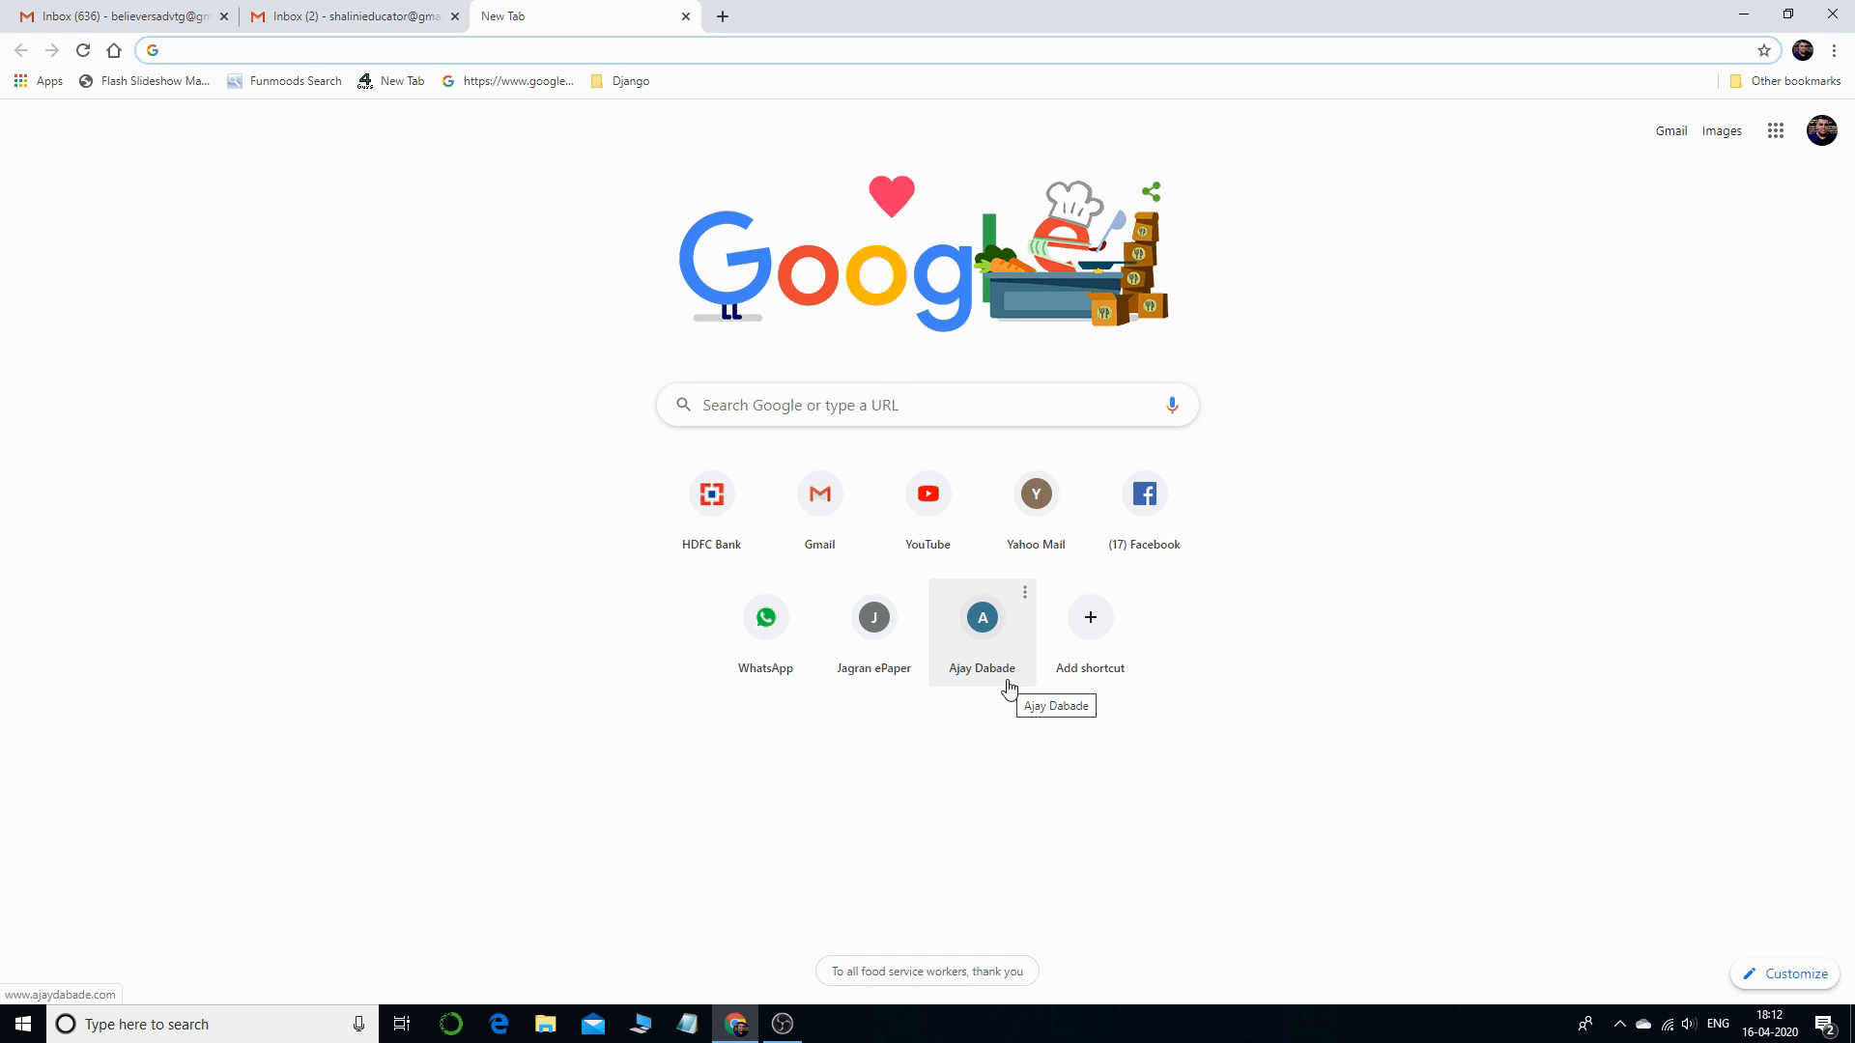
- Enter docs.google.com/forms in Chrome's address bar to load Google Forms
type("docs")
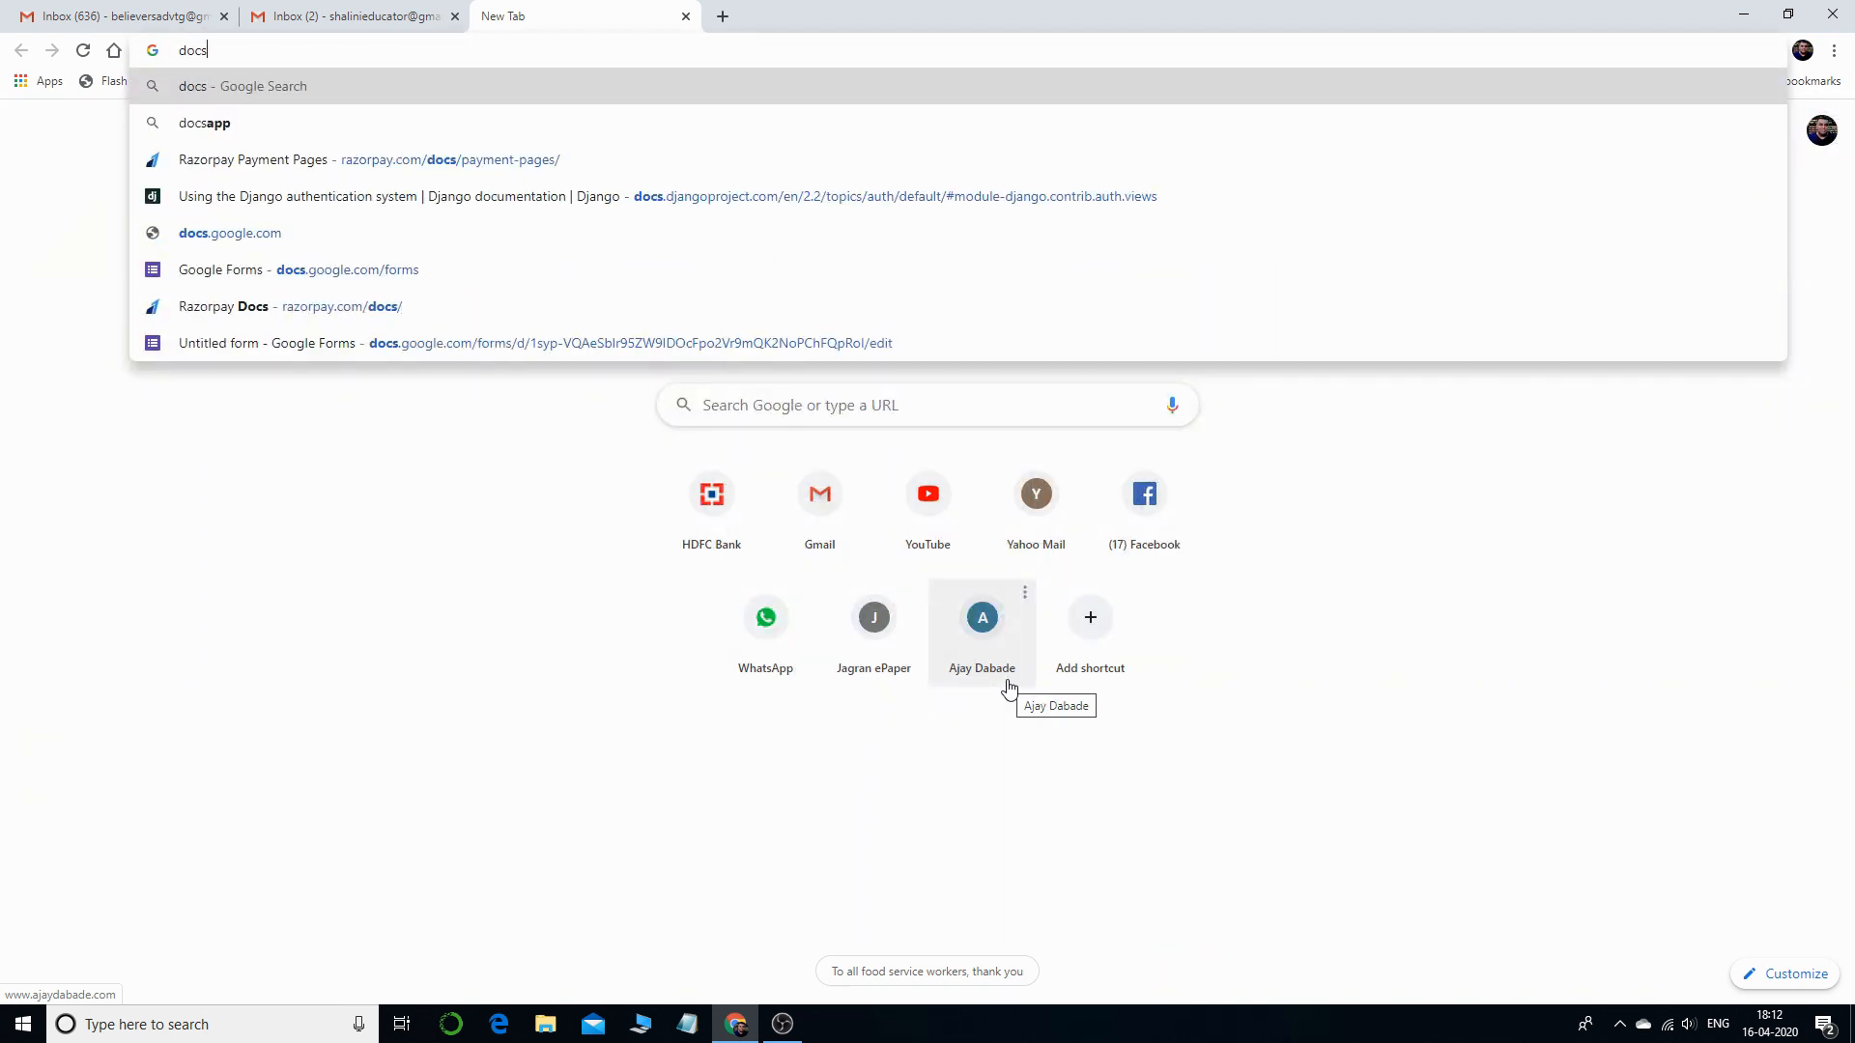
type(".go")
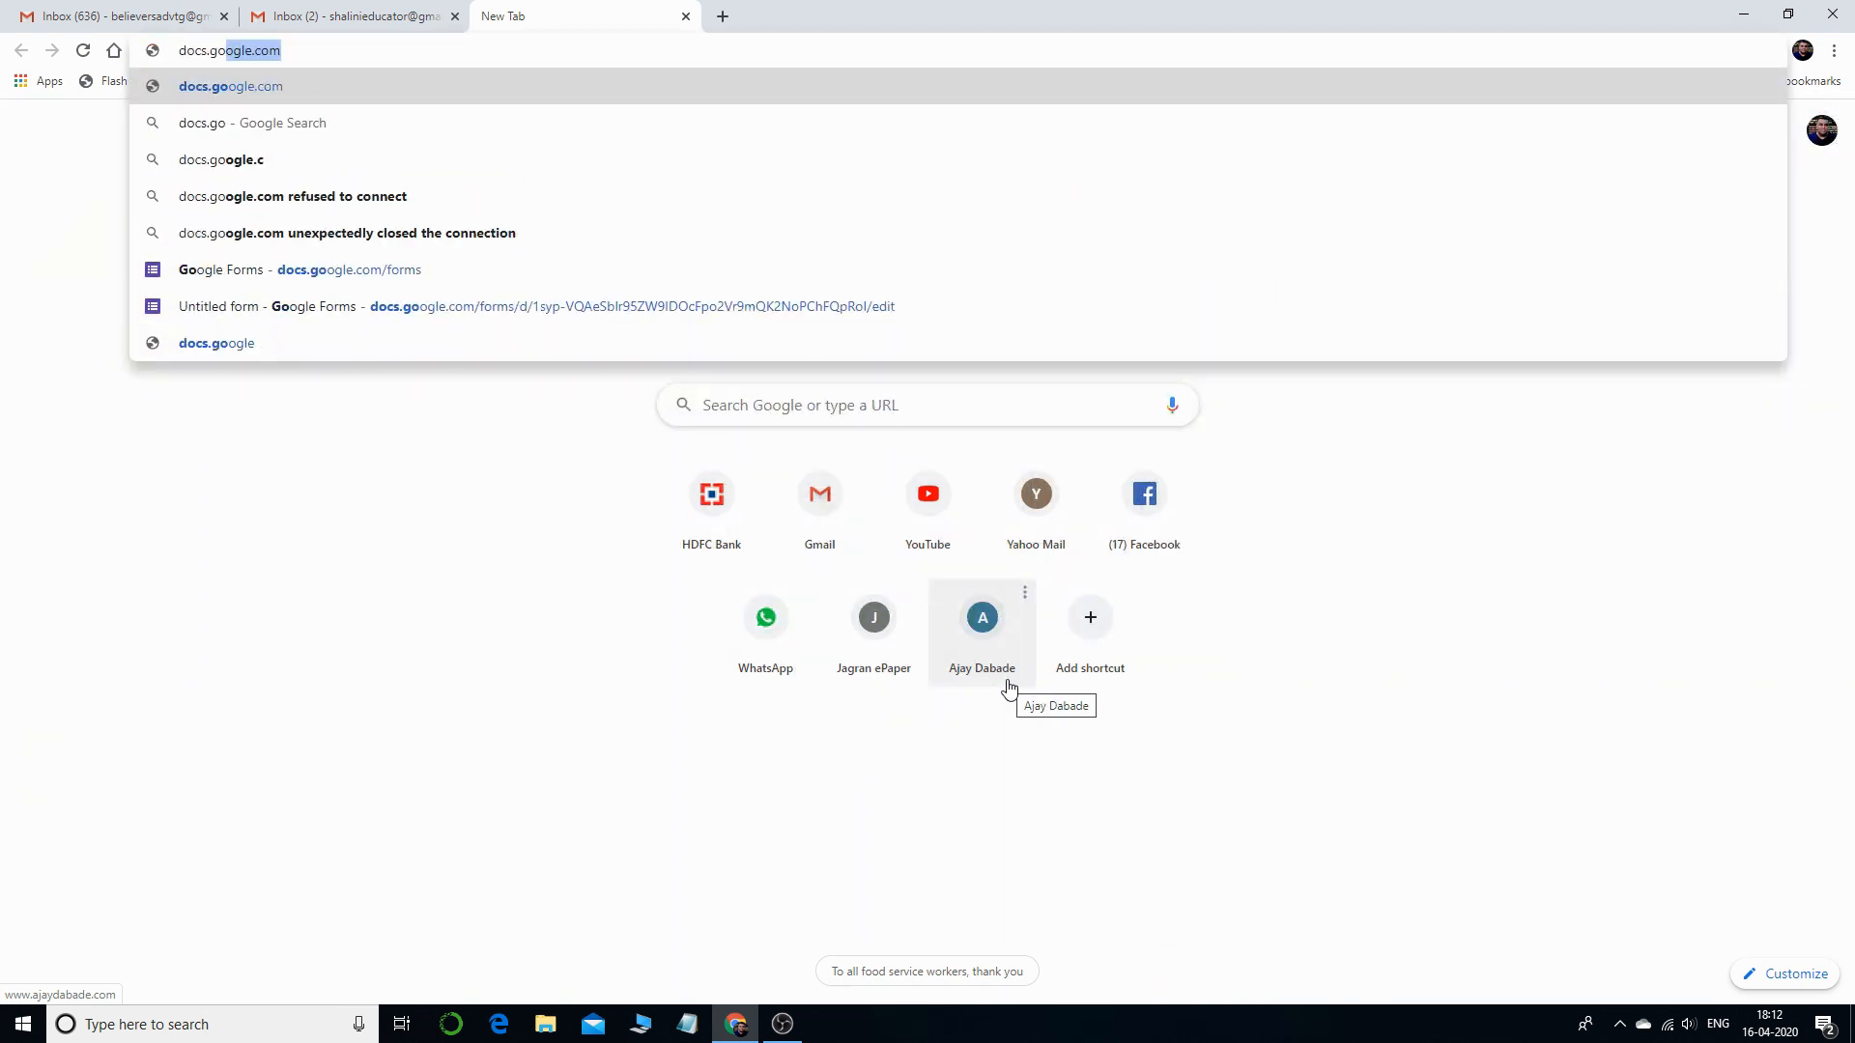
type("ogle.com")
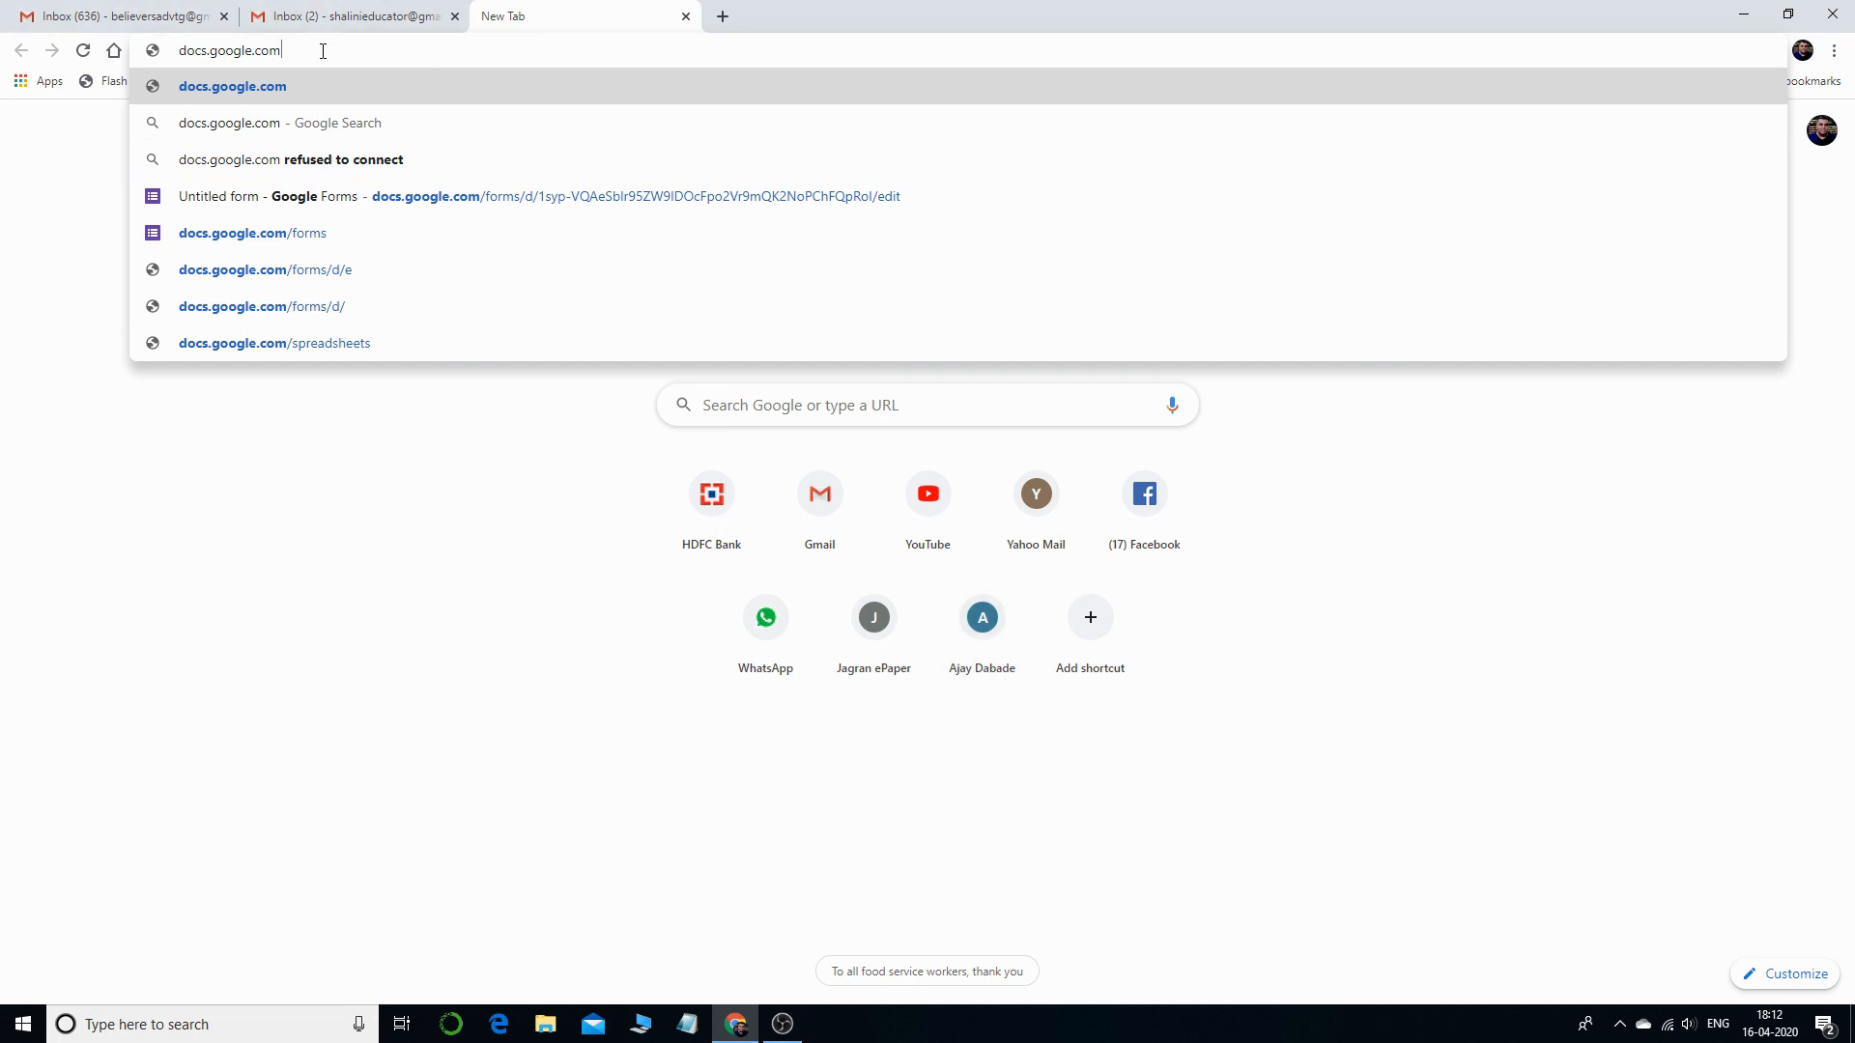
type("/")
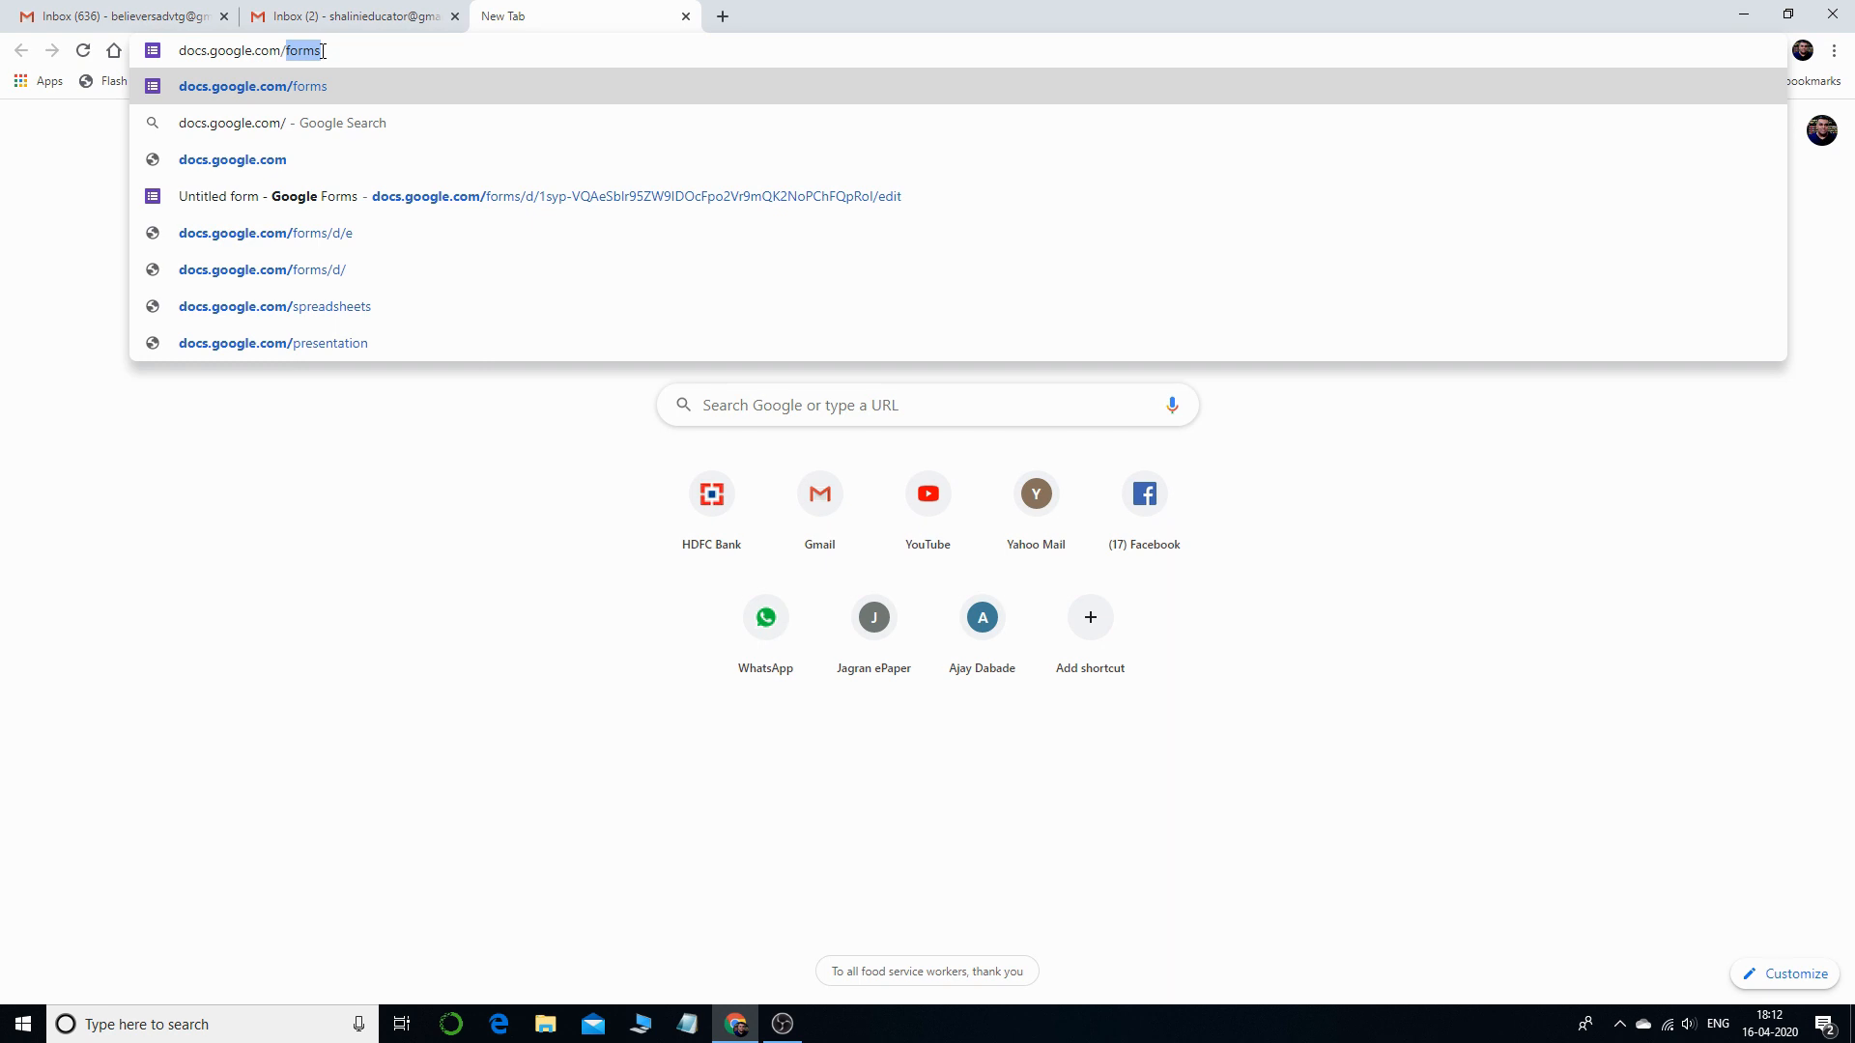
type("form")
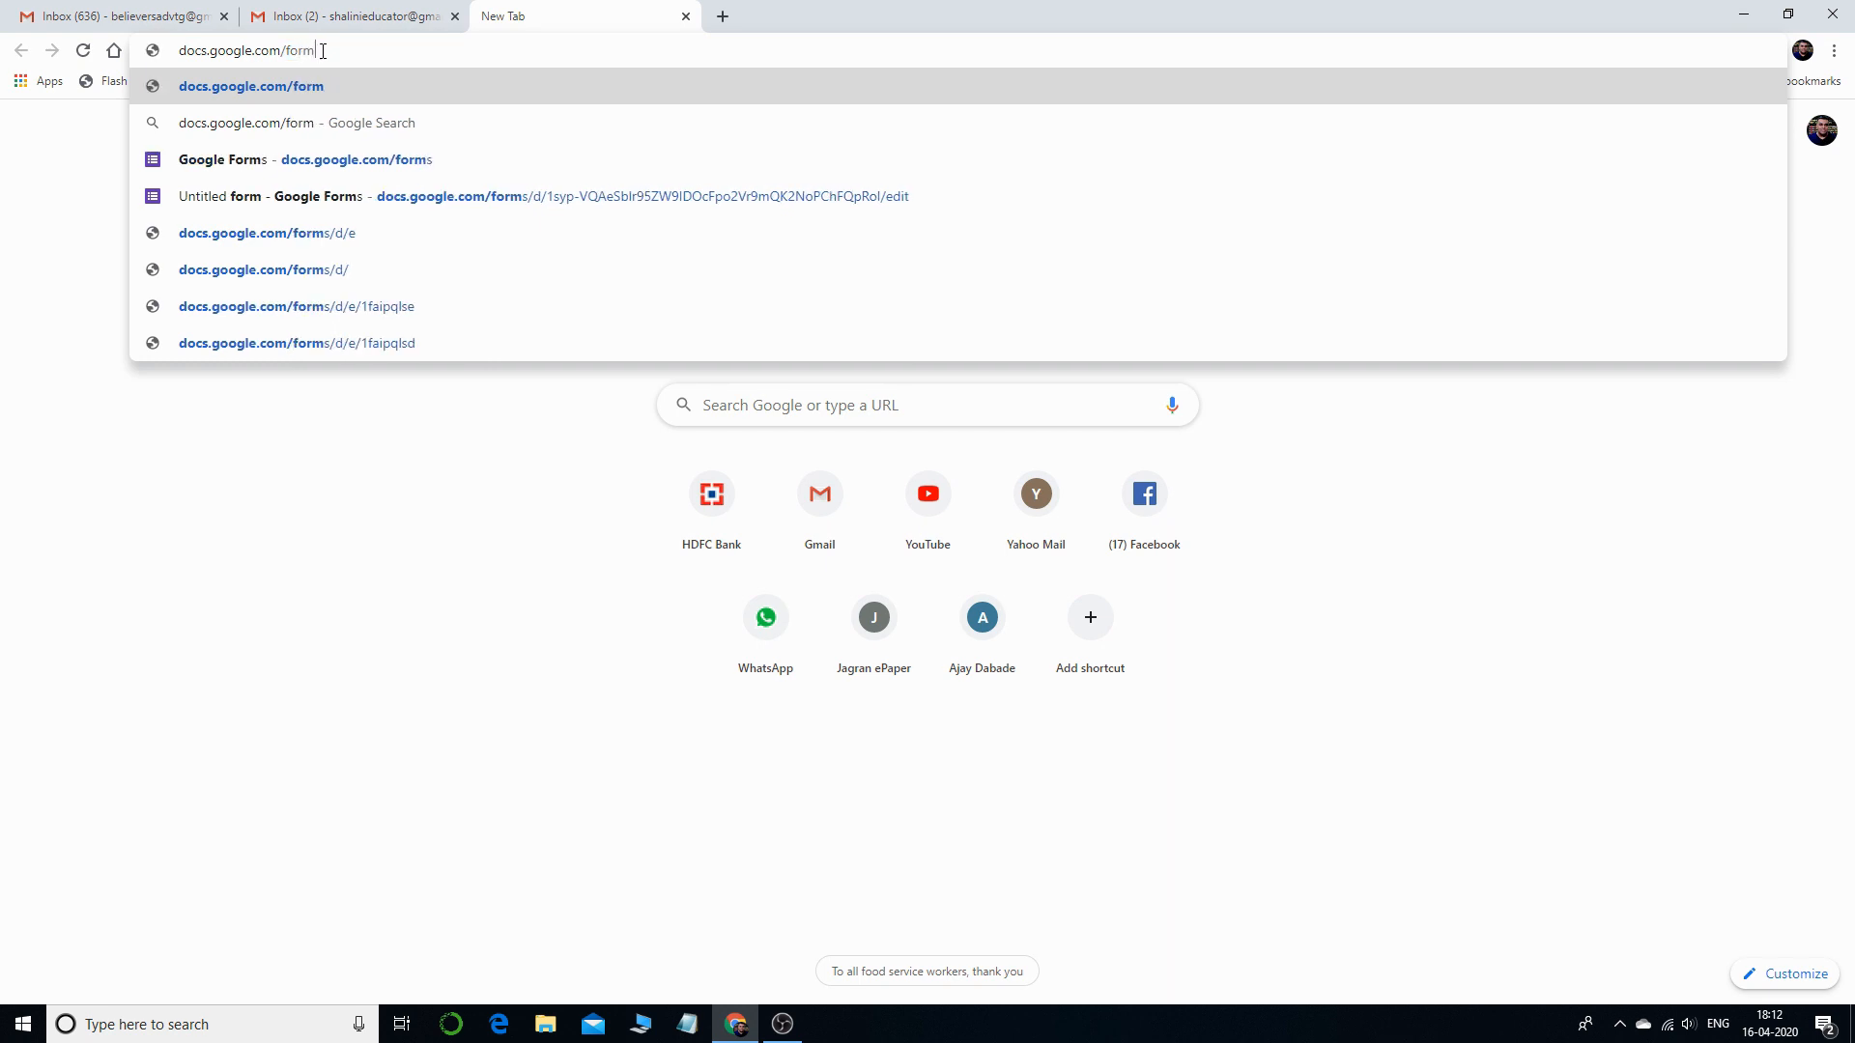
type("s")
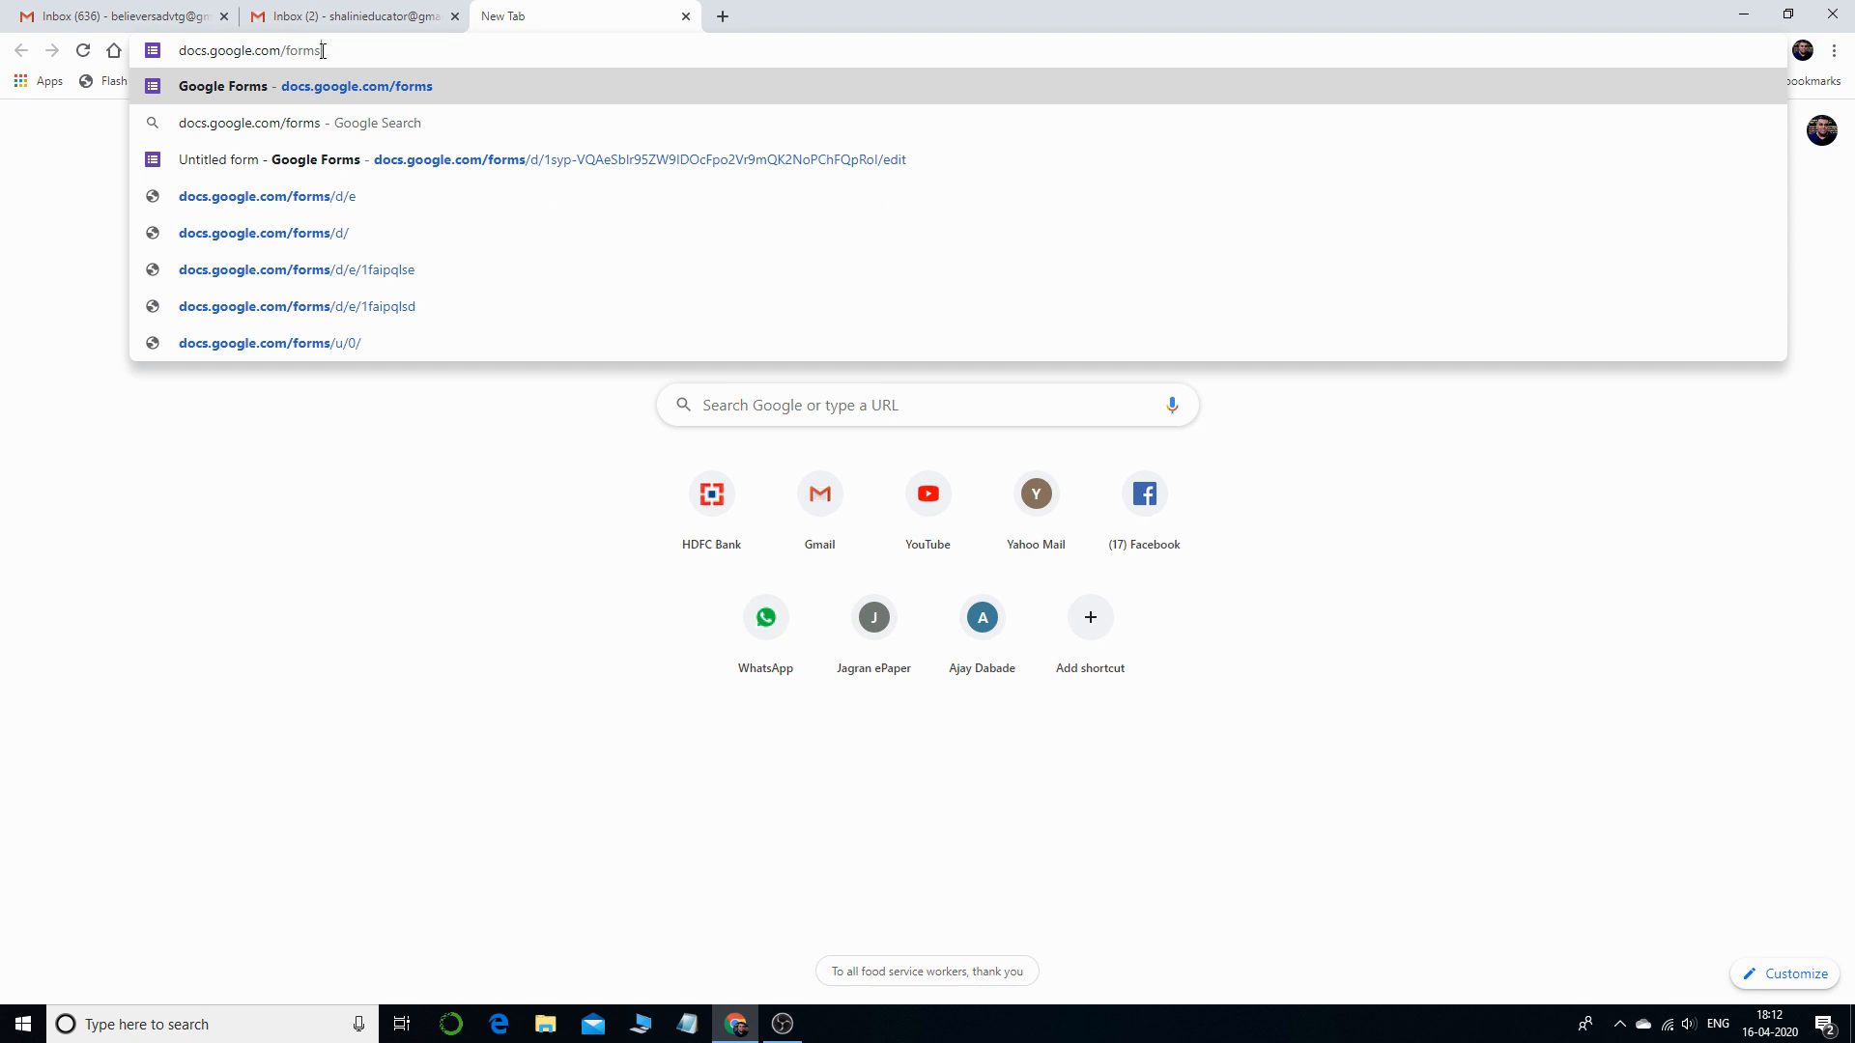
key("Return")
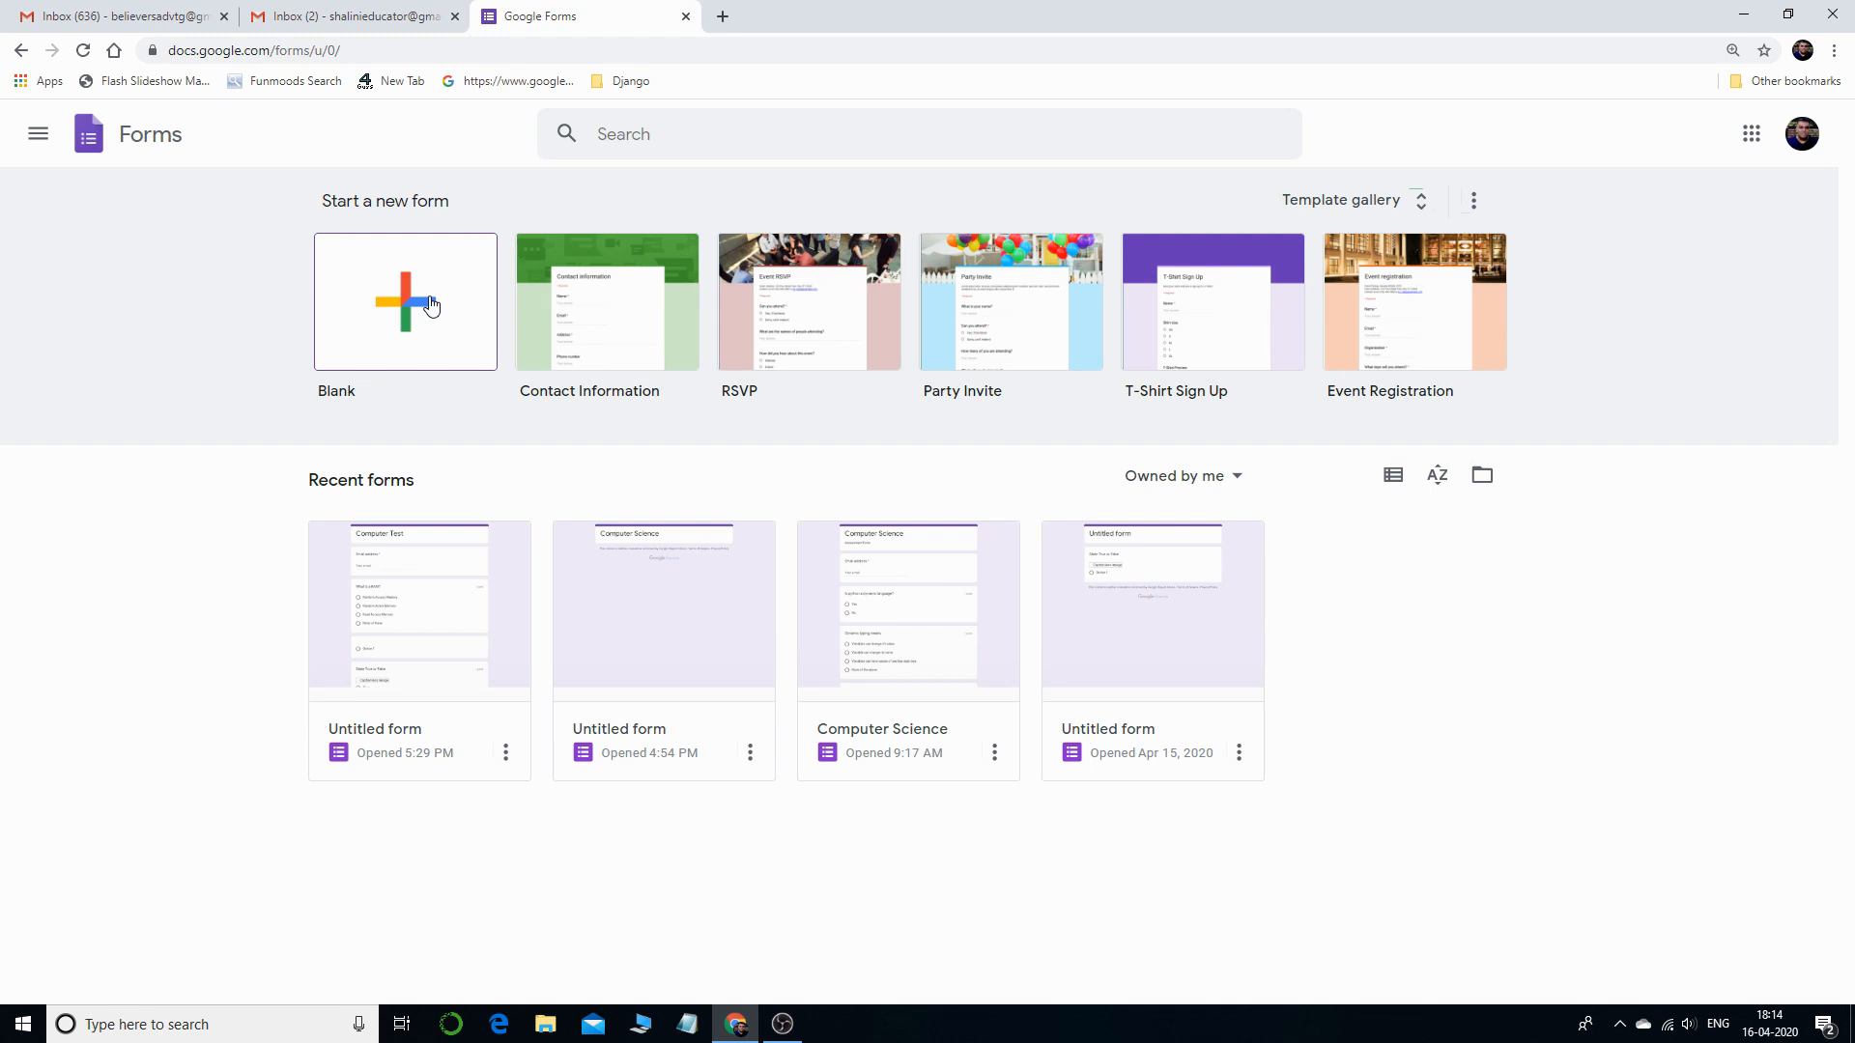
- Create a blank form and title it 'Computer Exam'
left_click(404, 309)
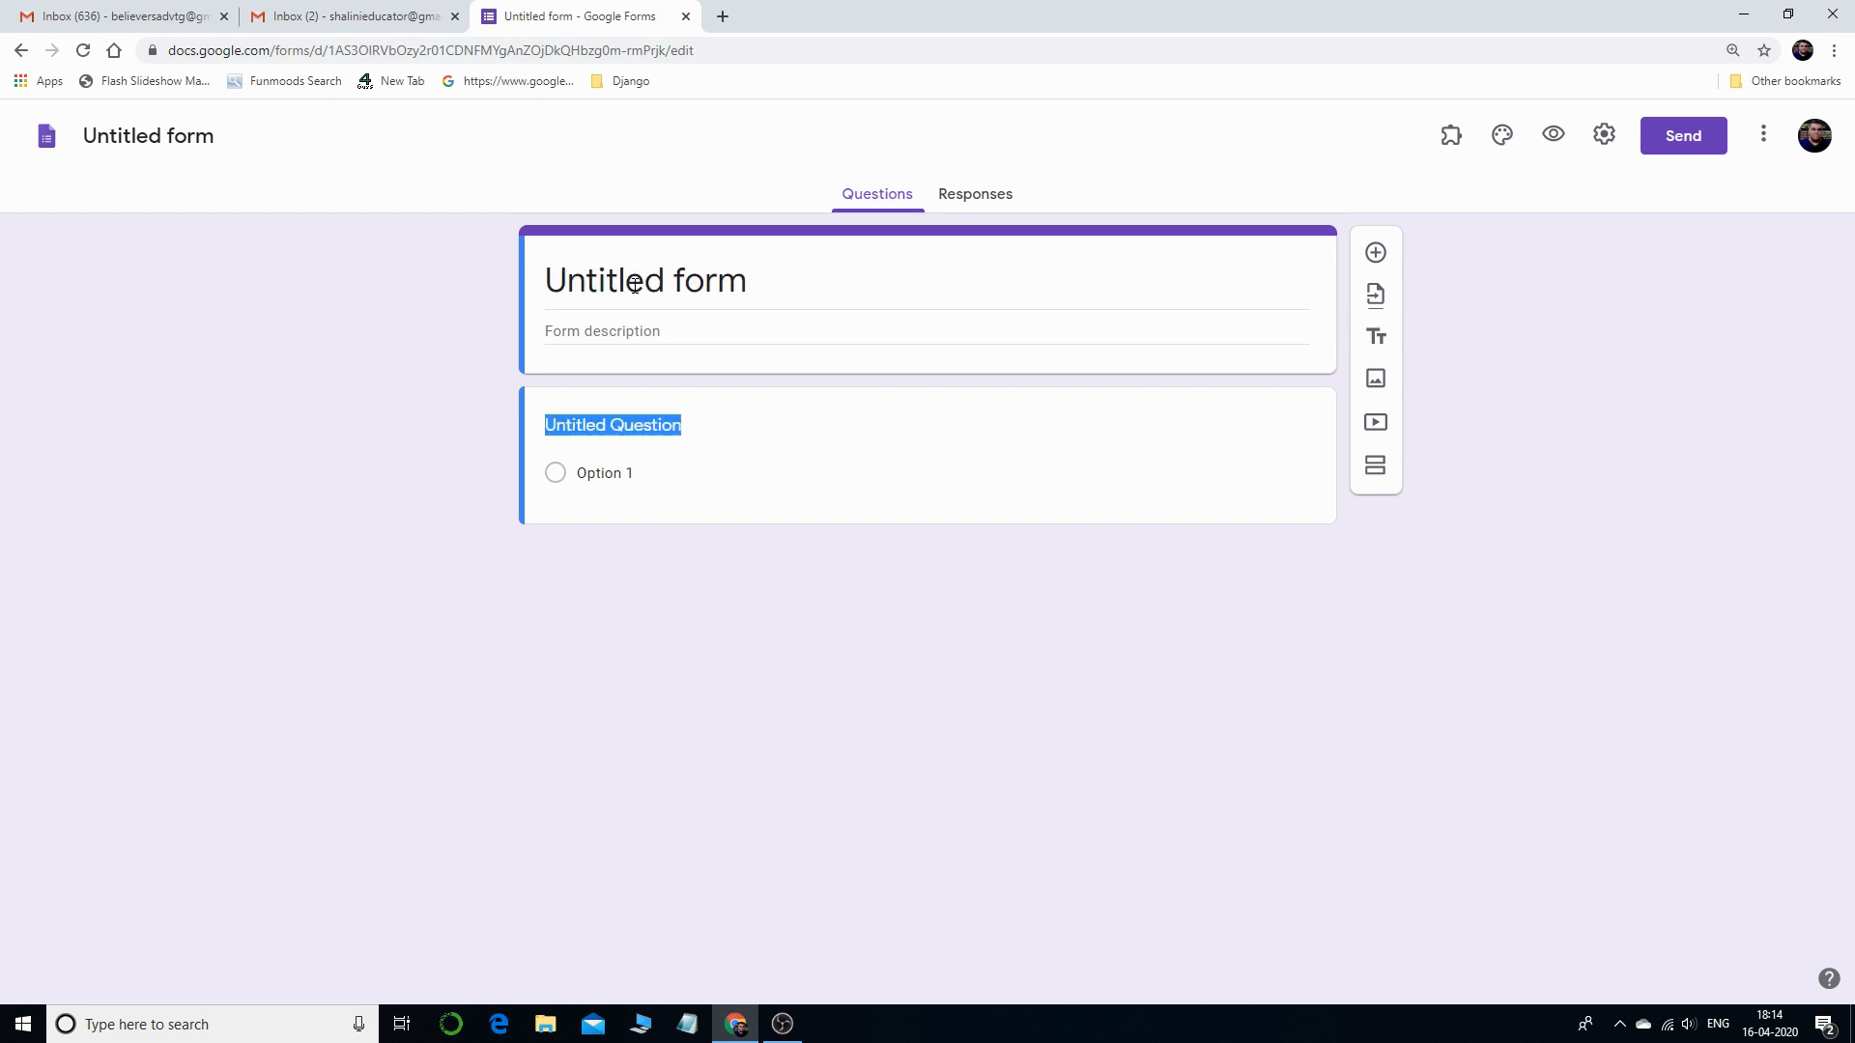
left_click(635, 284)
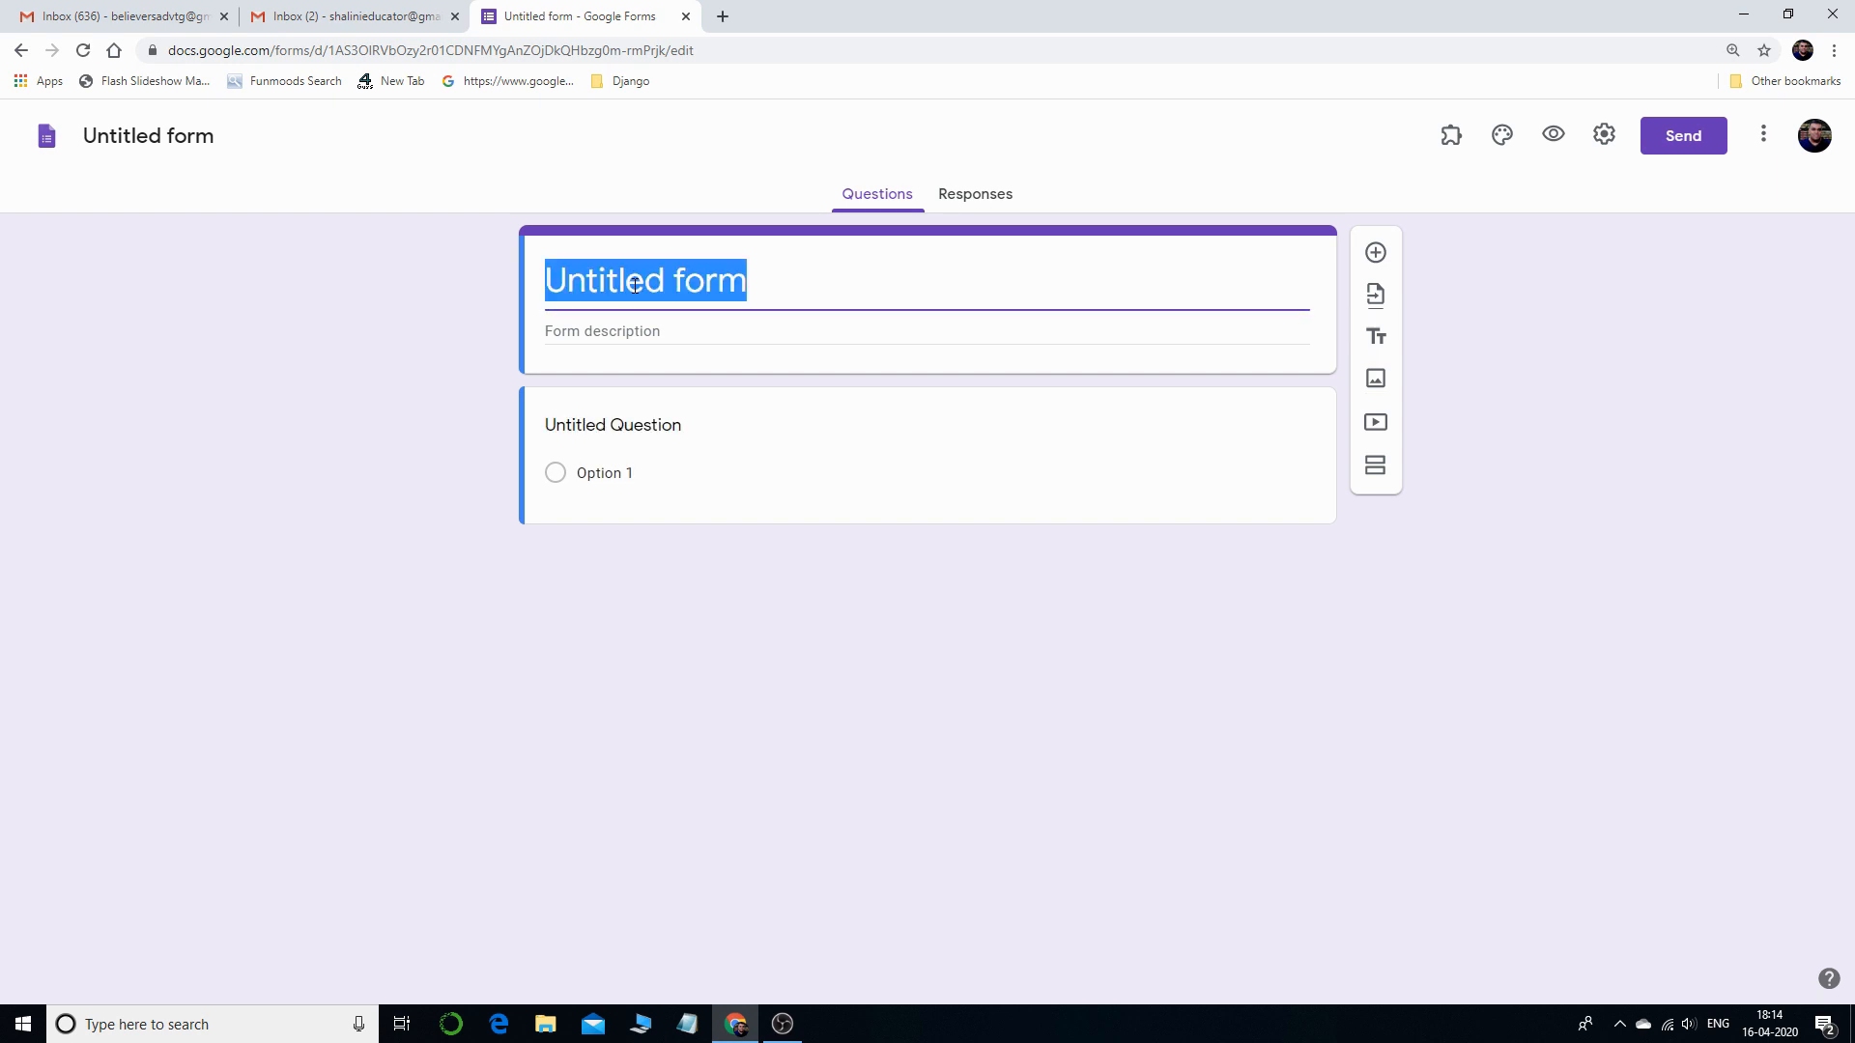
type("Computer ")
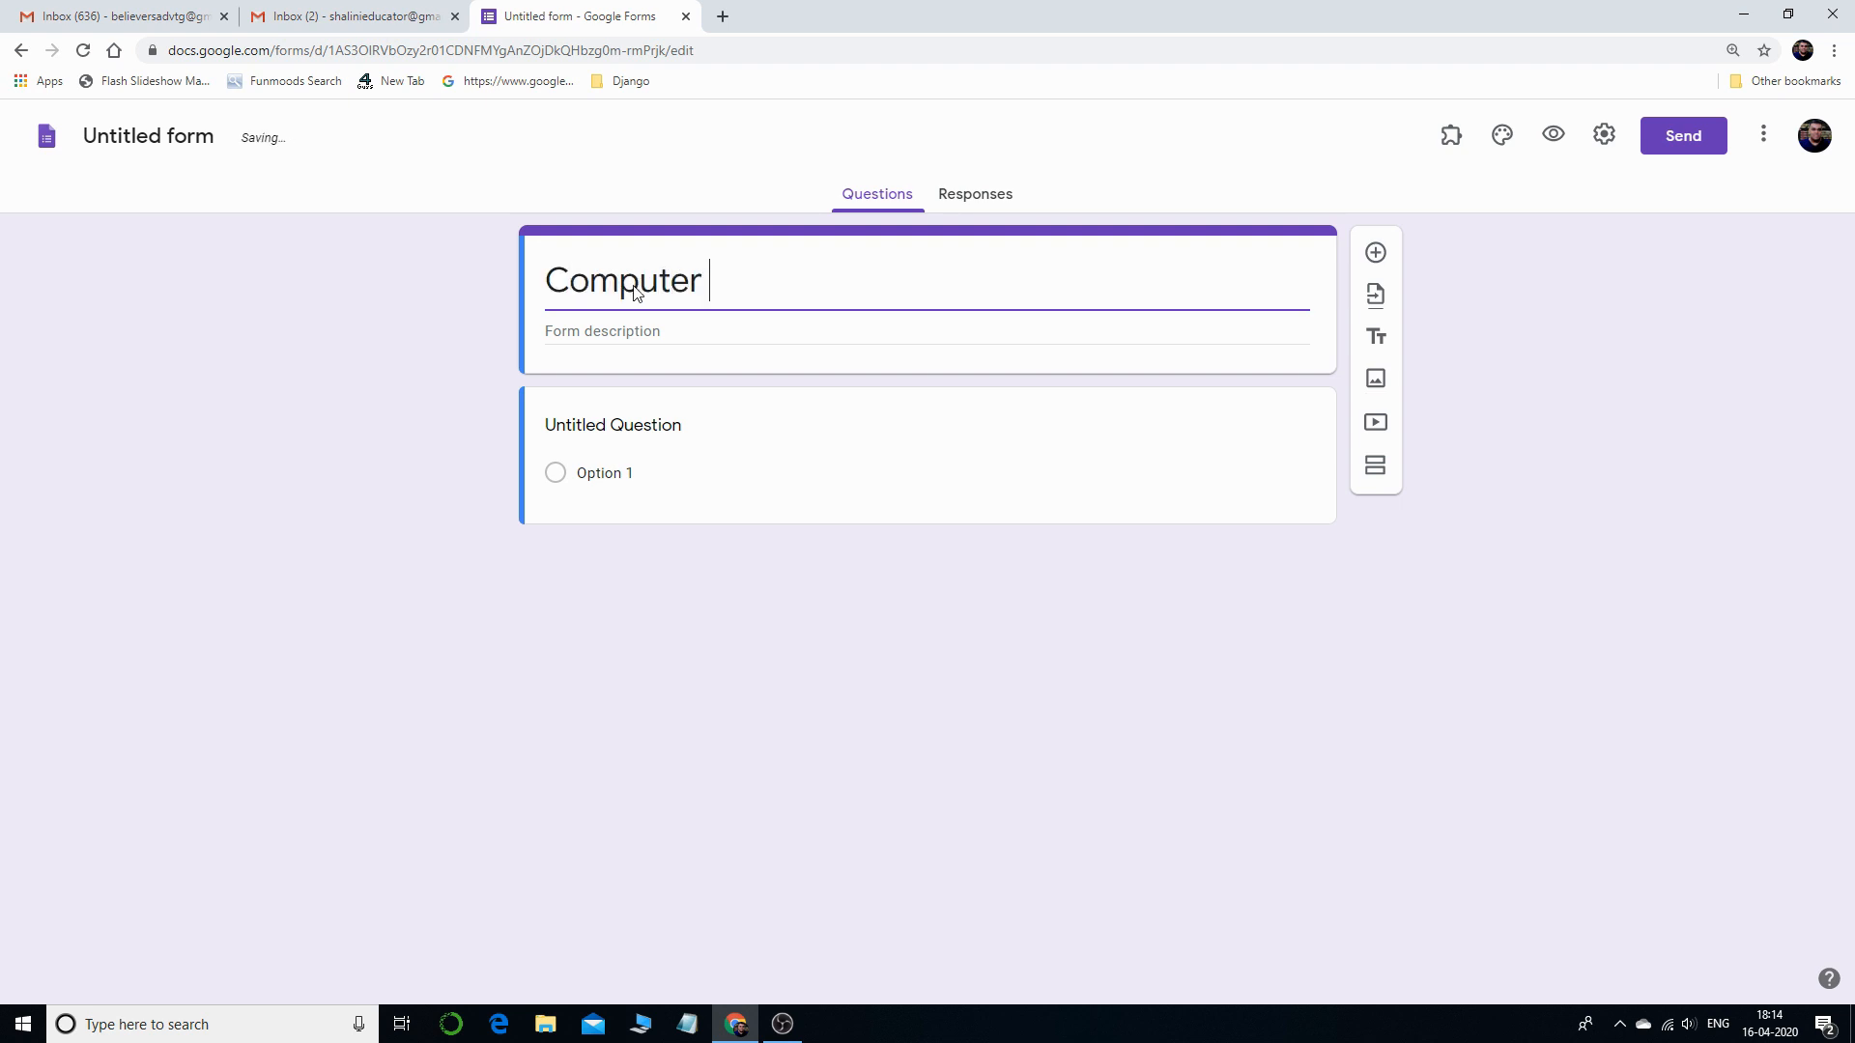
type("Exam")
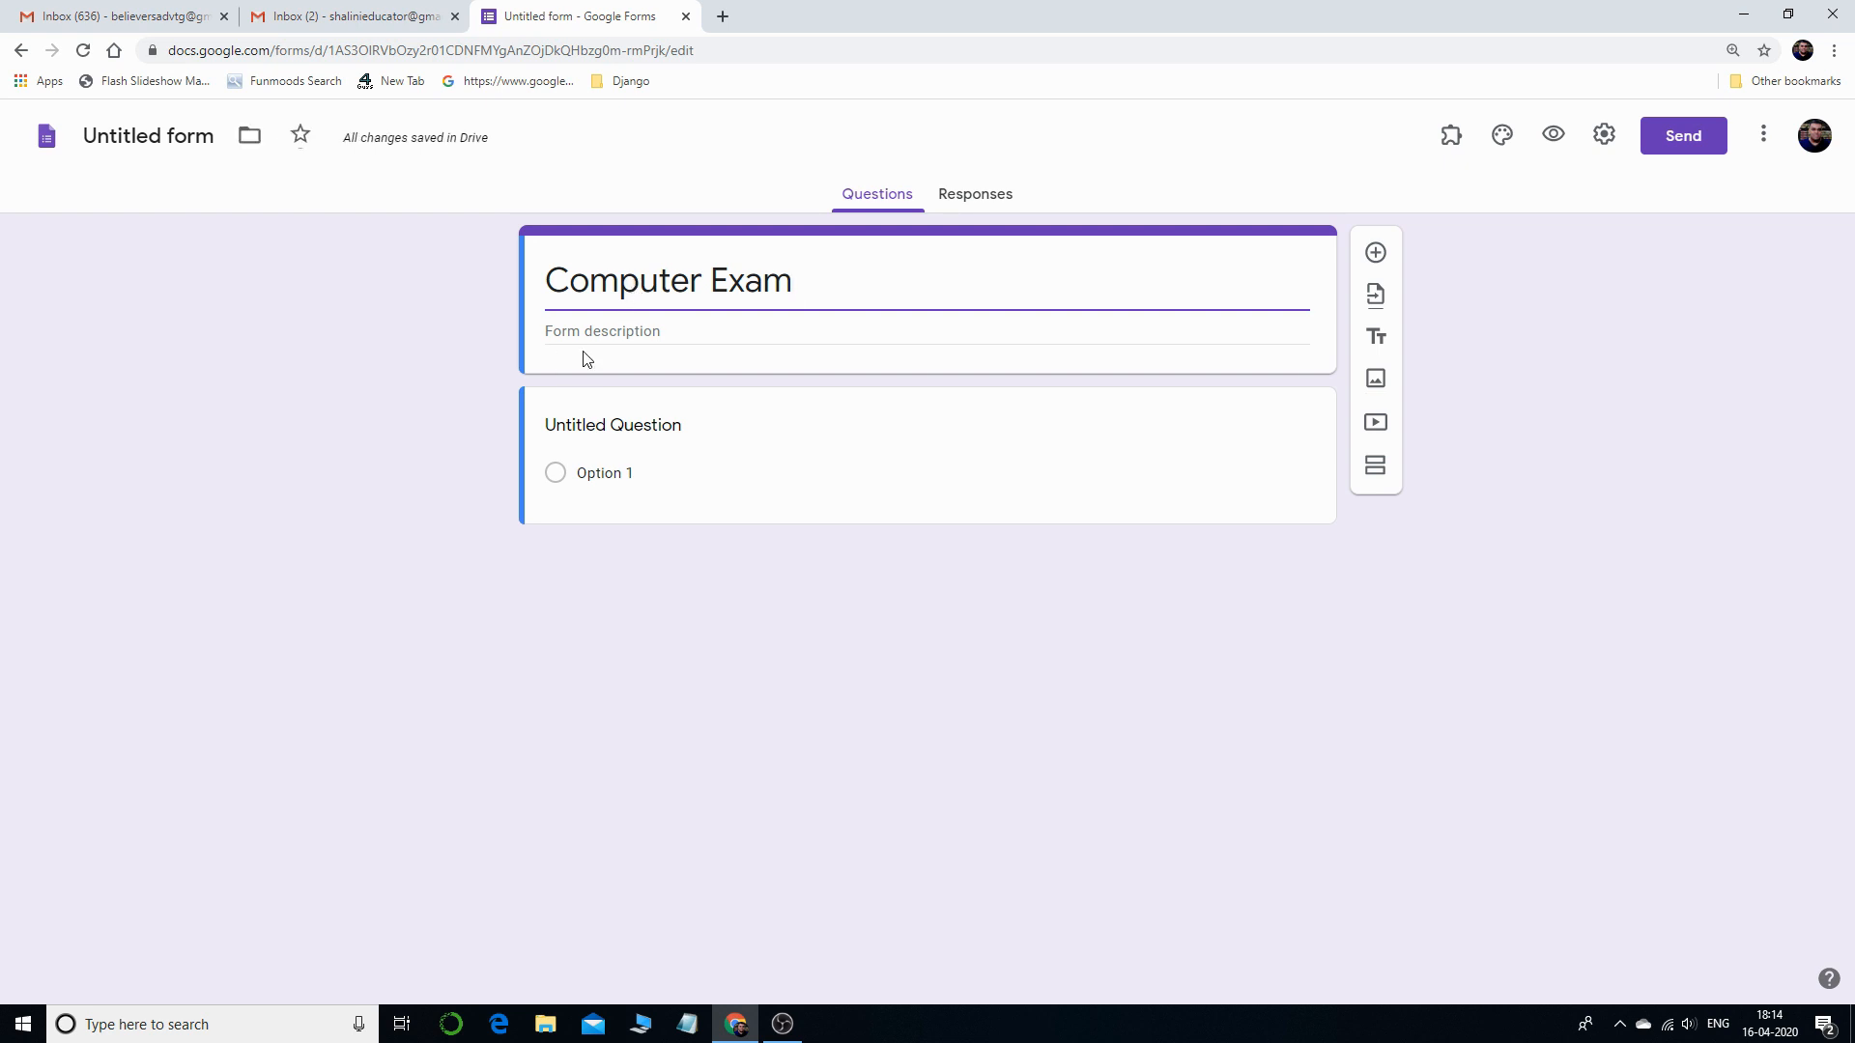
- Change the form title to 'XYZ School'
left_click(606, 332)
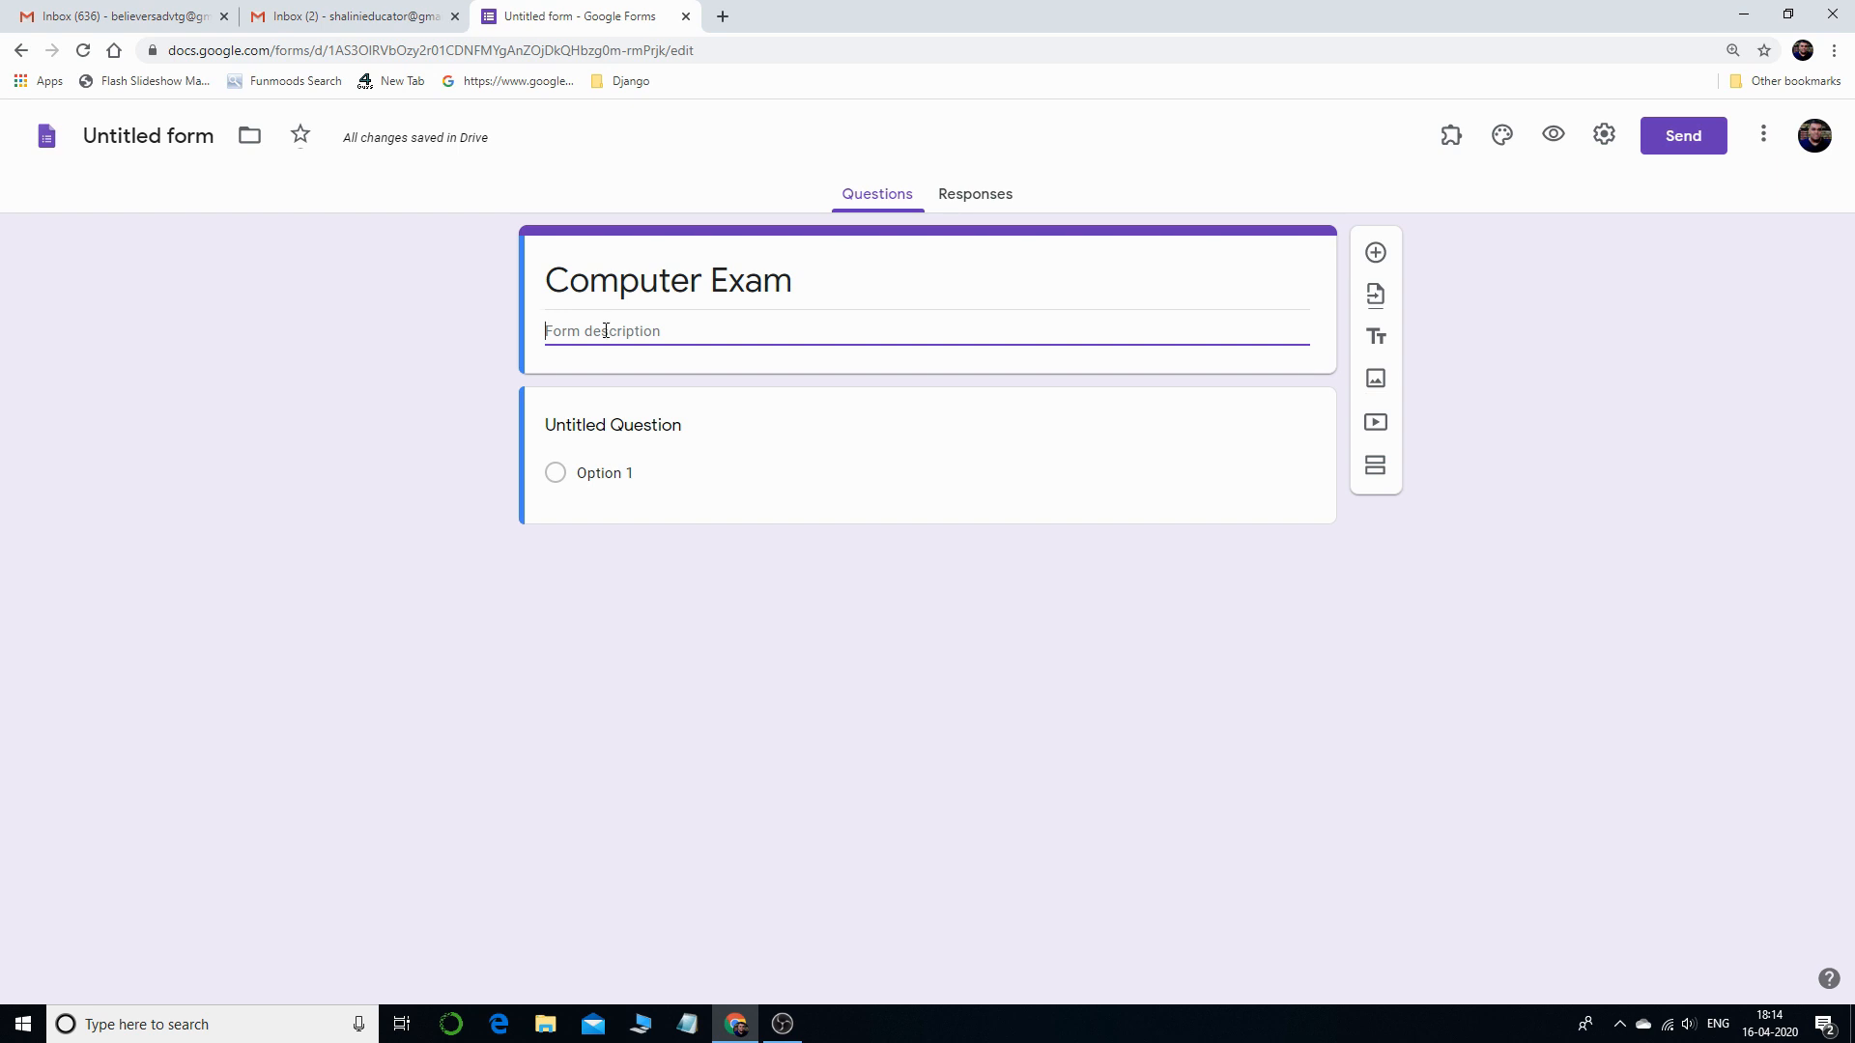
left_click_drag(556, 290, 760, 295)
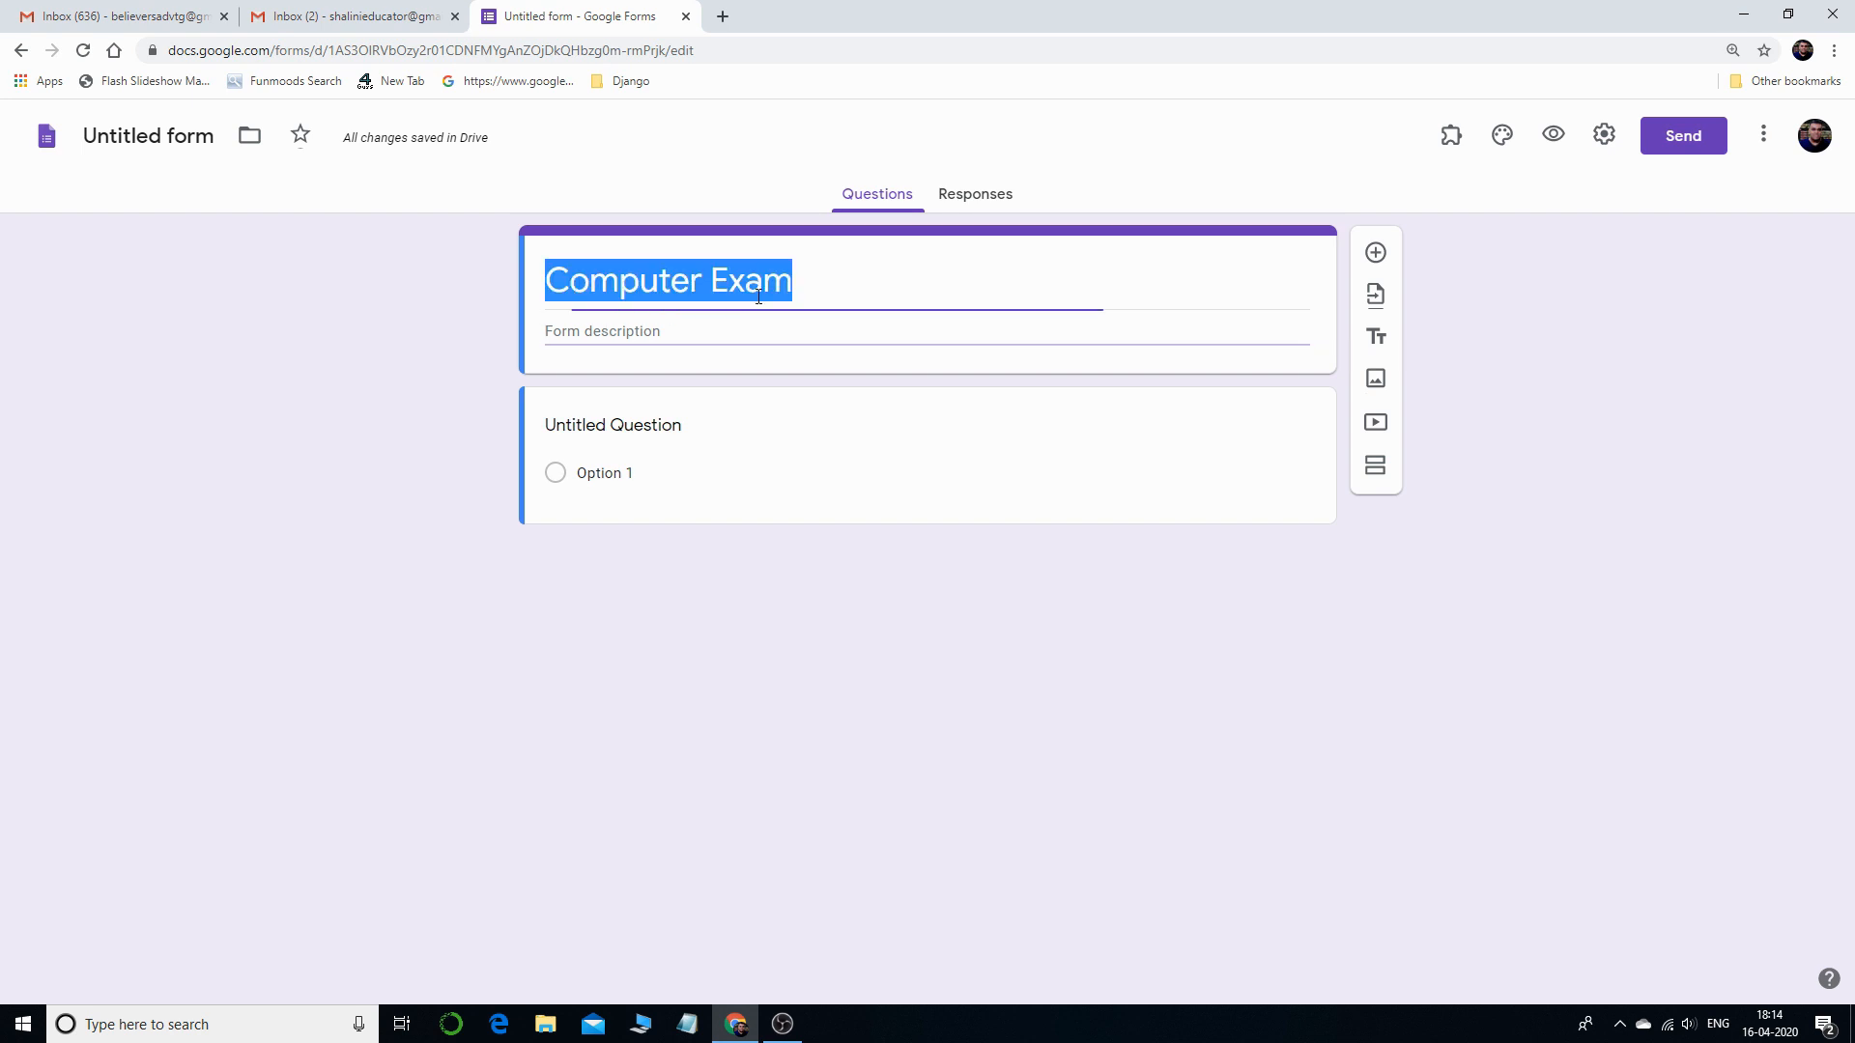
type("XYZ SC")
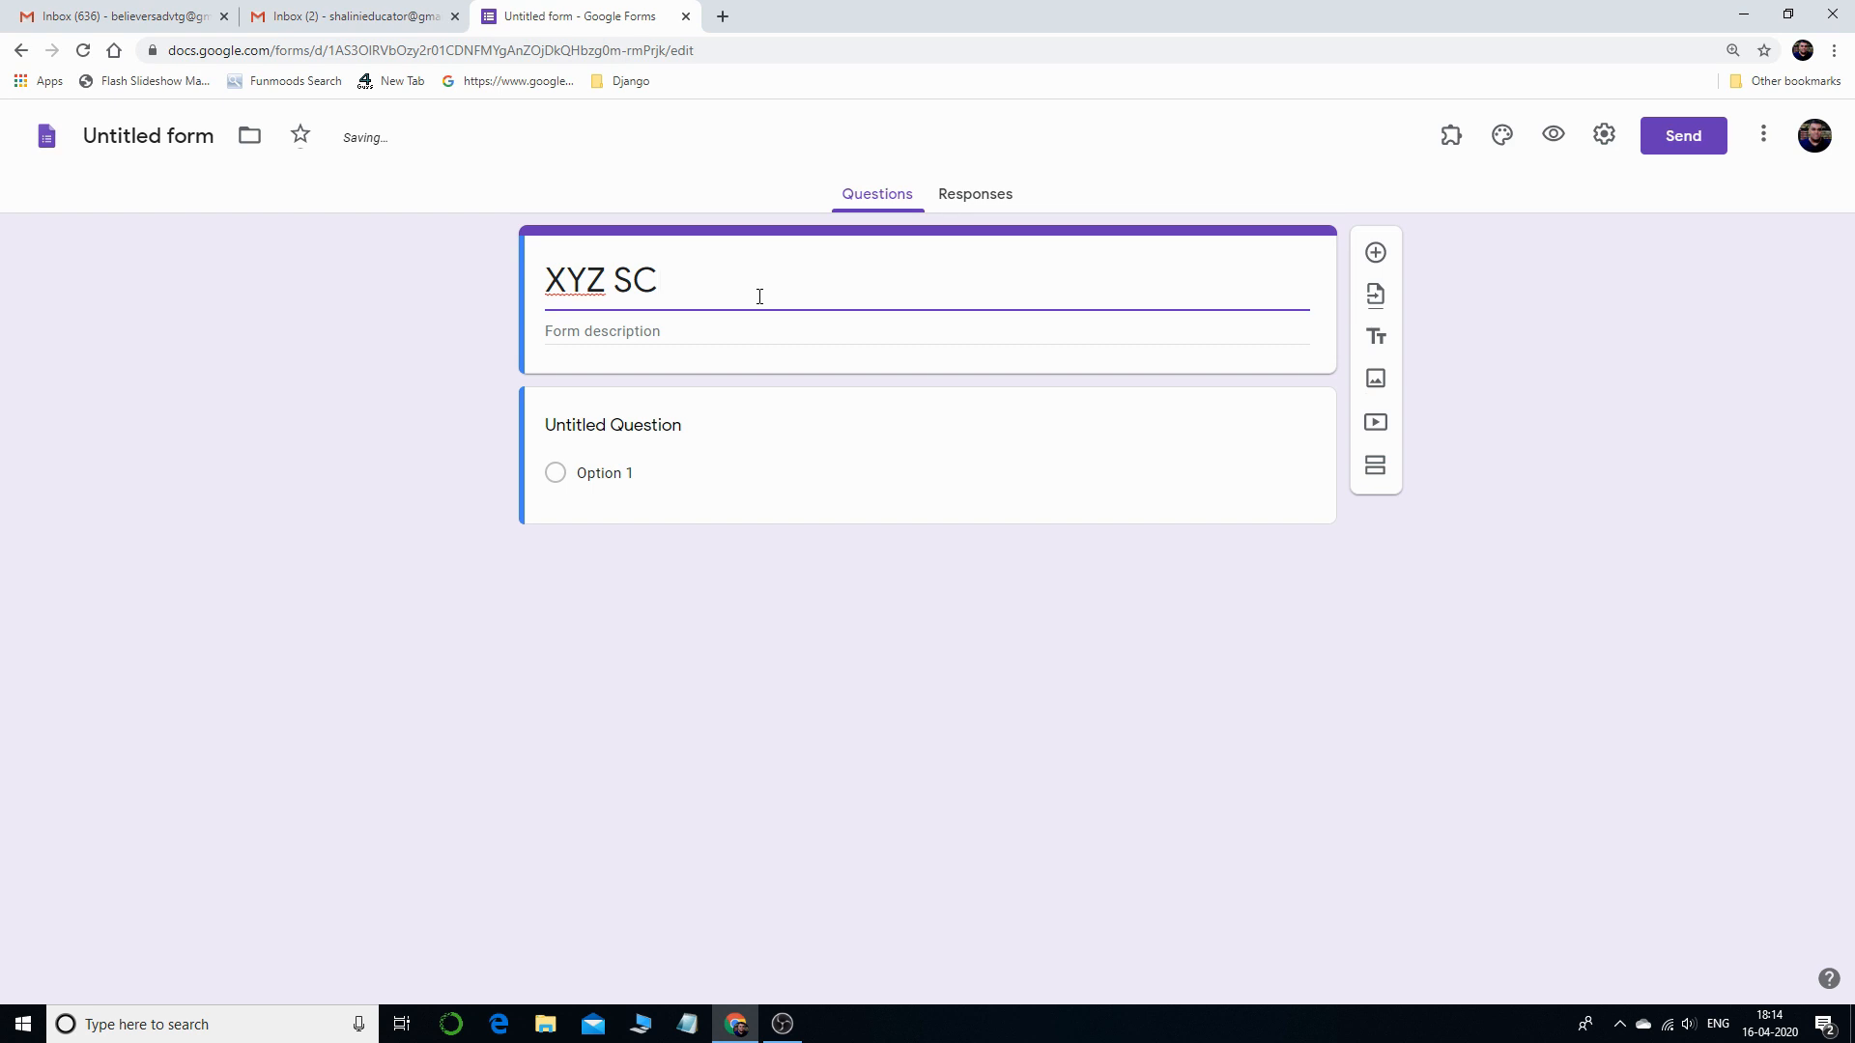
key("BackSpace")
type("chool")
- Type 'Computer exam' as the description, then clear it and retype the title as 'Computer Exam-1'
left_click(757, 325)
type("Computer exam")
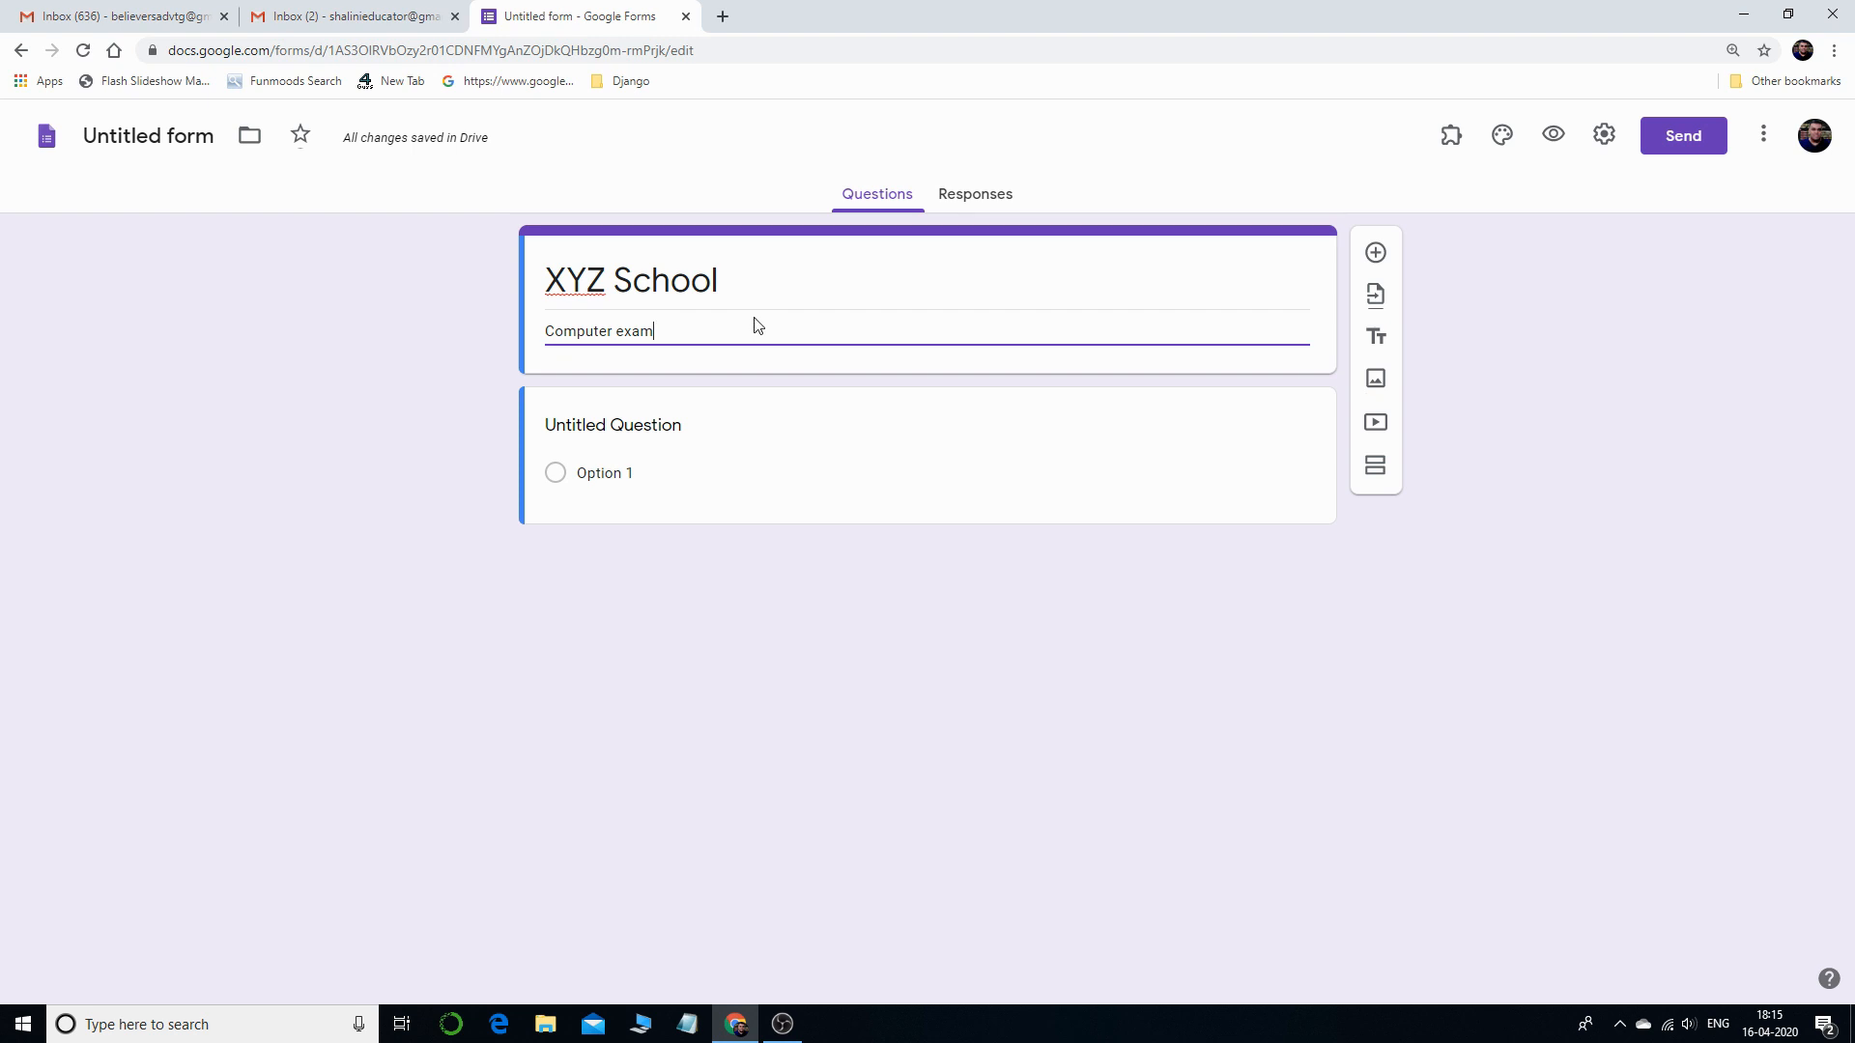
key("shift+Tab")
key("Tab")
key("BackSpace")
key("shift+Tab")
type("Co")
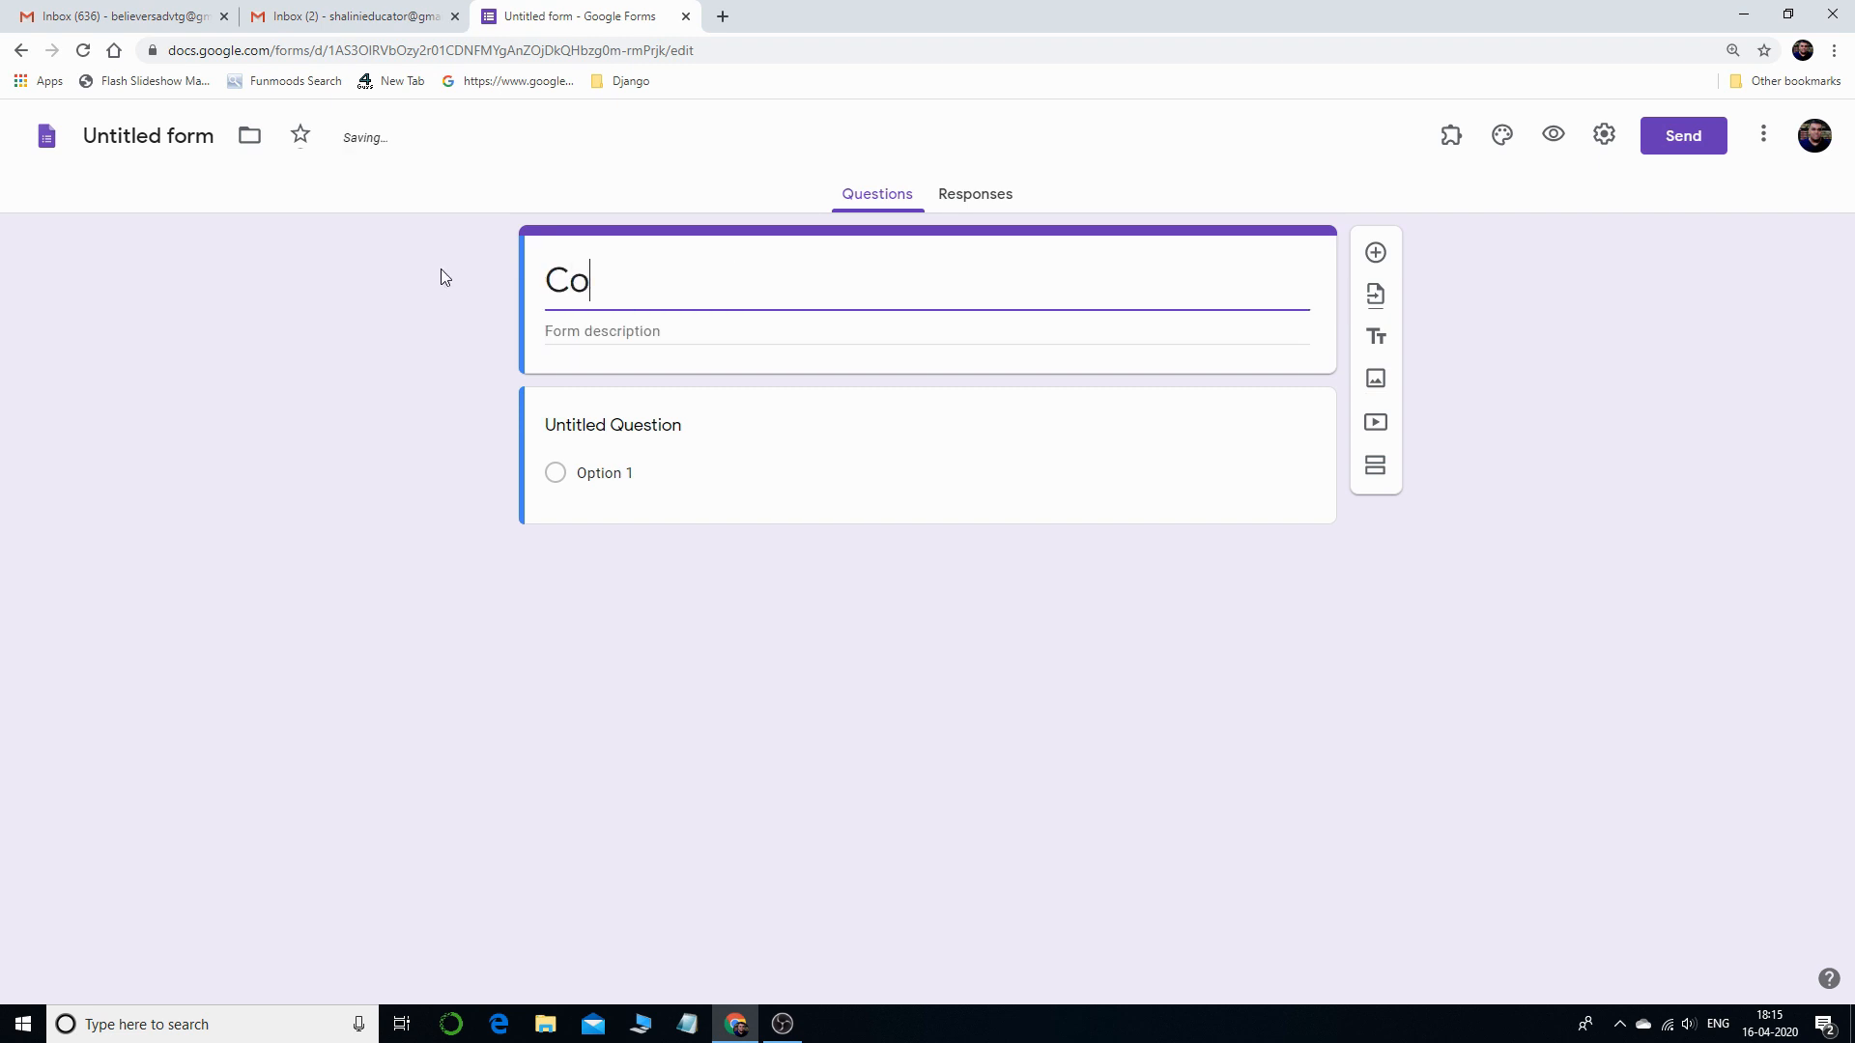
type("mputer Exam")
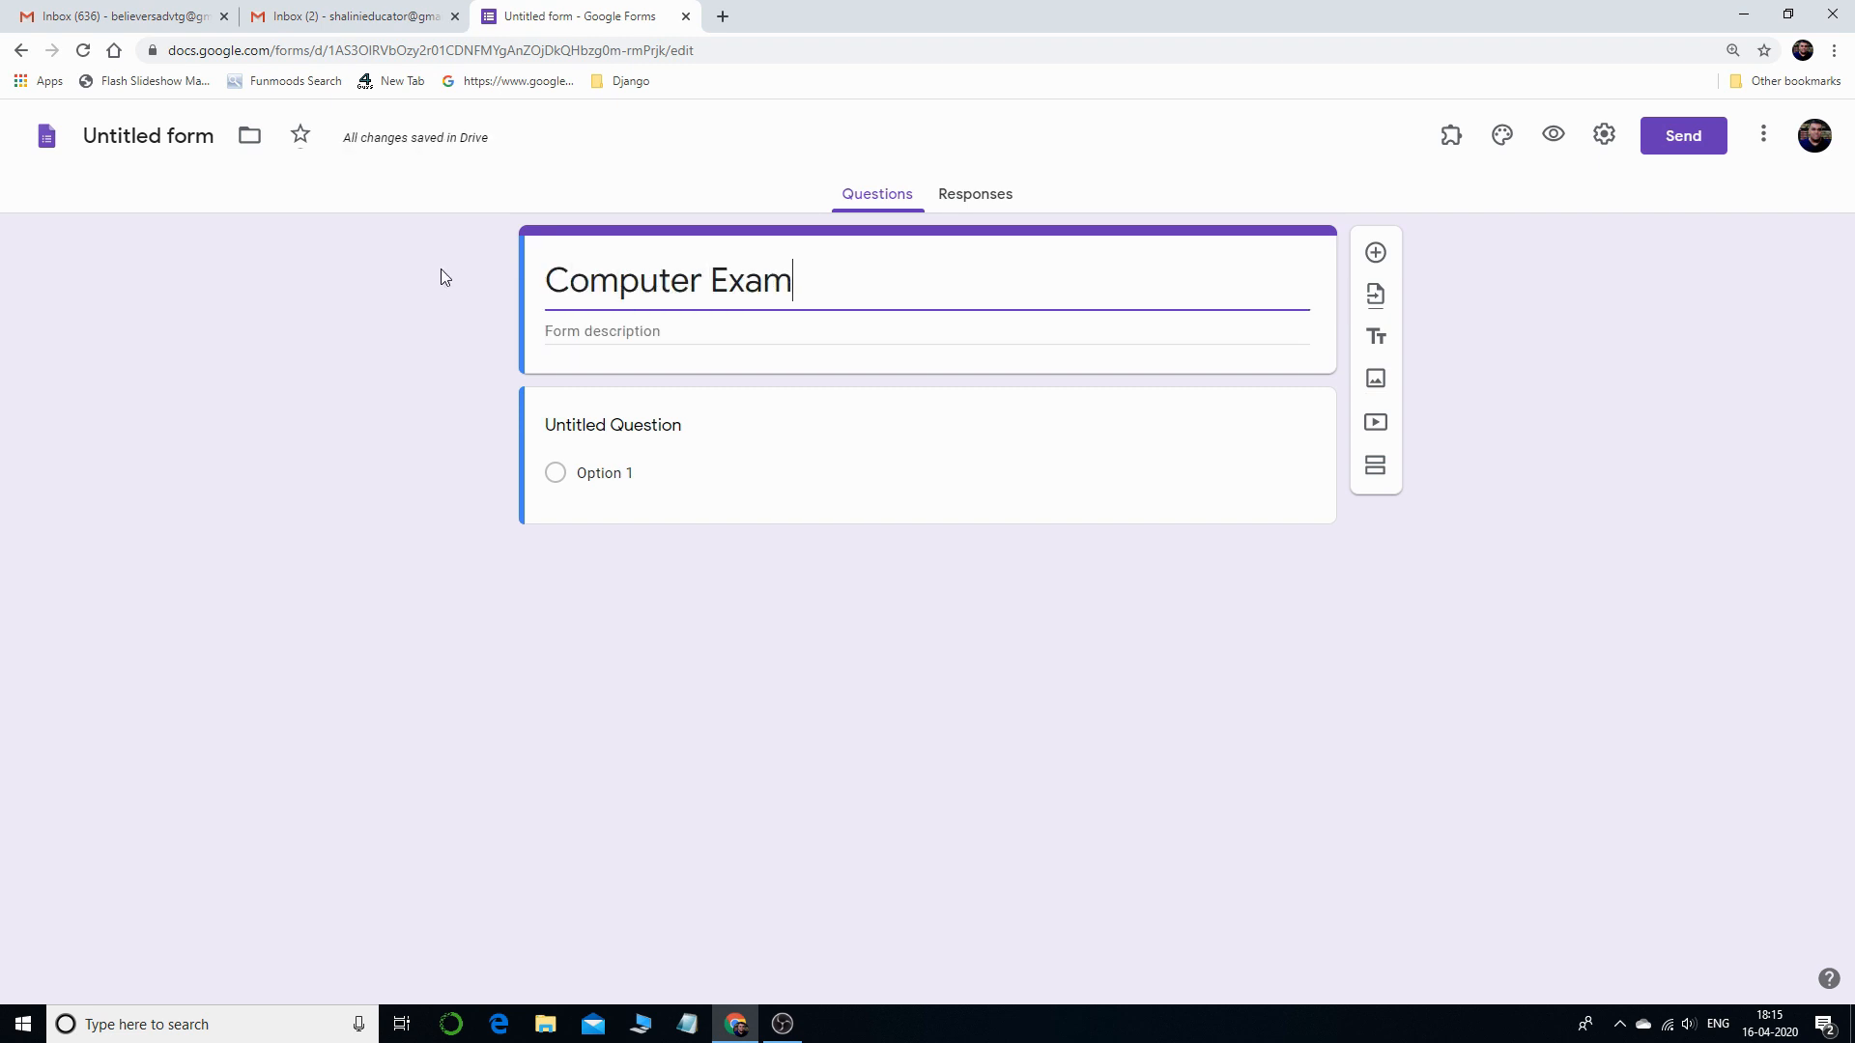
type("-1")
- Select the default Untitled Question card to start editing it
left_click(643, 431)
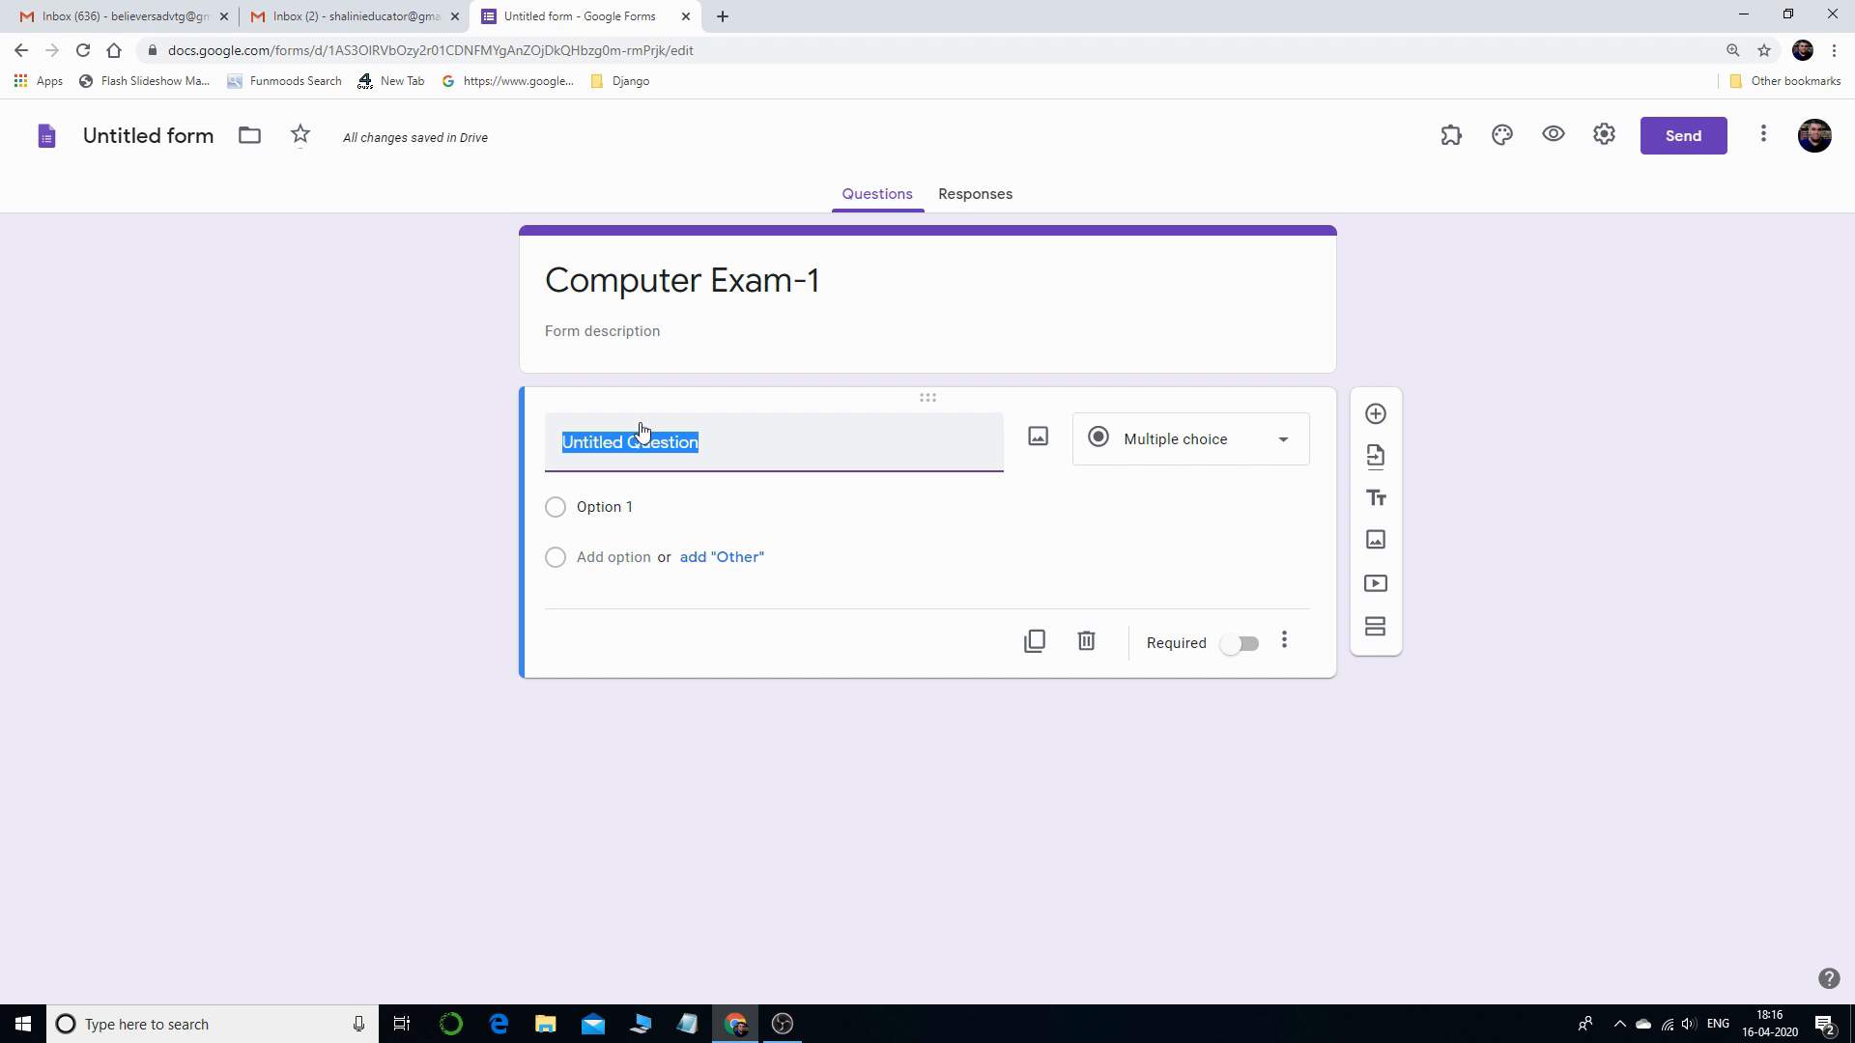
- Enter 'Full form of RAM' as the question and 'Random Access Memory' as Option 1
type("What")
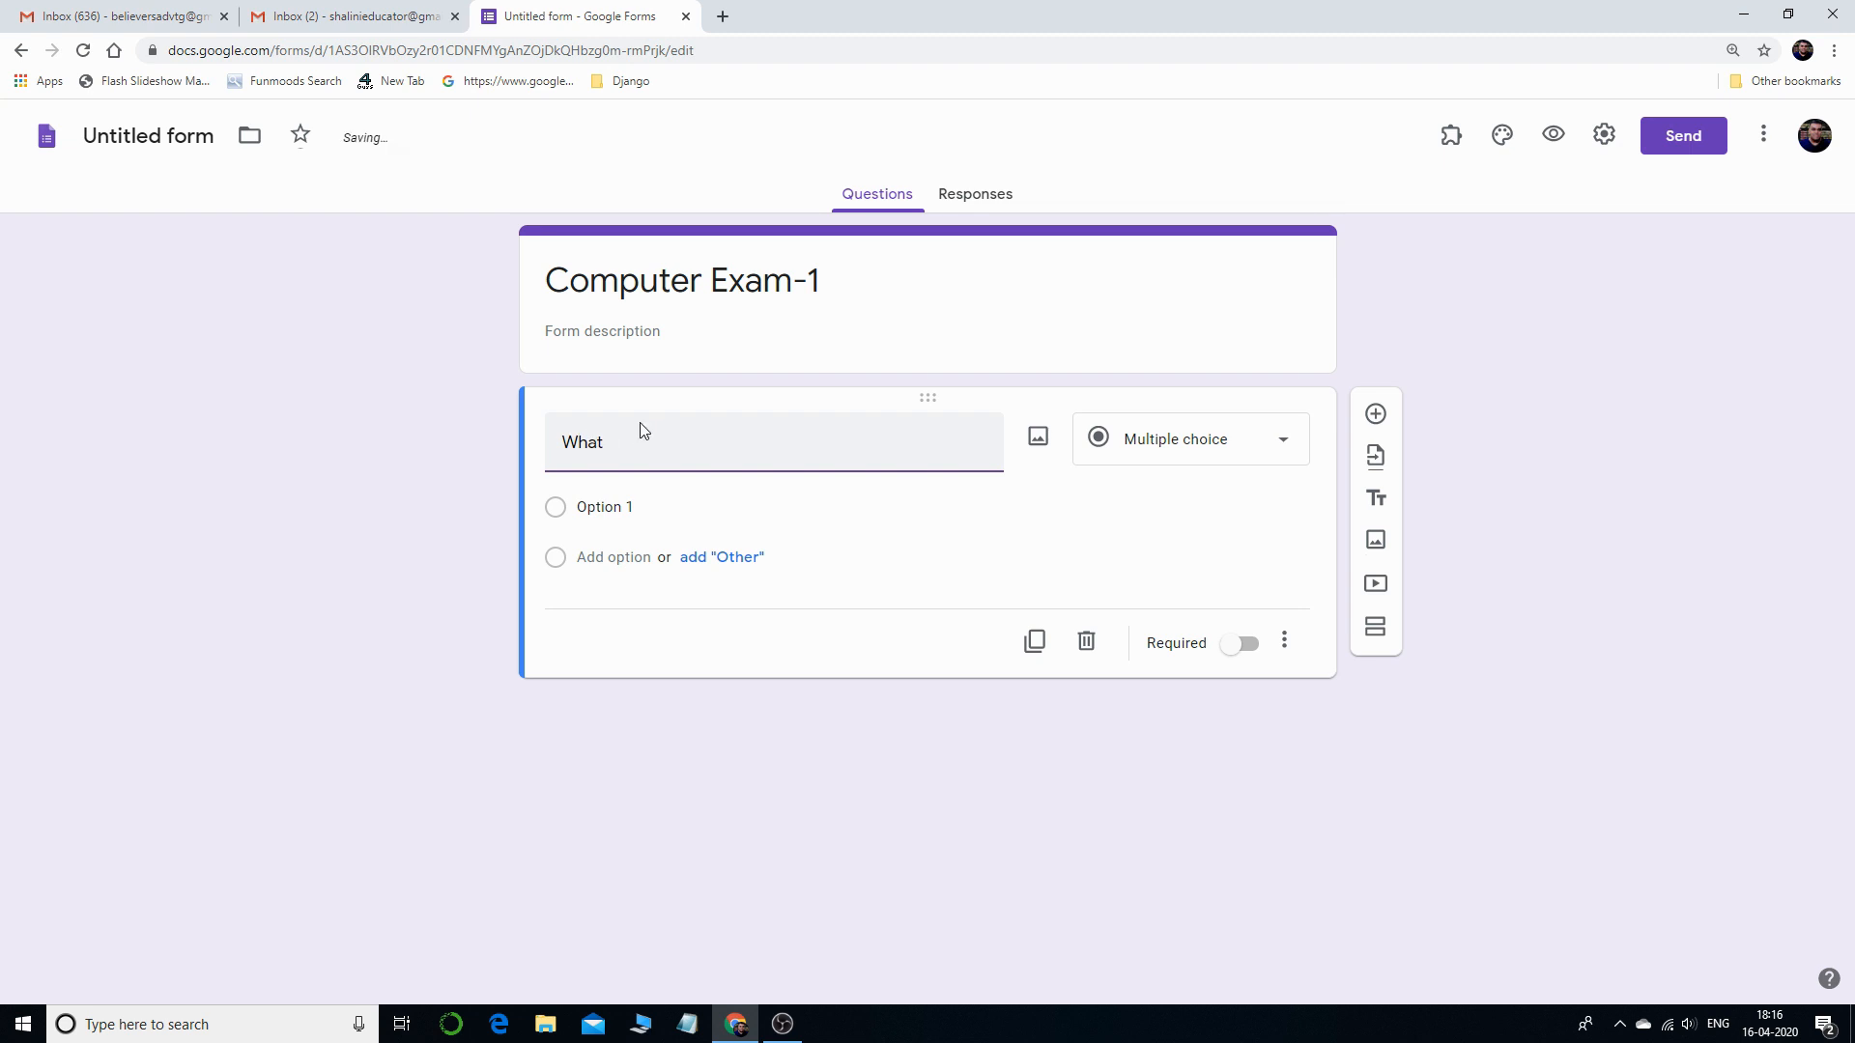
key("BackSpace")
key("BackSpace")
key("BackSpace")
key("BackSpace")
type("Full form of RAM")
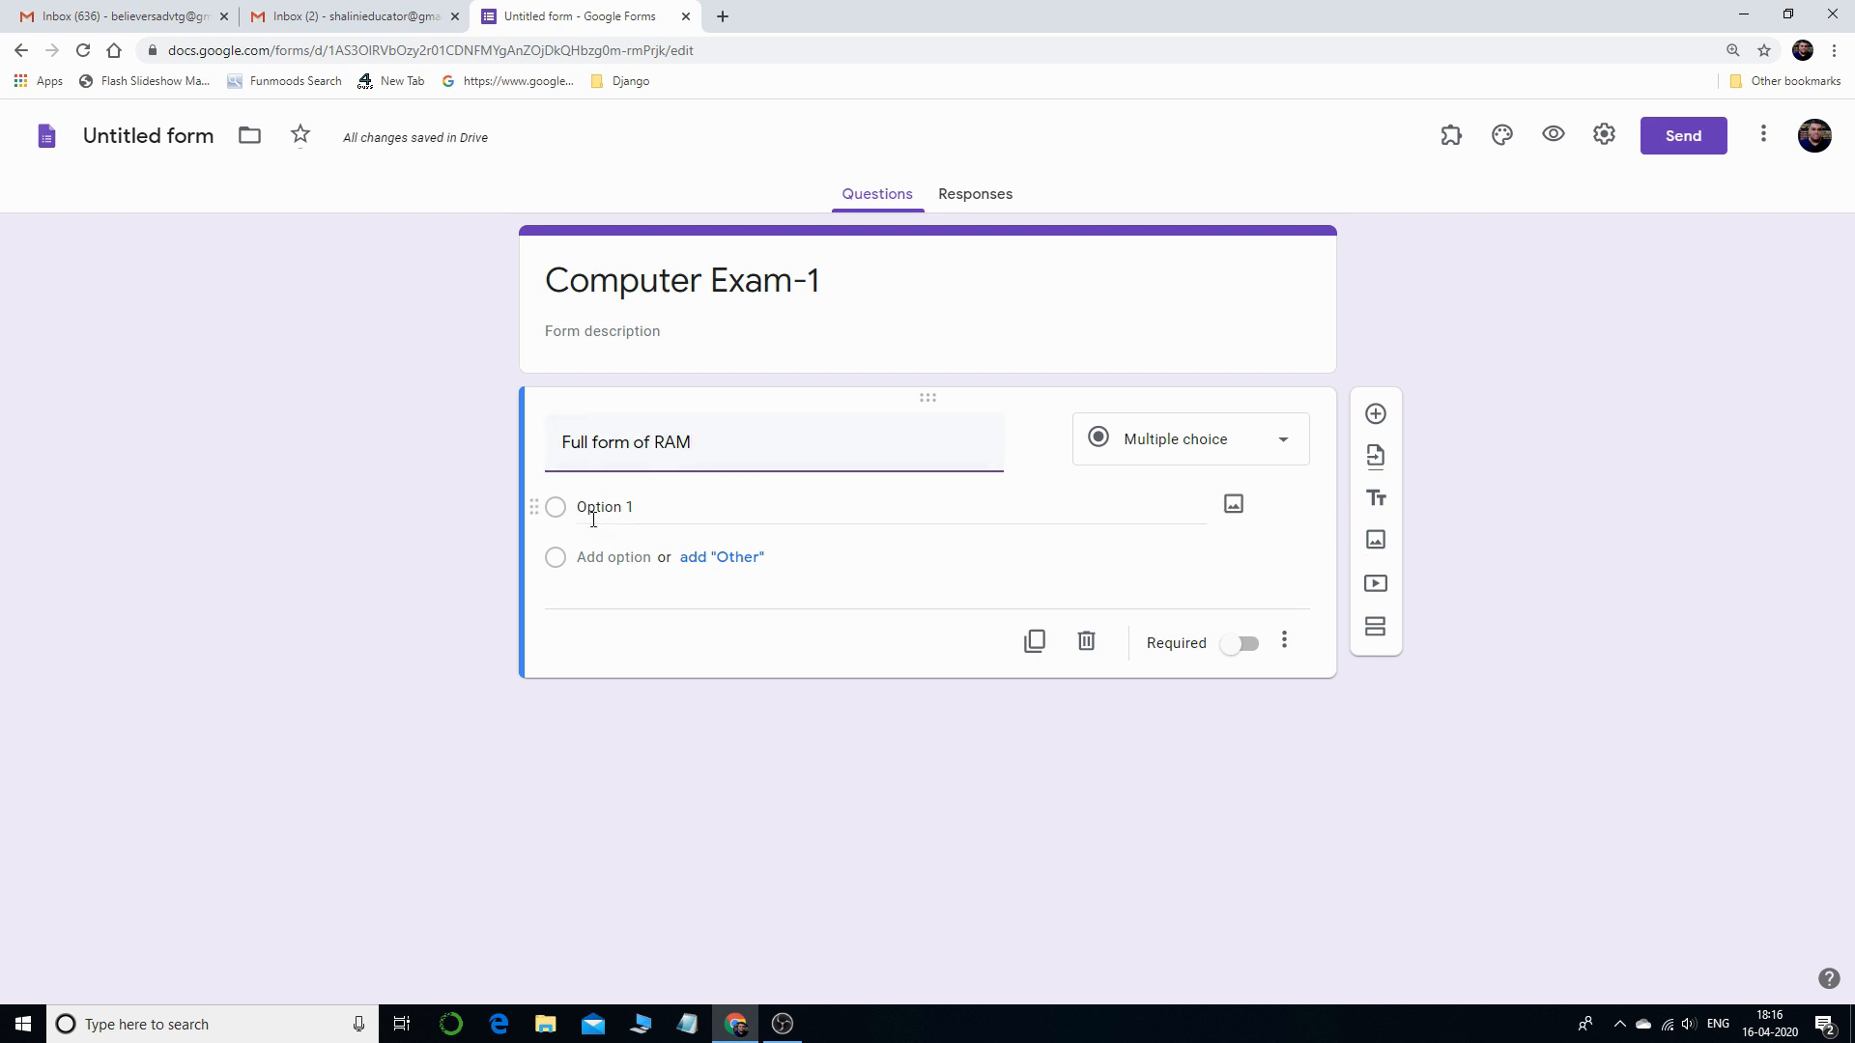
left_click(614, 504)
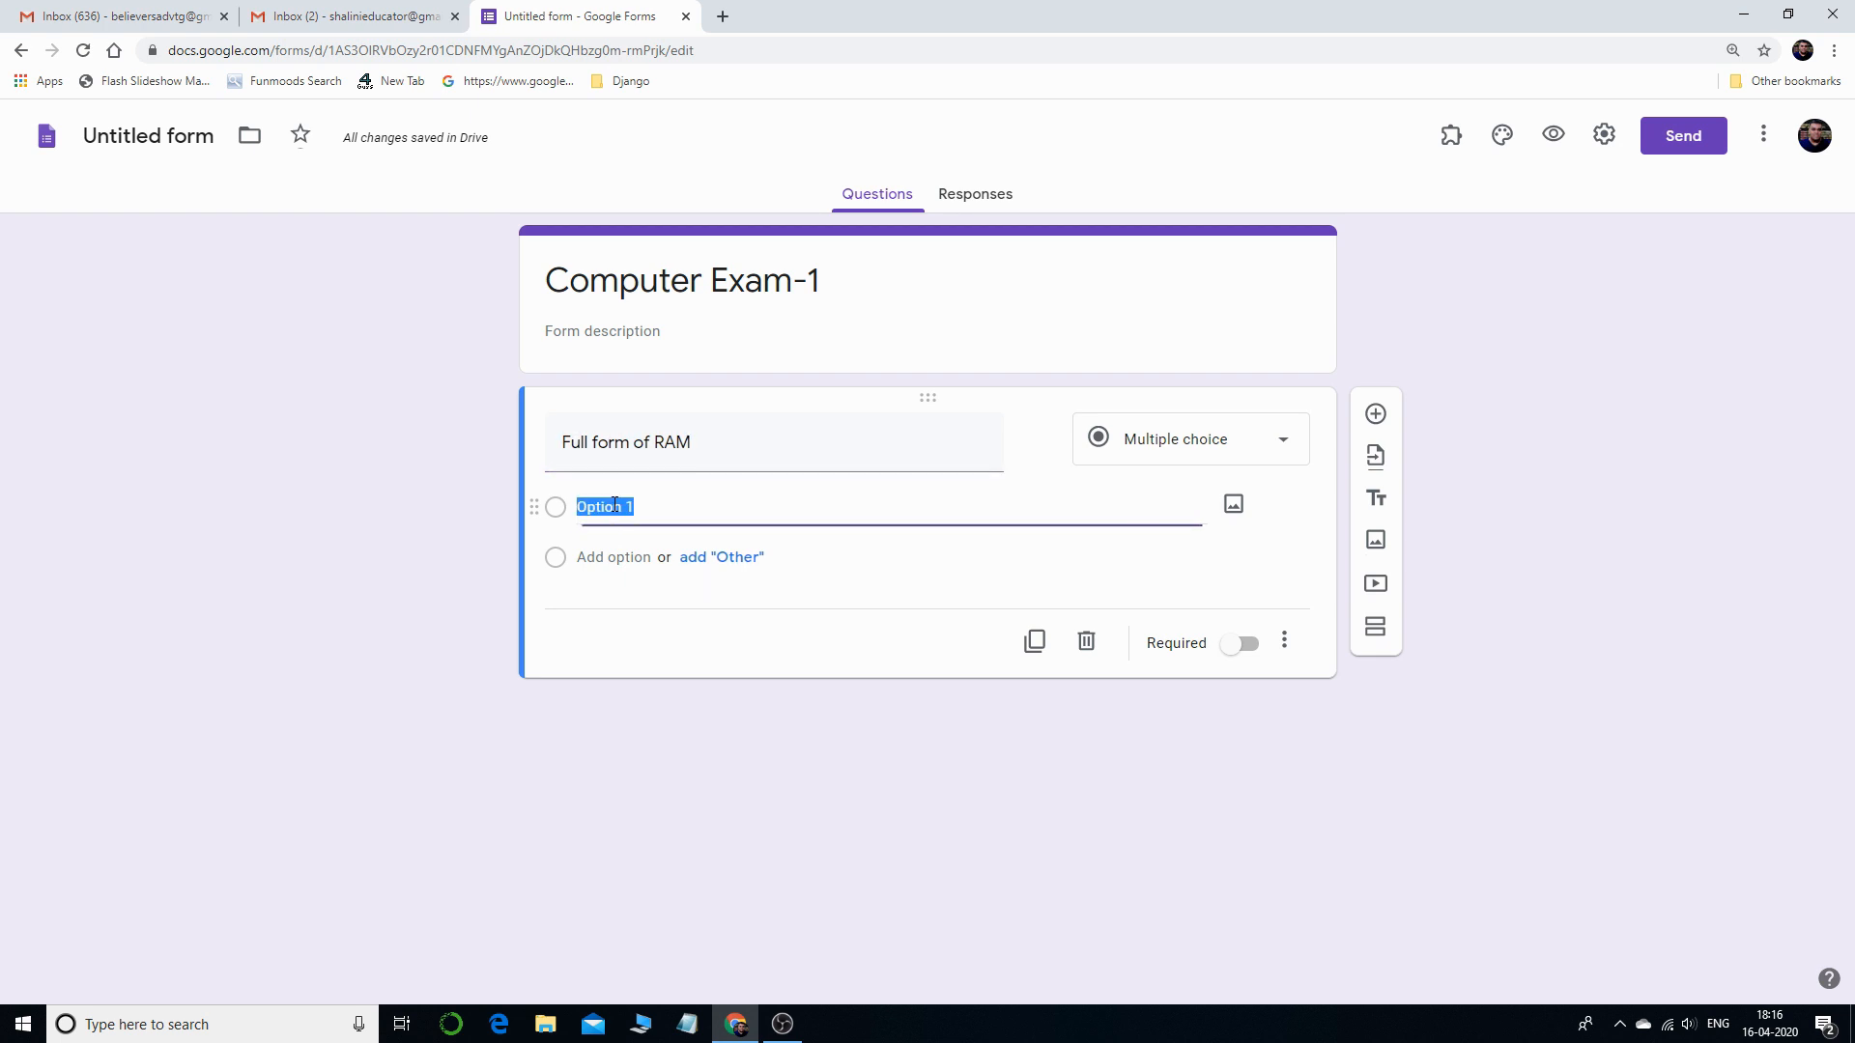
type("Random Access Mem")
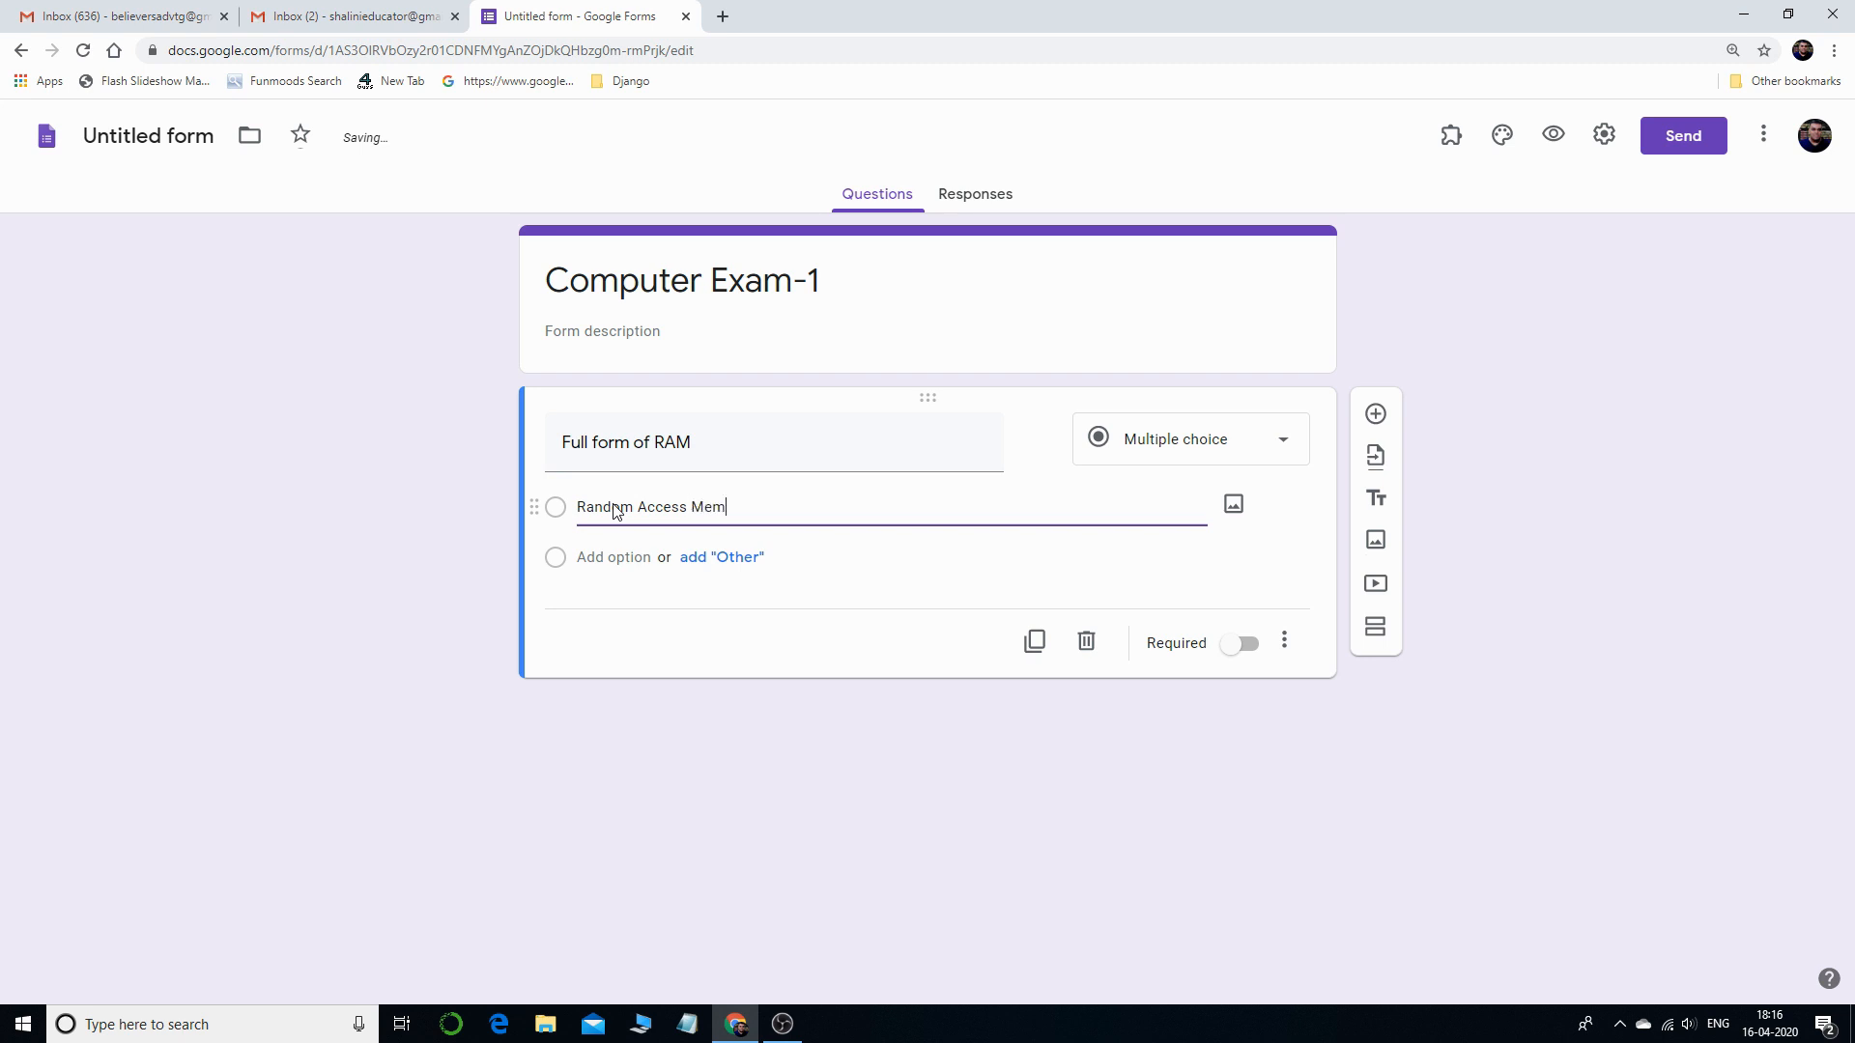
type("ory")
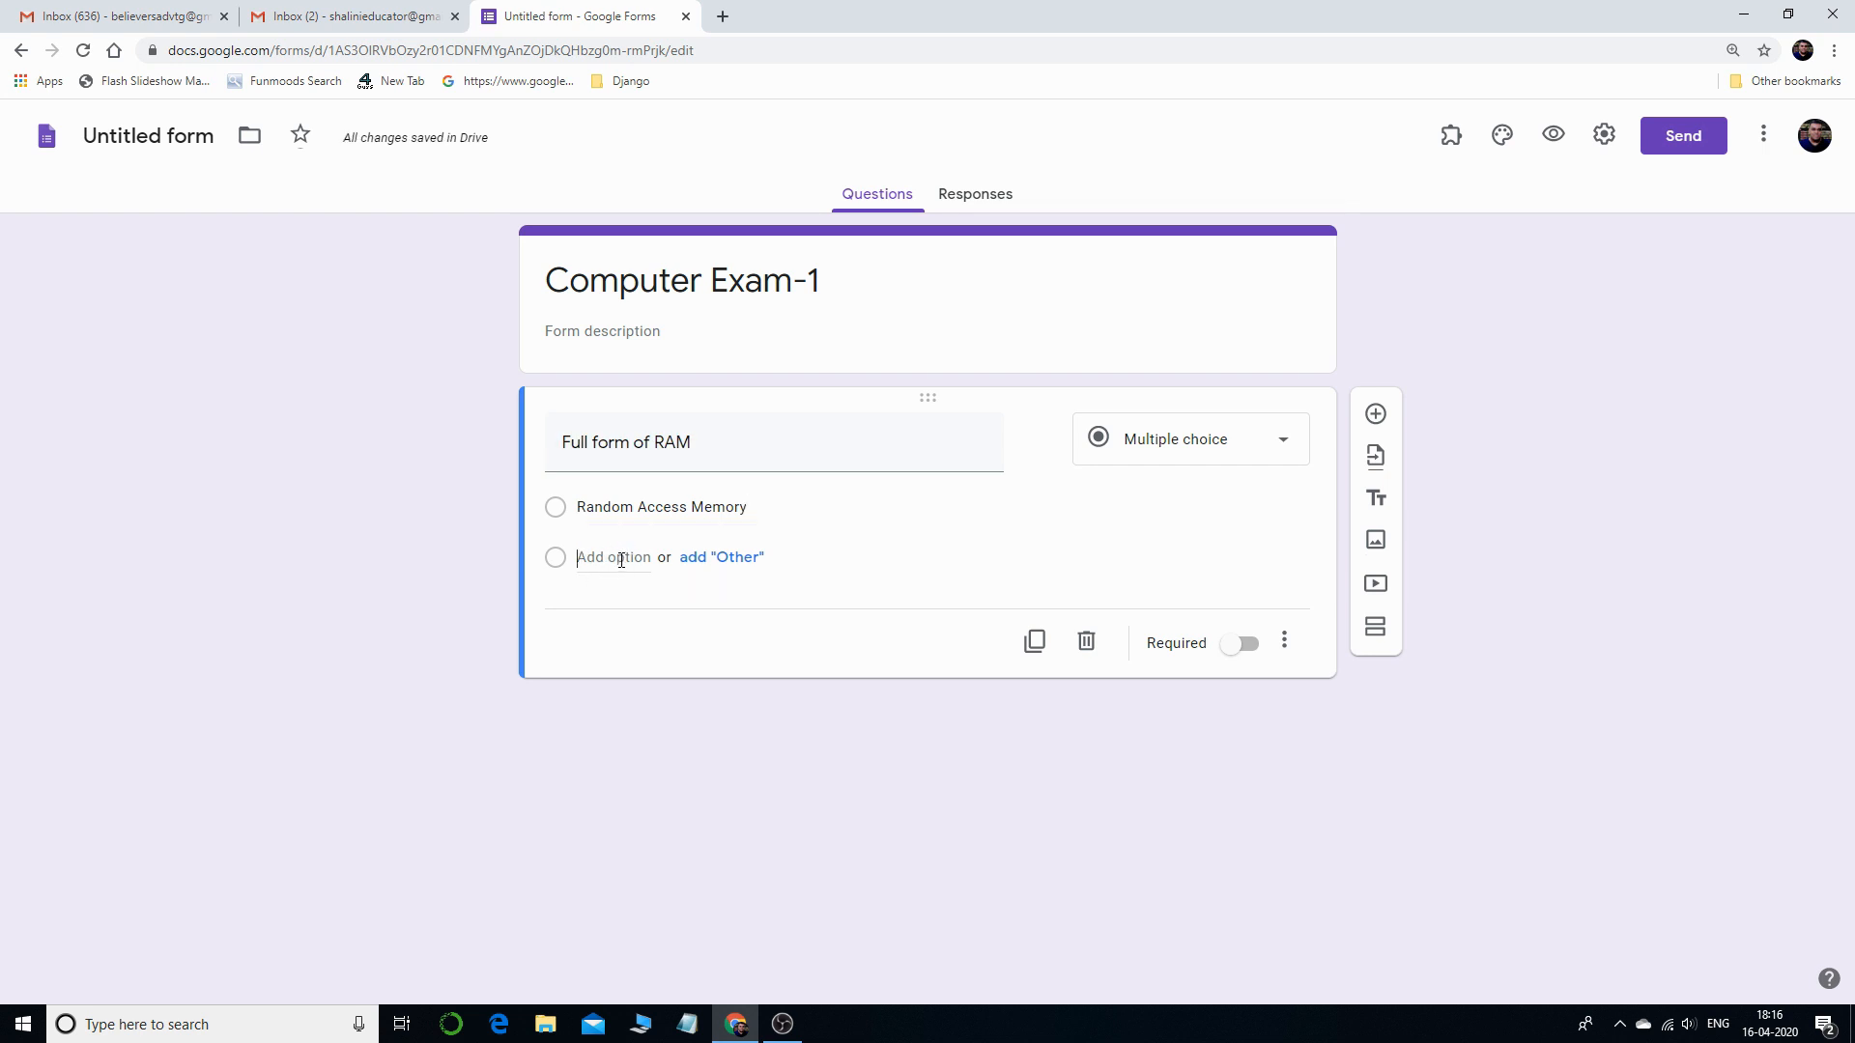
- Add the options 'Random Active Memory', 'Read Access Memory' and 'None of these' to the RAM question
left_click(620, 559)
type("4")
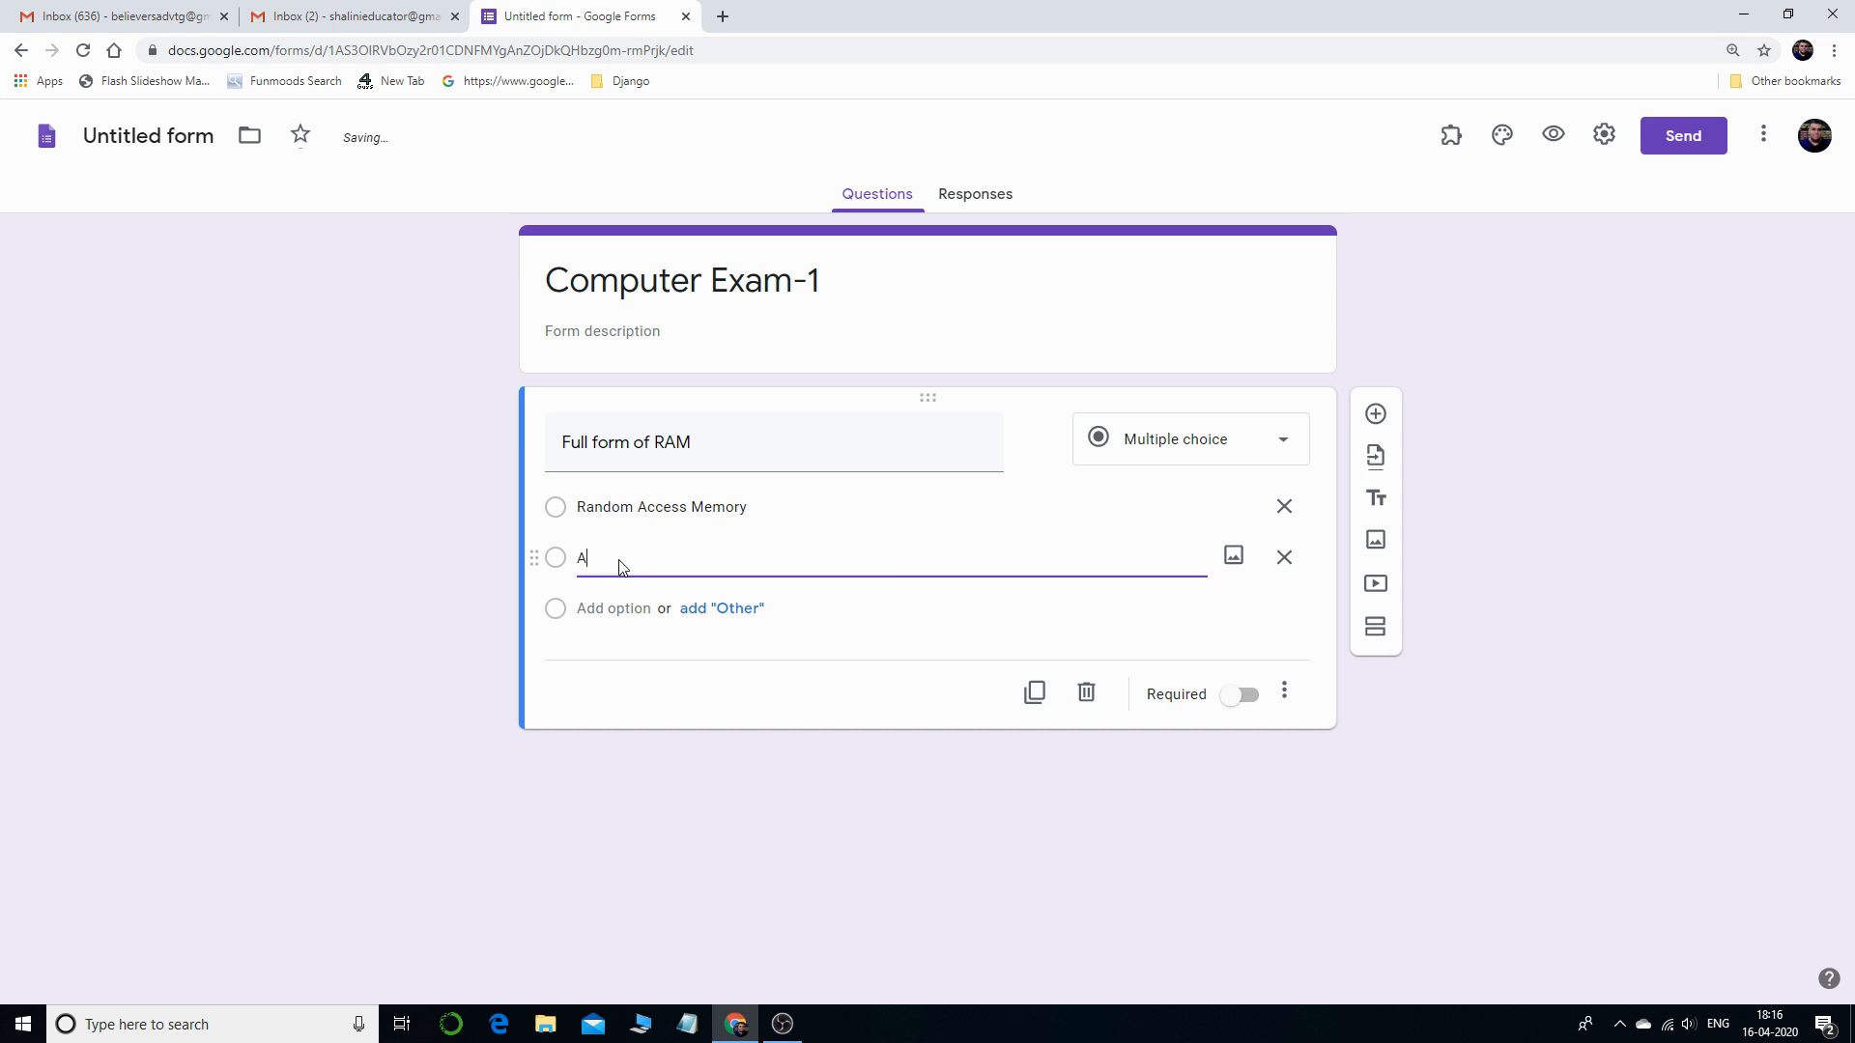
key("BackSpace")
type("Random Active Memory")
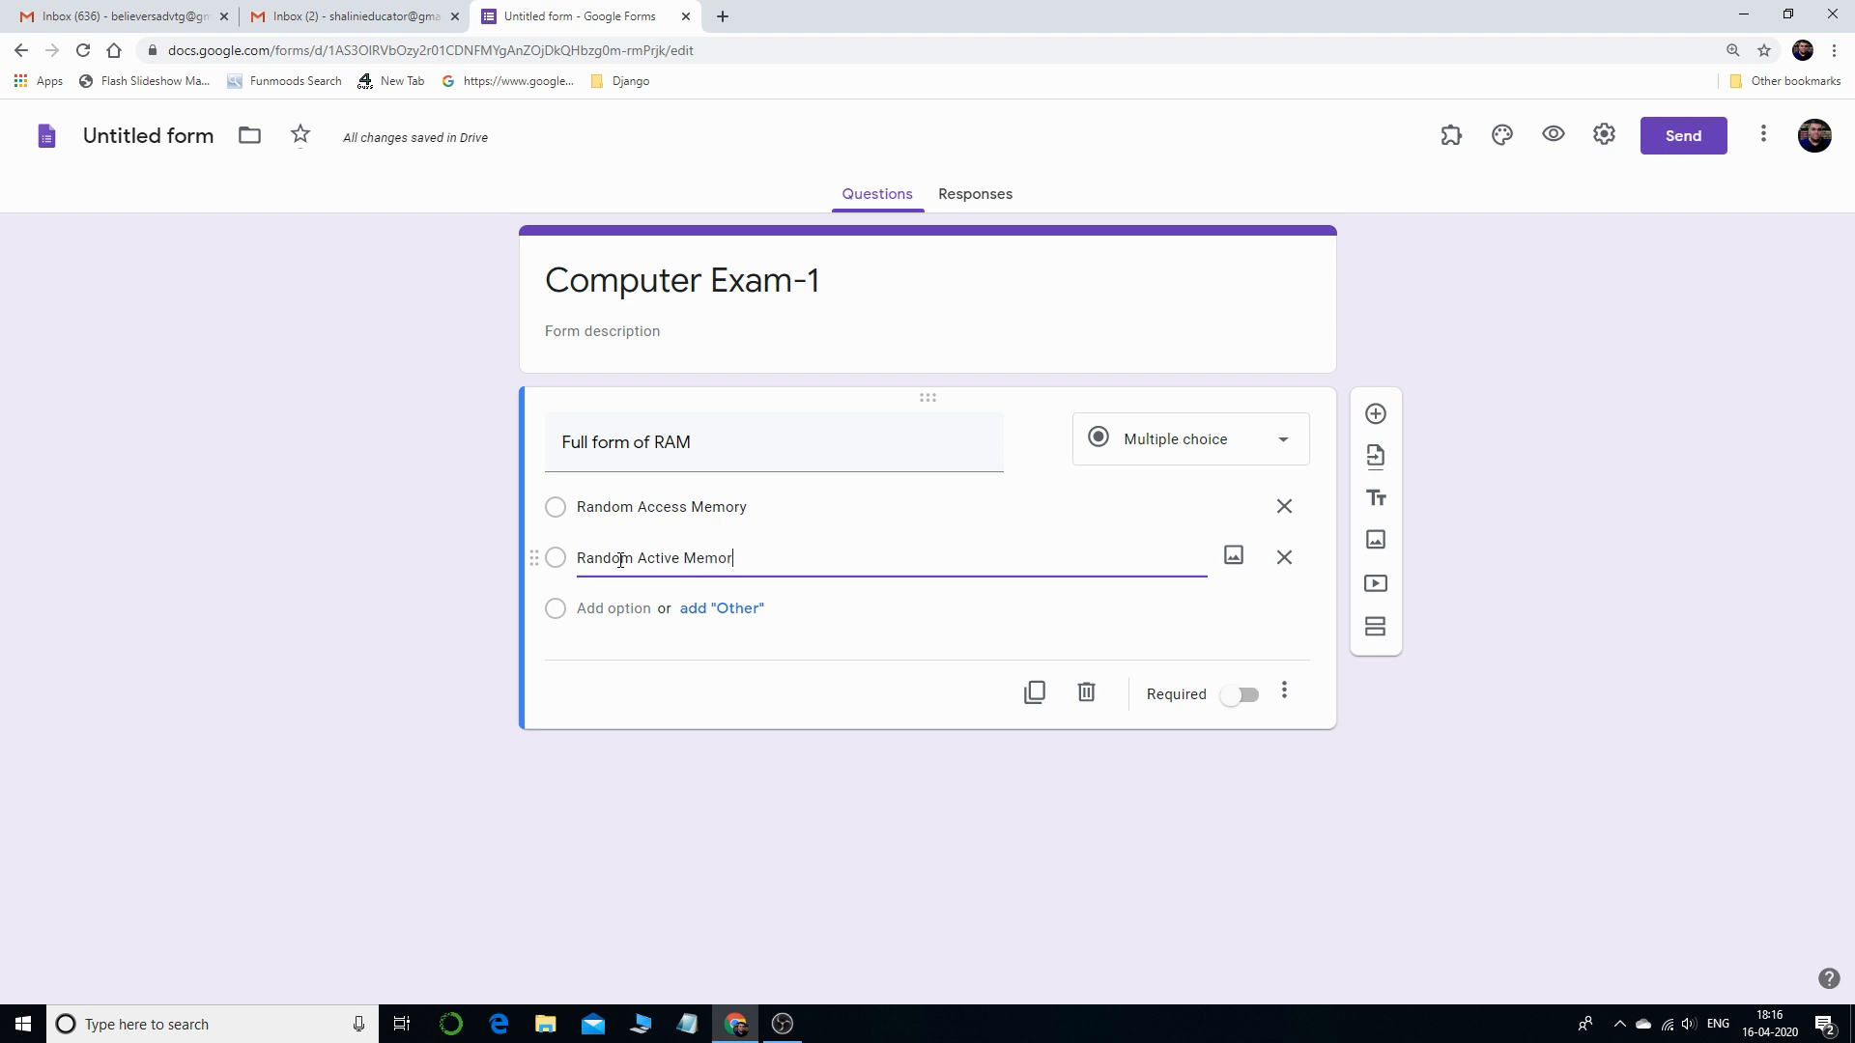
left_click(609, 610)
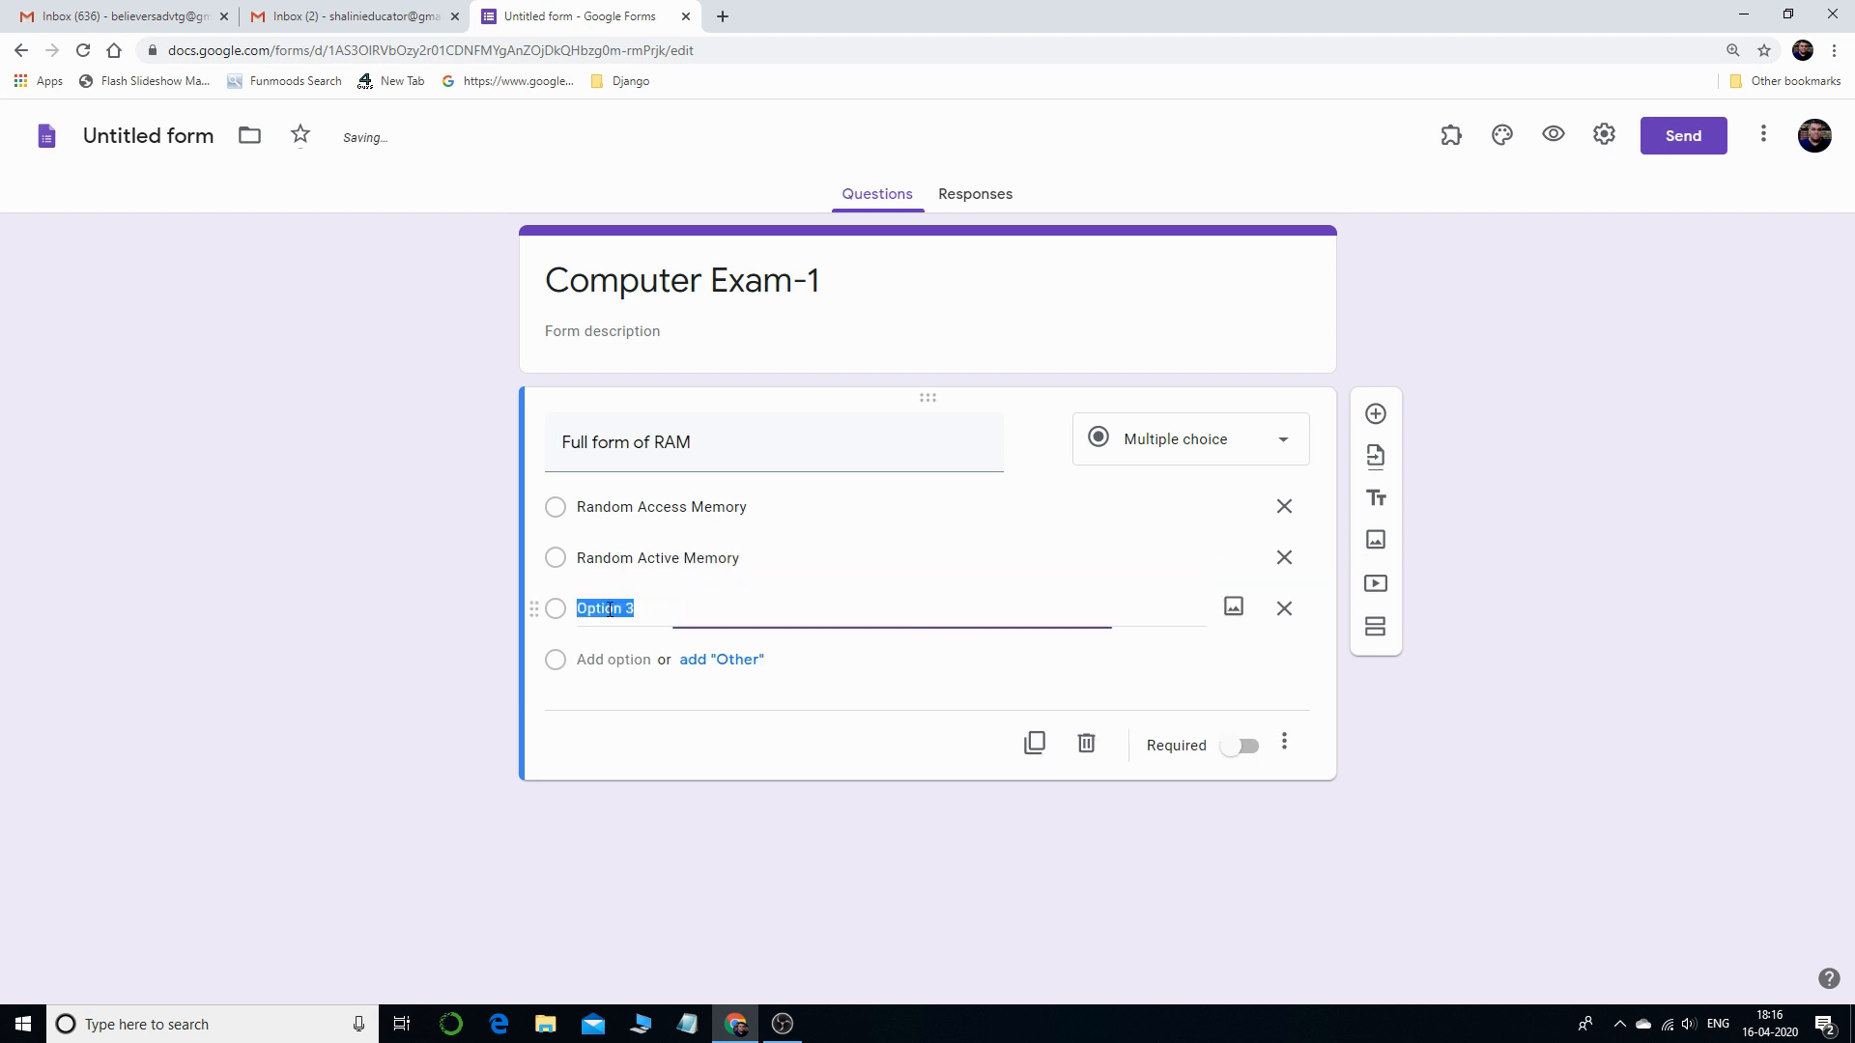
type("Random A")
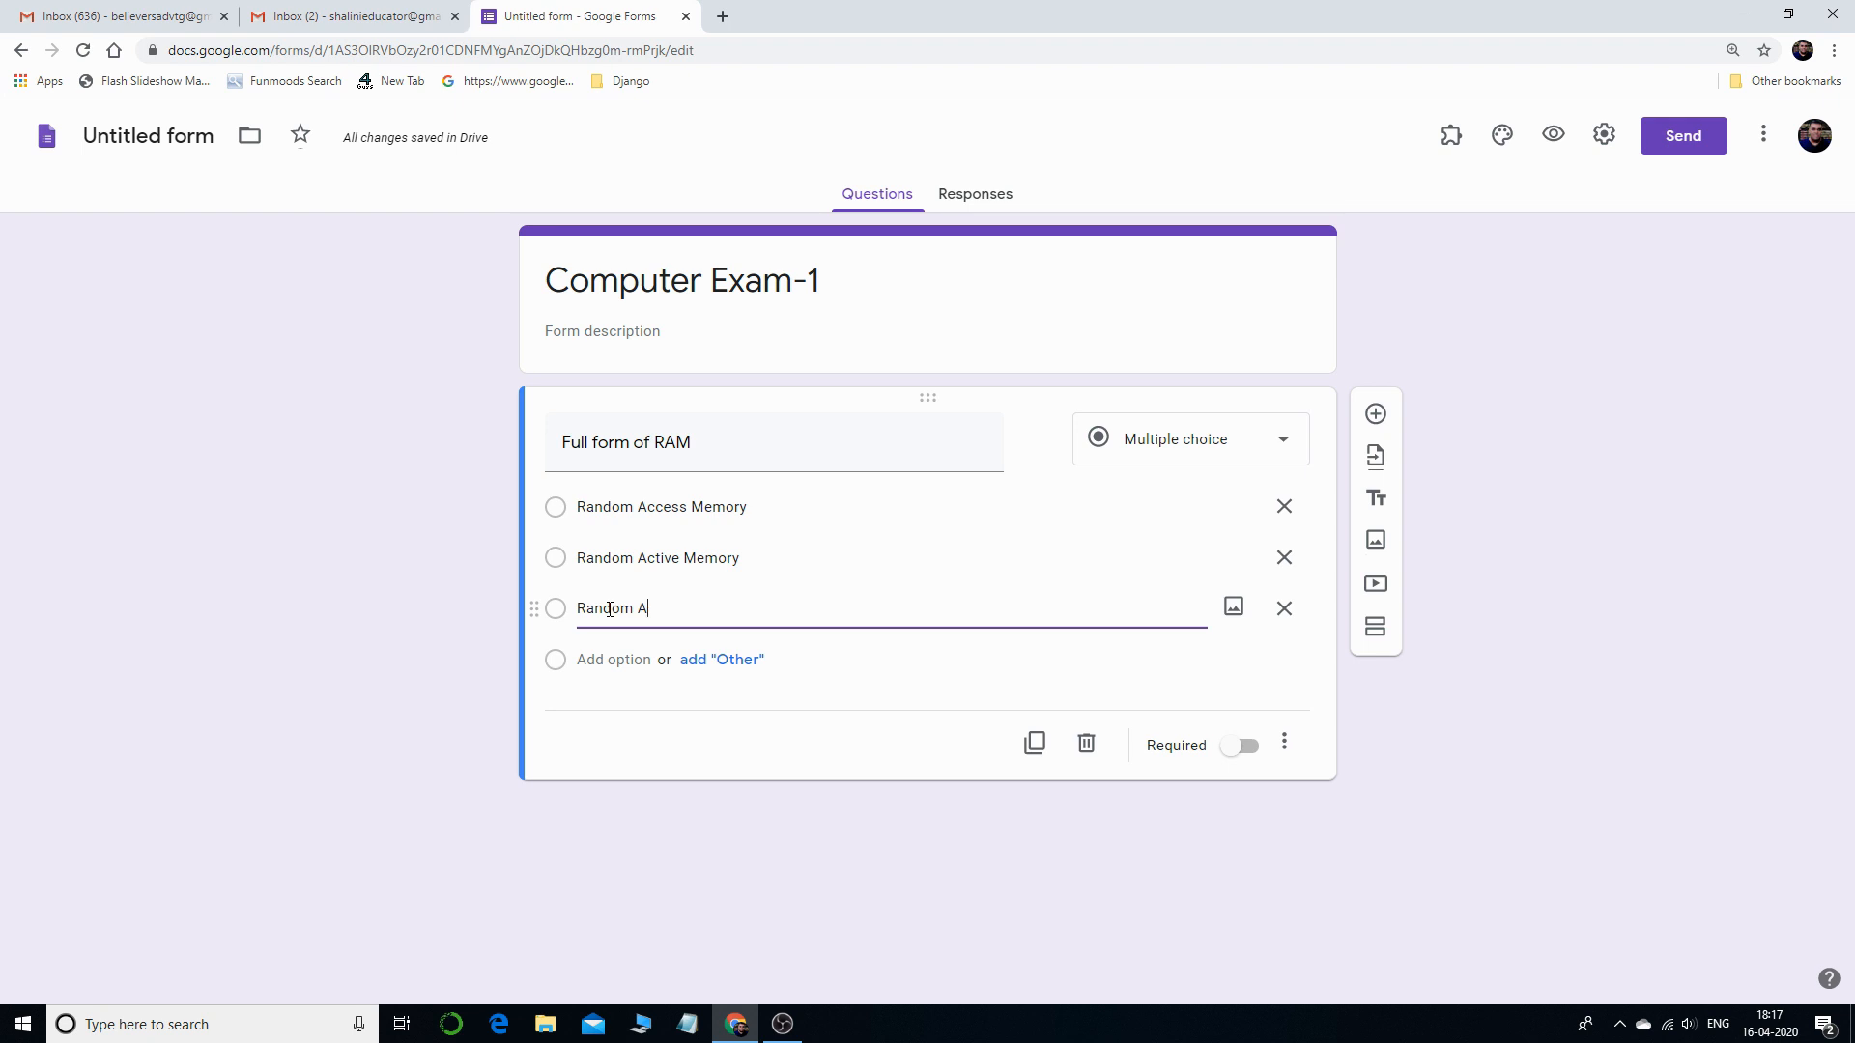
left_click_drag(647, 609, 588, 612)
type("ead Access Memory")
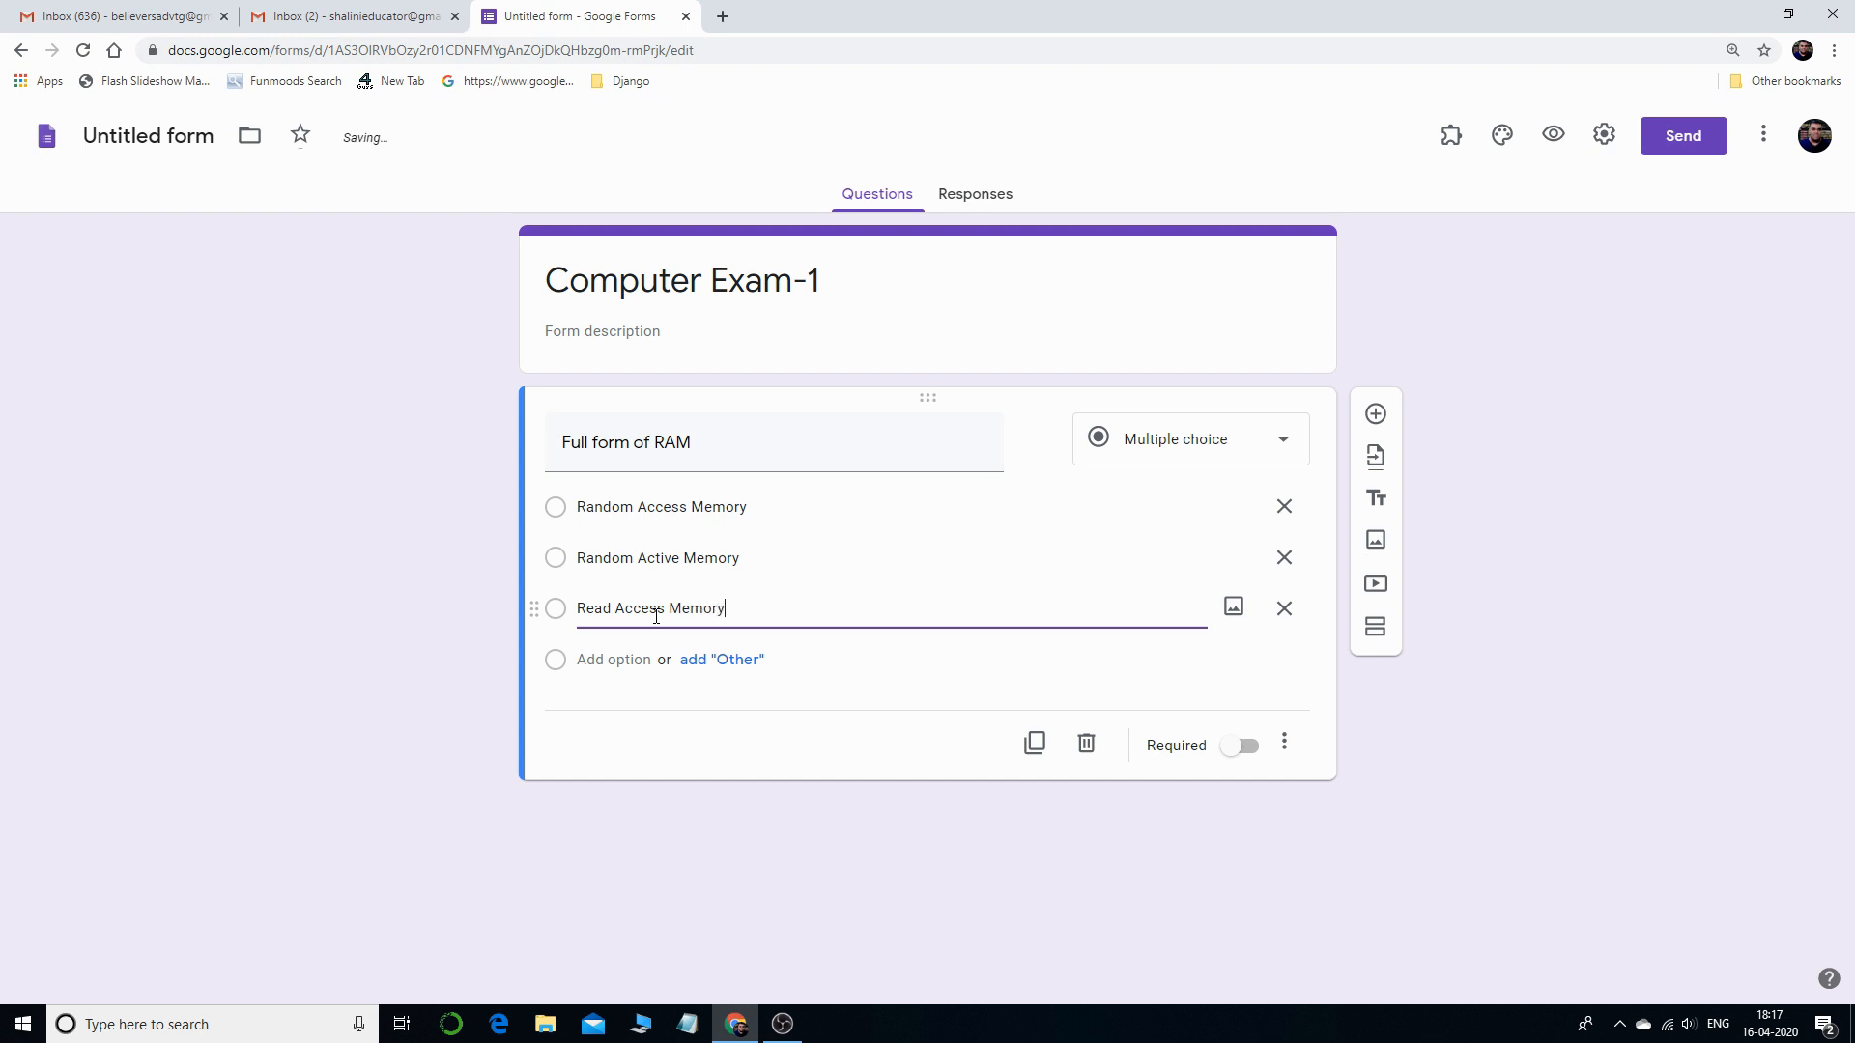
left_click(607, 662)
type("No")
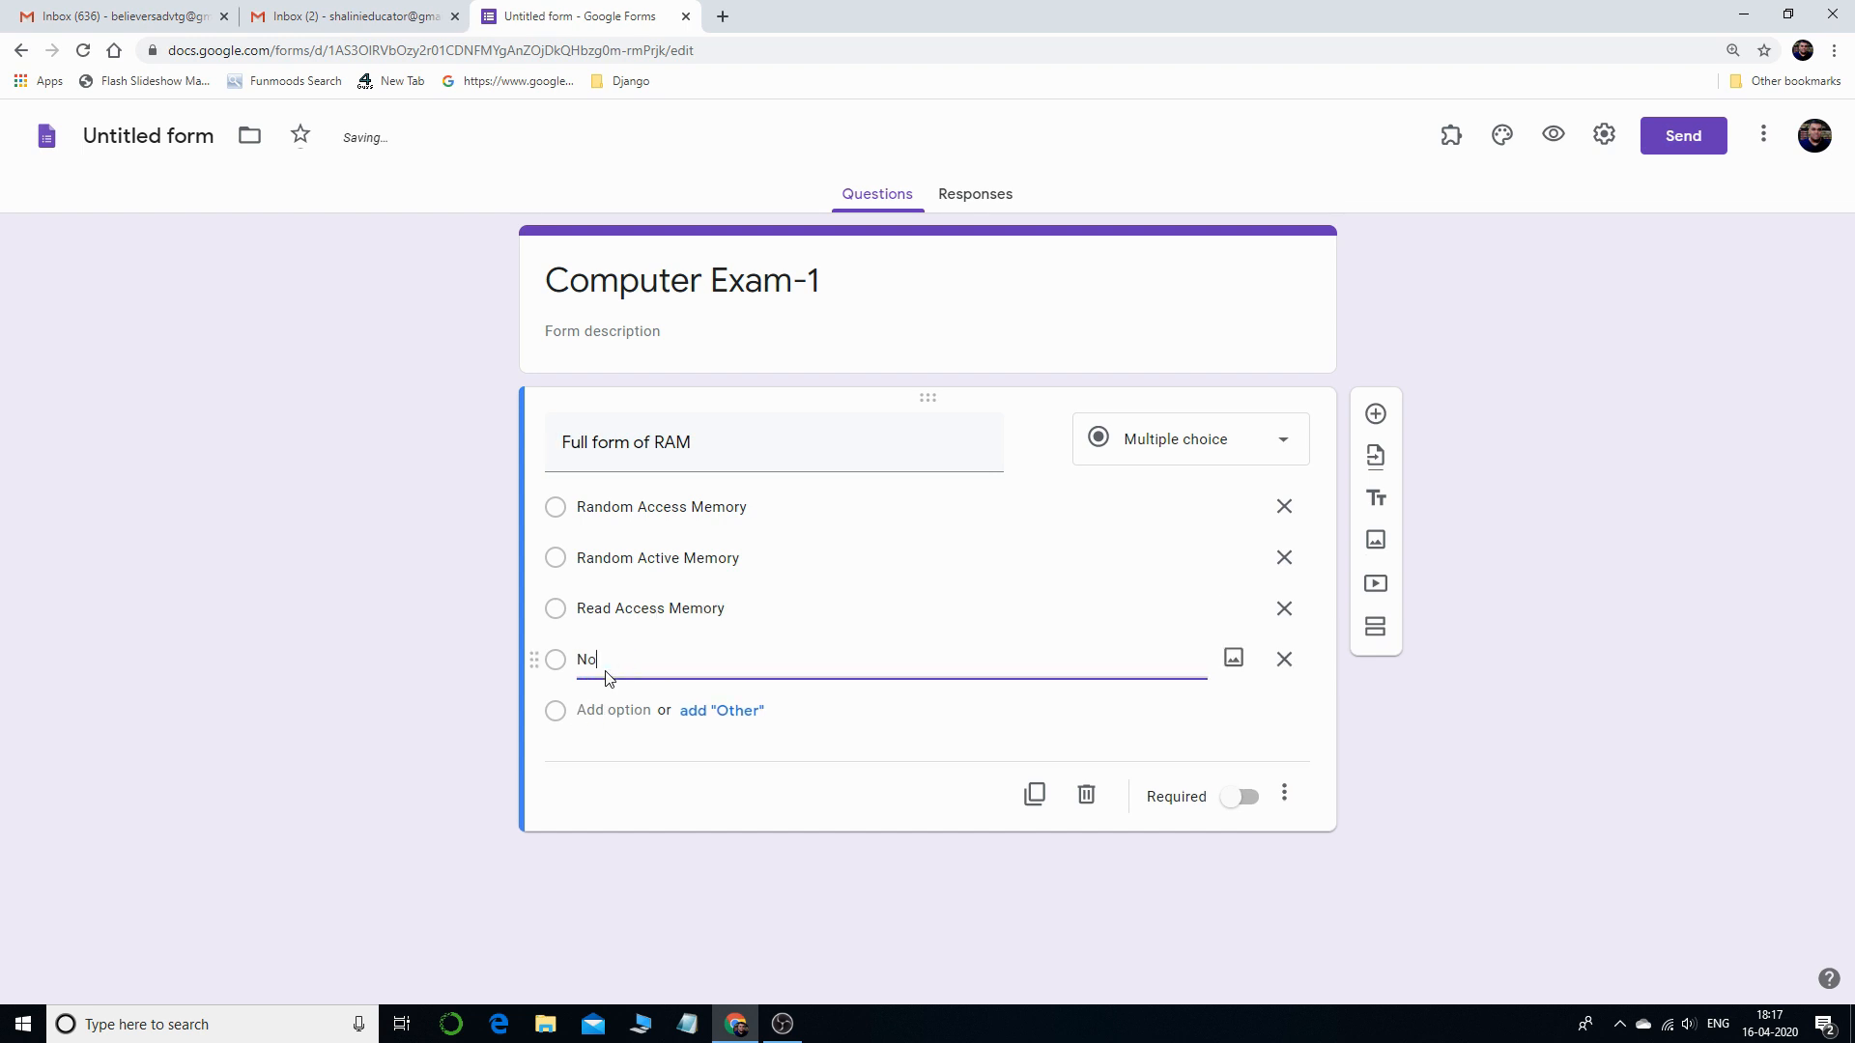
type("ne of these")
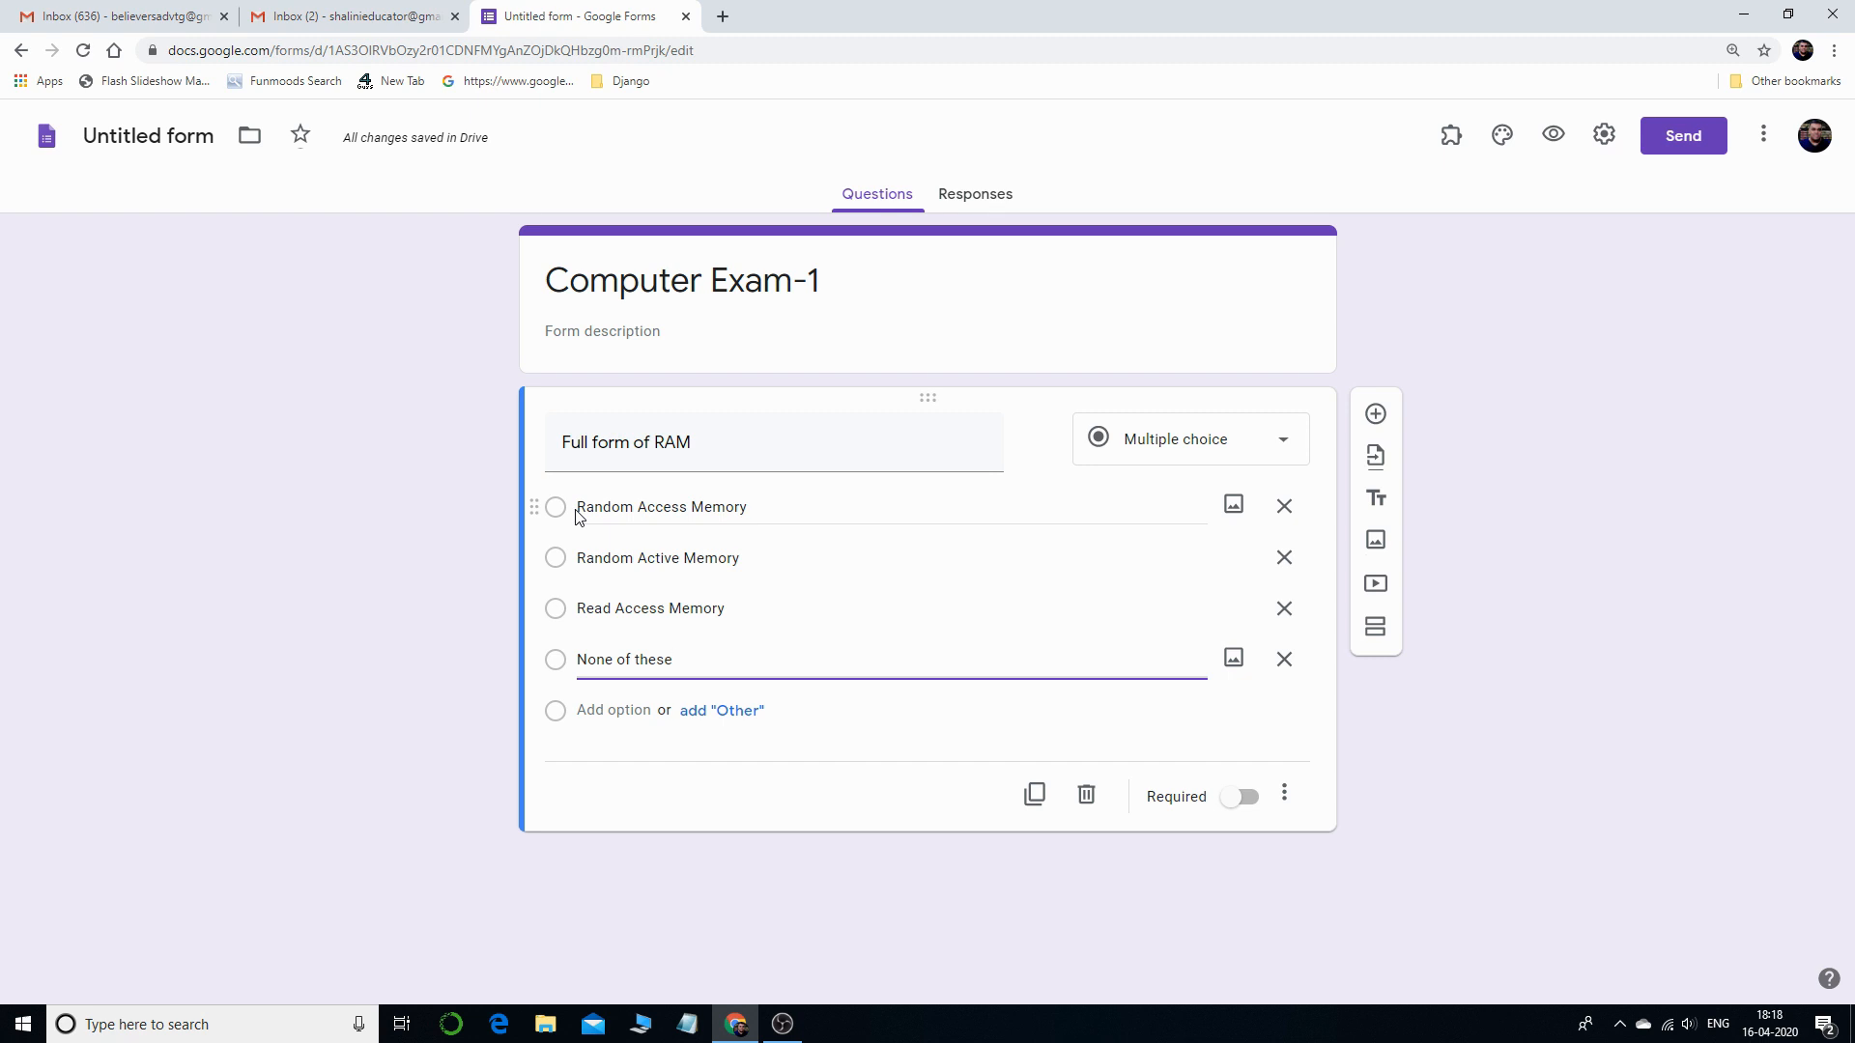
- Switch the RAM question to Checkboxes and back to Multiple choice, then open Settings
left_click(1191, 447)
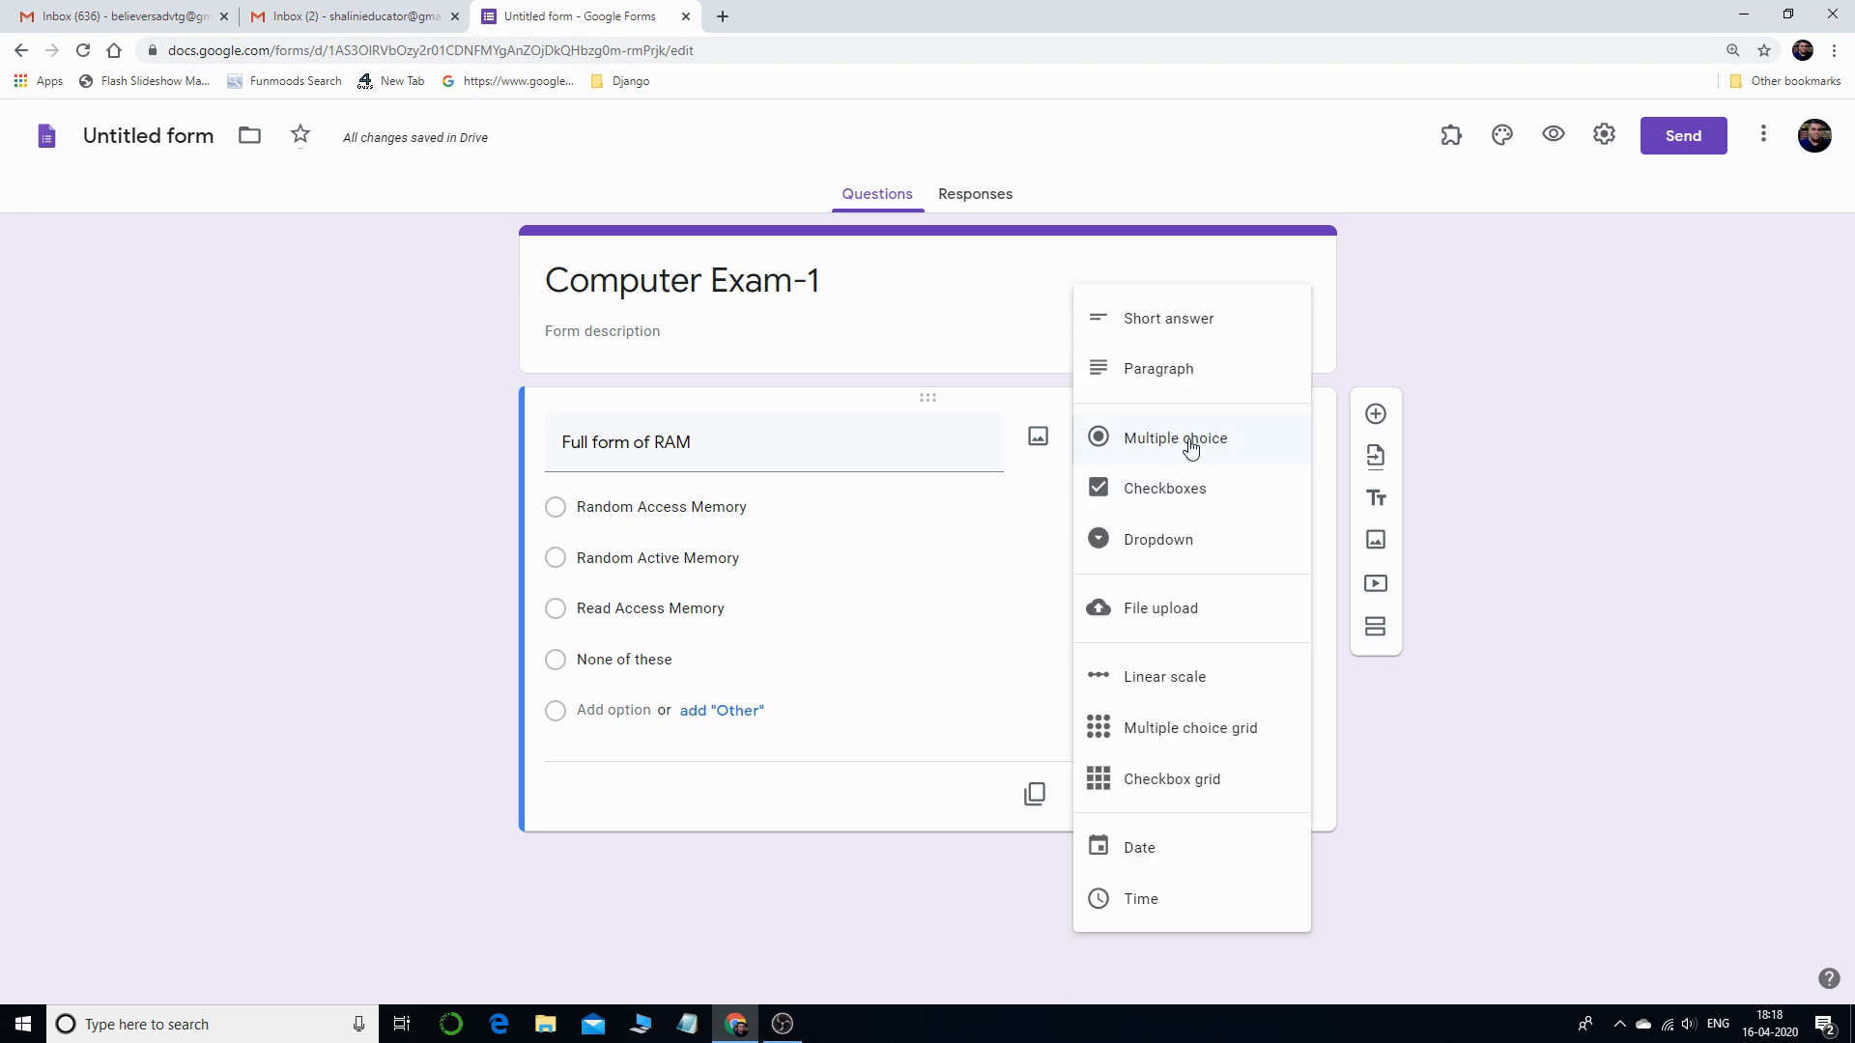
left_click(1163, 494)
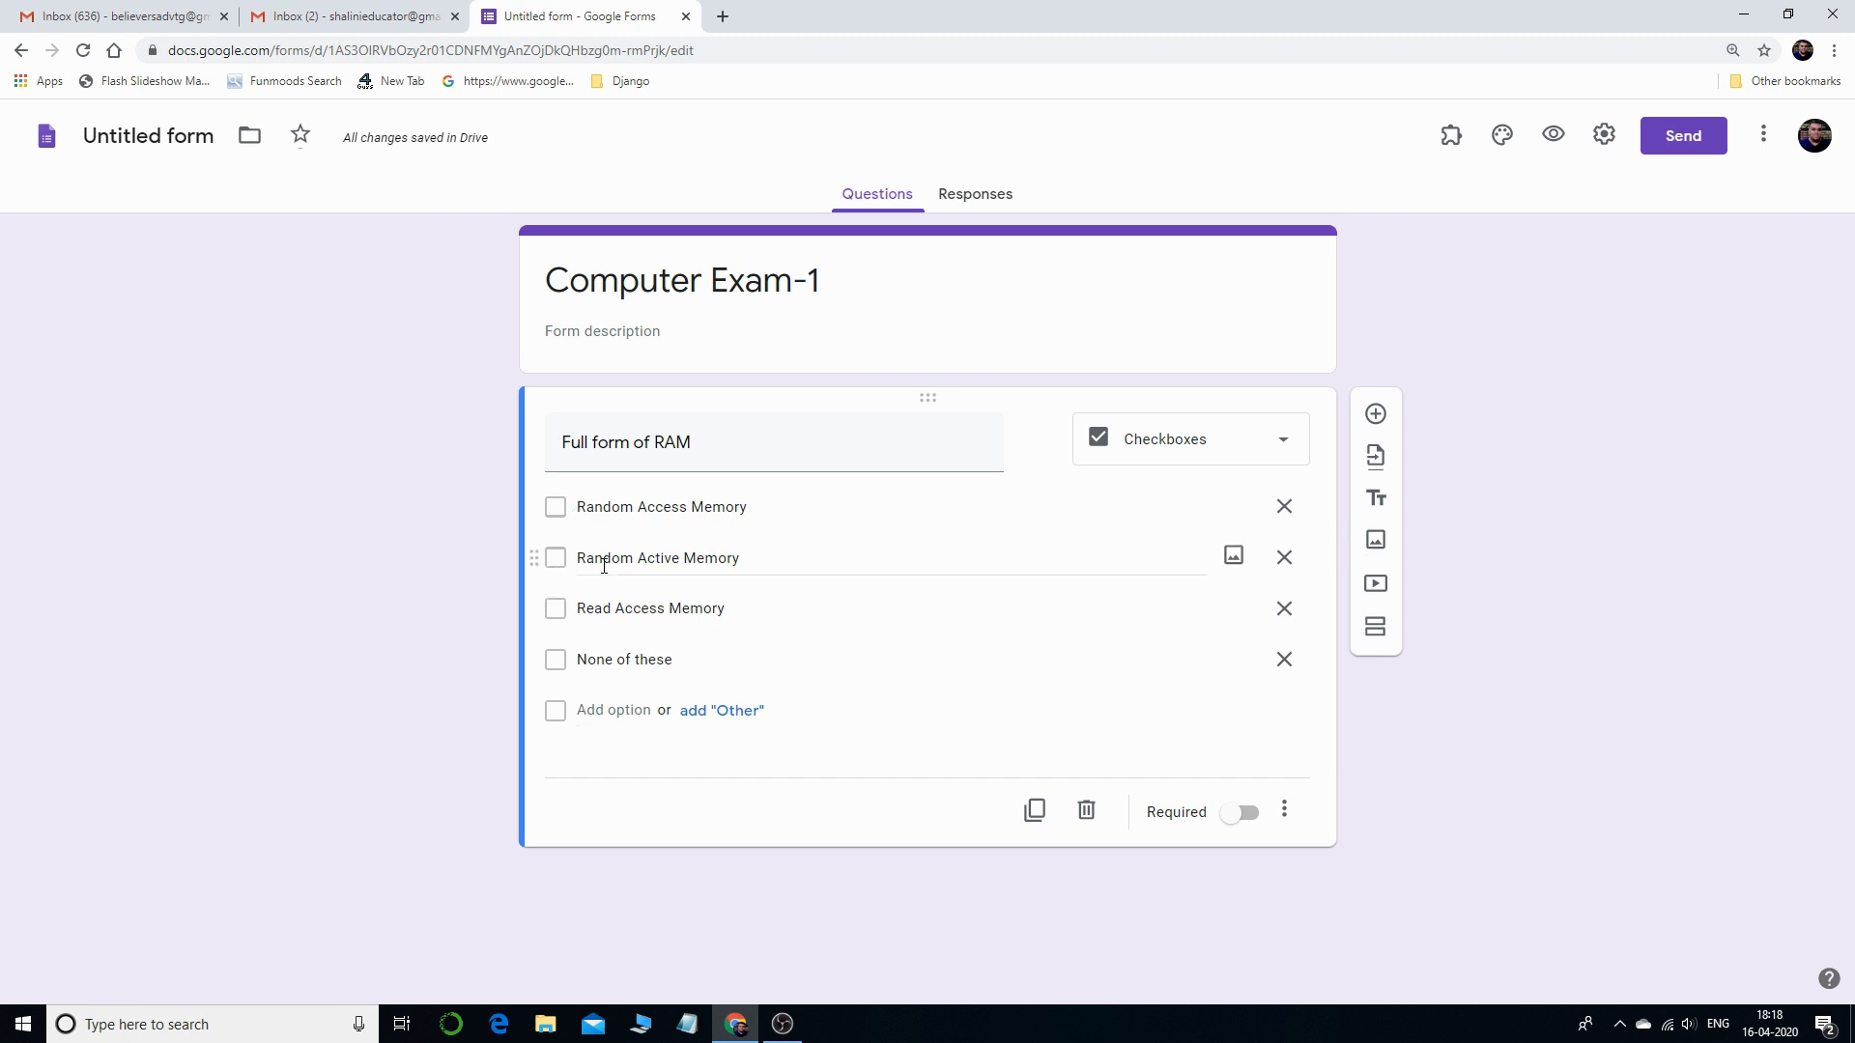
left_click(1202, 445)
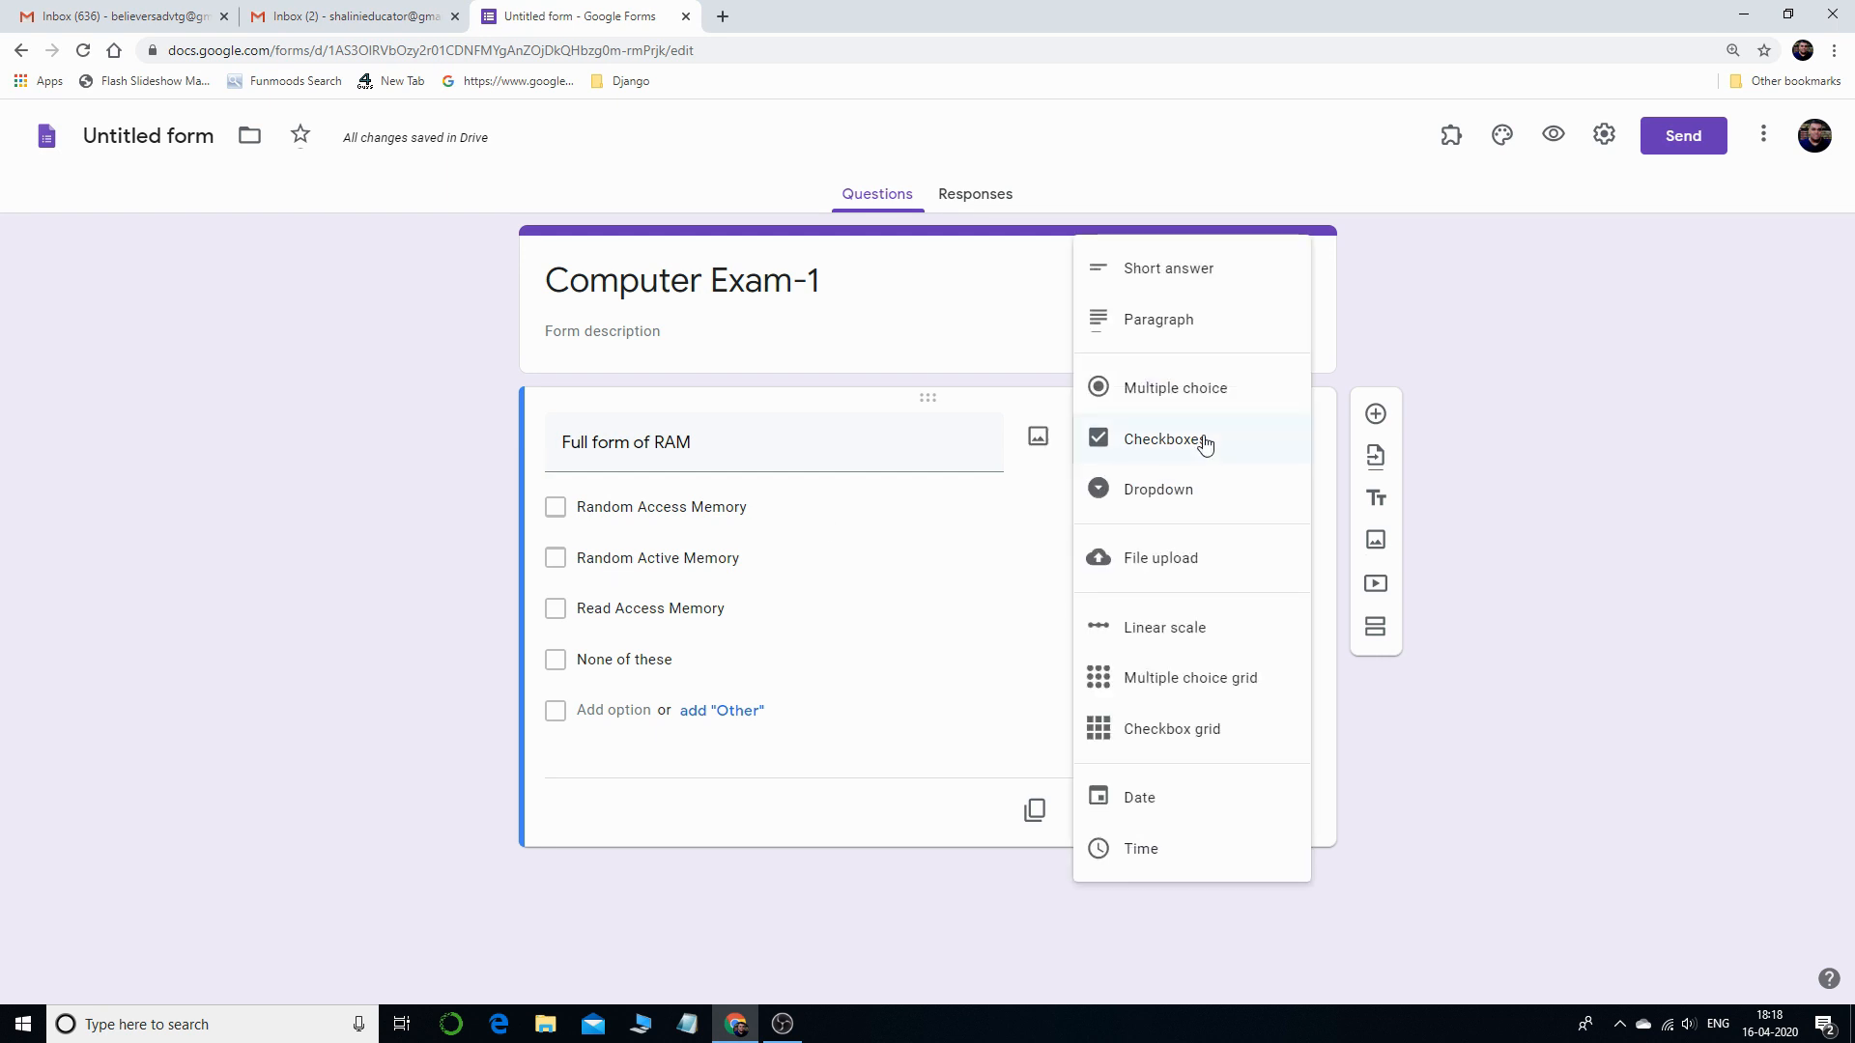
left_click(1196, 391)
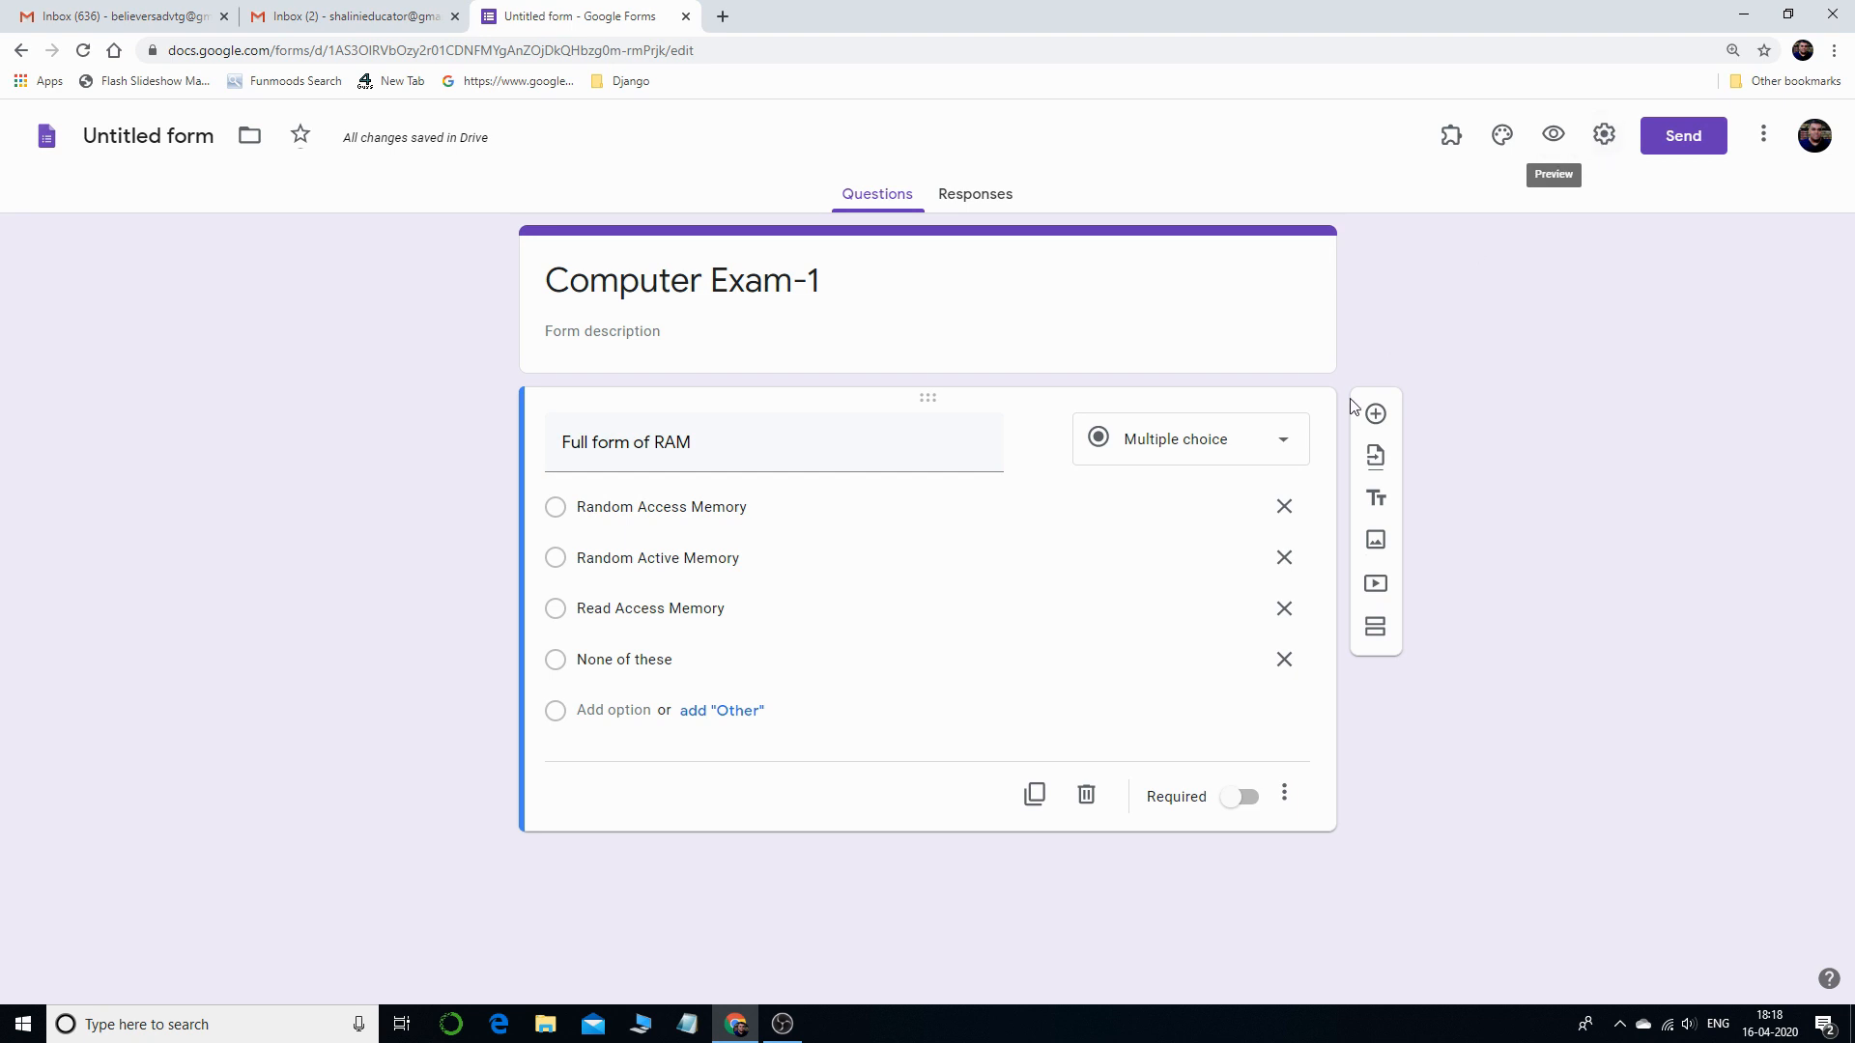
left_click(1603, 137)
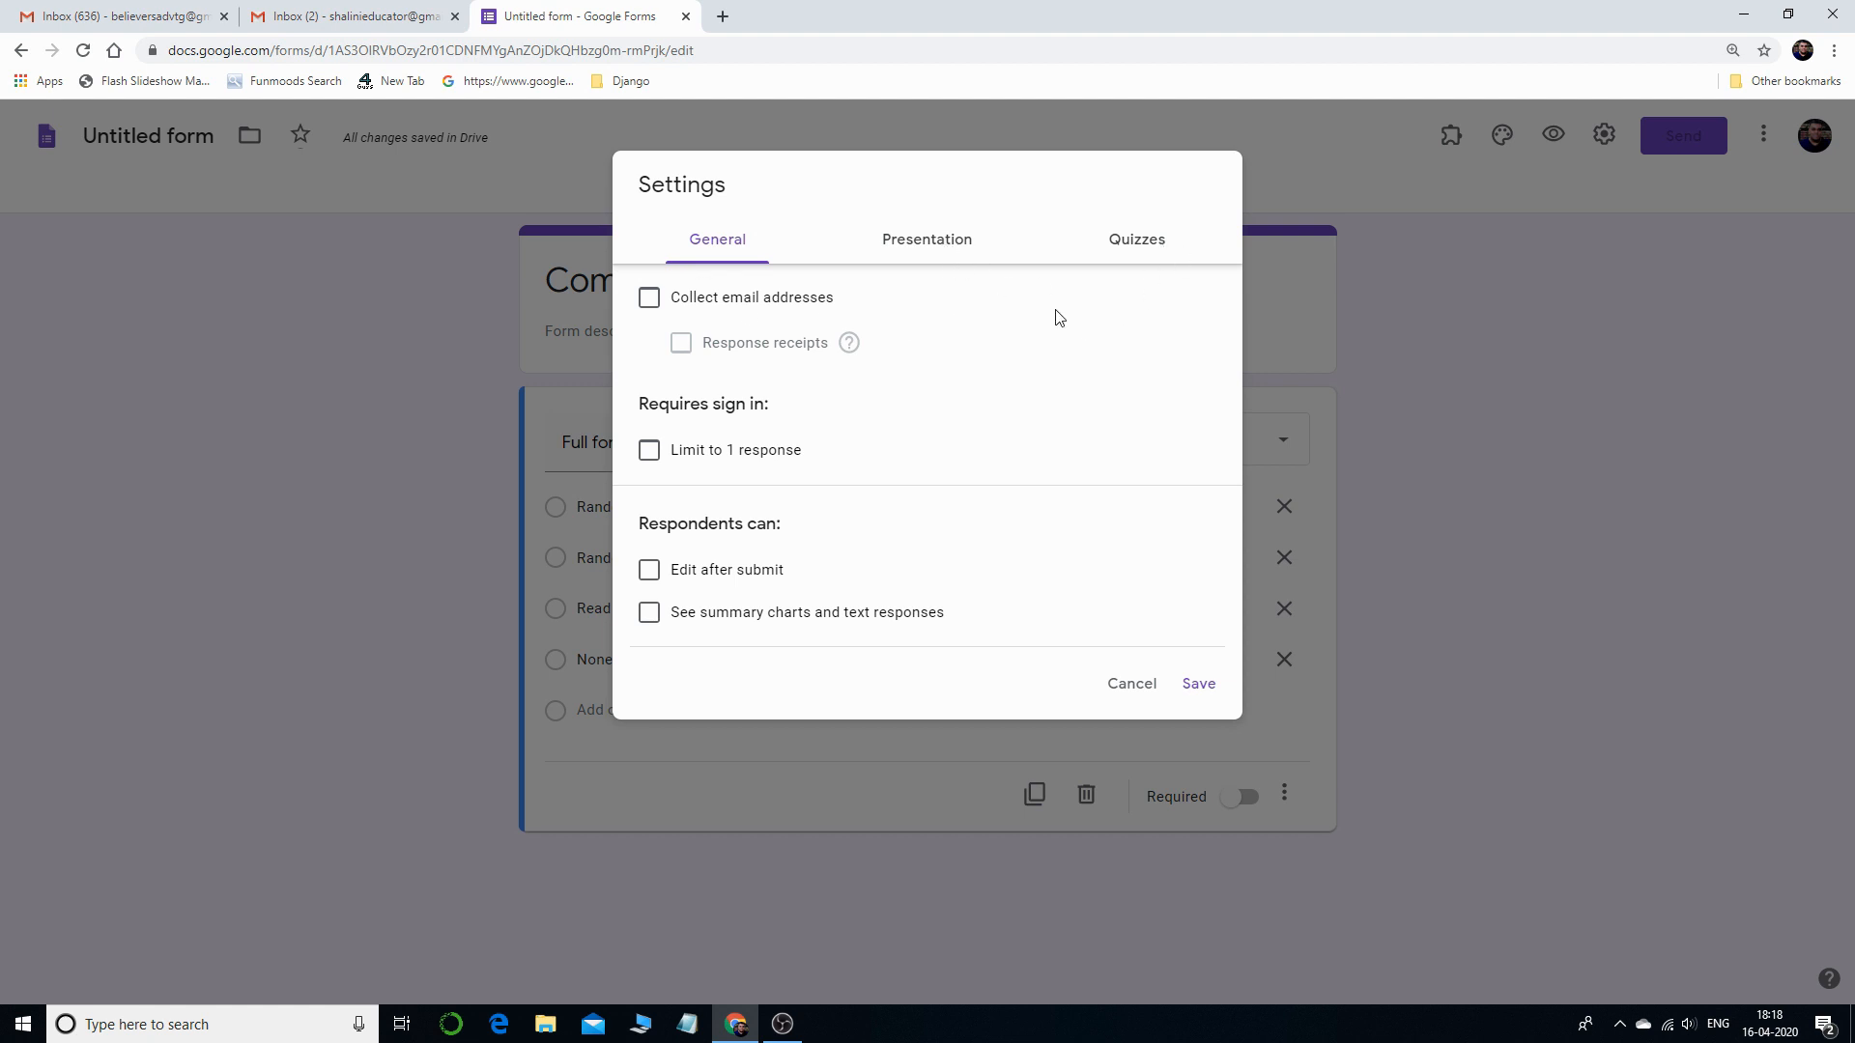
- Switch on Make this a quiz under the Quizzes settings and save
left_click(1157, 251)
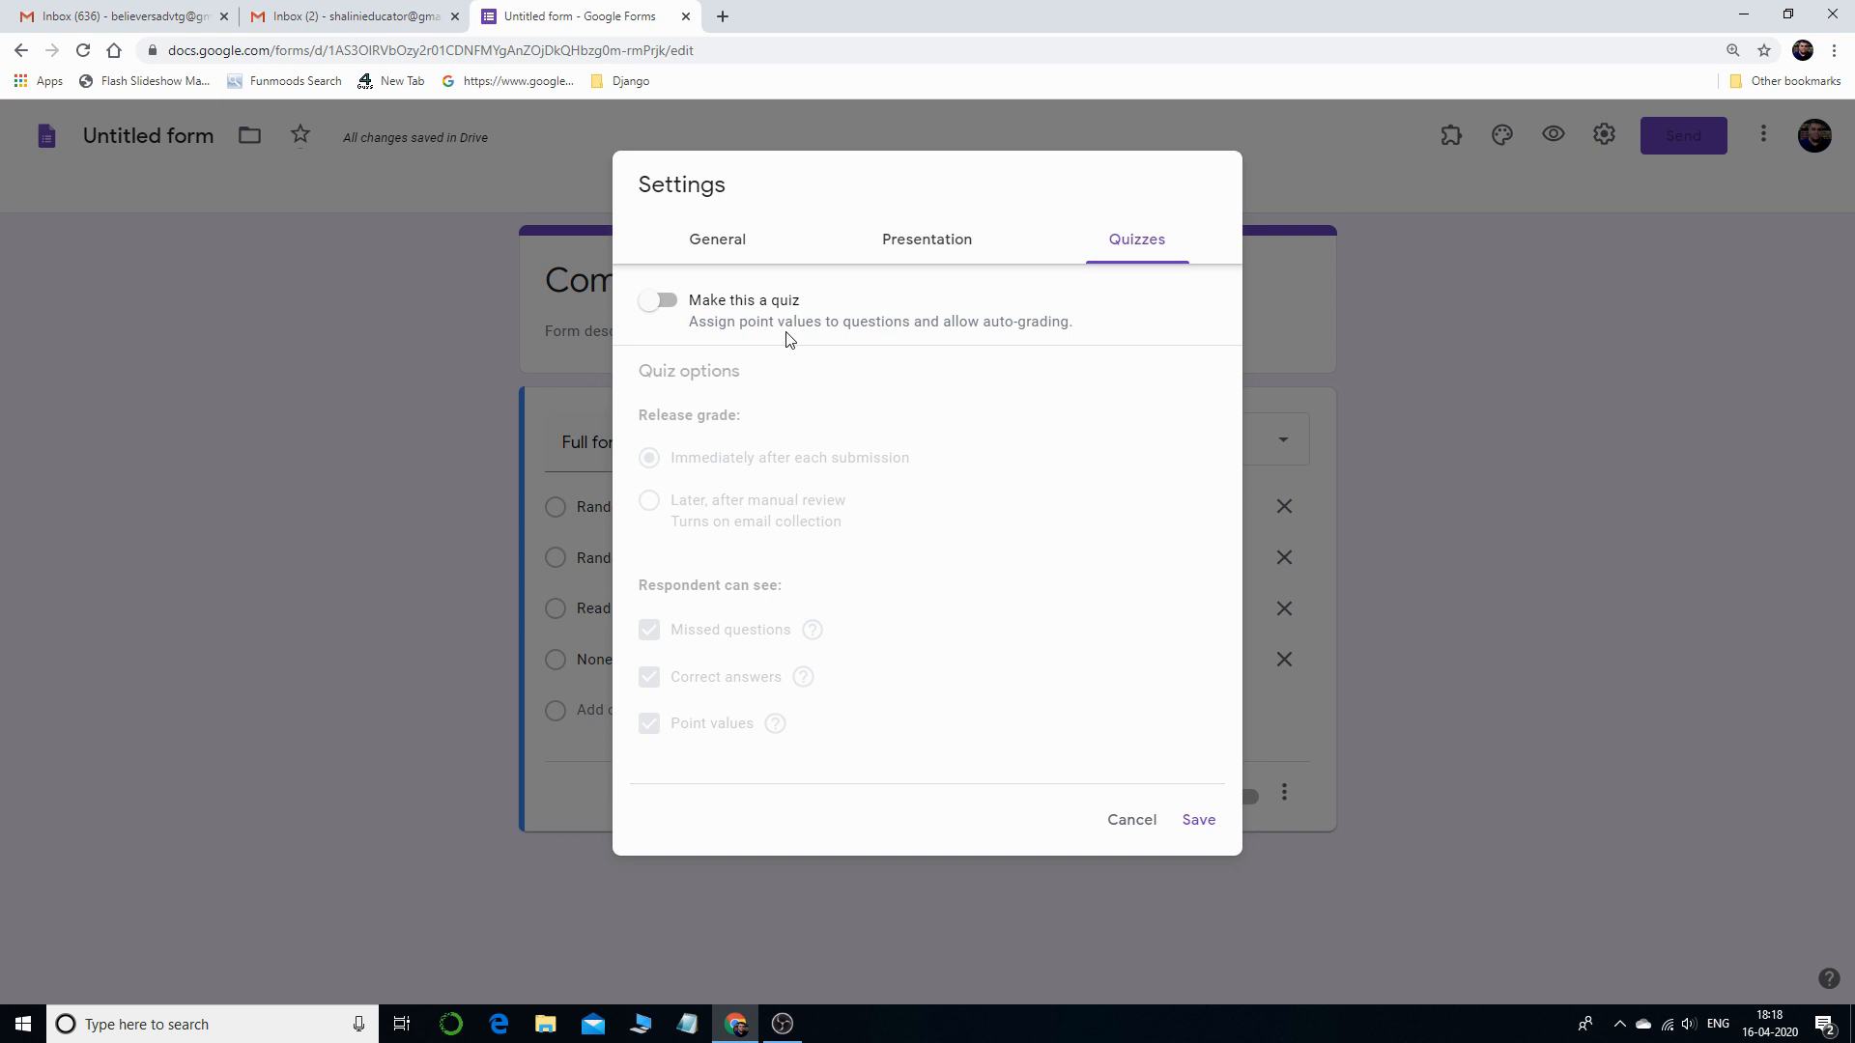
left_click(658, 302)
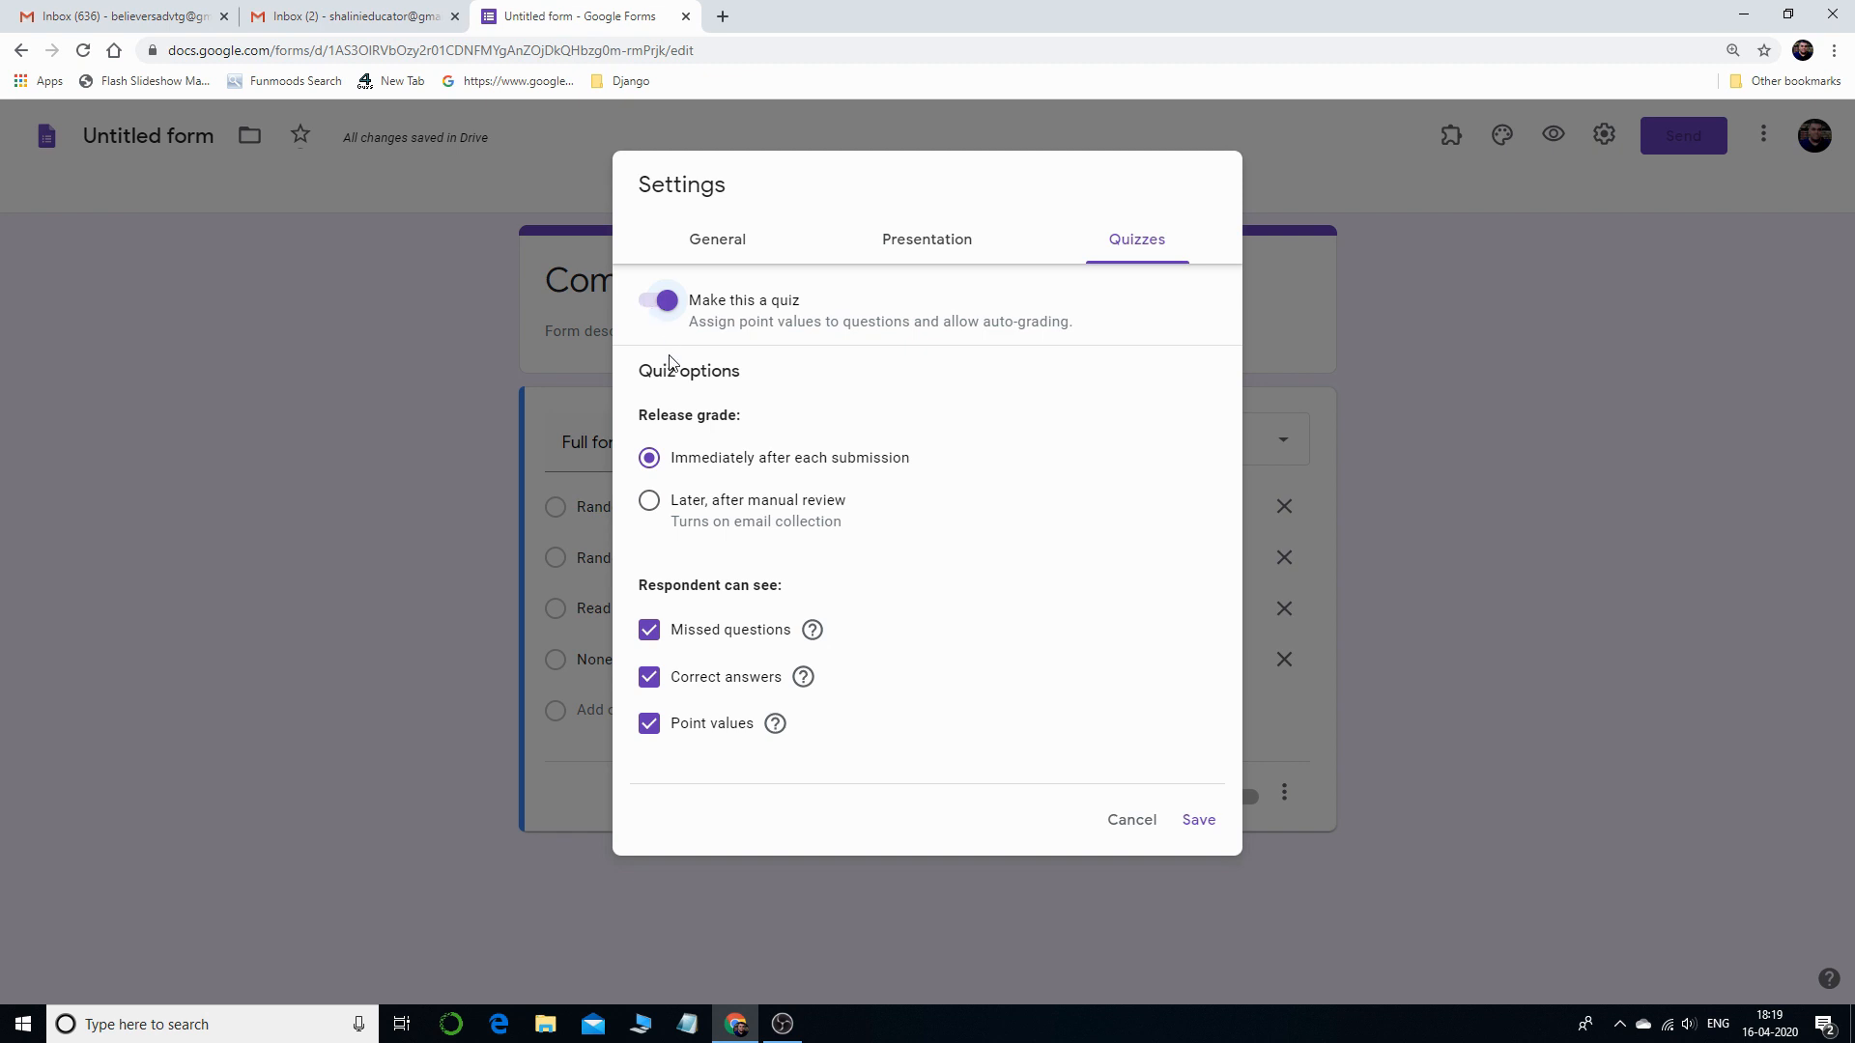
left_click(1198, 821)
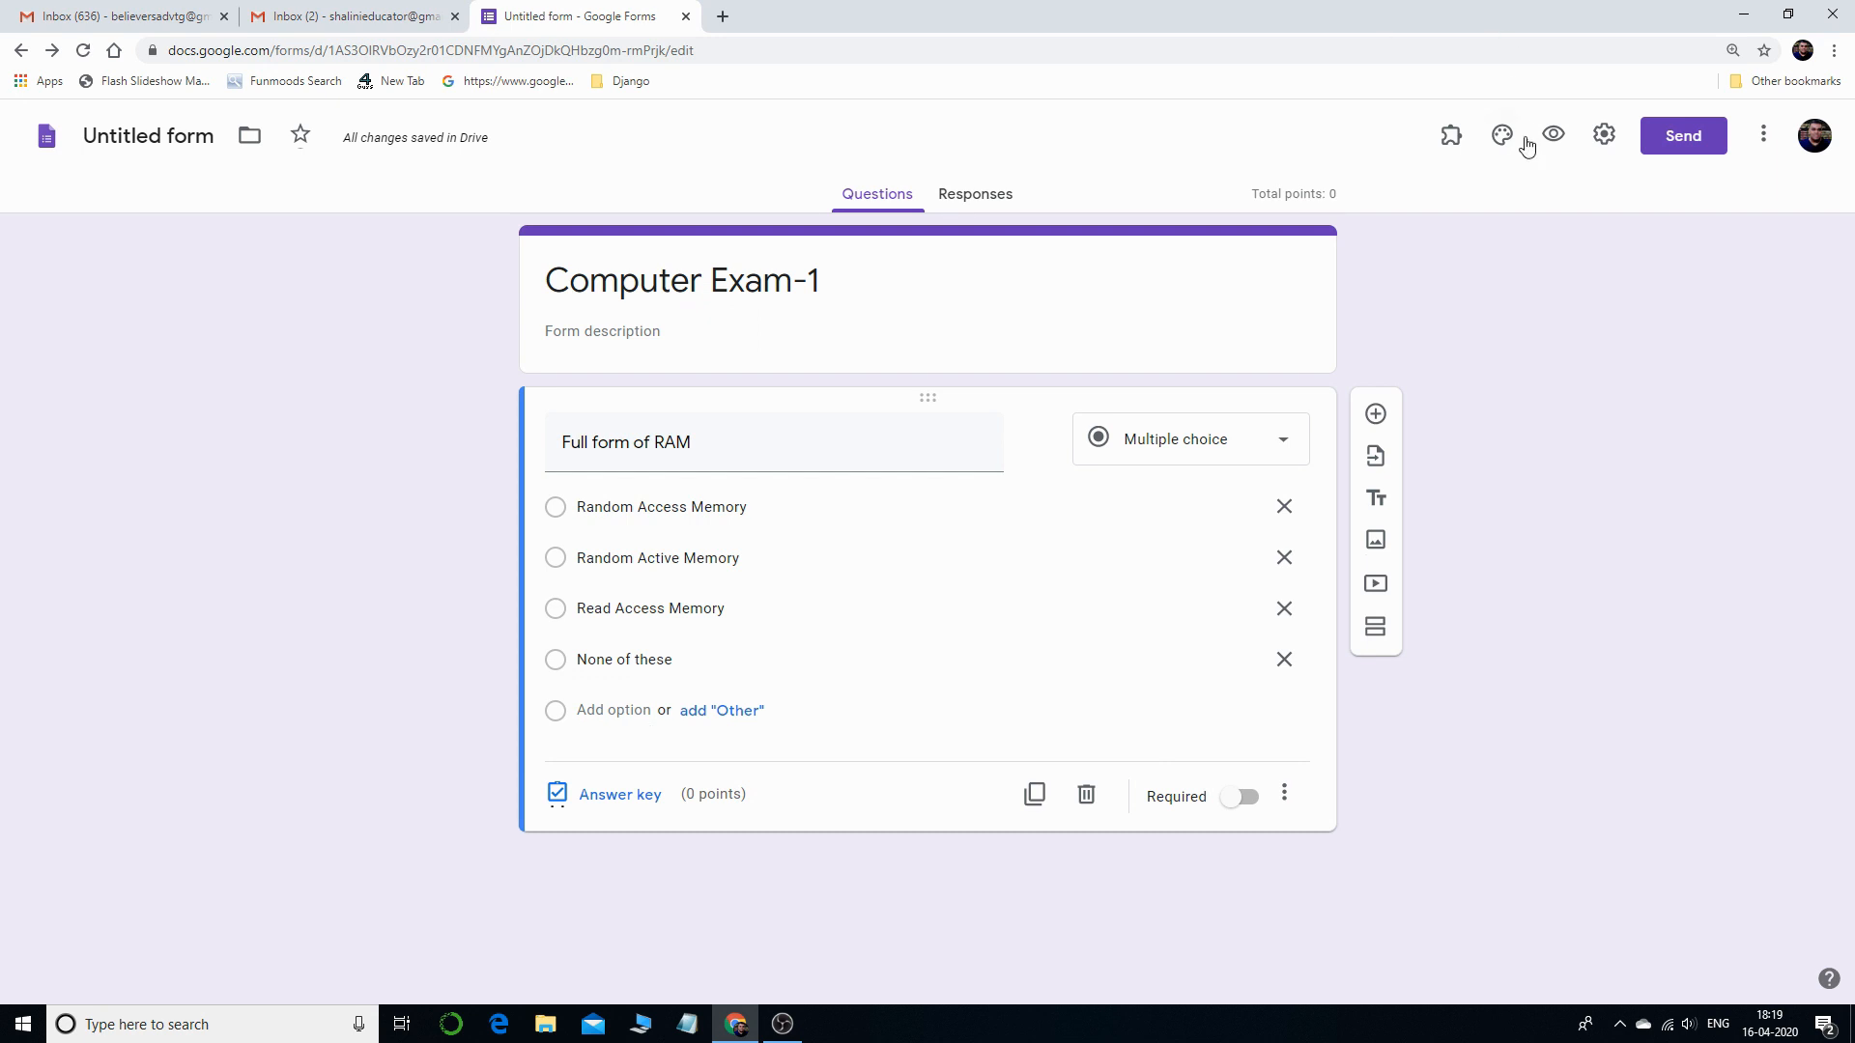
- In the answer key, mark Random Access Memory correct and set the question to 1 point
left_click(652, 802)
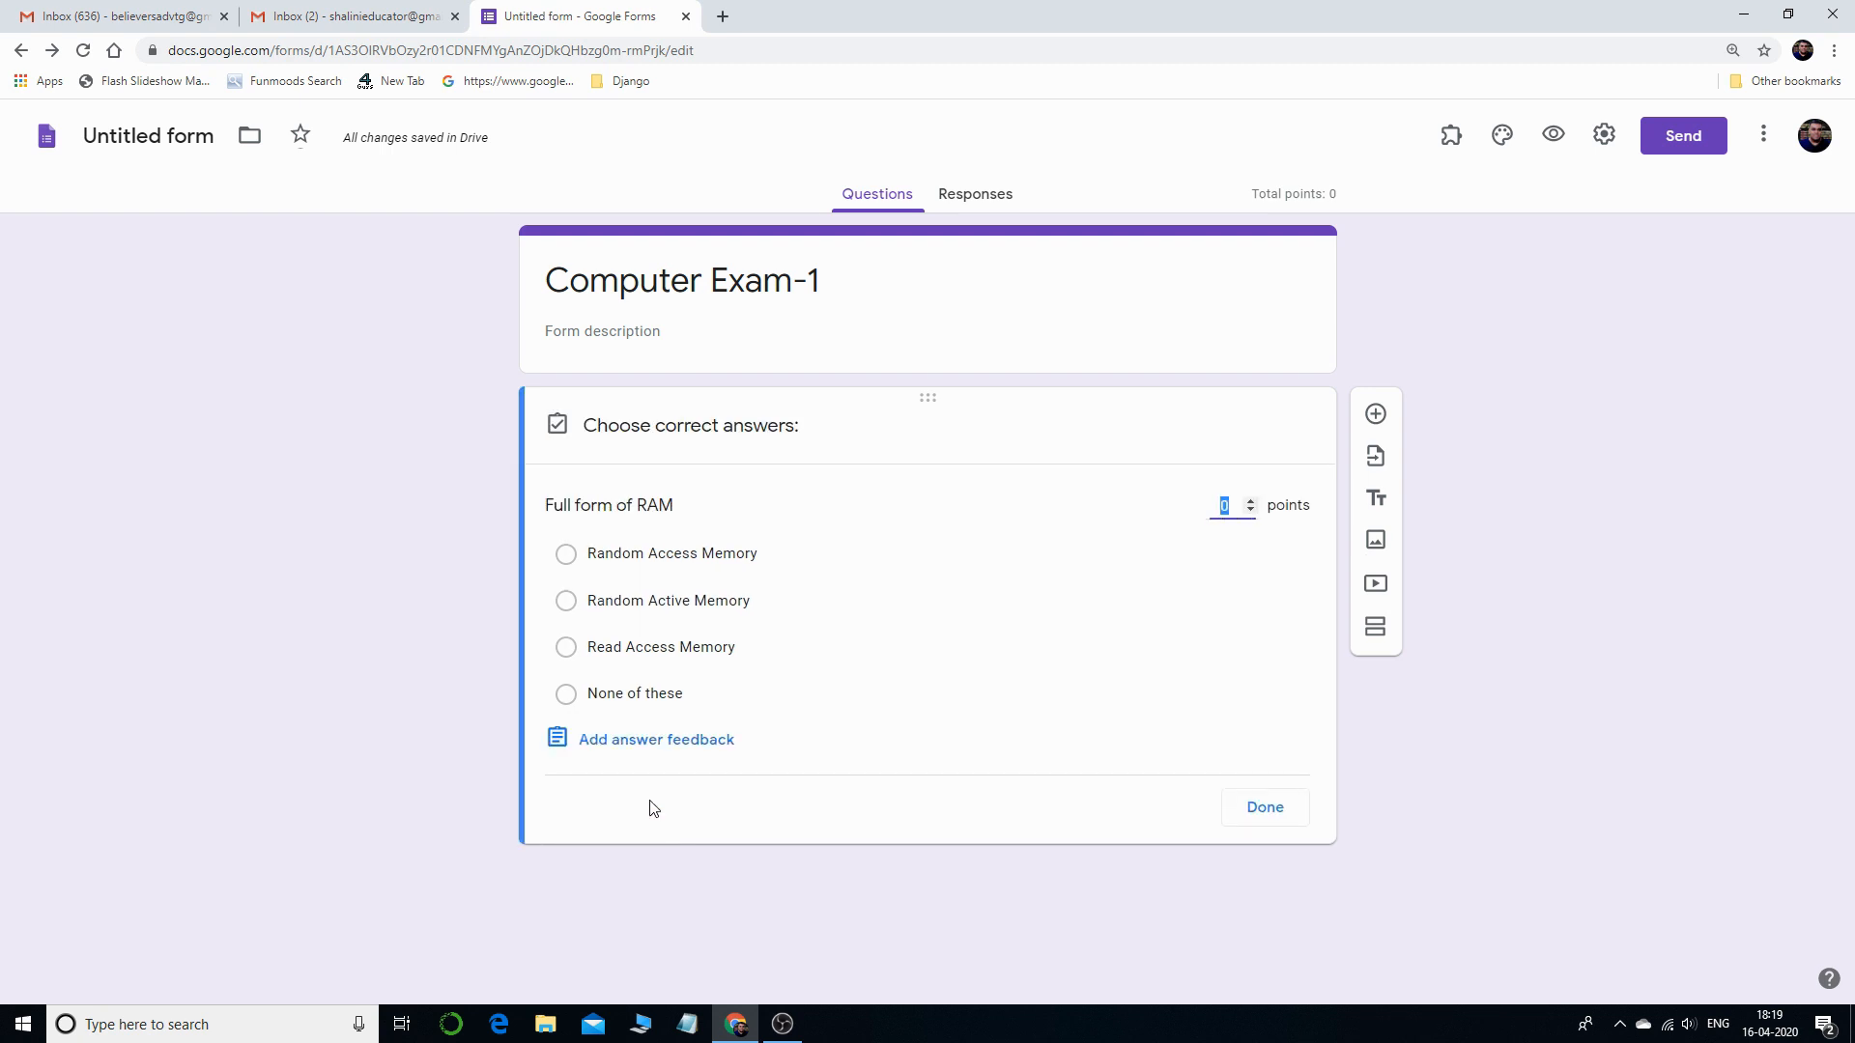
left_click(568, 556)
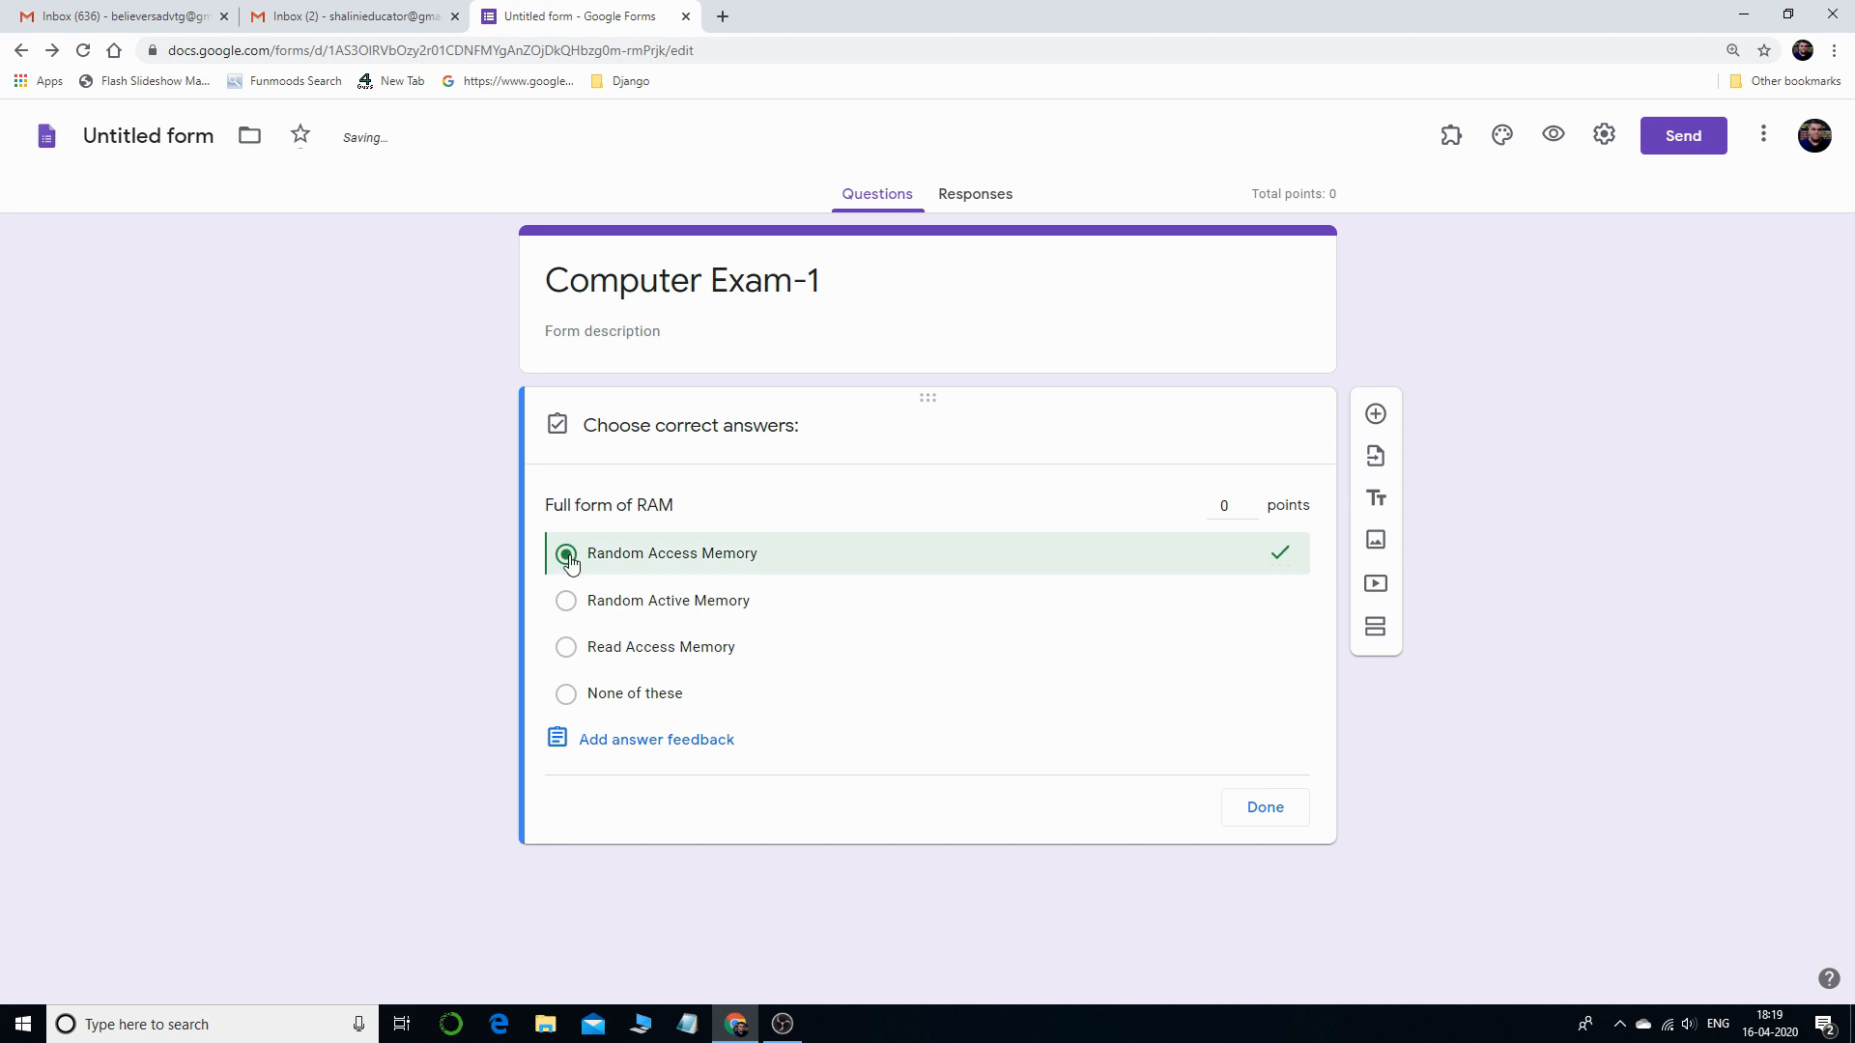
left_click(1254, 502)
left_click(1251, 501)
left_click(1250, 511)
left_click(1264, 810)
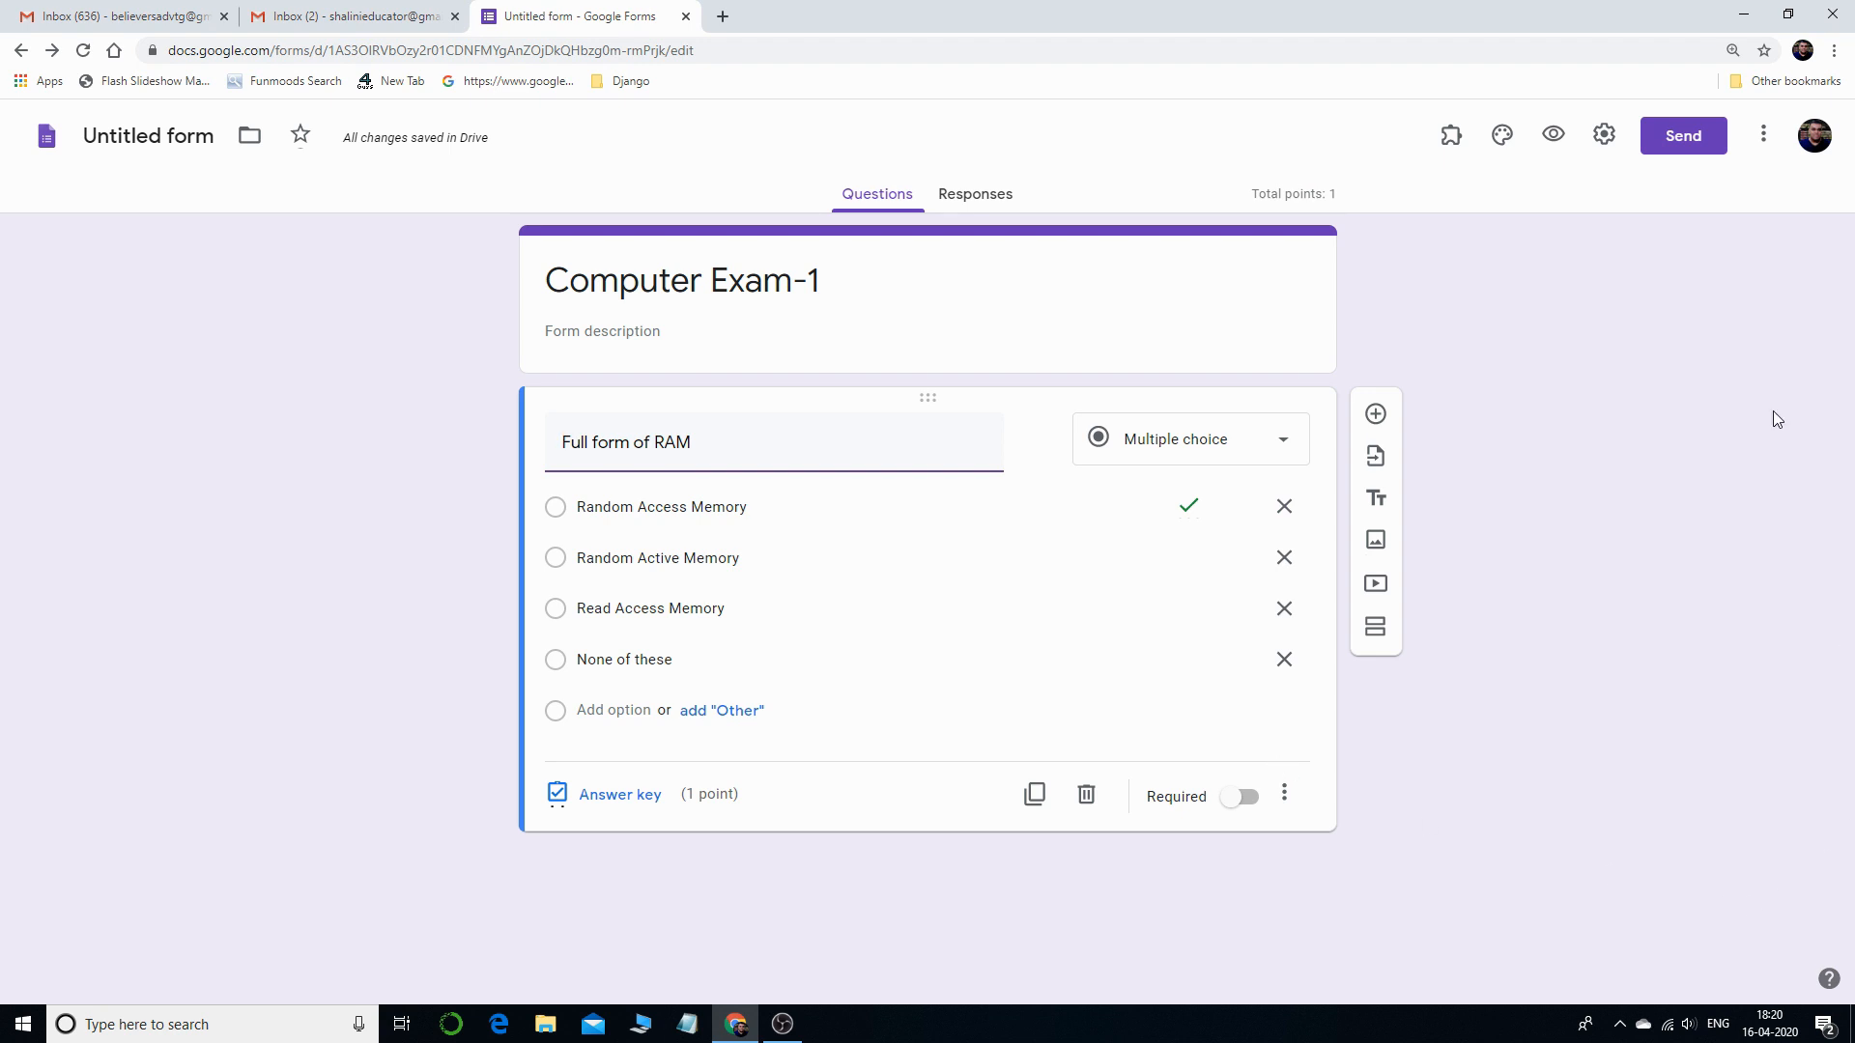
- Add a new question below the RAM question titled 'State True Or False'
left_click(1376, 415)
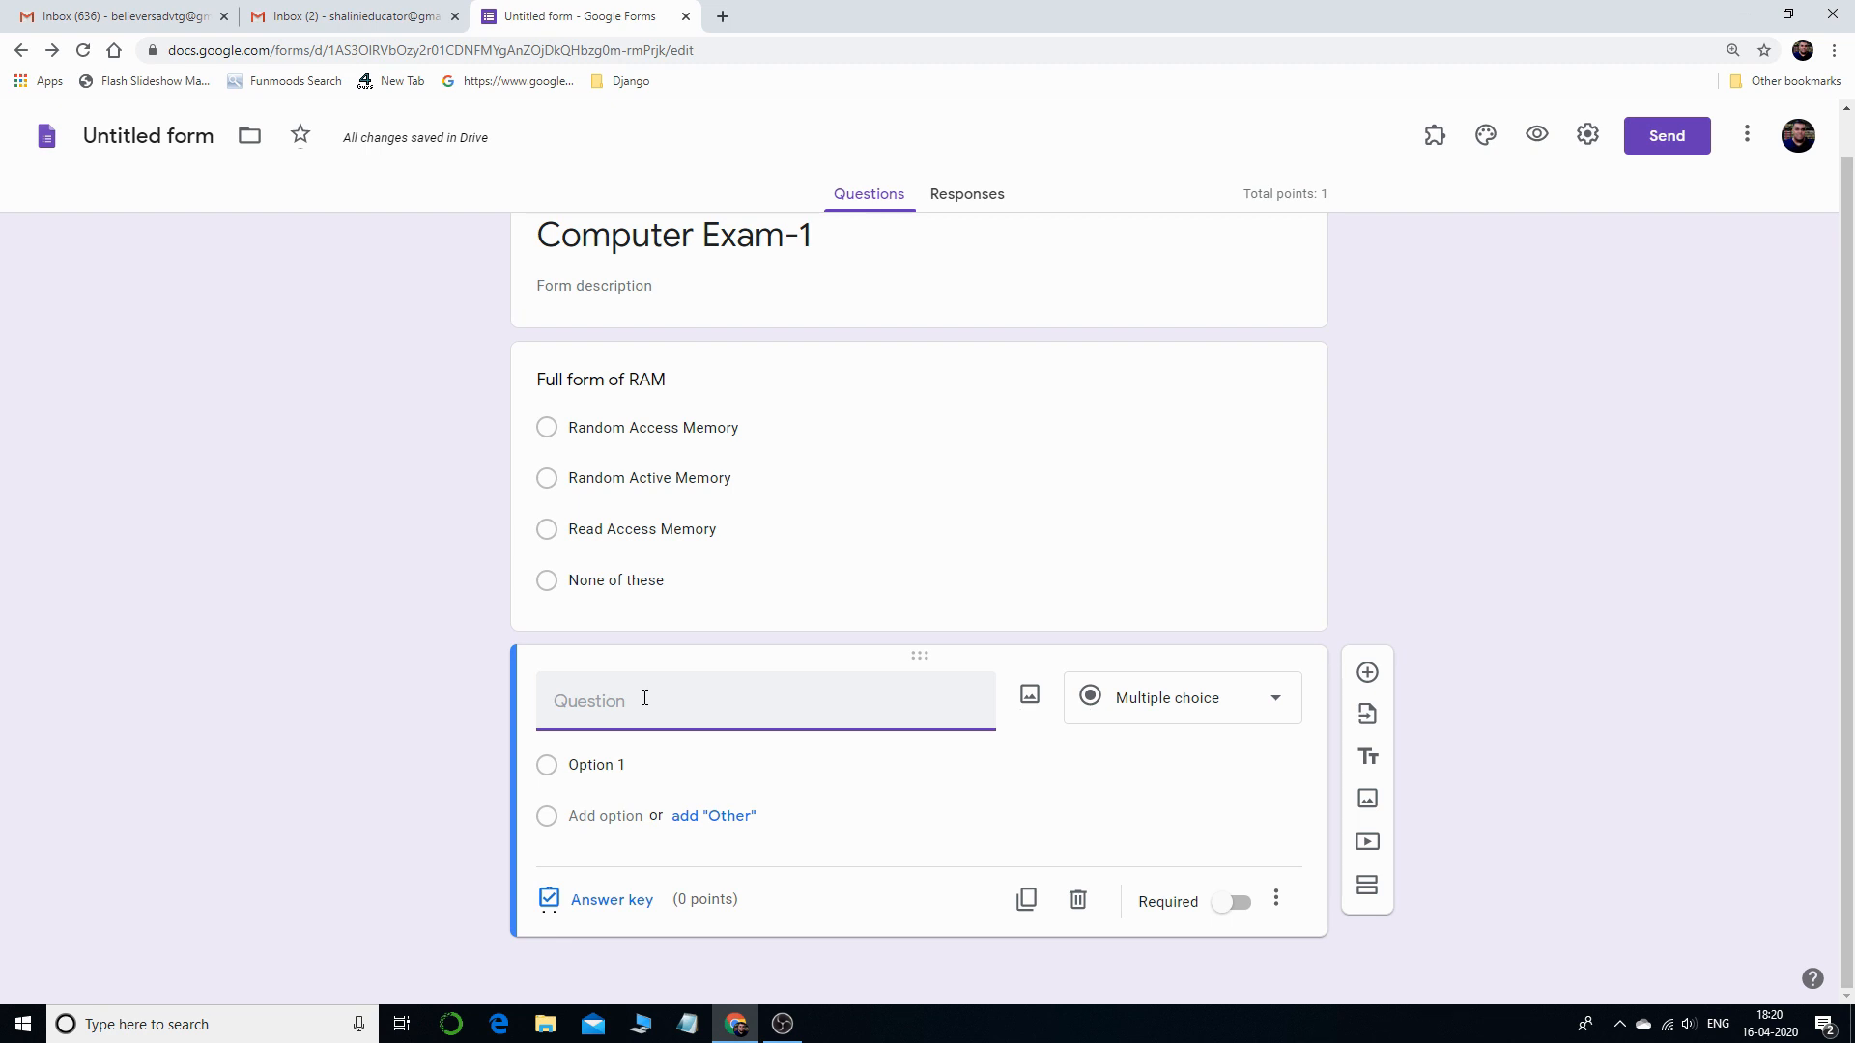
type("State True Or False")
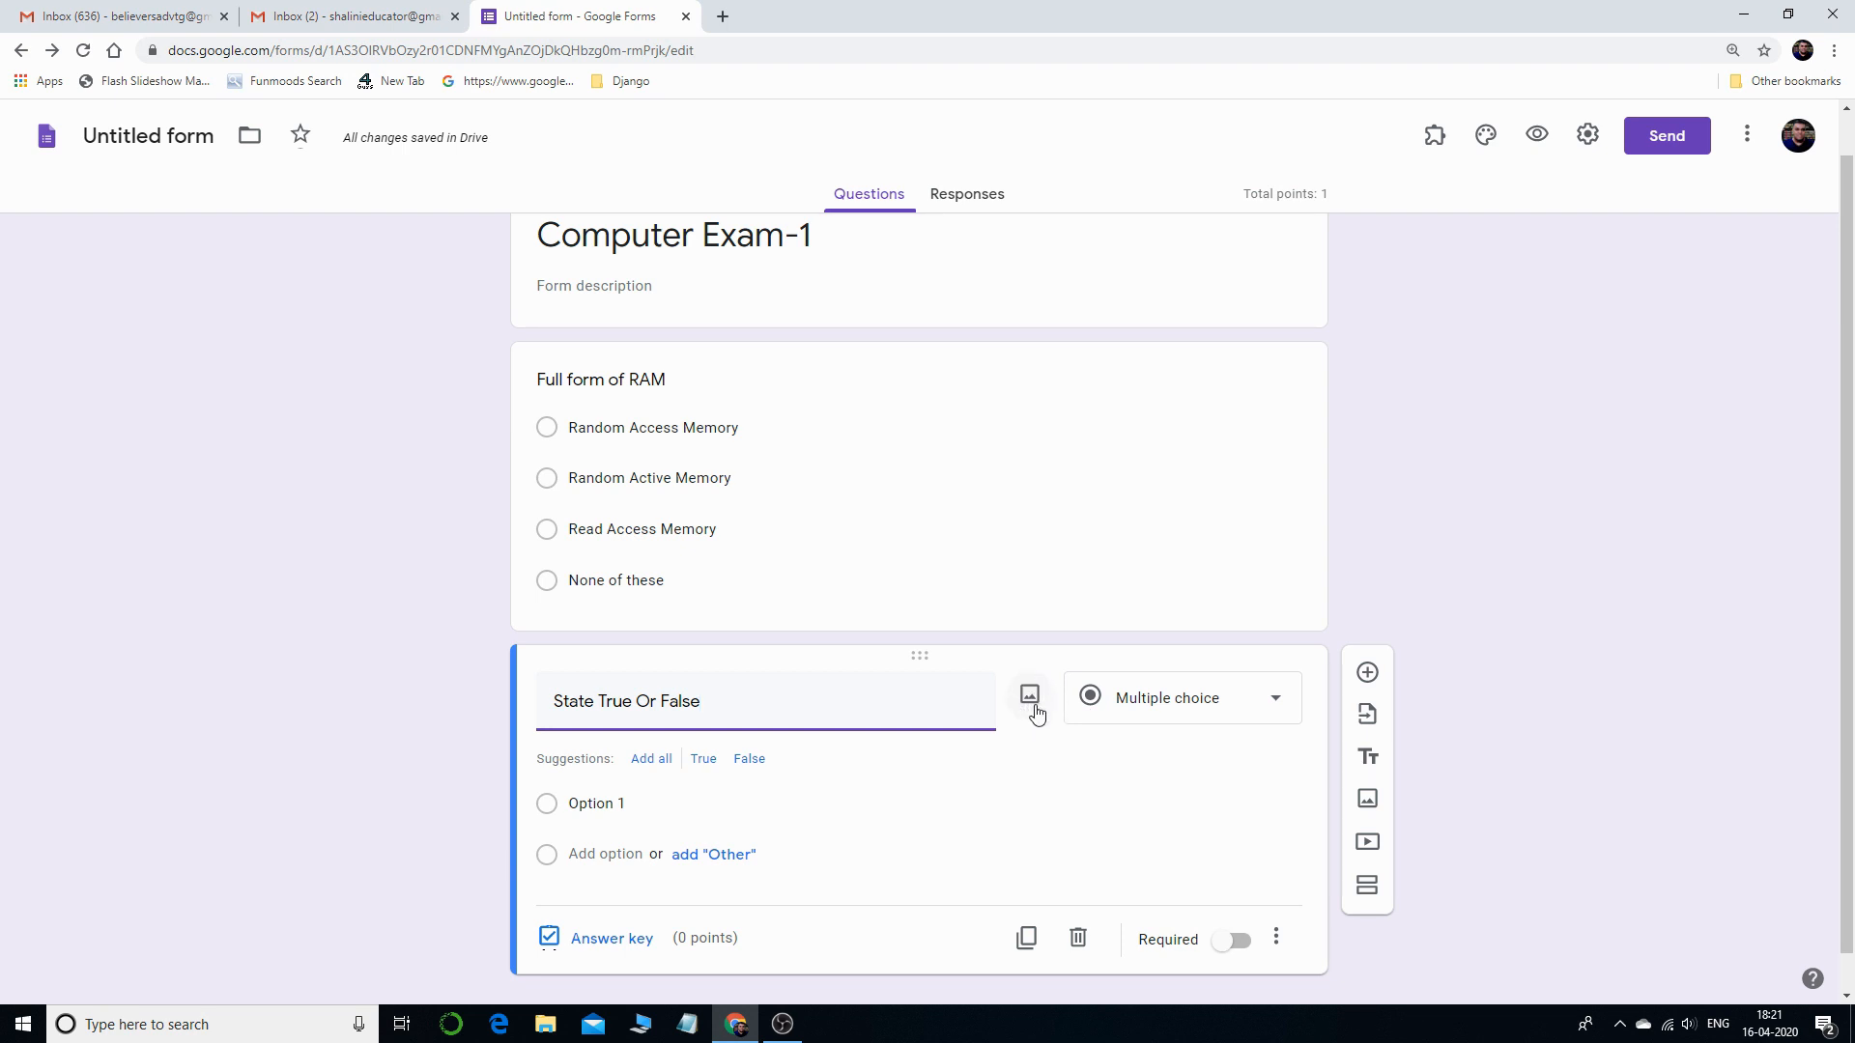
- Upload the EQUATION image from the Desktop's Ajay folder into the State True Or False question
left_click(1028, 700)
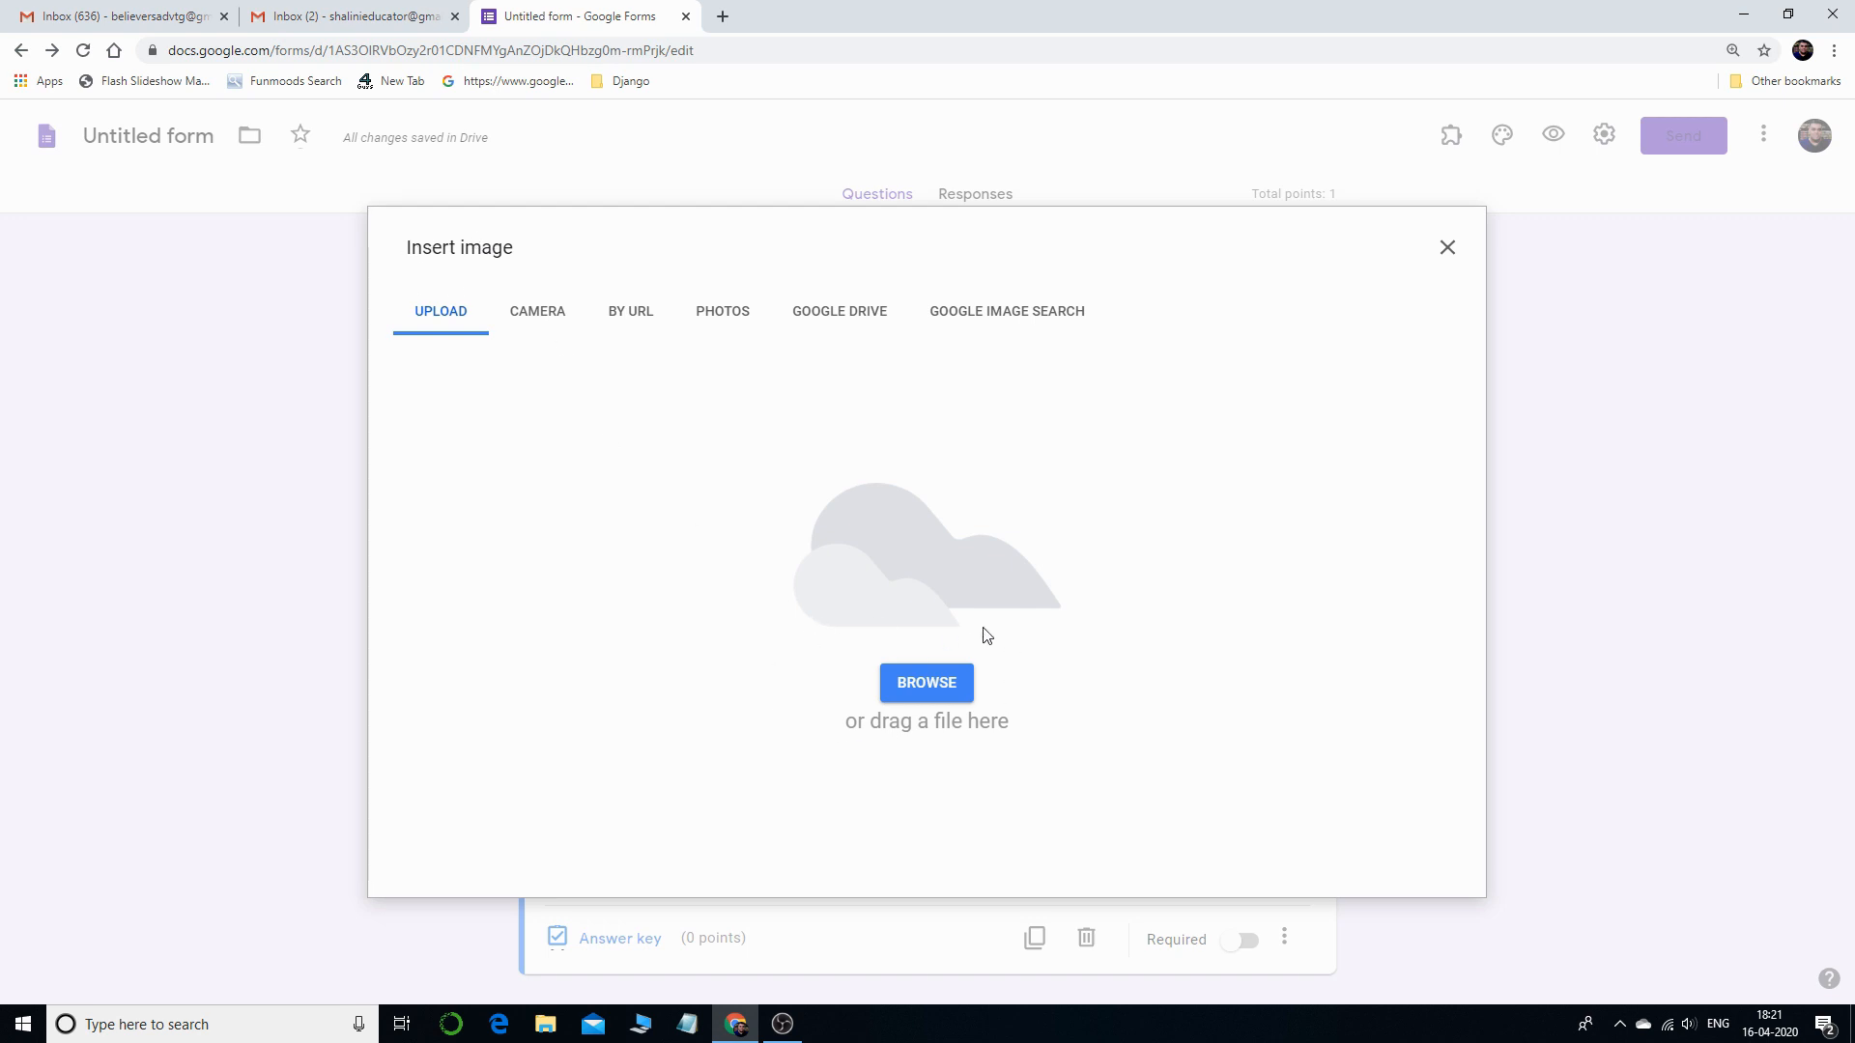
left_click(935, 693)
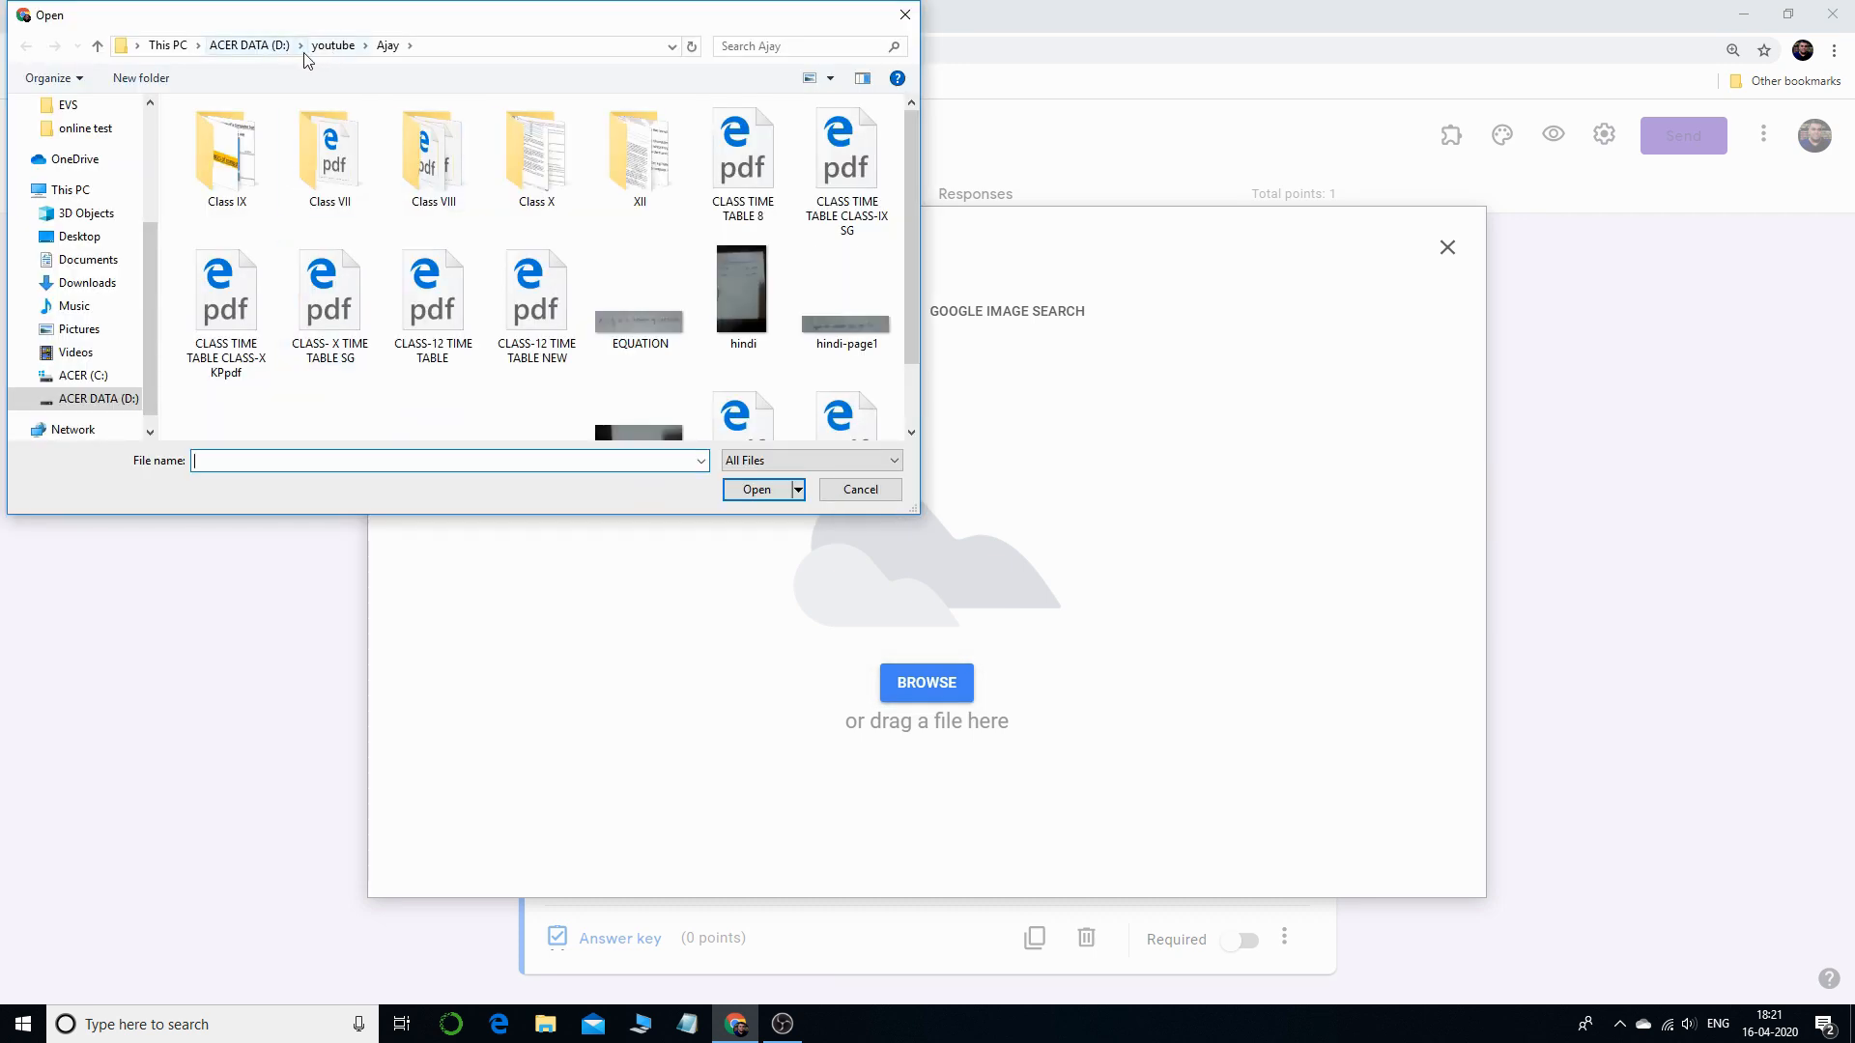
left_click(267, 47)
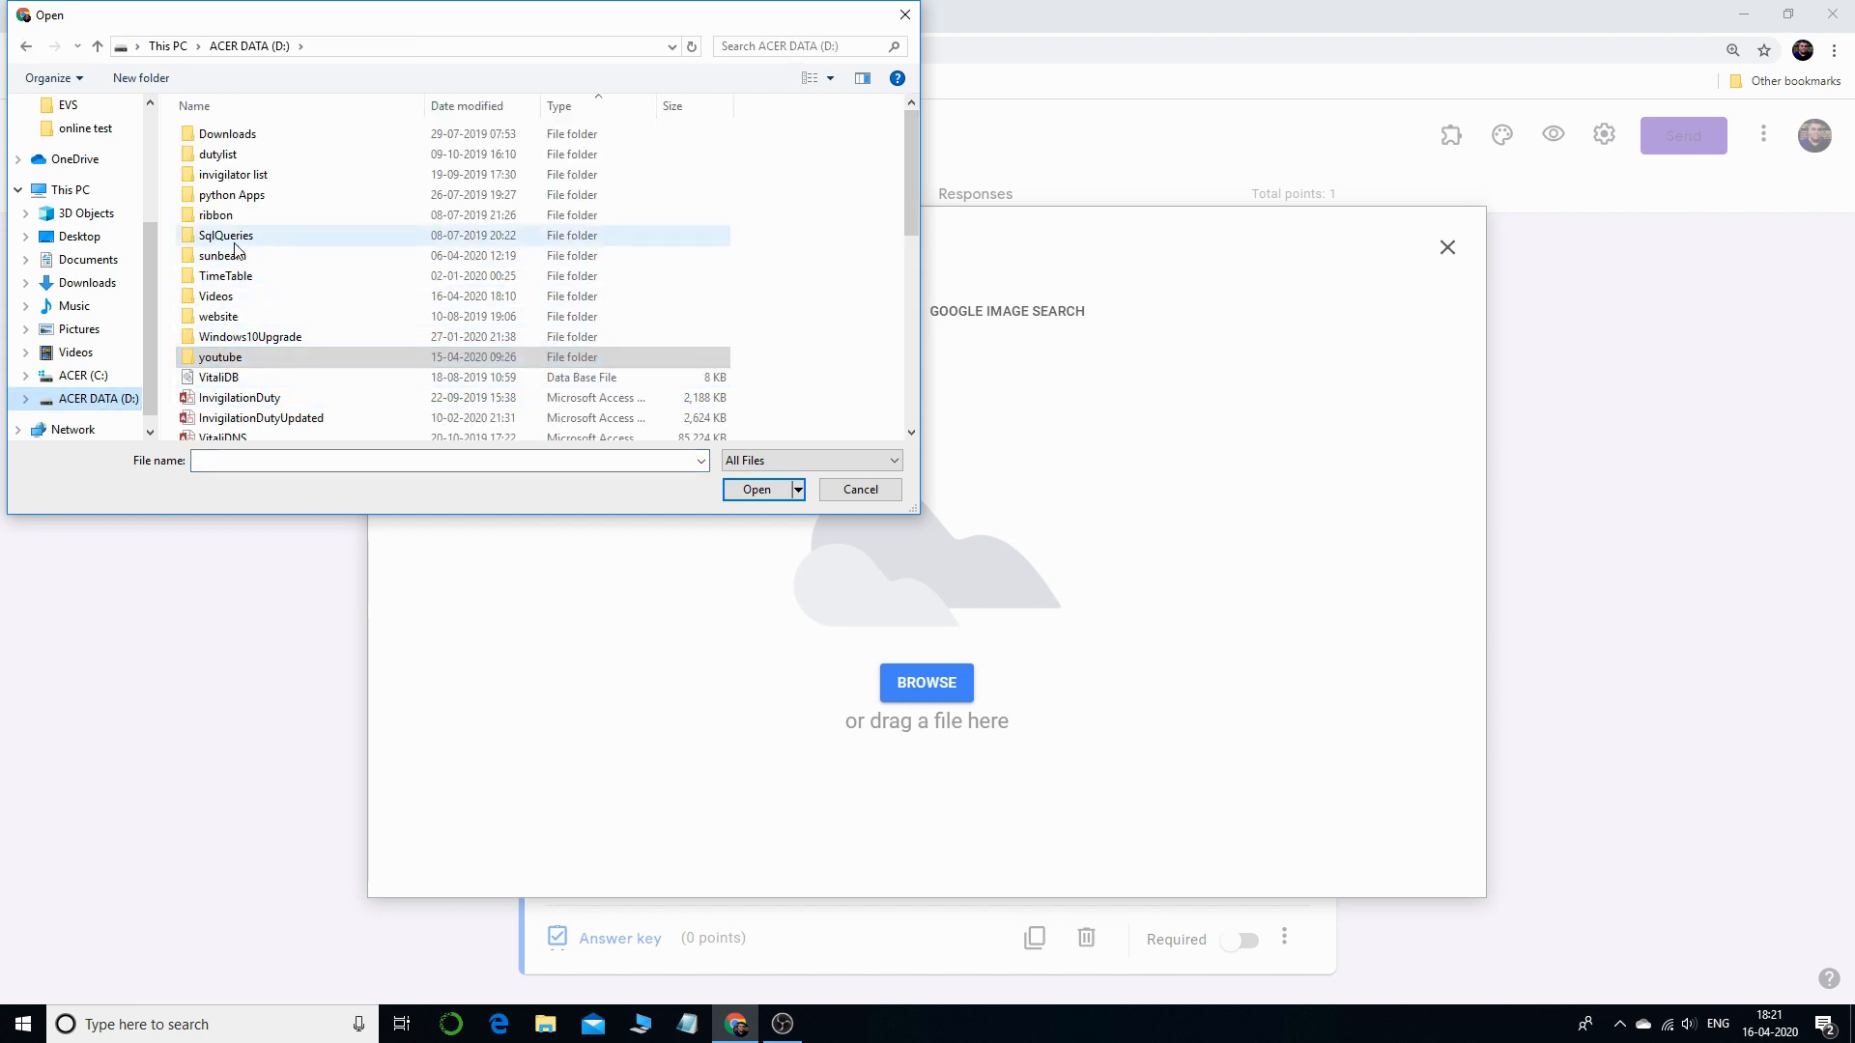
scroll(259, 275, "down", 1)
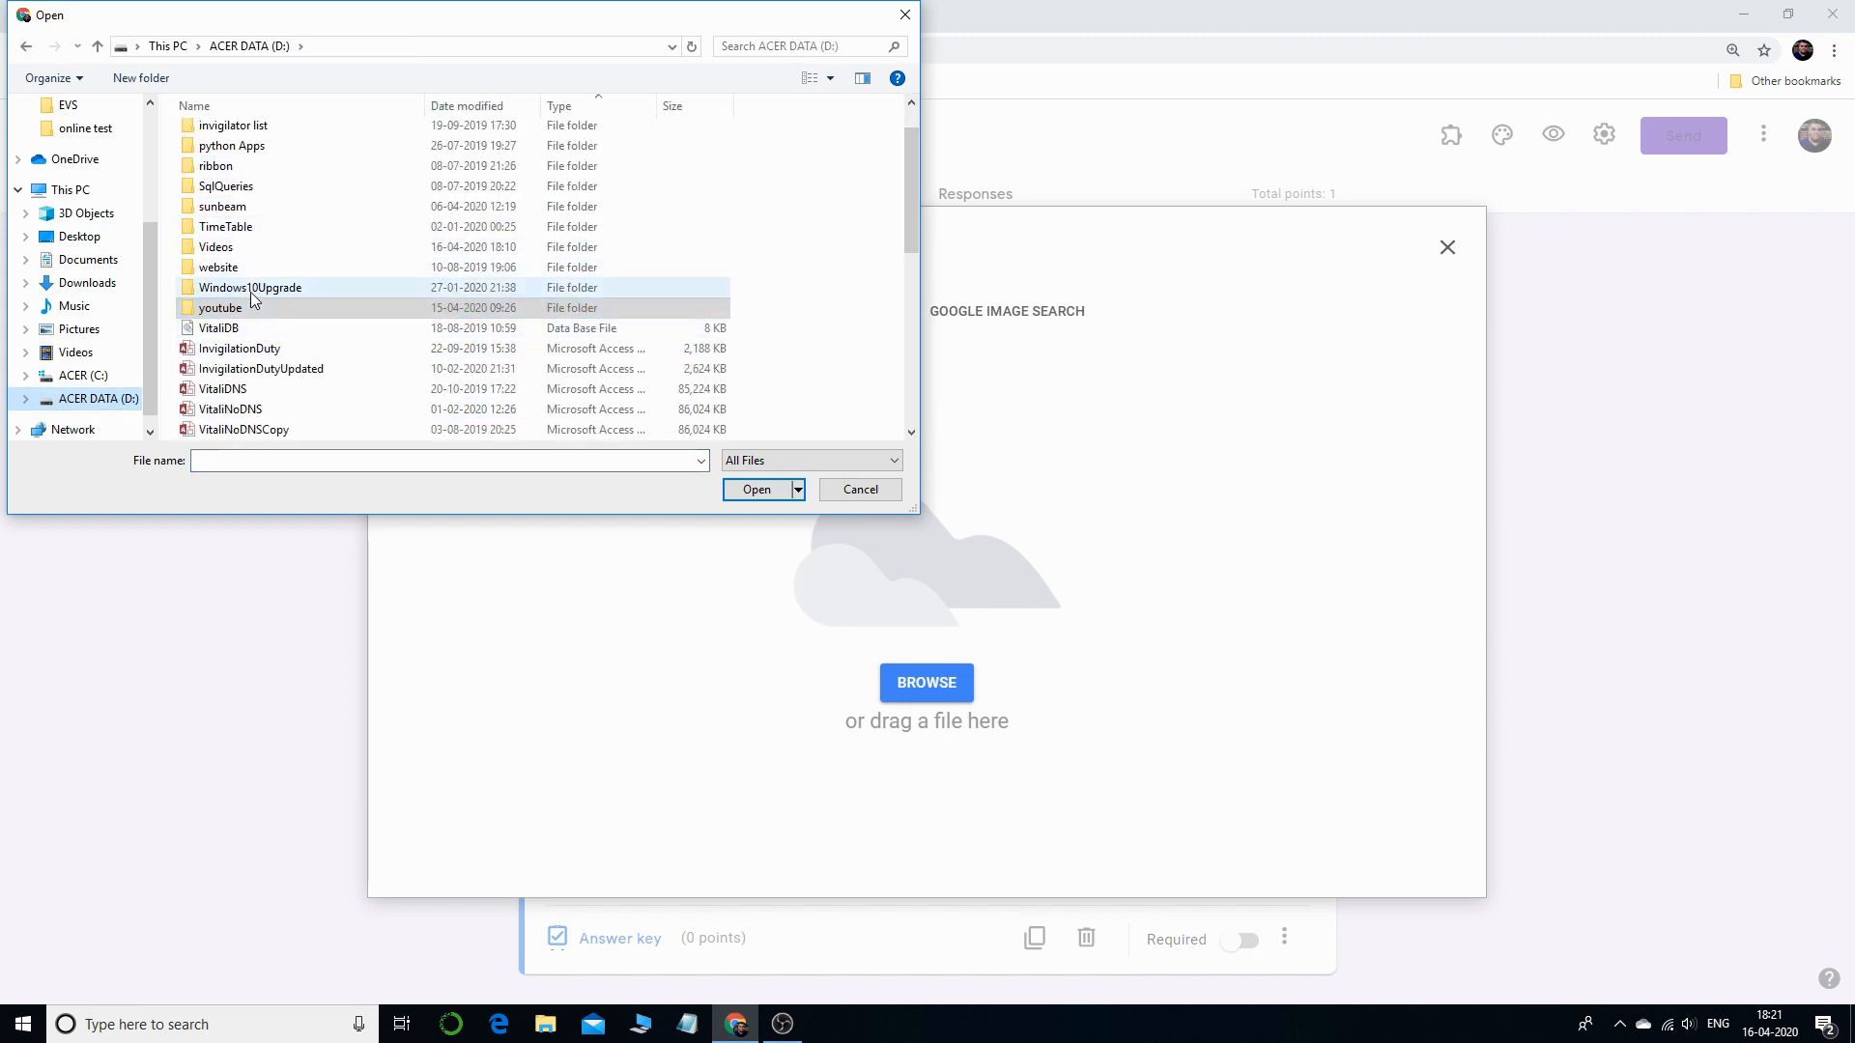
left_click(85, 238)
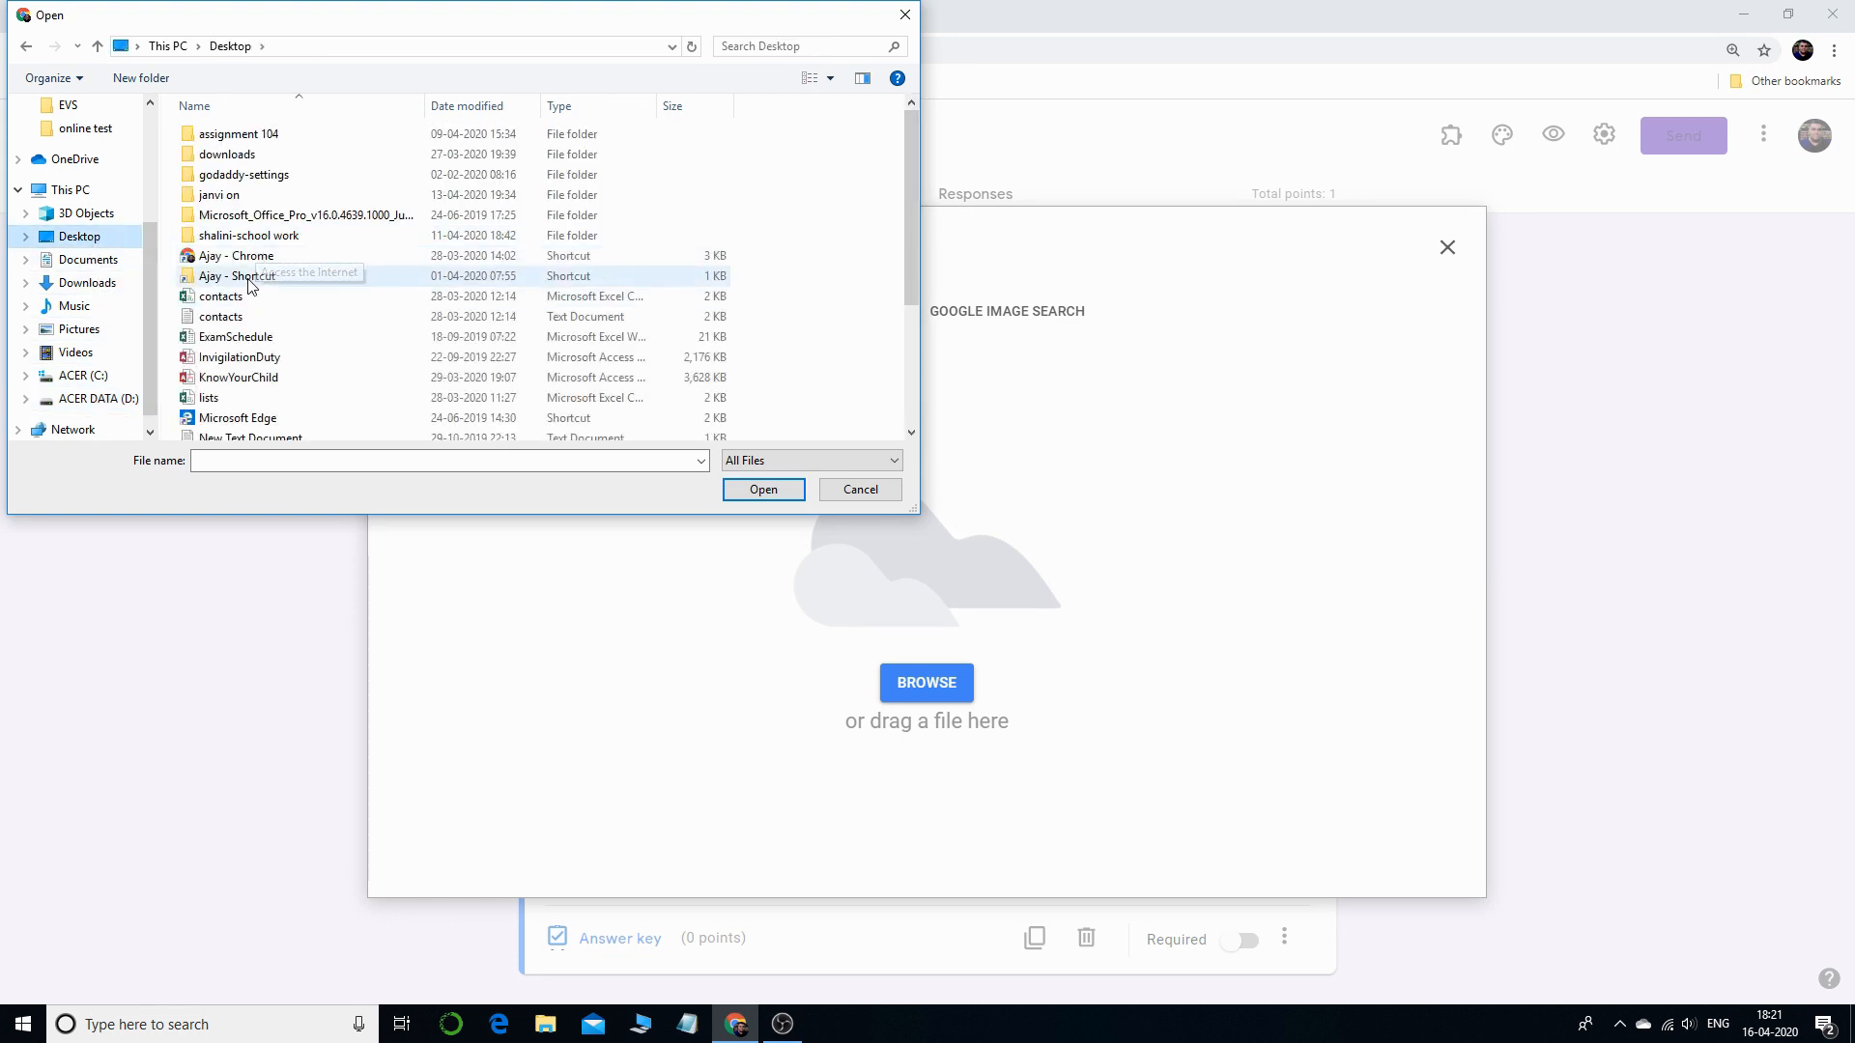
double_click(250, 278)
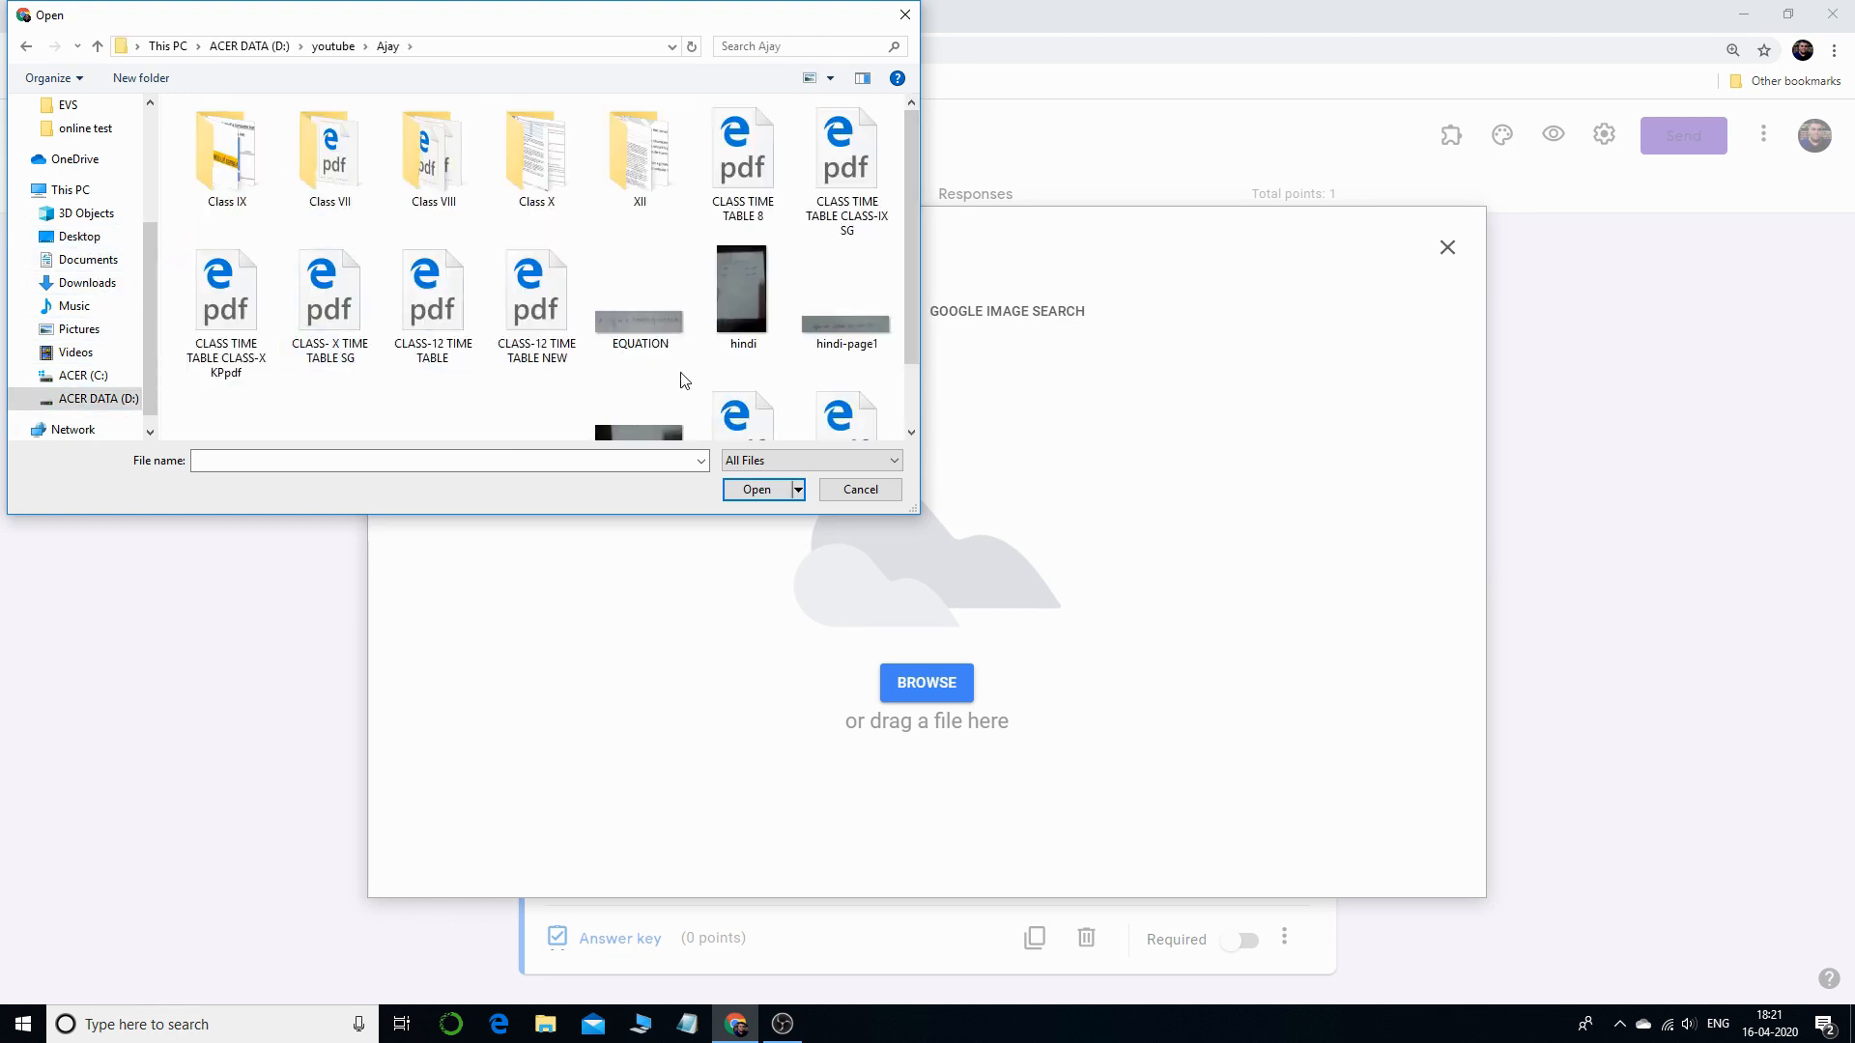
double_click(638, 333)
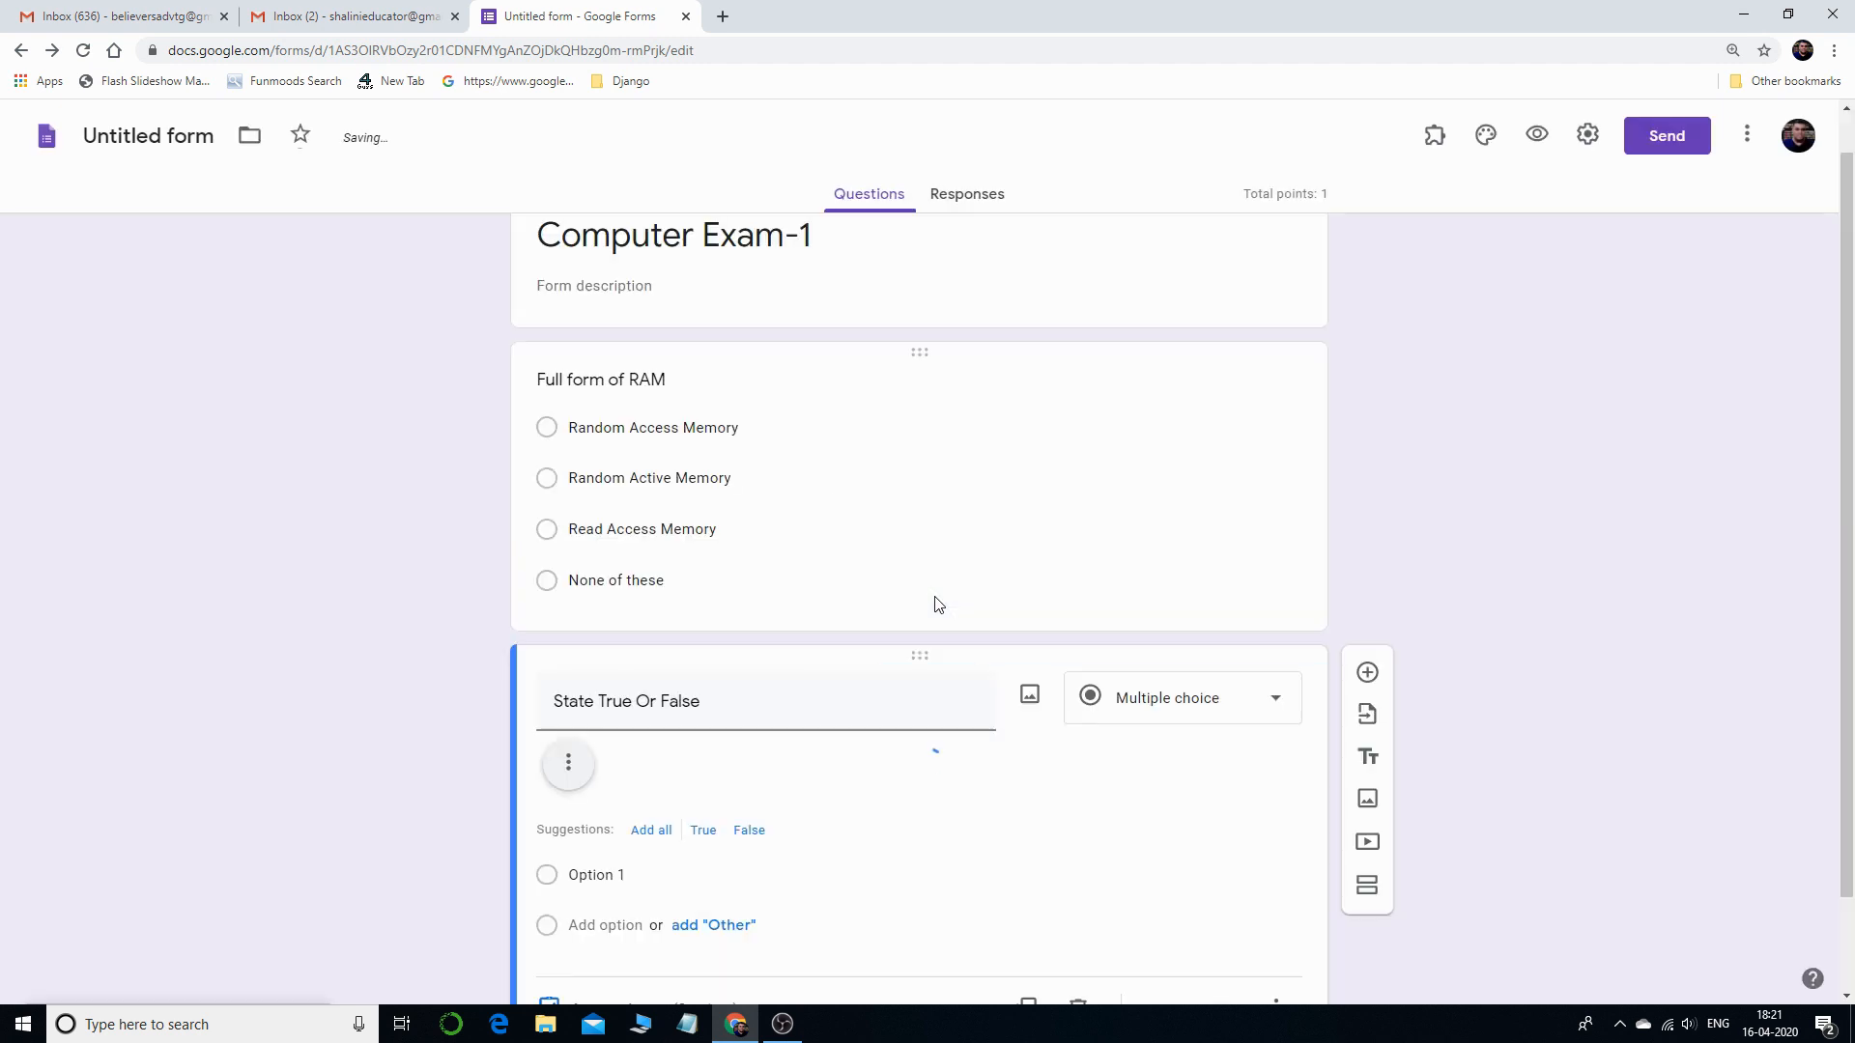
scroll(1051, 741, "down", 2)
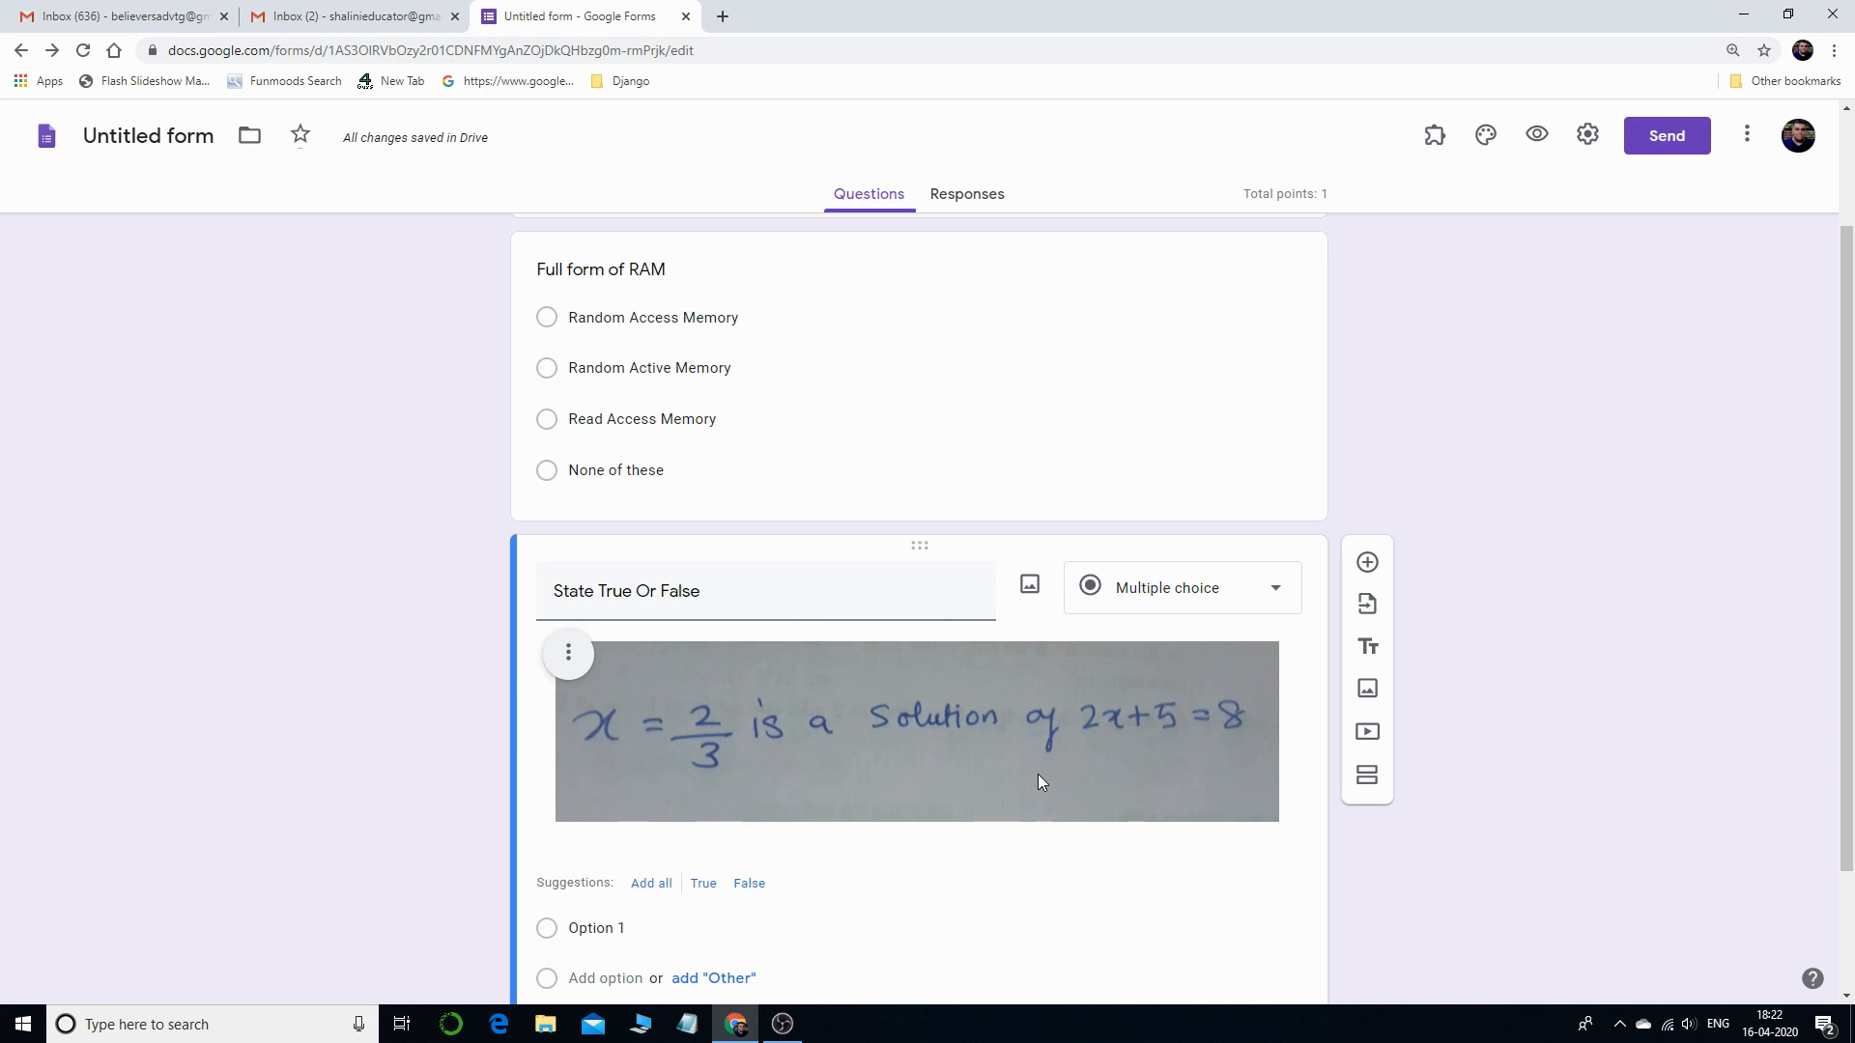
- Give the true/false question two answer options, 'True' and 'False'
scroll(966, 714, "down", 2)
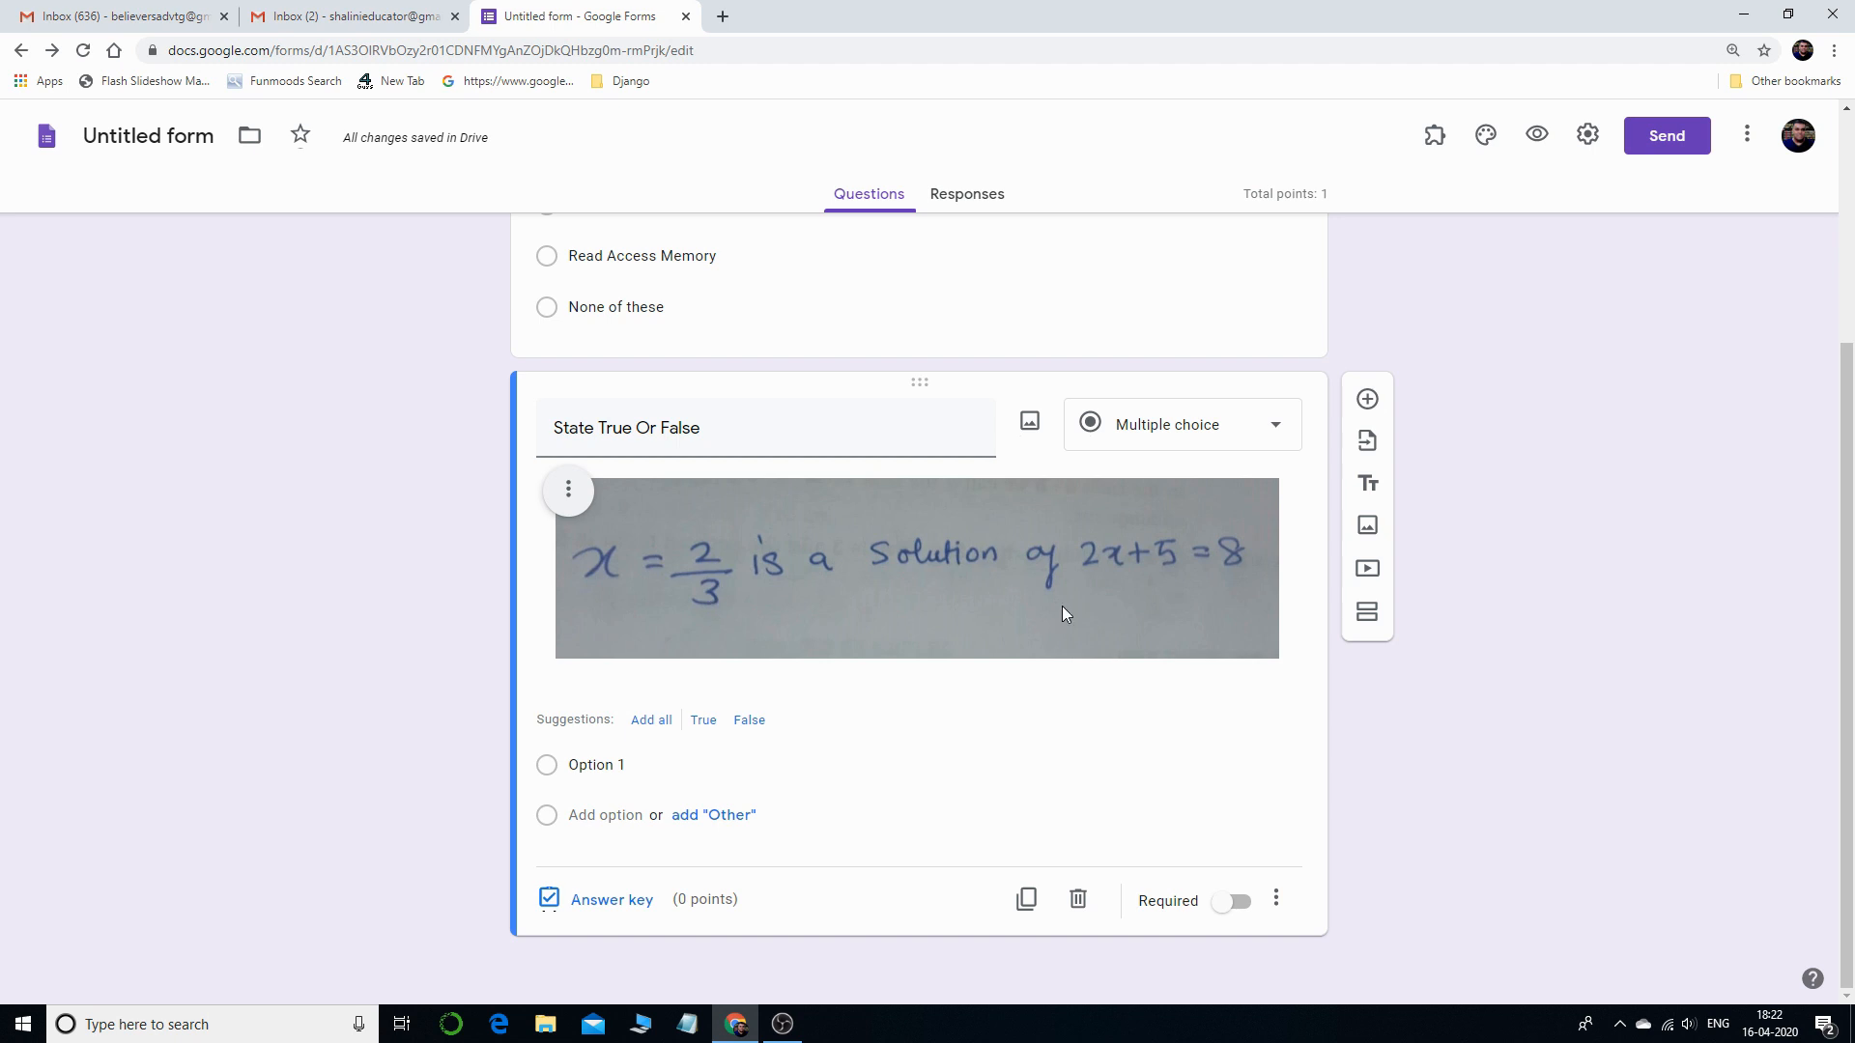
left_click(597, 770)
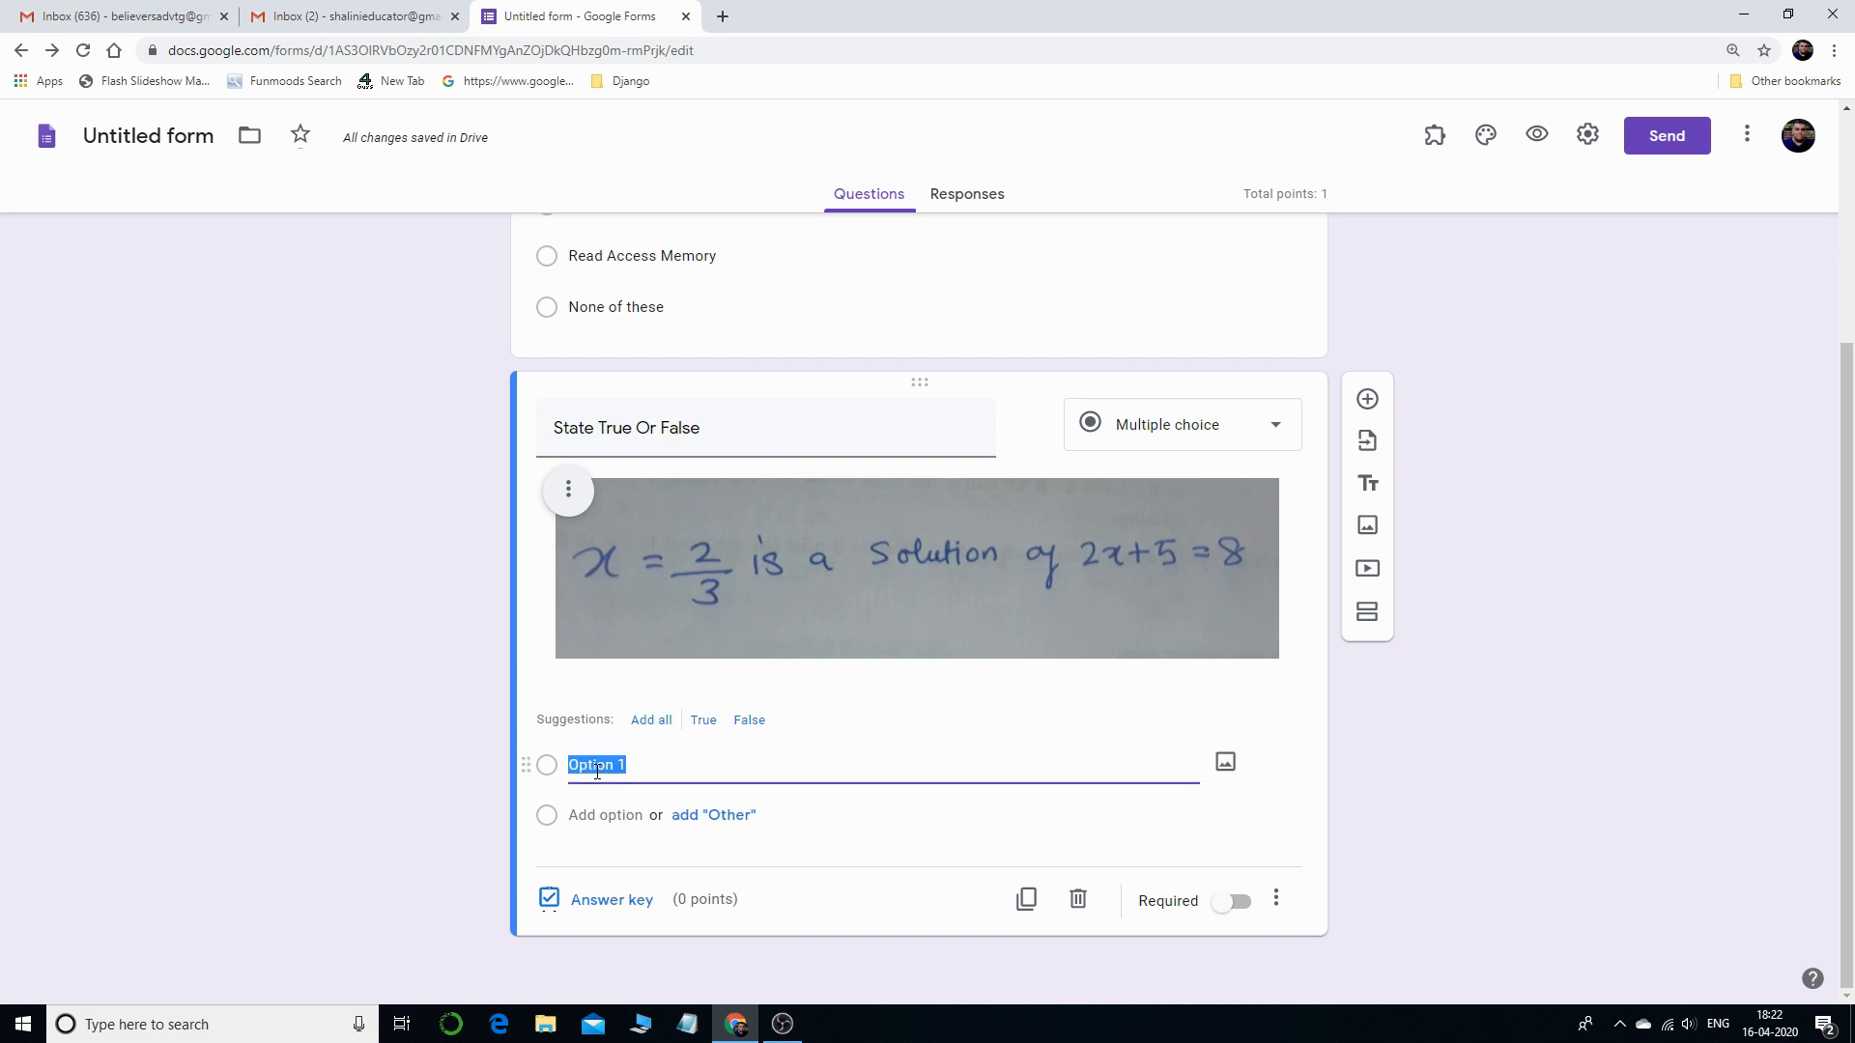
type("True")
left_click(597, 819)
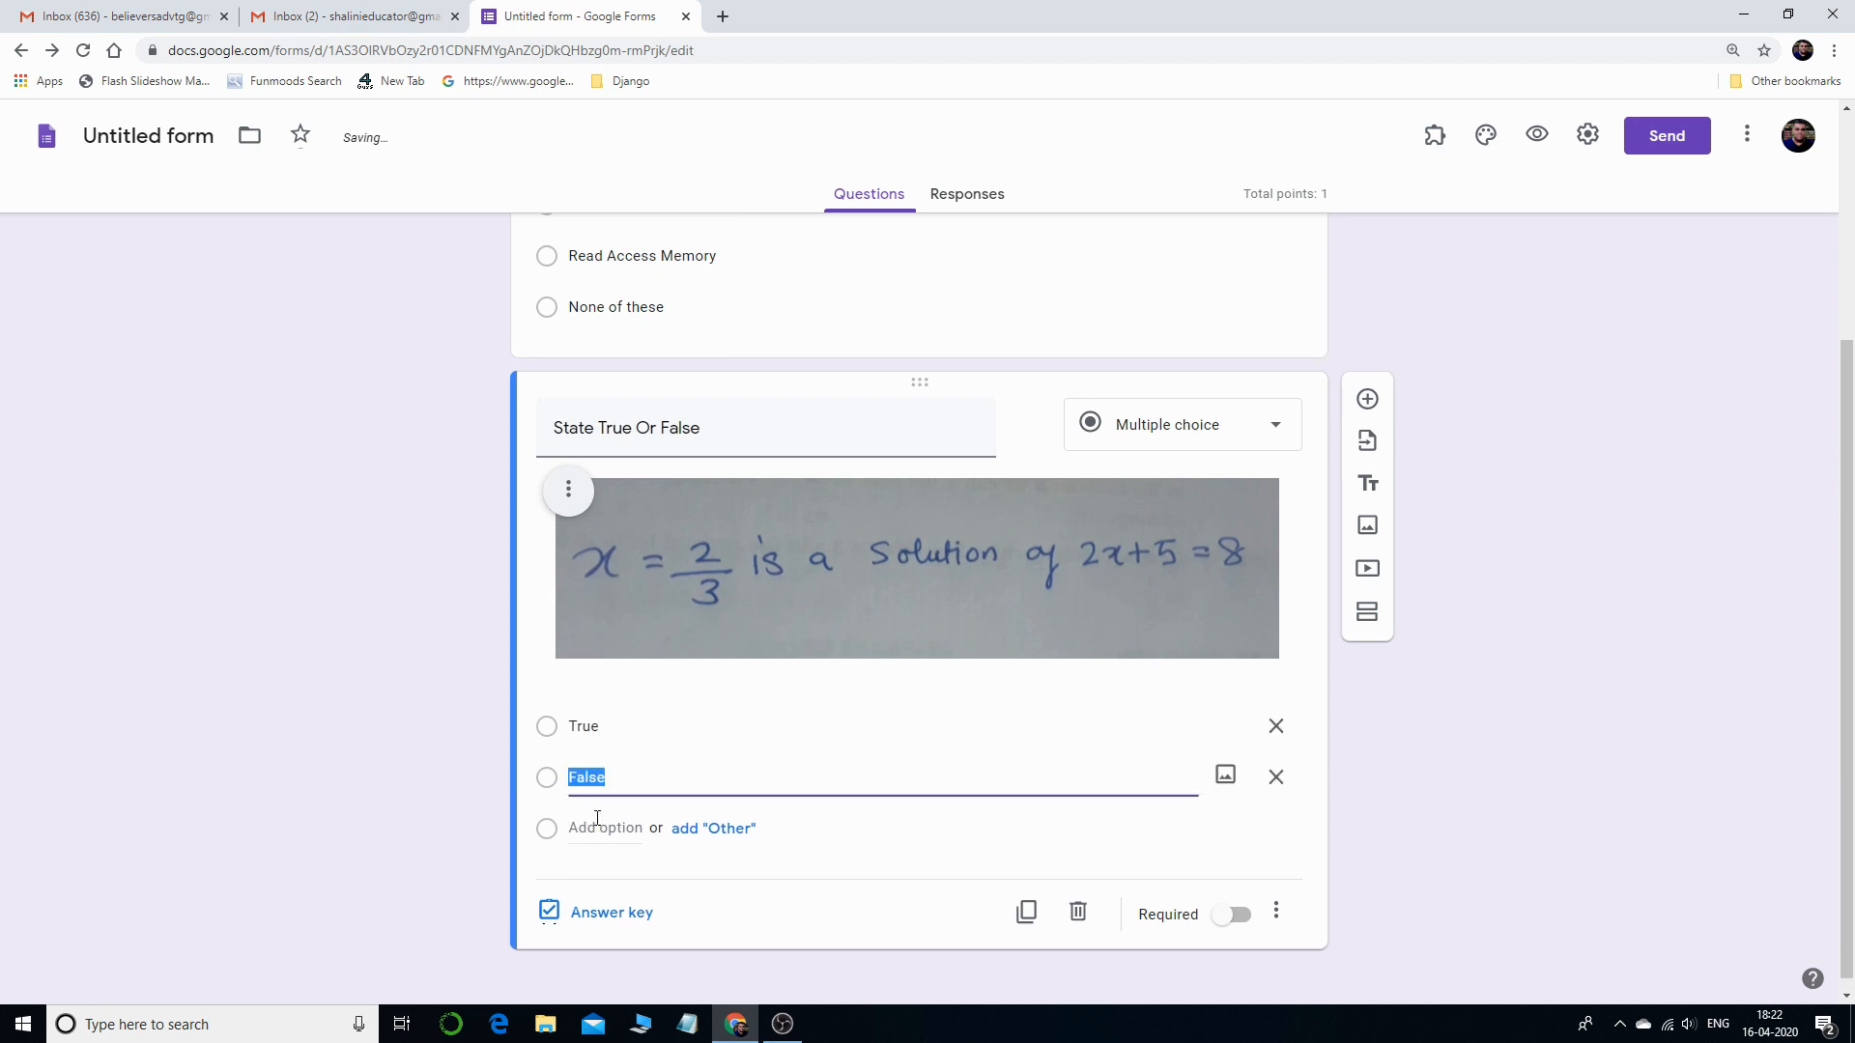
type("False")
left_click(616, 915)
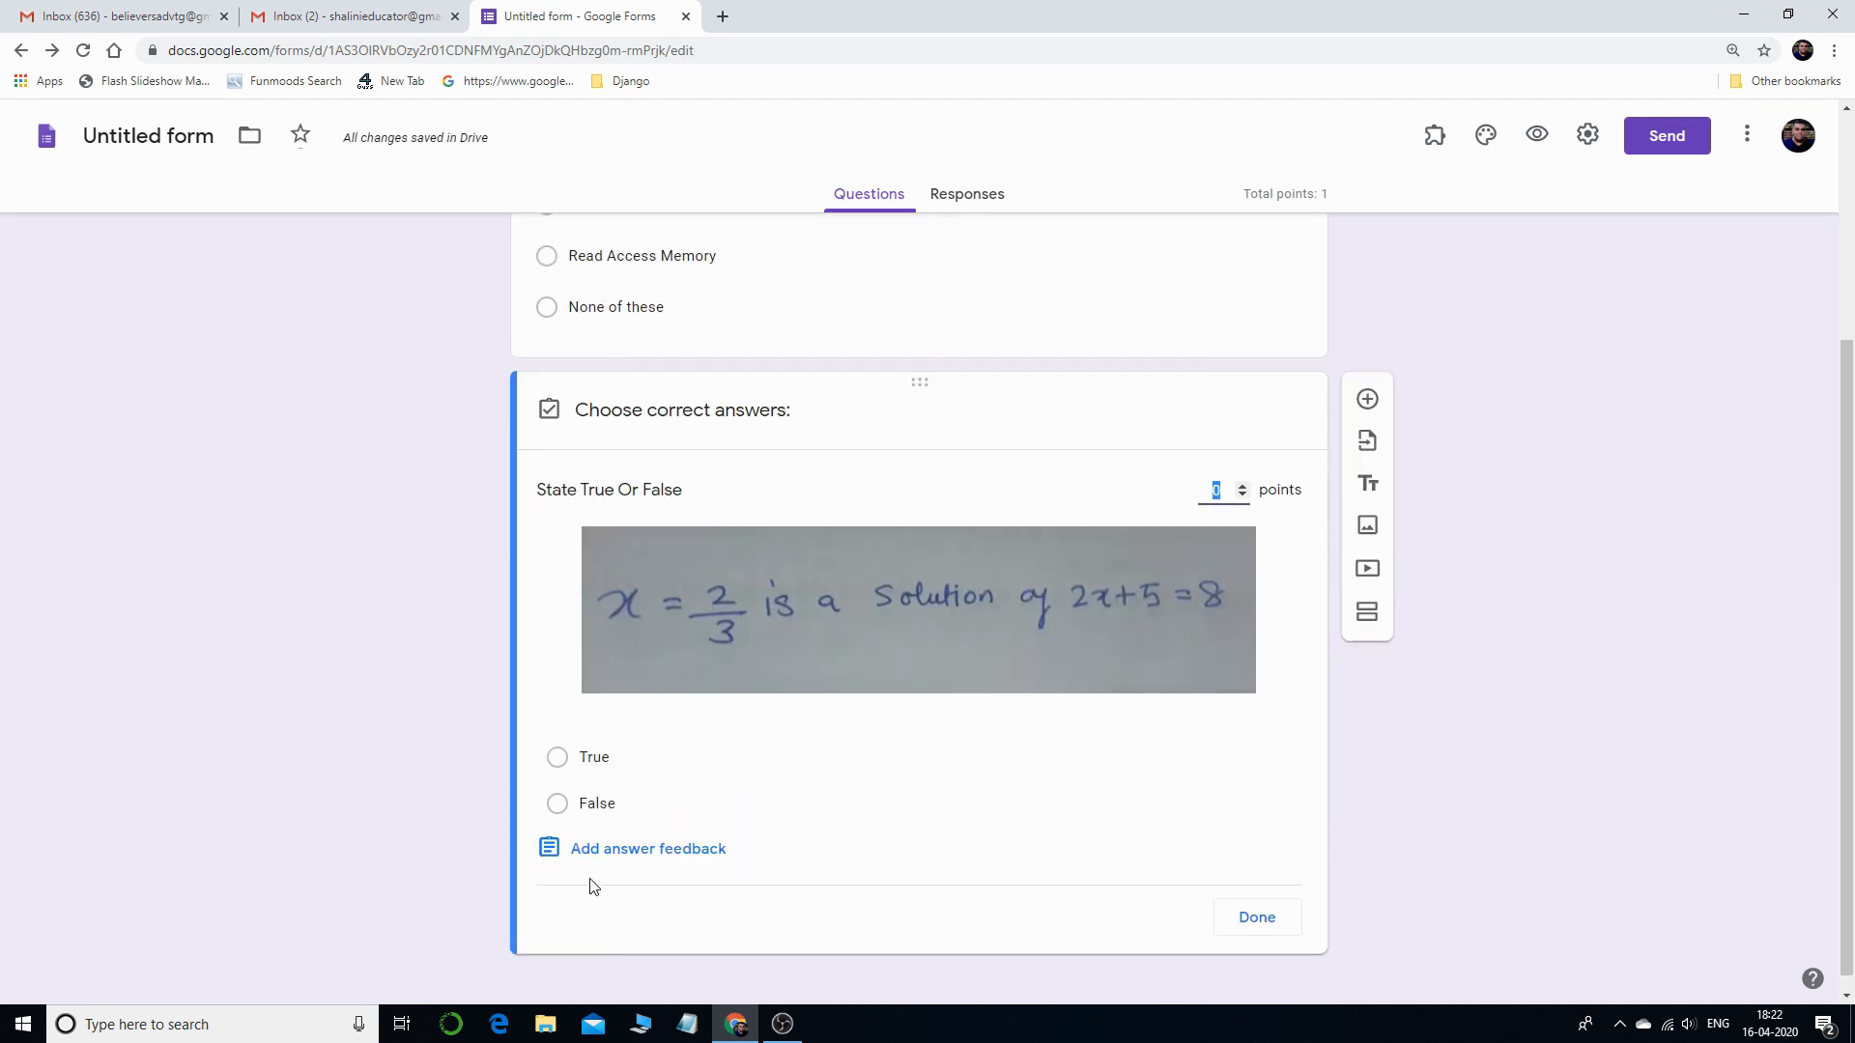
- Mark 'False' as the correct answer to the true/false question, worth 1 point
left_click(560, 805)
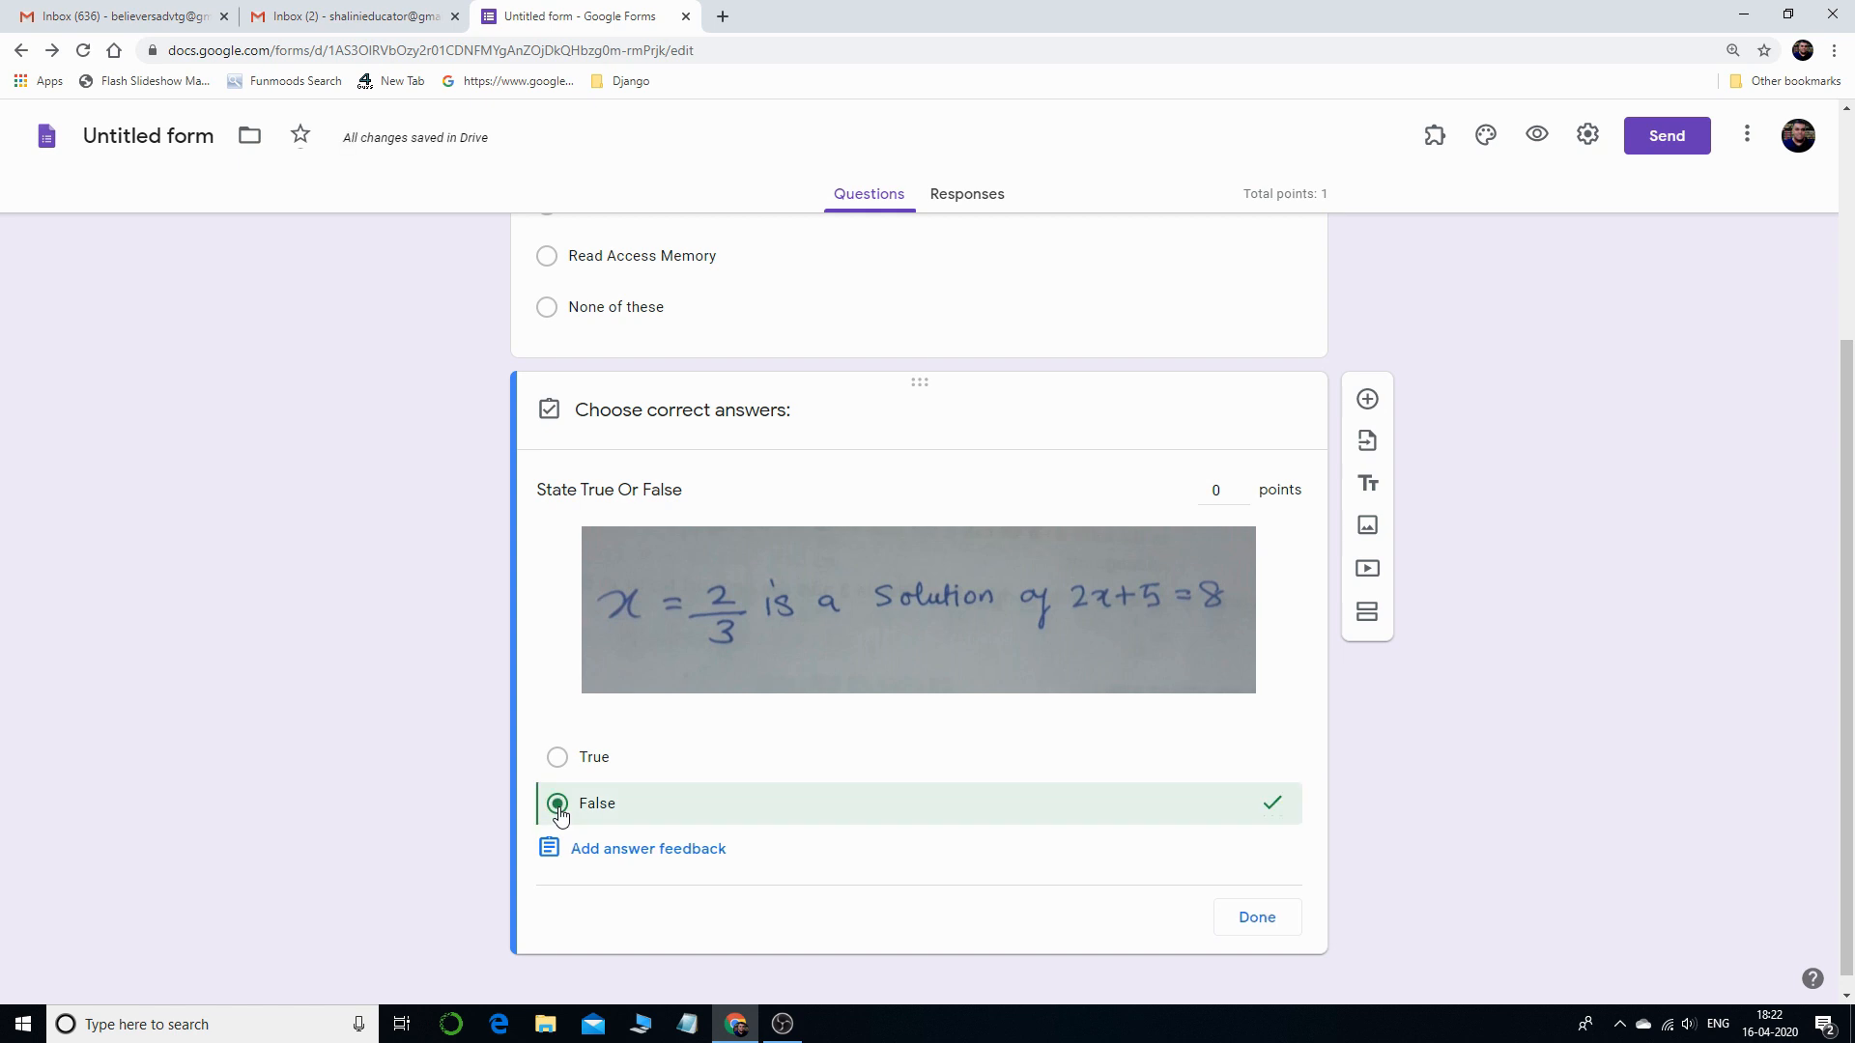
left_click(1259, 922)
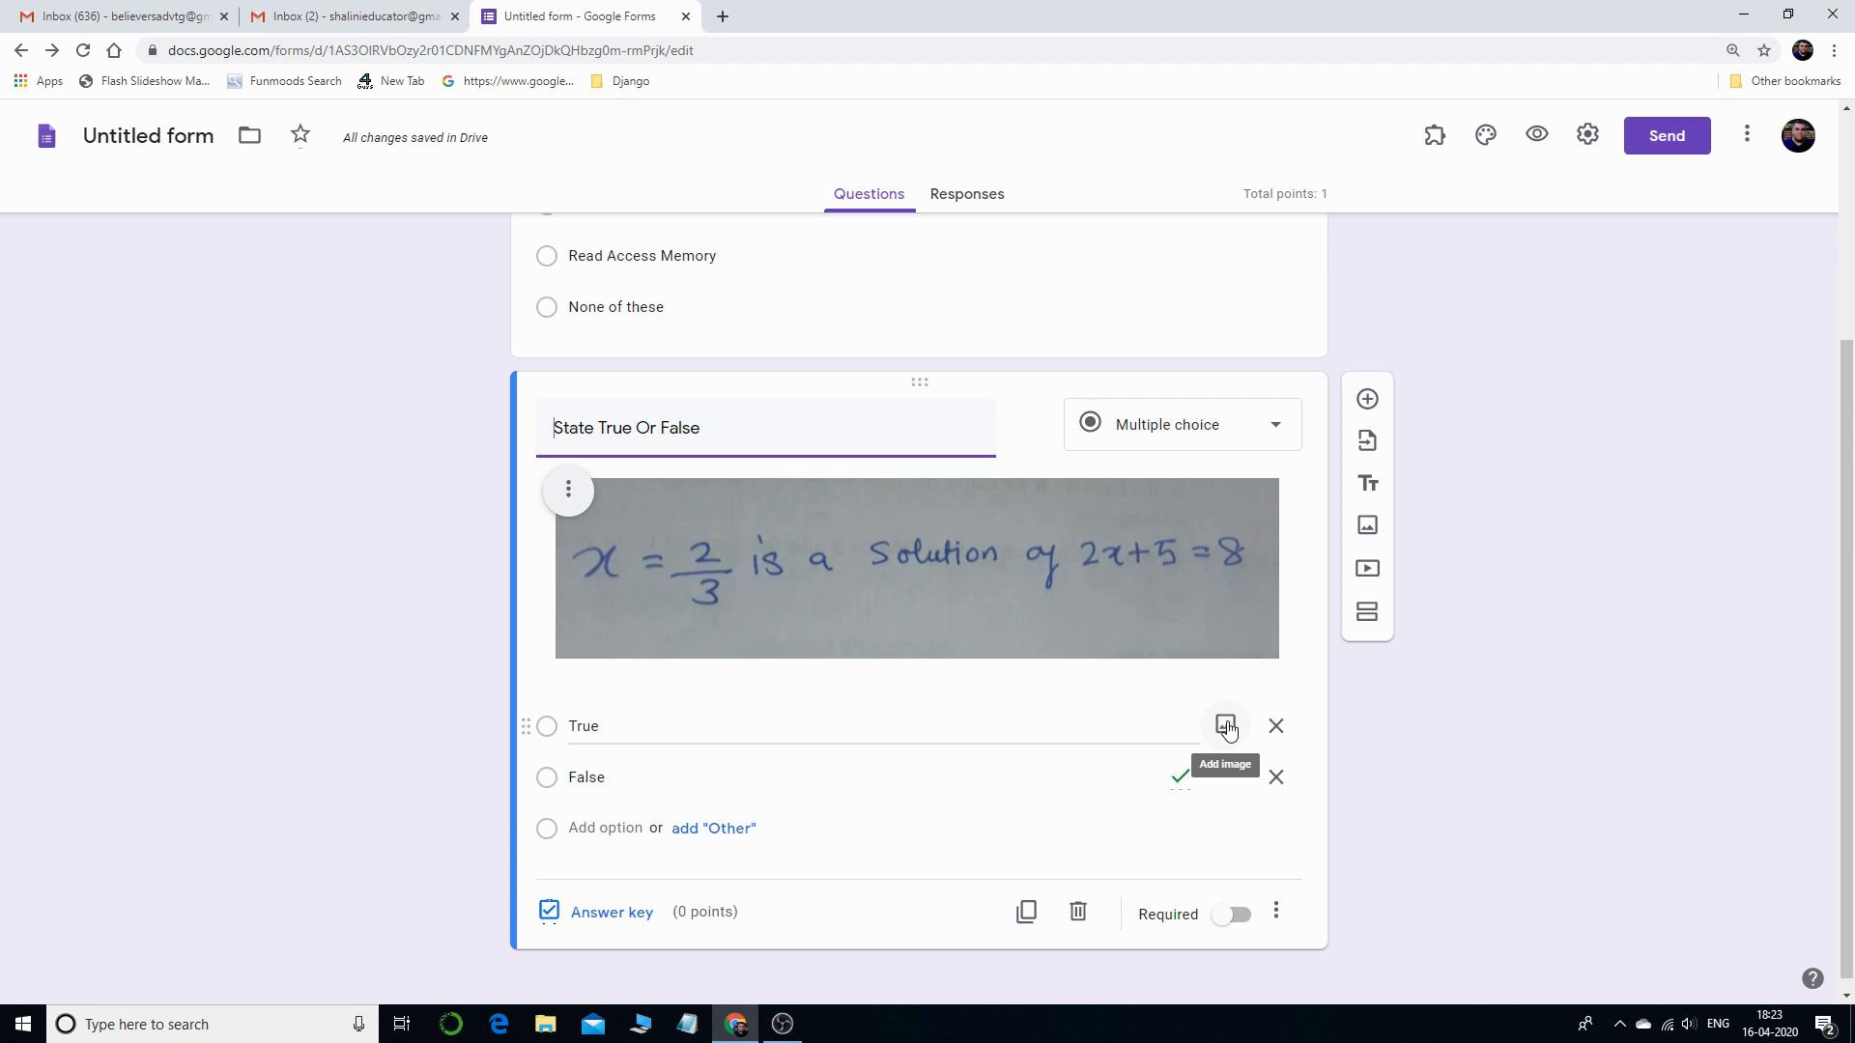
left_click(615, 914)
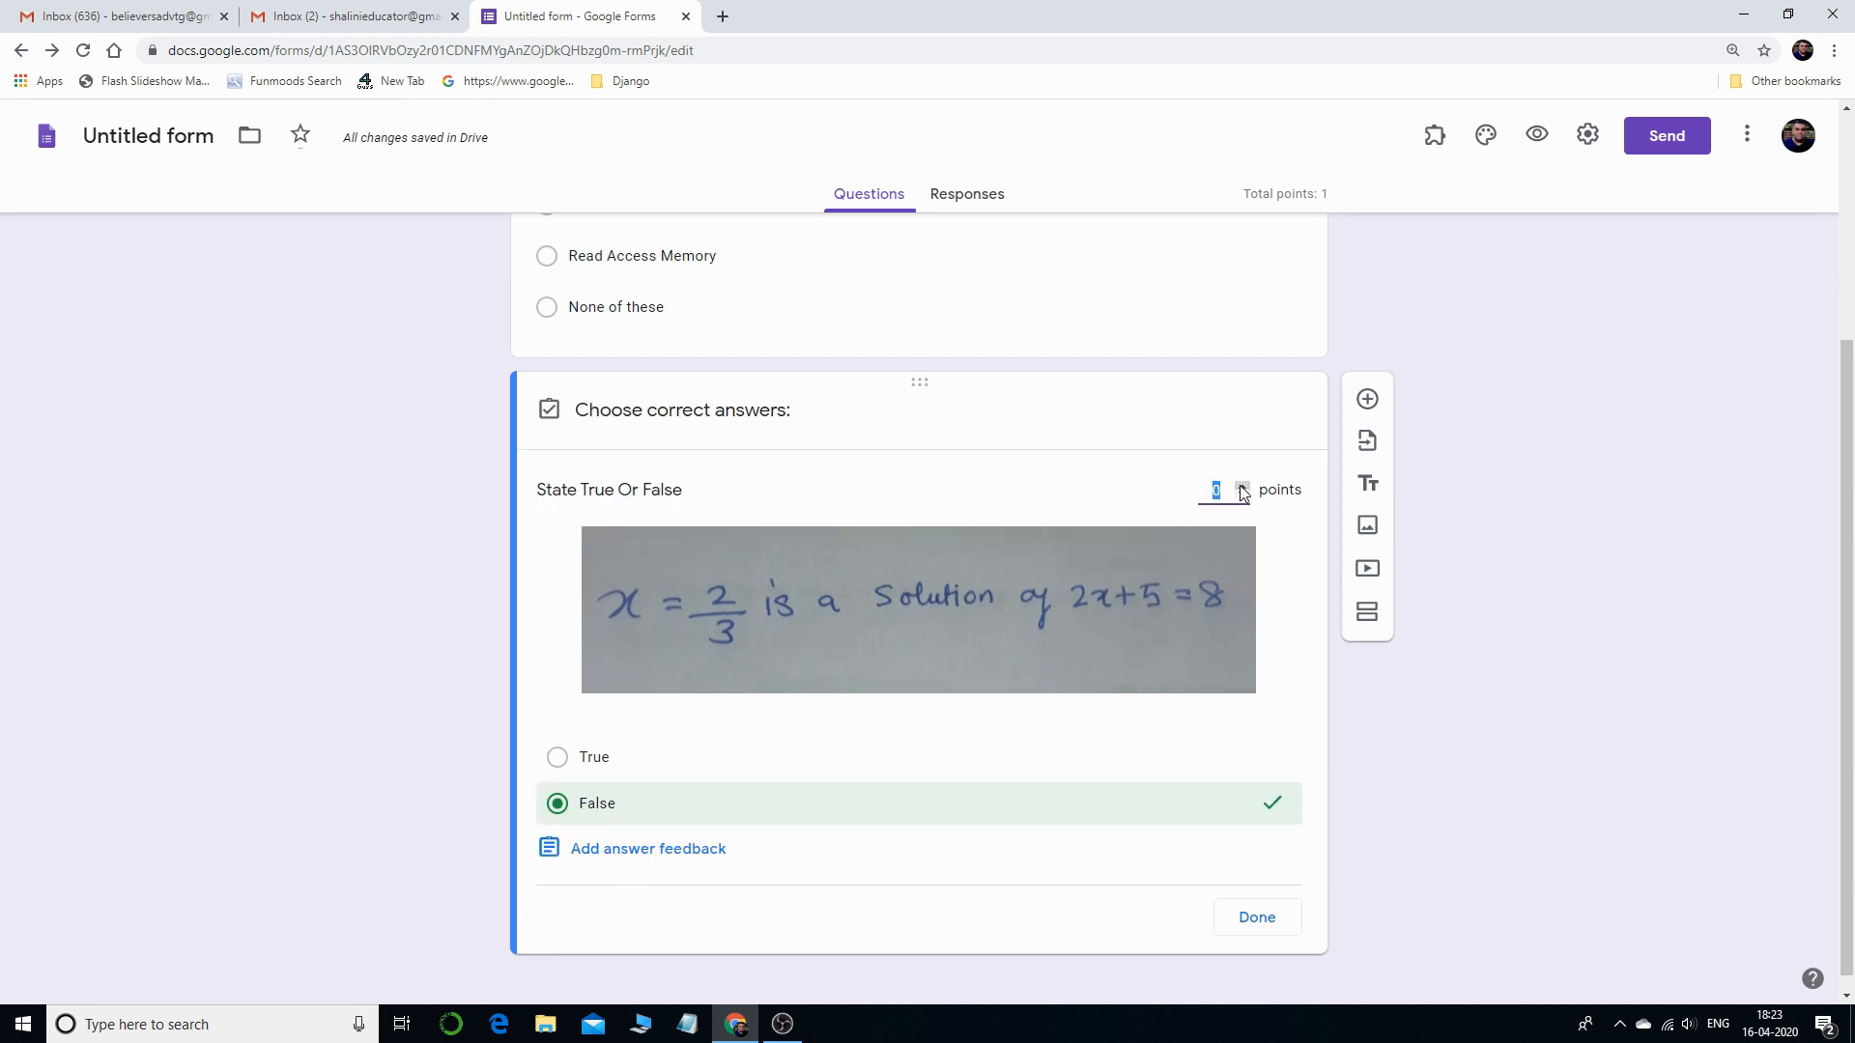
left_click(1246, 925)
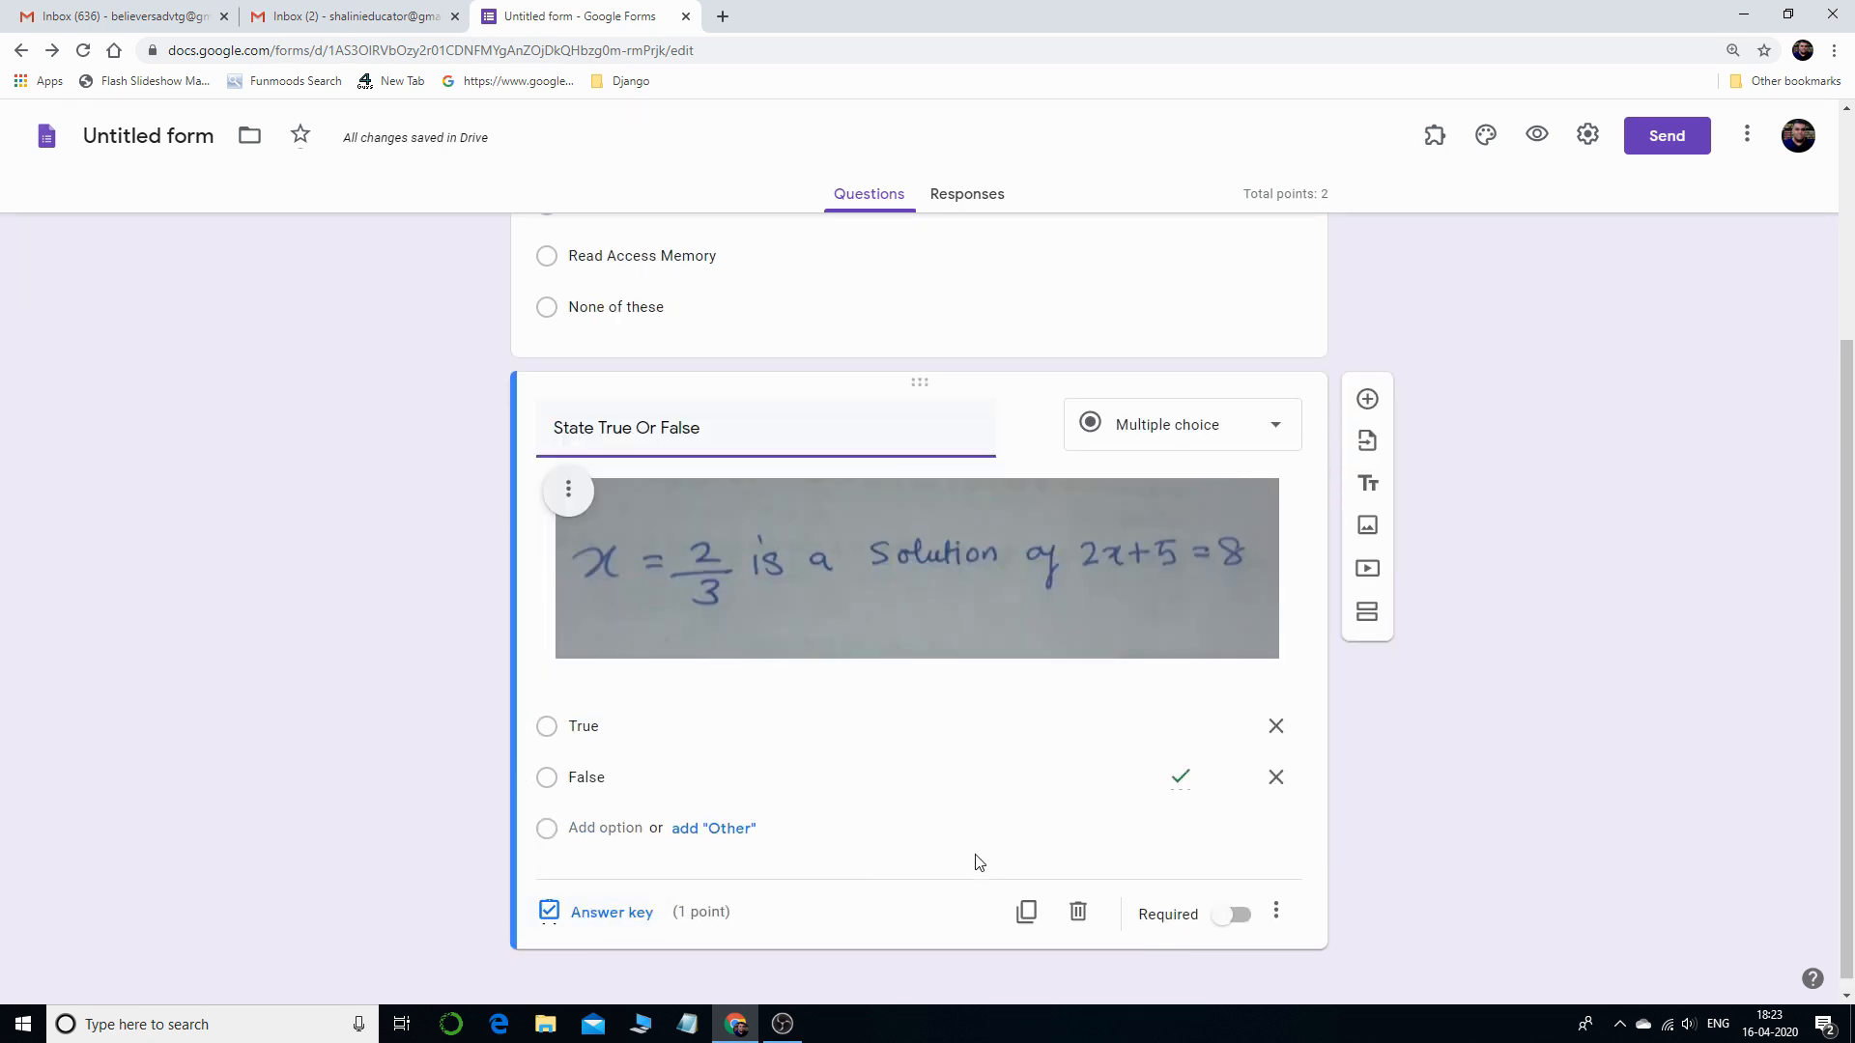
- Add a third multiple-choice question and attach the hindi-page1 image to it
left_click(1368, 400)
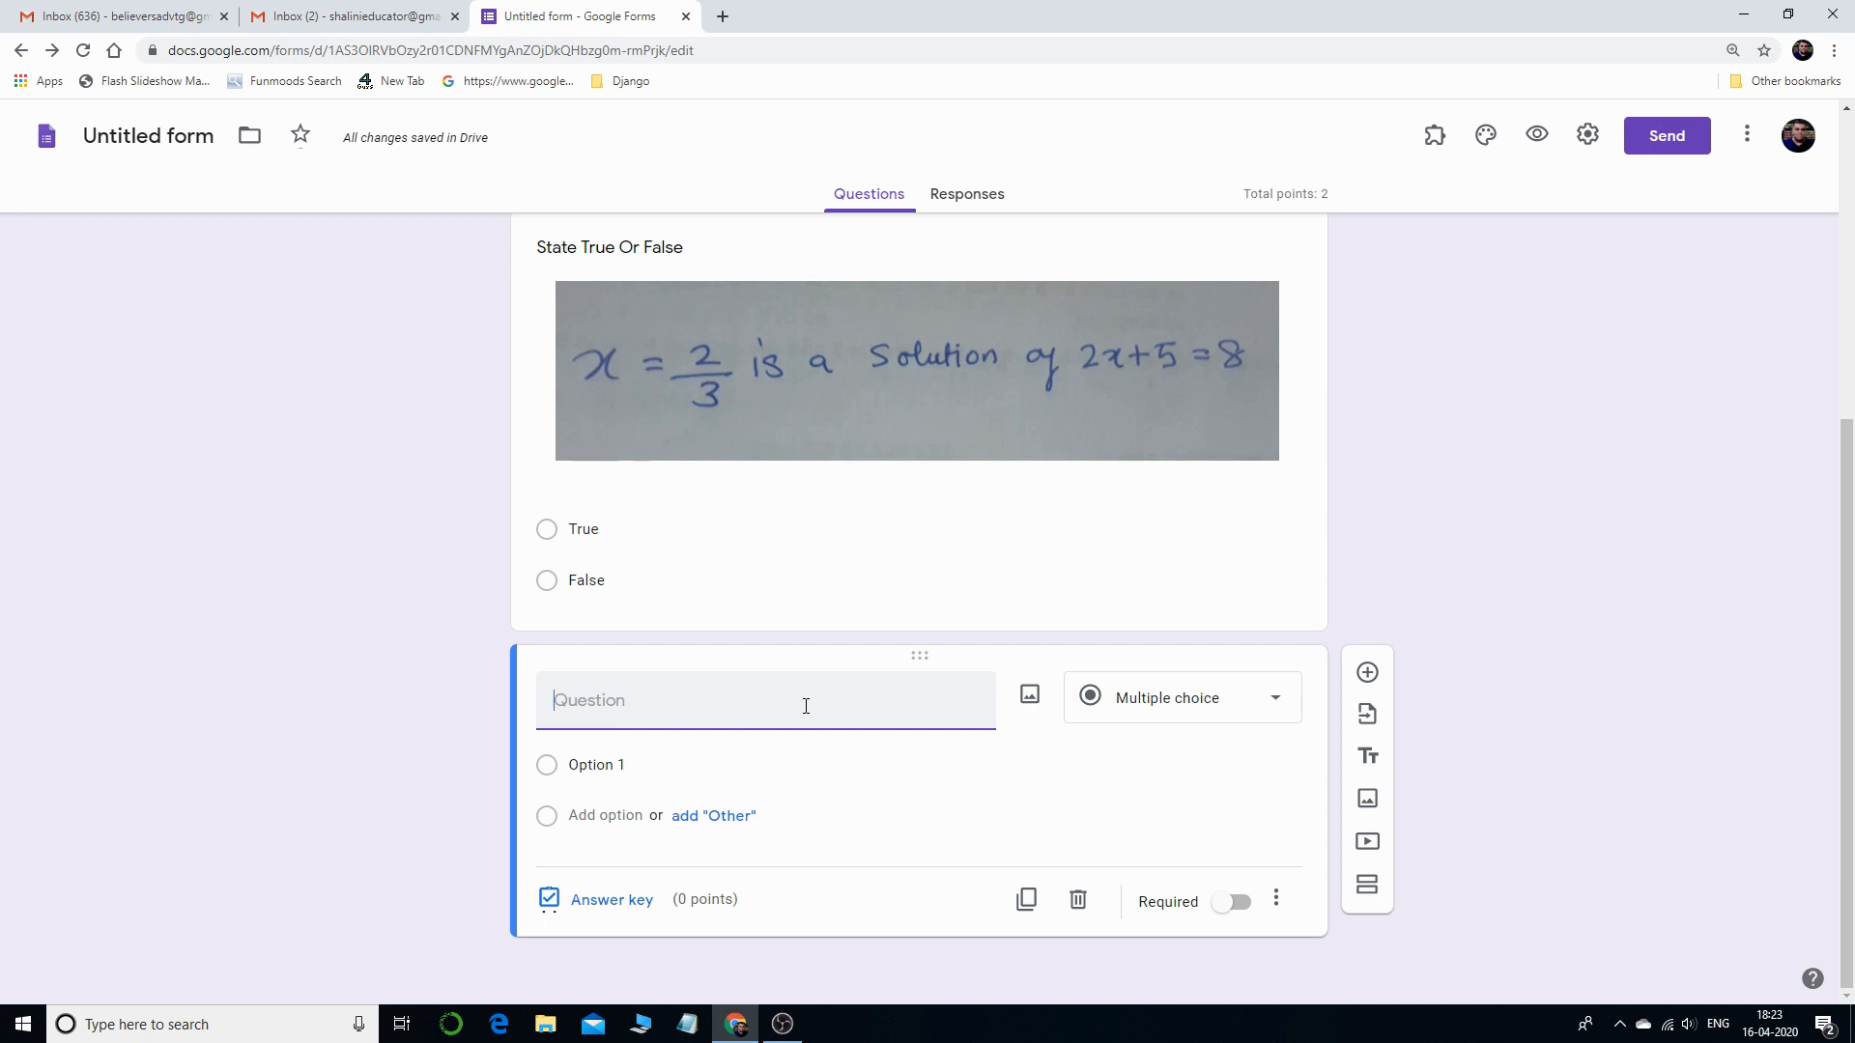
left_click(1029, 698)
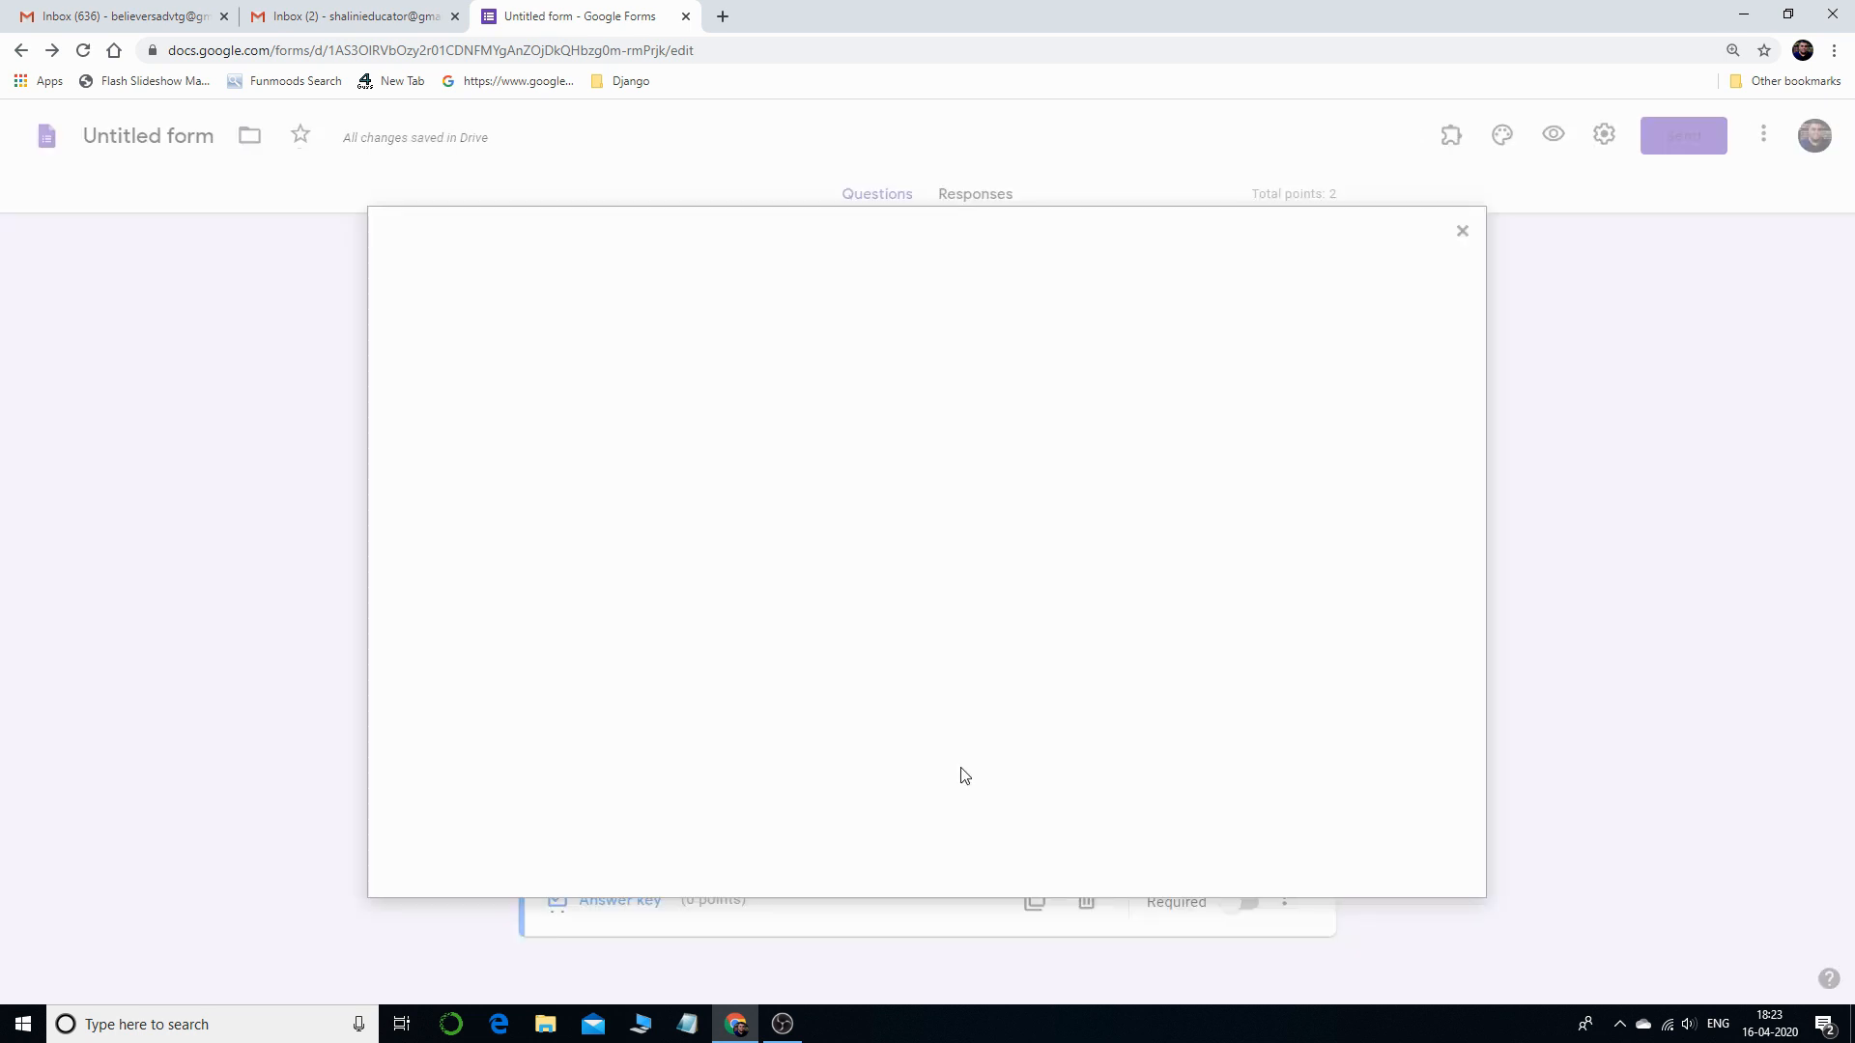
left_click(944, 688)
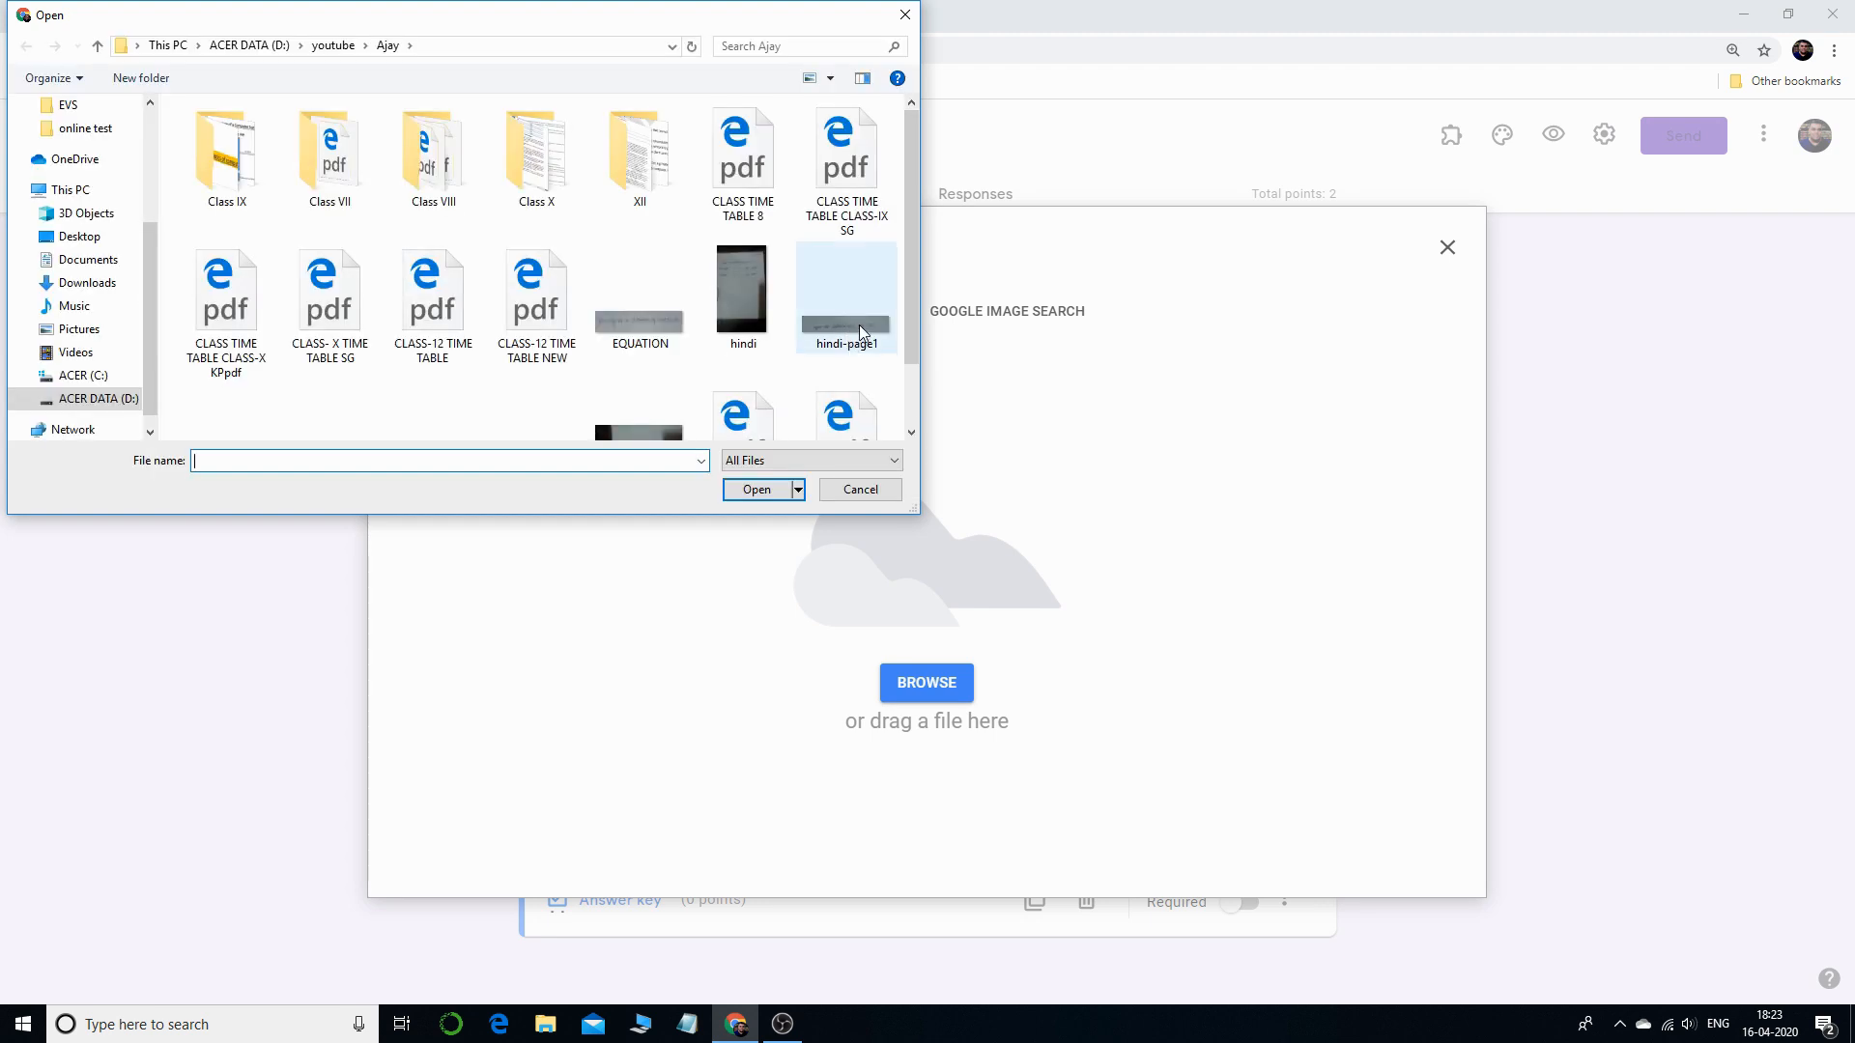
double_click(862, 332)
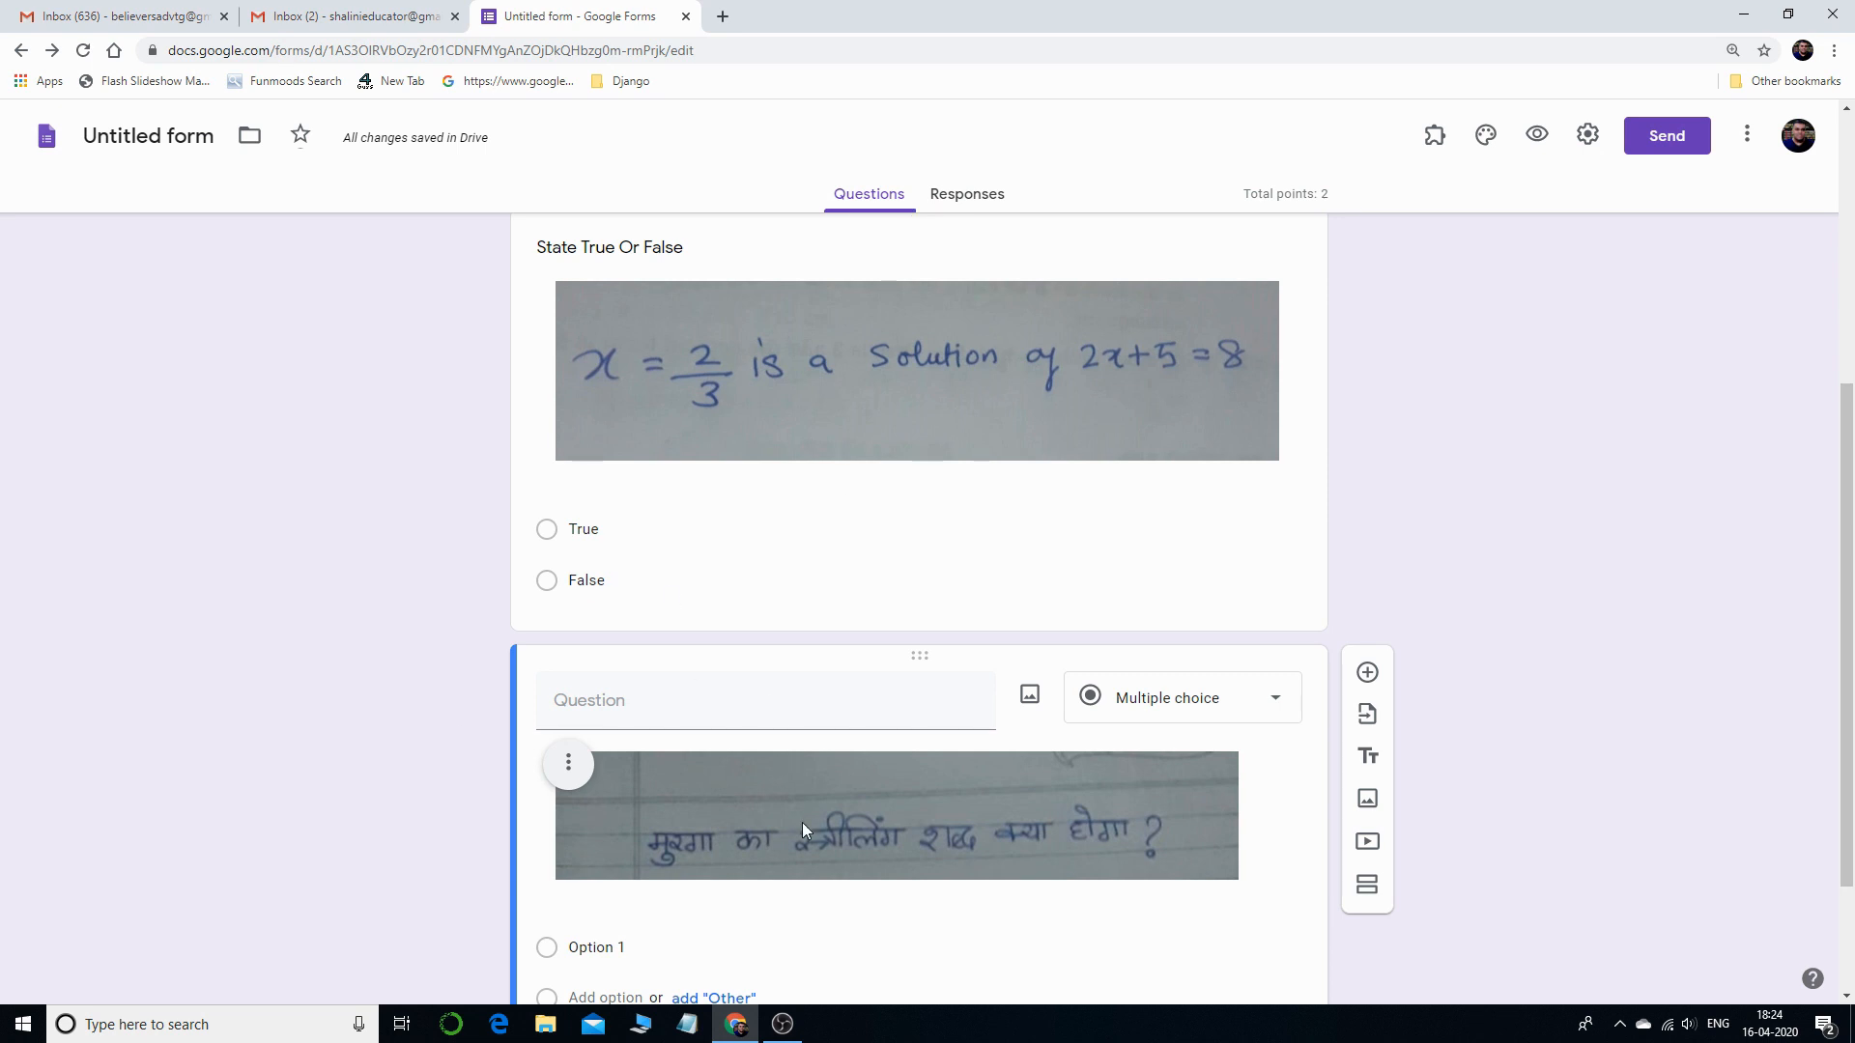
- Upload the hindi-page2 handwritten image as Option 1's answer image
scroll(802, 823, "down", 2)
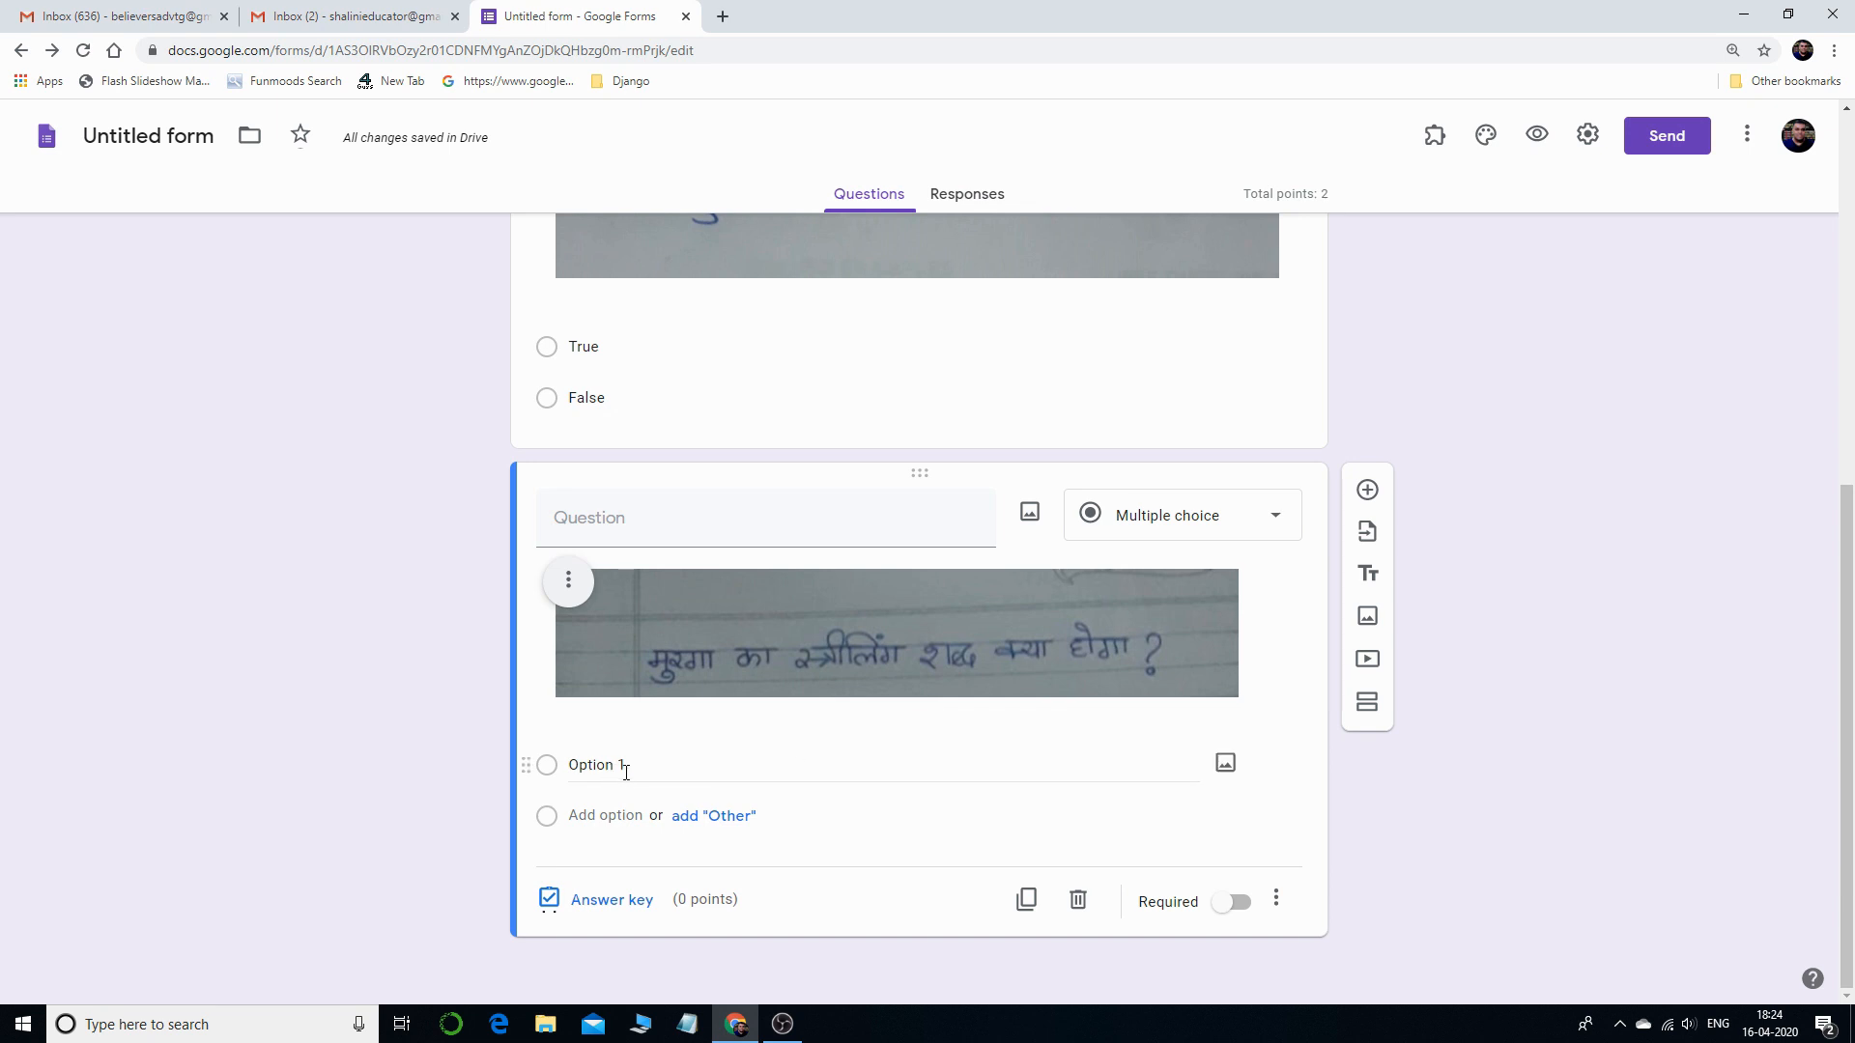
left_click(1226, 771)
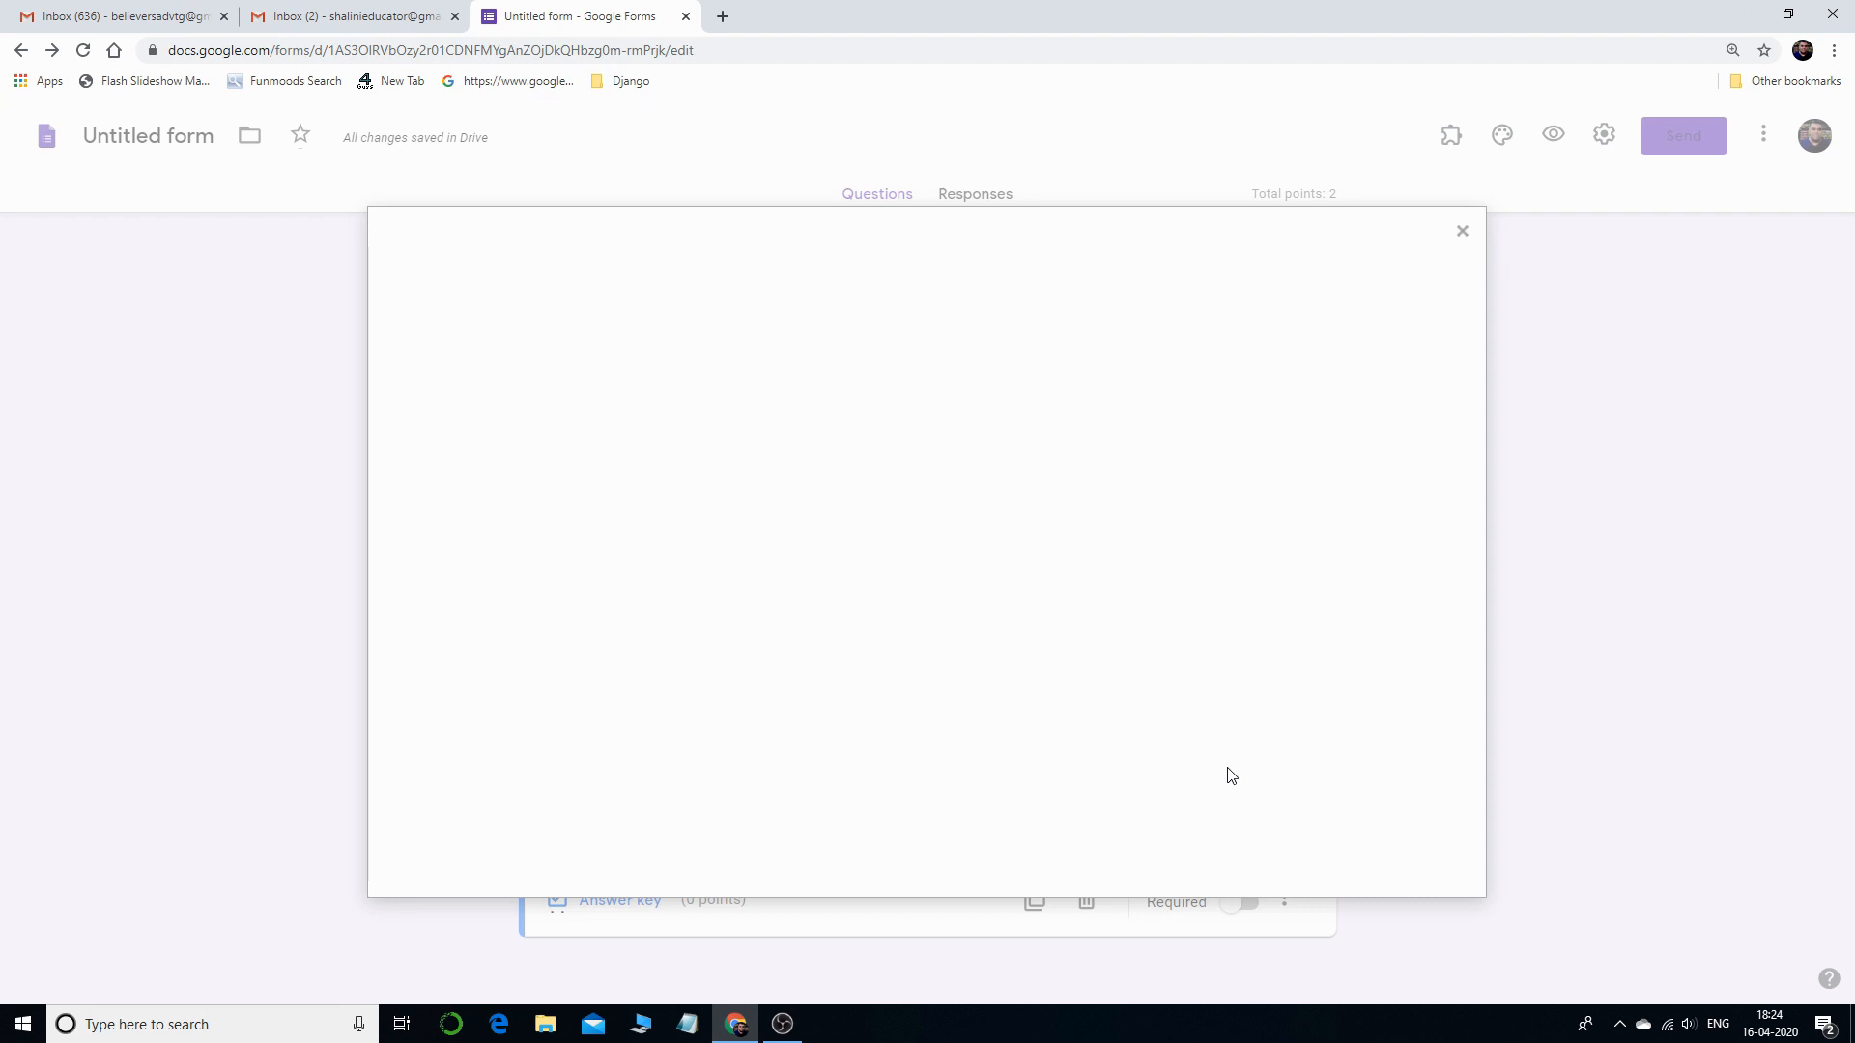
left_click(942, 688)
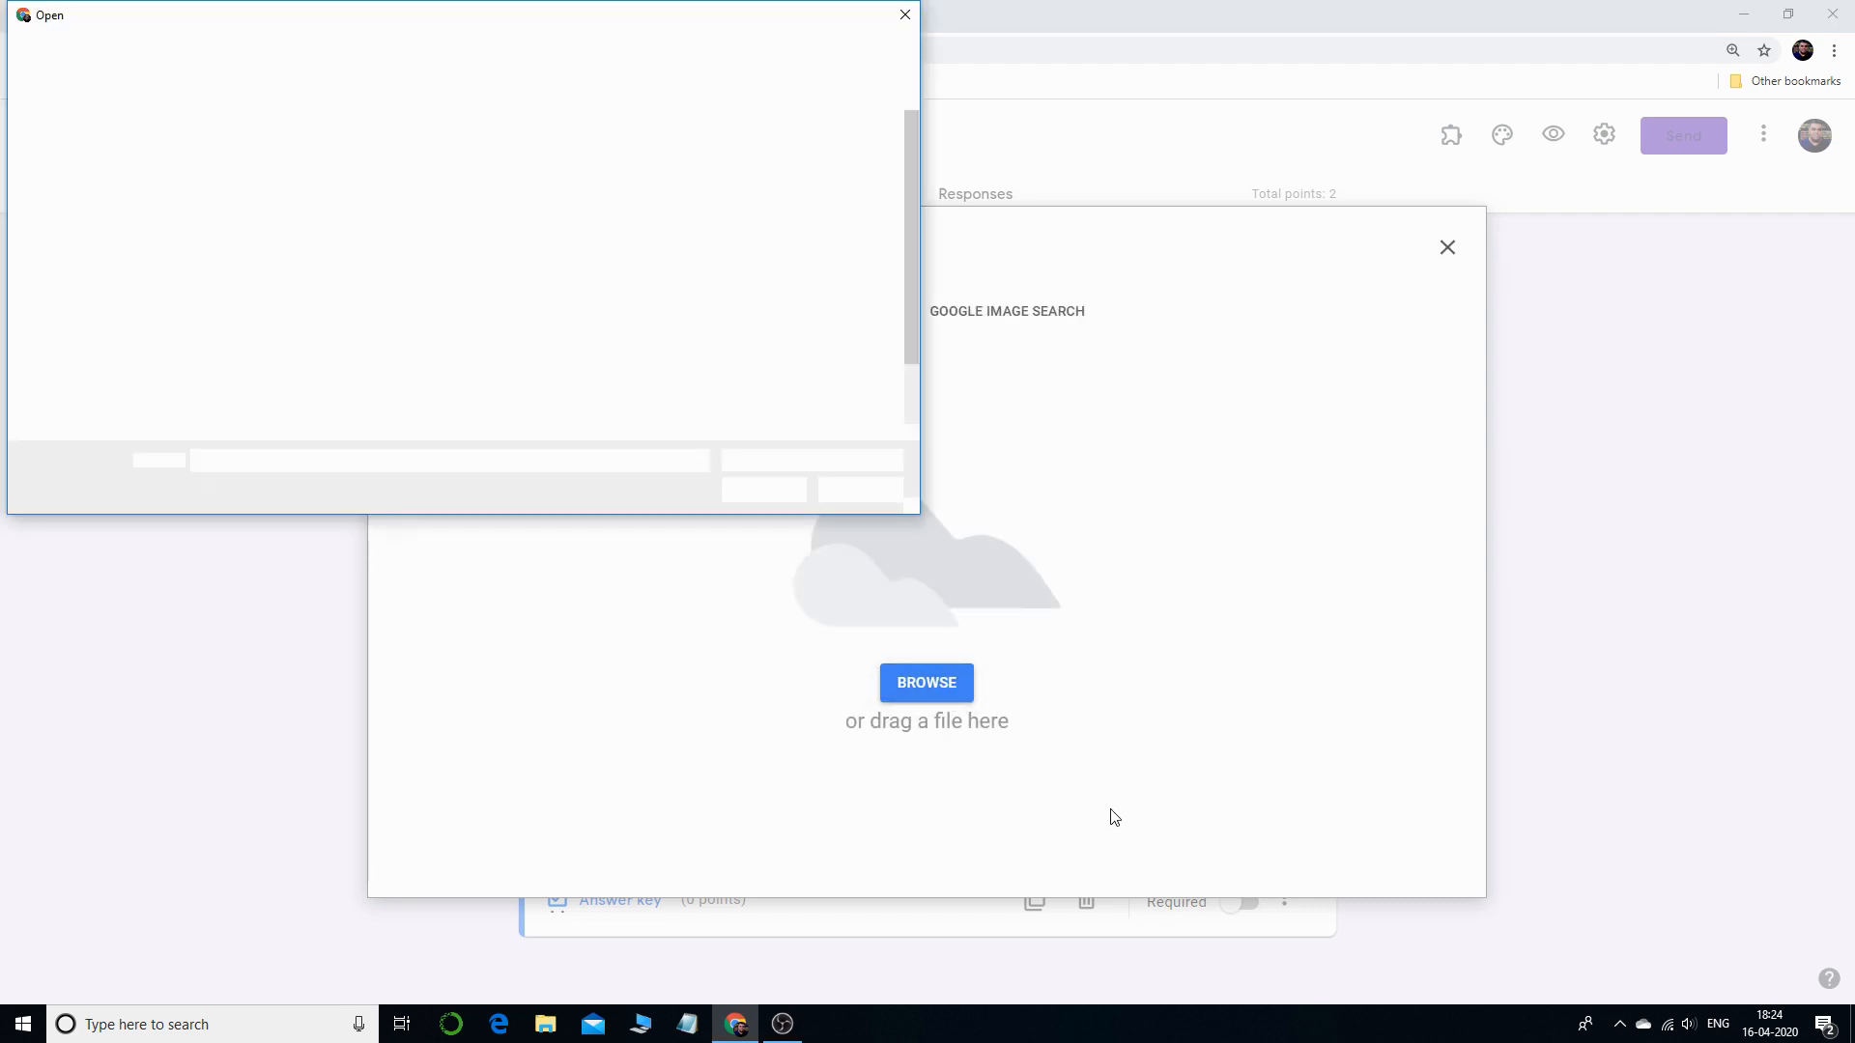
left_click_drag(908, 351, 913, 429)
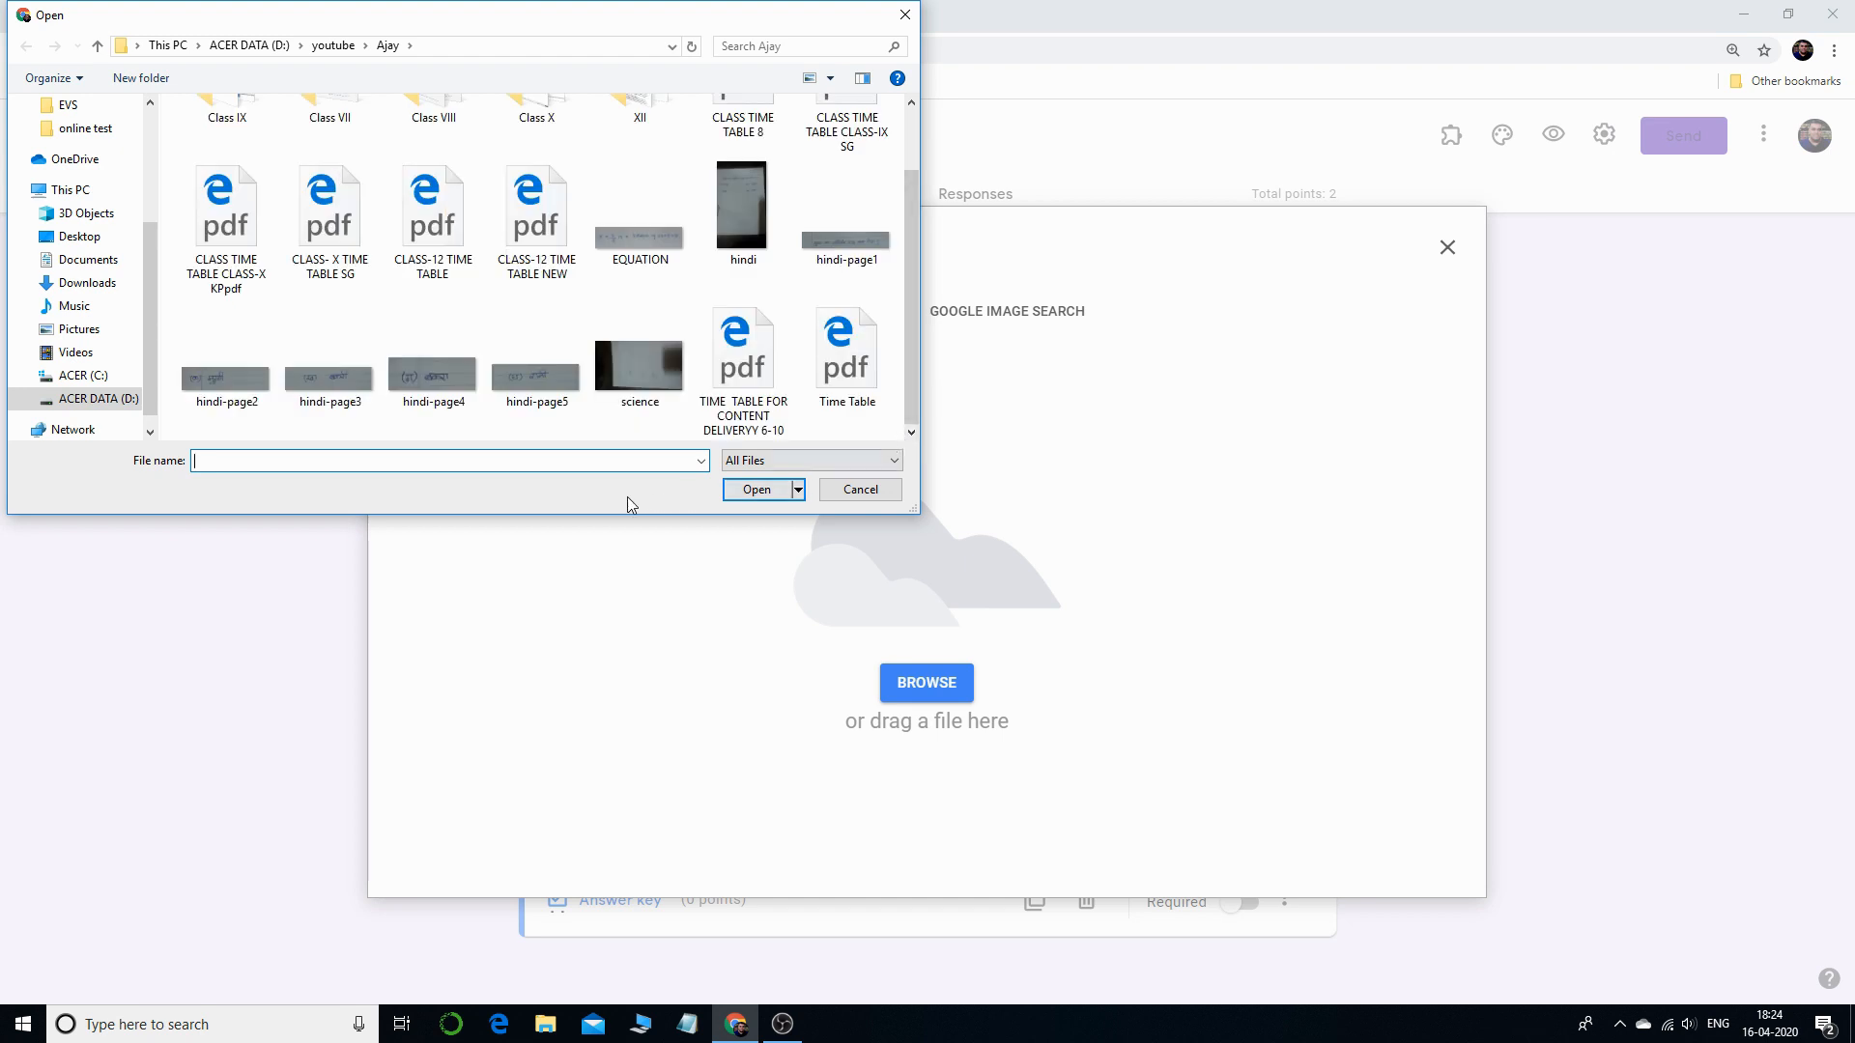
double_click(215, 383)
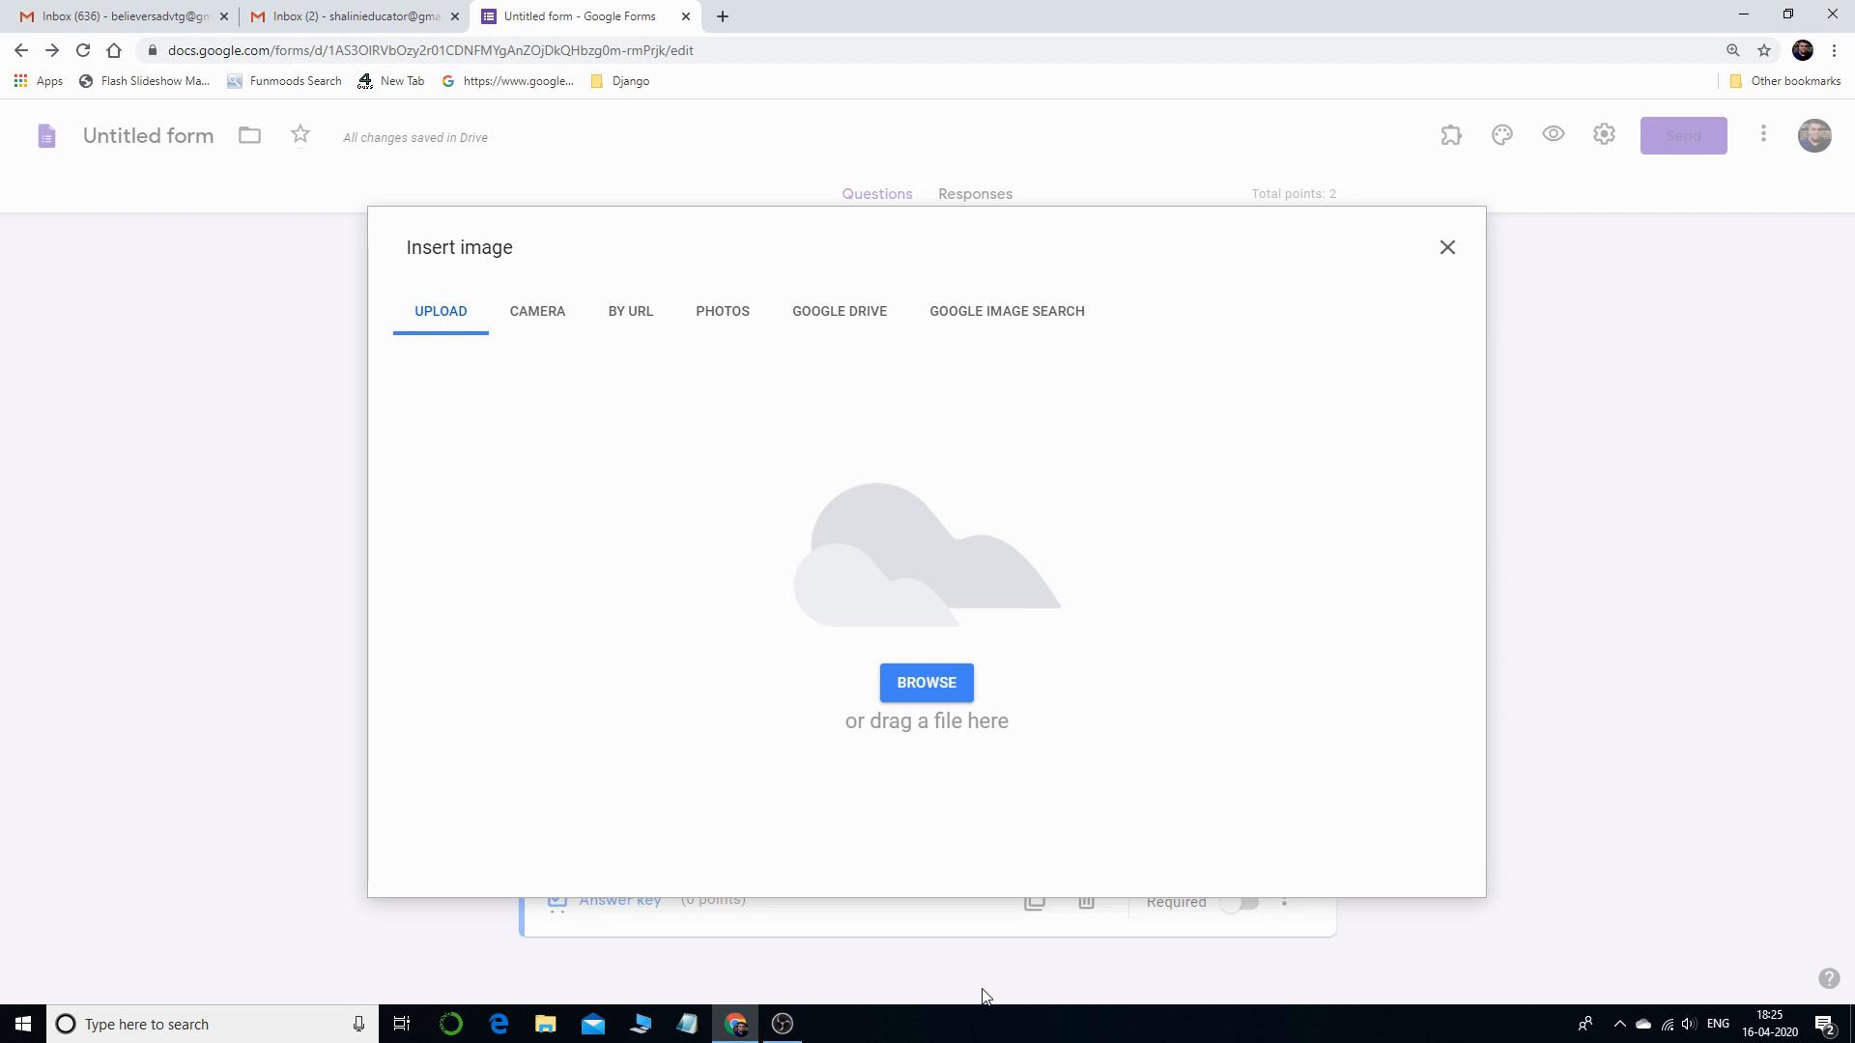
left_click(931, 686)
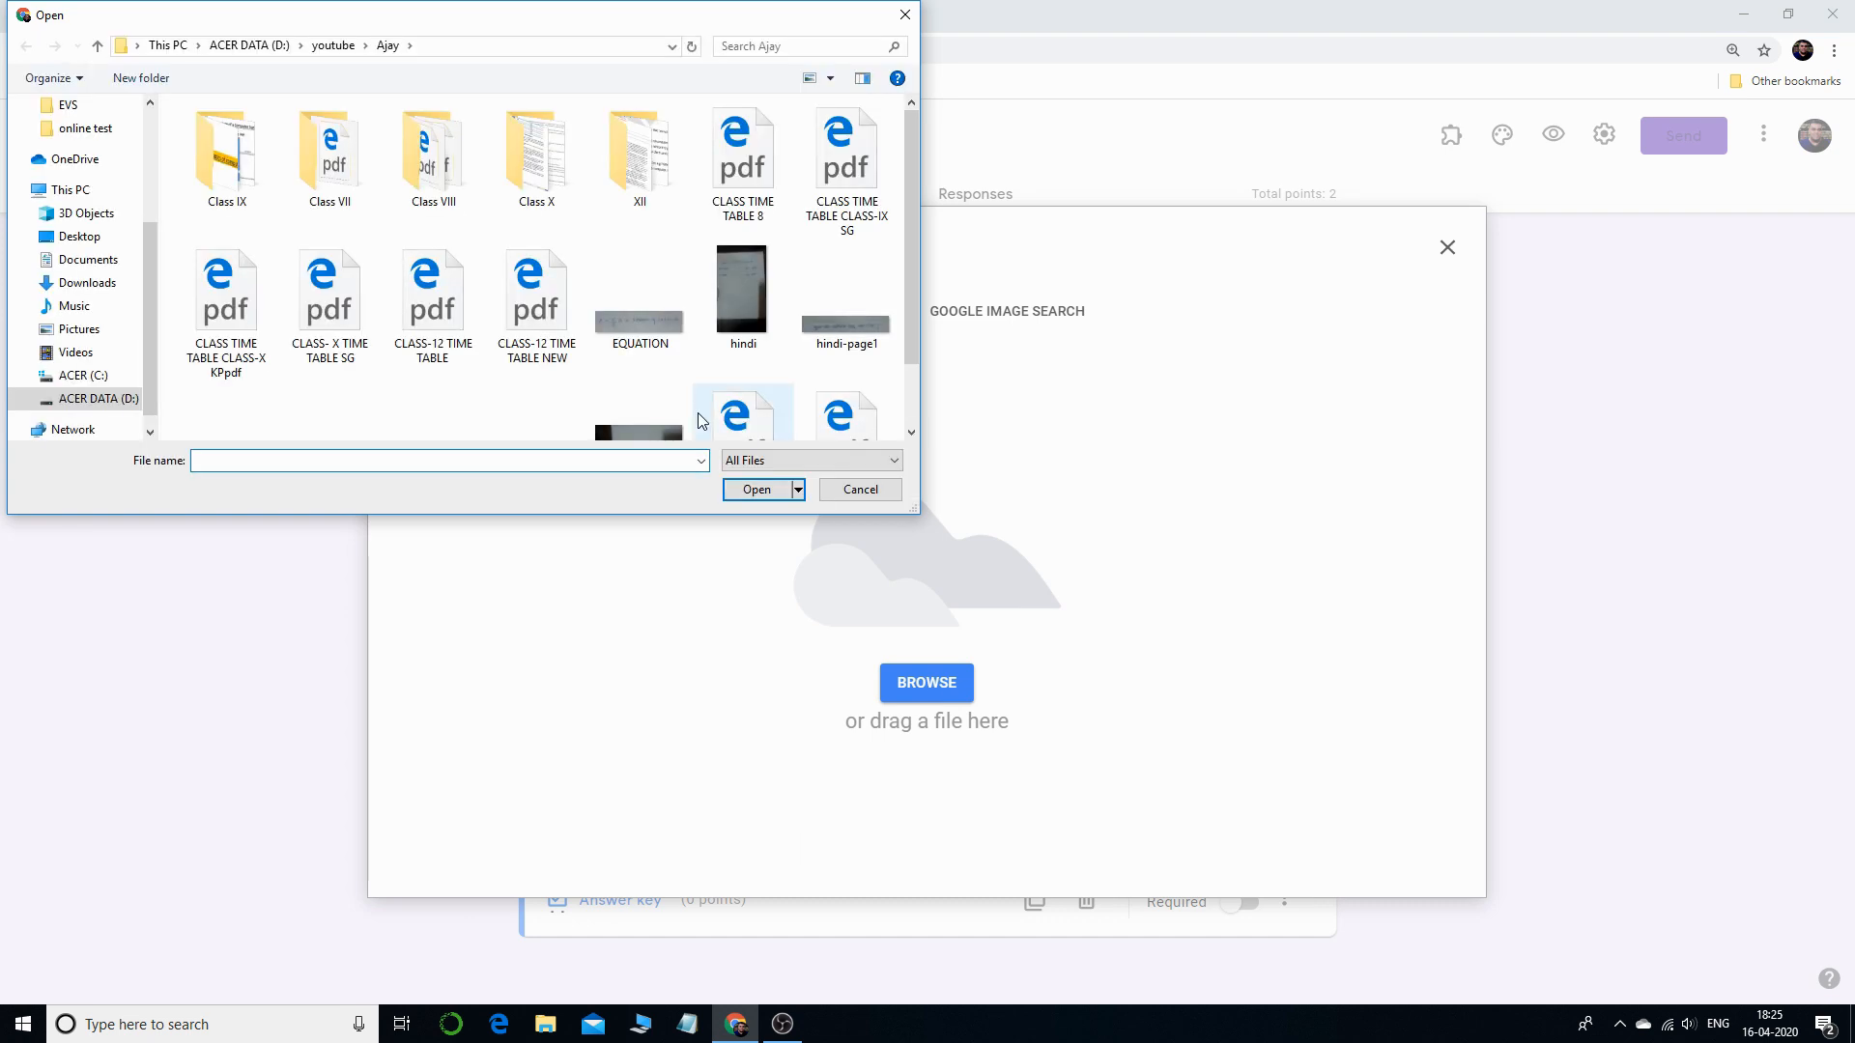
scroll(604, 391, "down", 2)
double_click(227, 354)
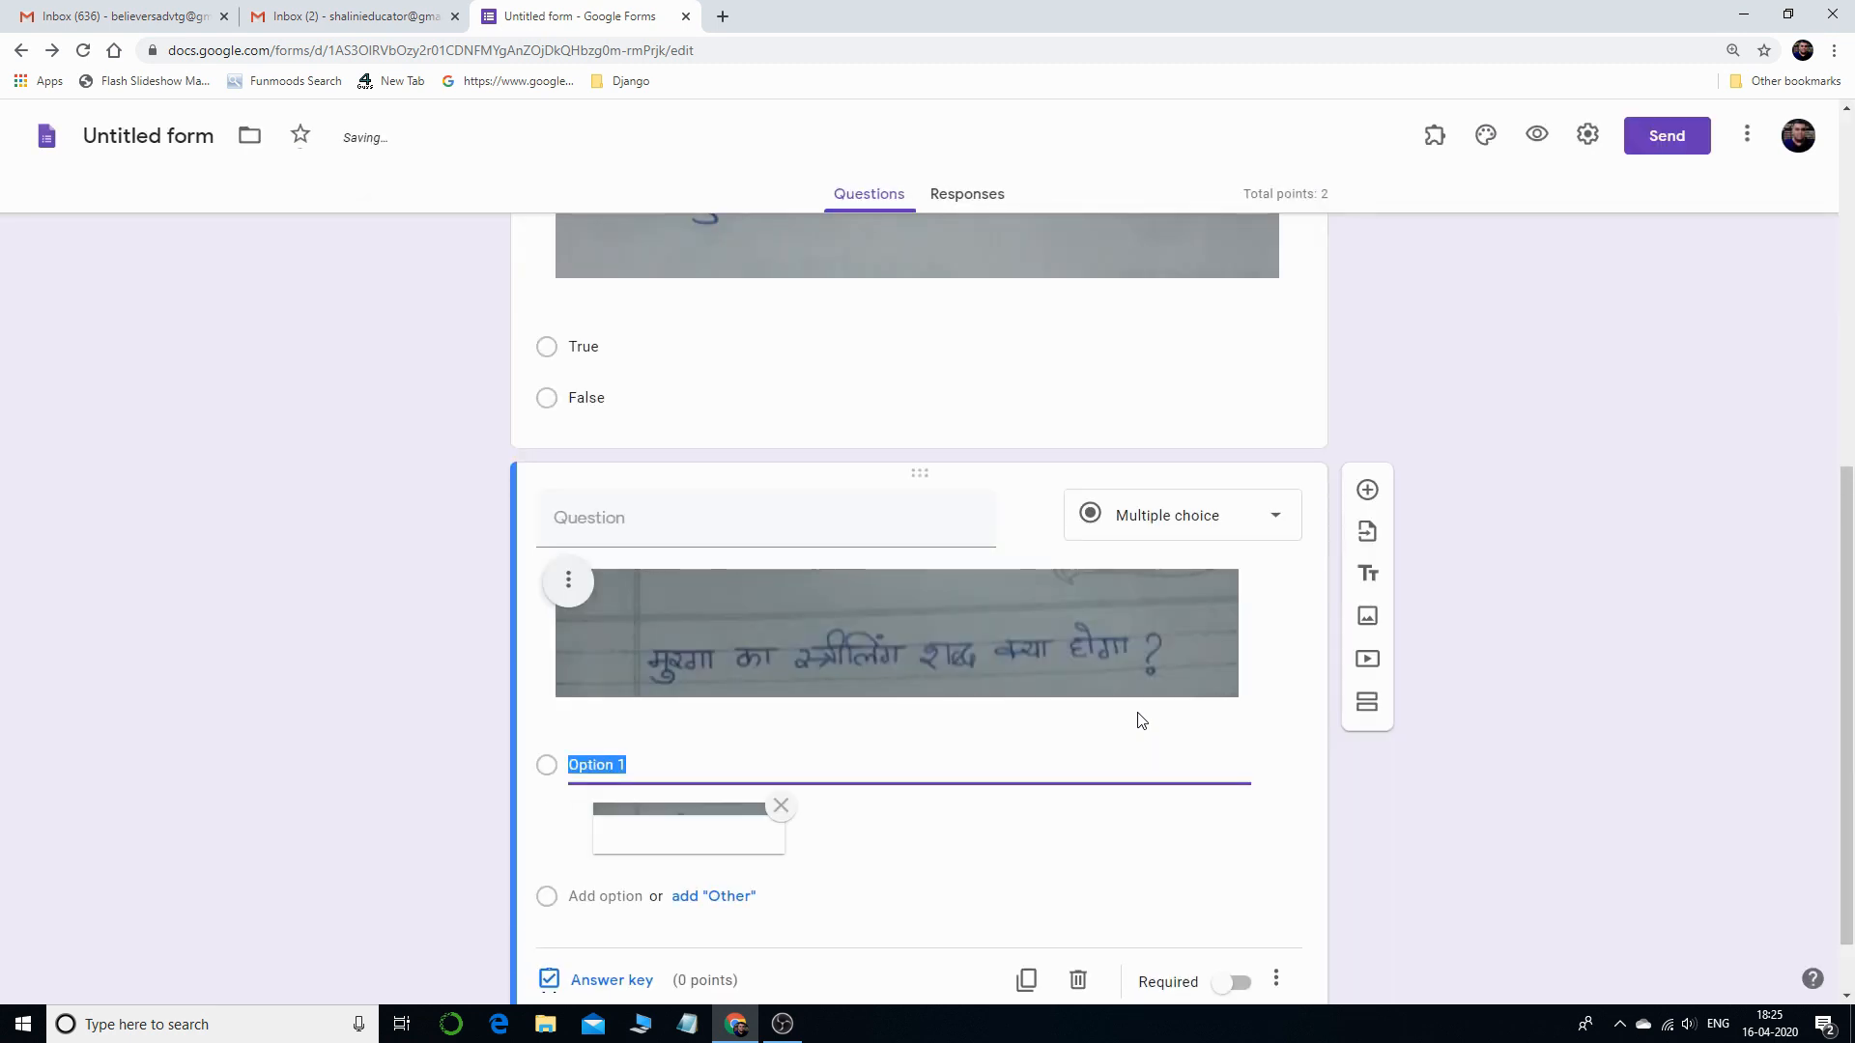
- Add Option 2 with the hindi-page3 handwritten image as its answer image
scroll(966, 763, "down", 1)
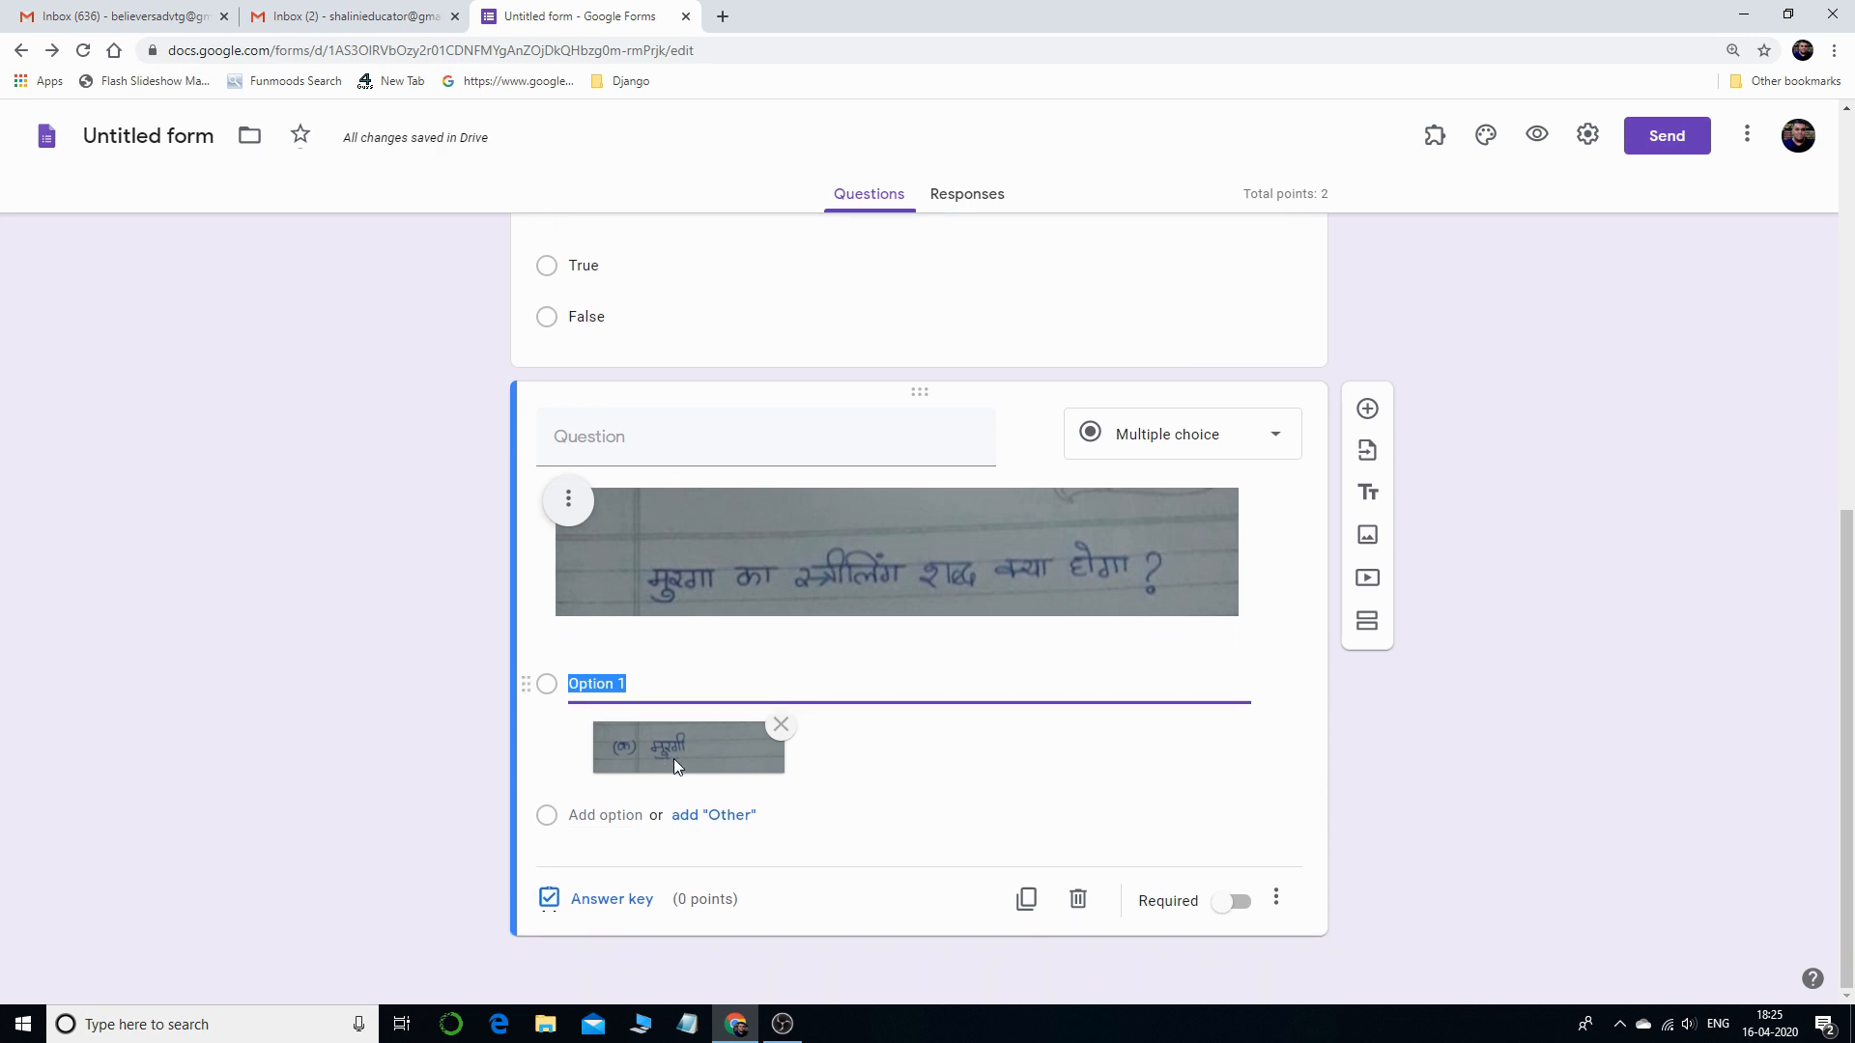
left_click(611, 822)
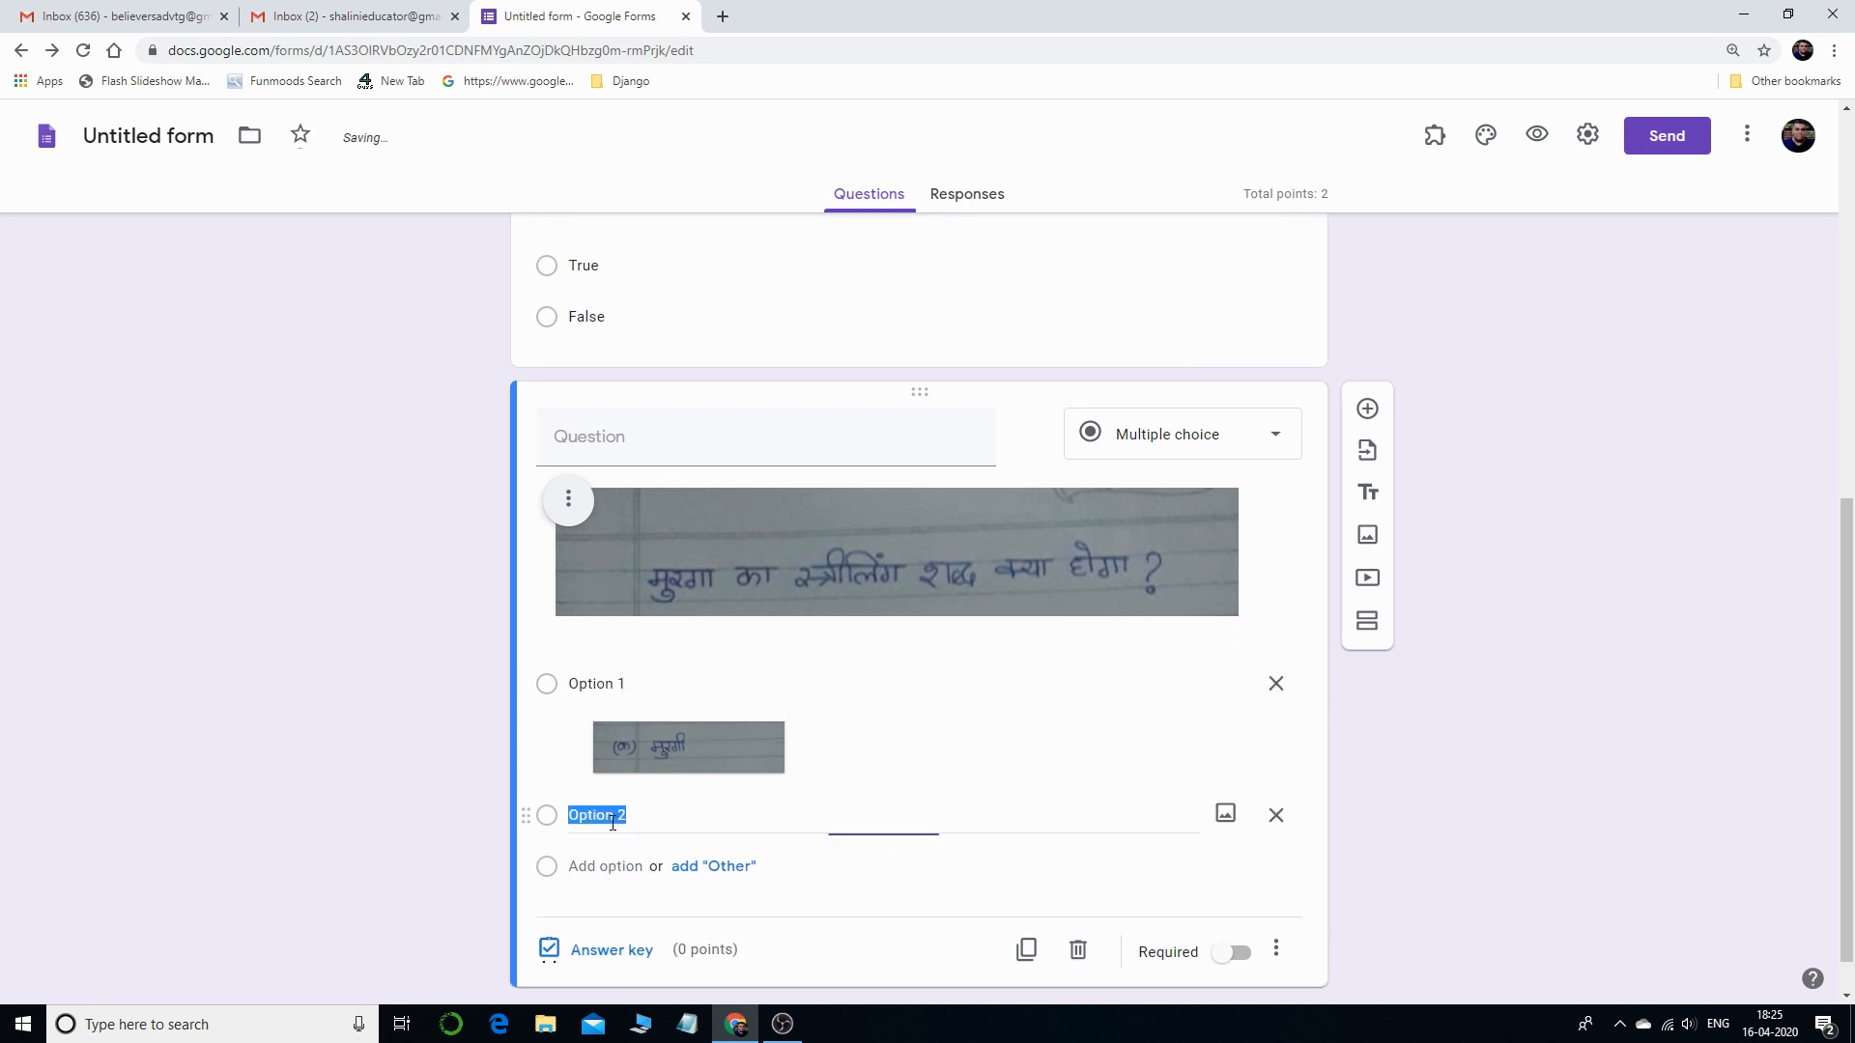
left_click(1225, 814)
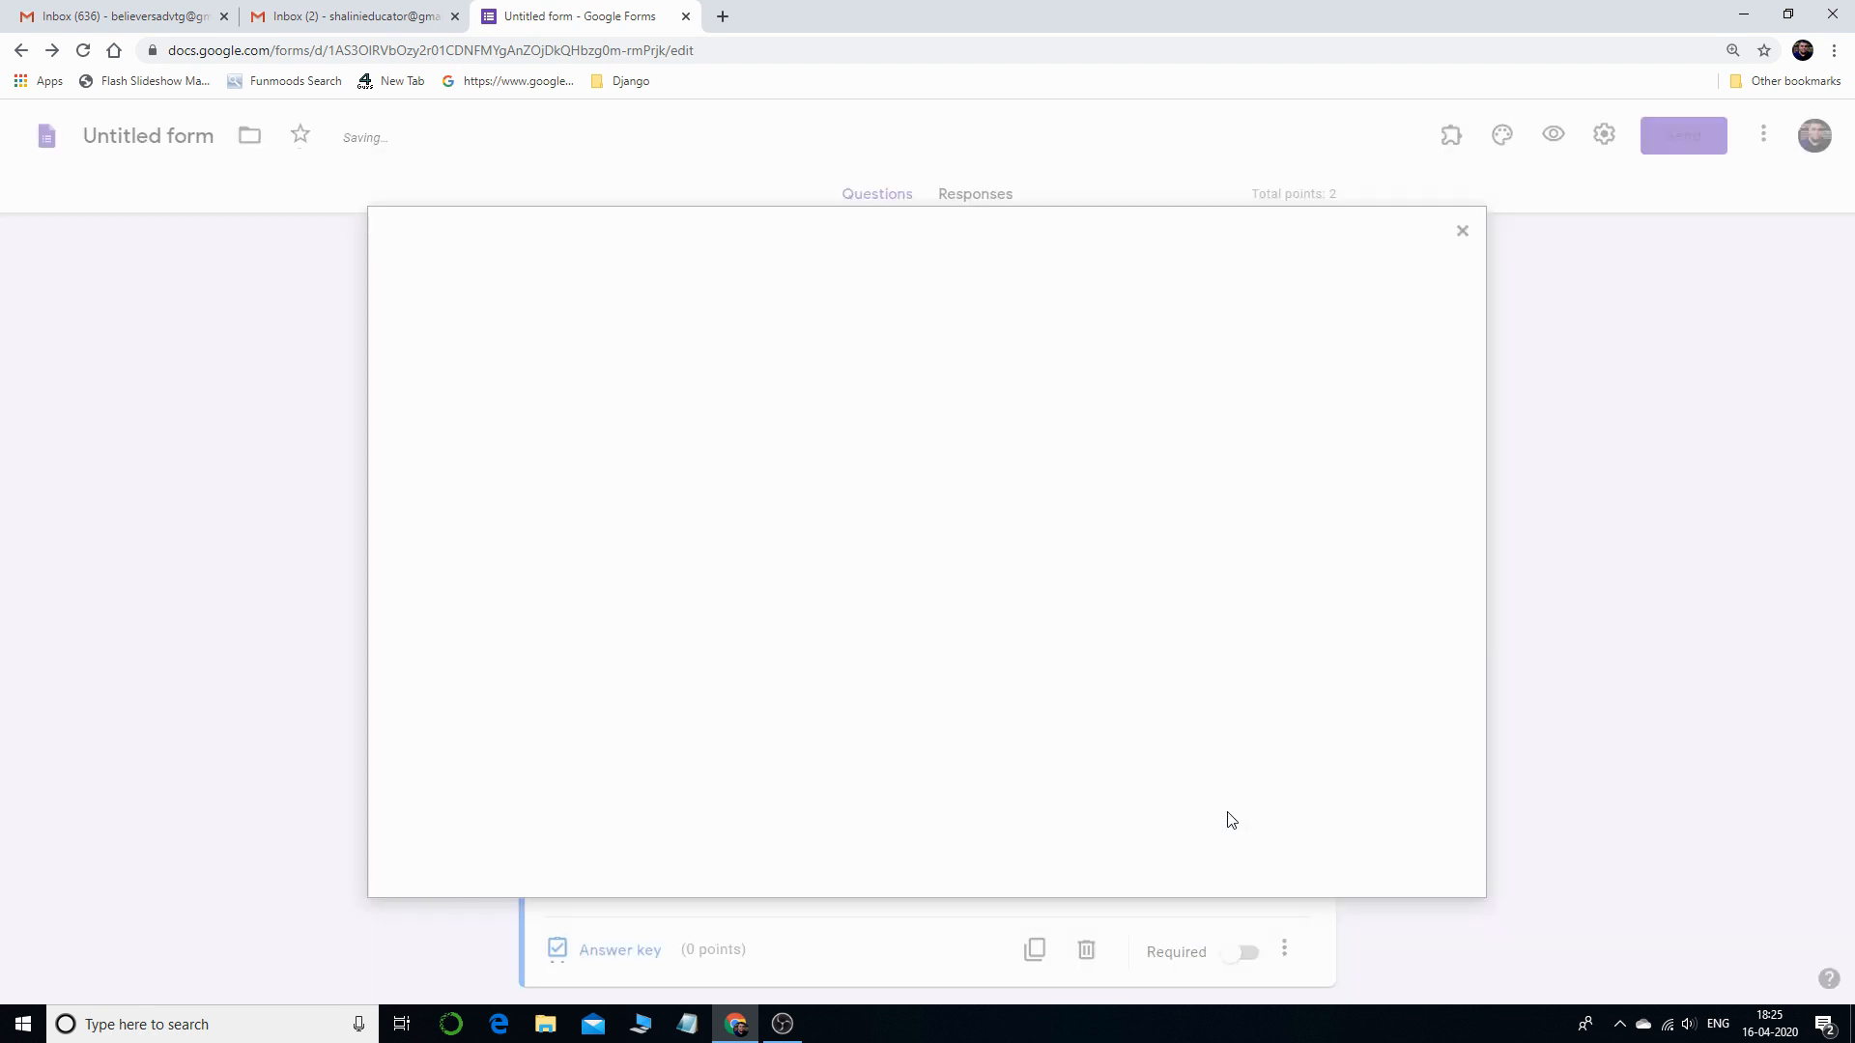
left_click(925, 692)
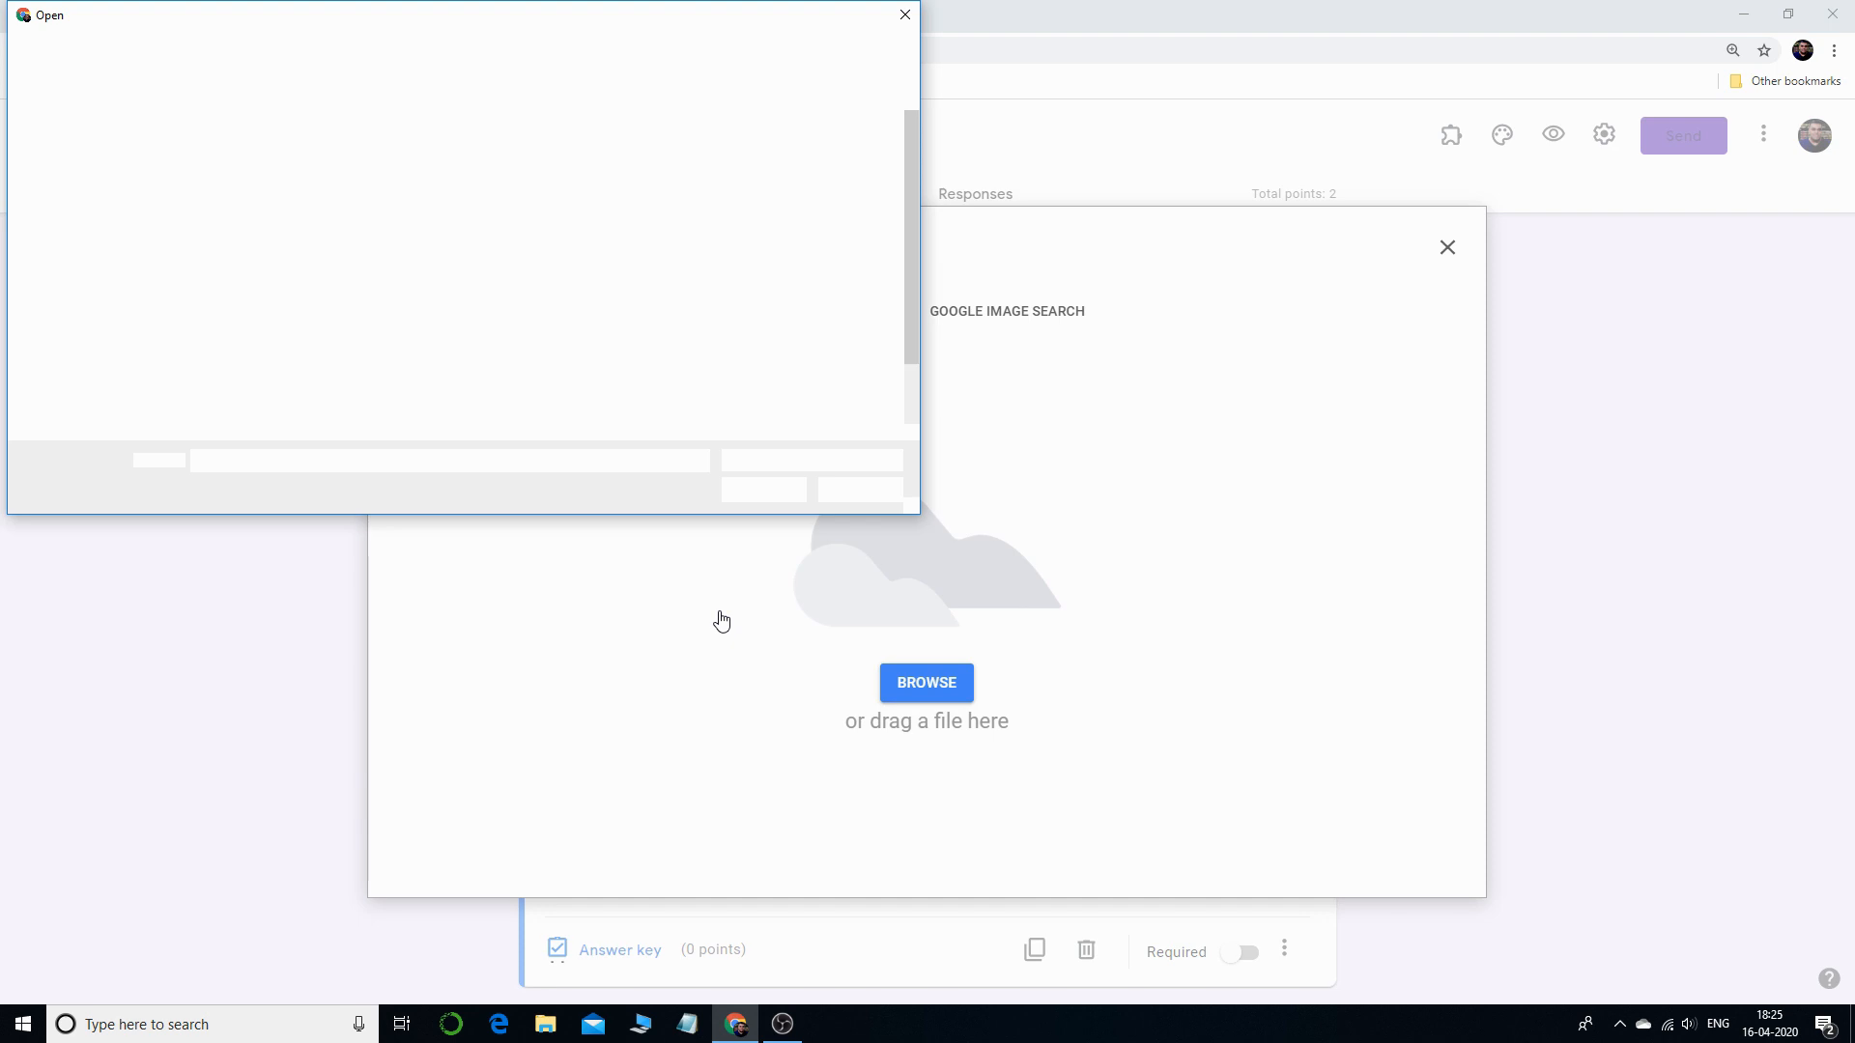
scroll(601, 413, "down", 1)
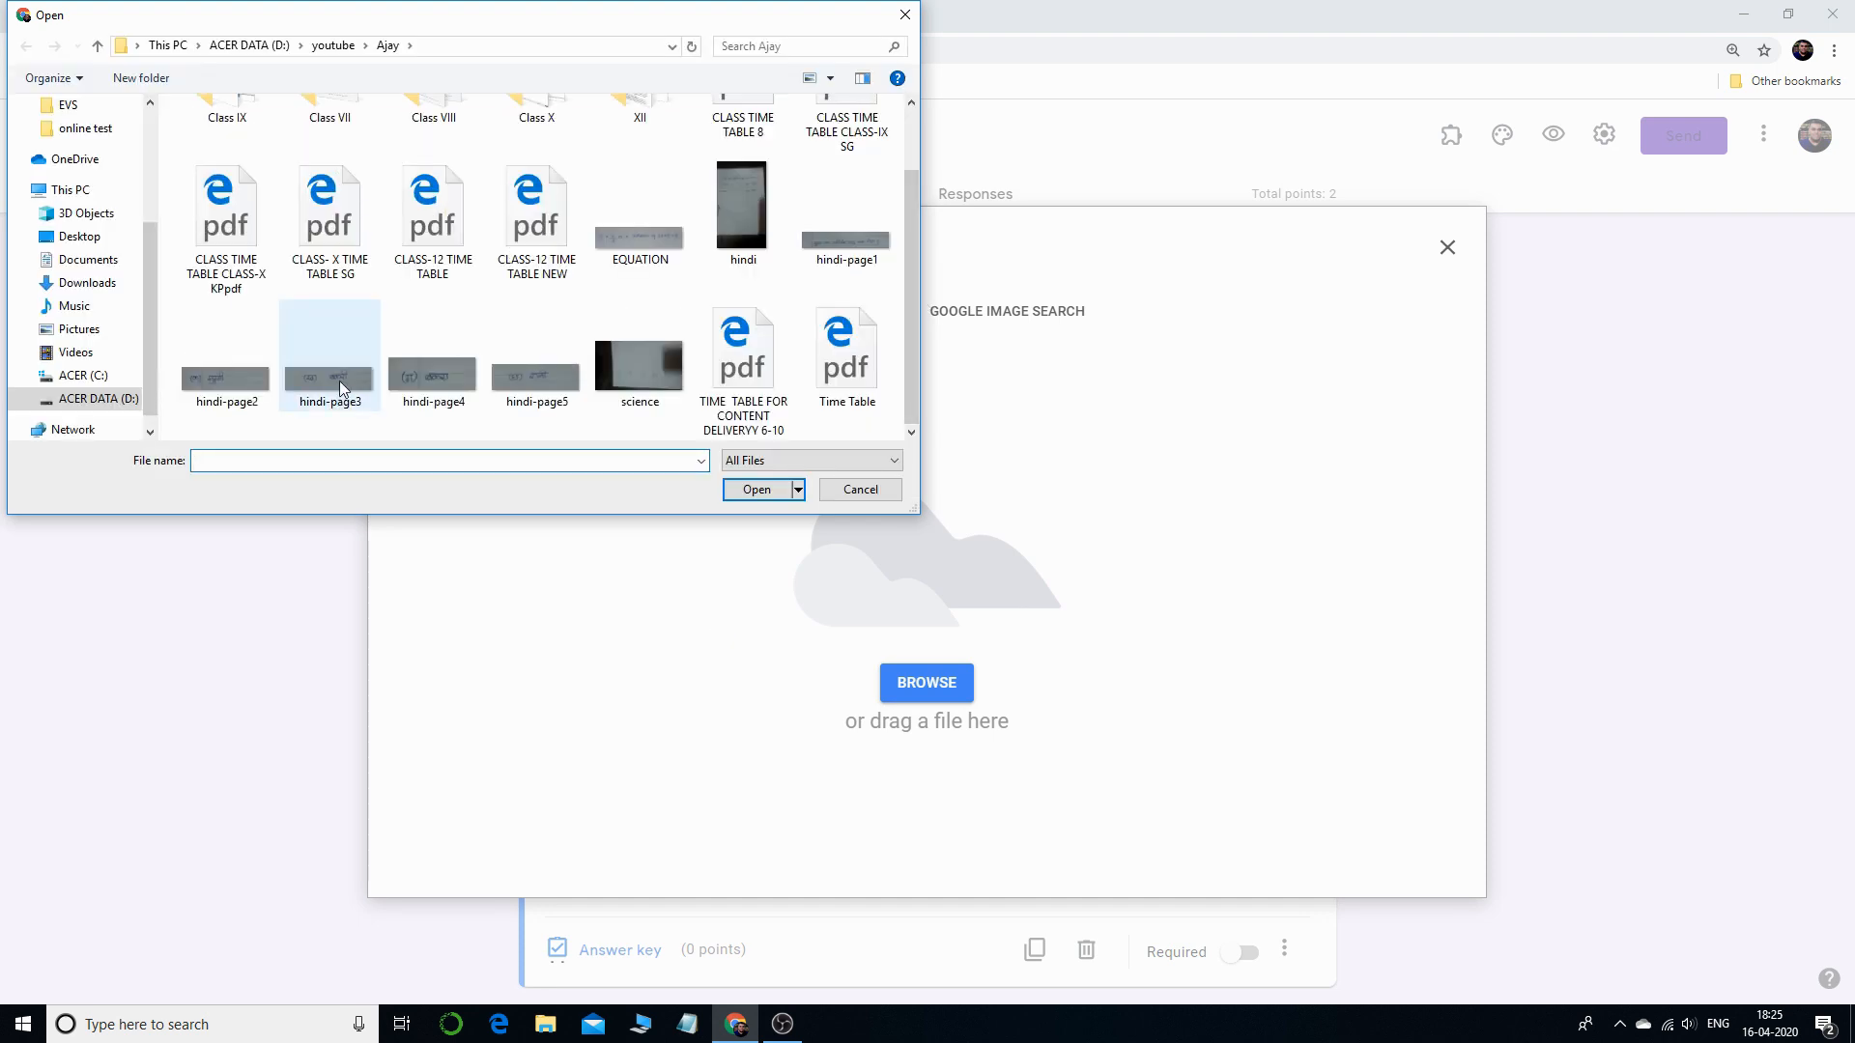
double_click(340, 385)
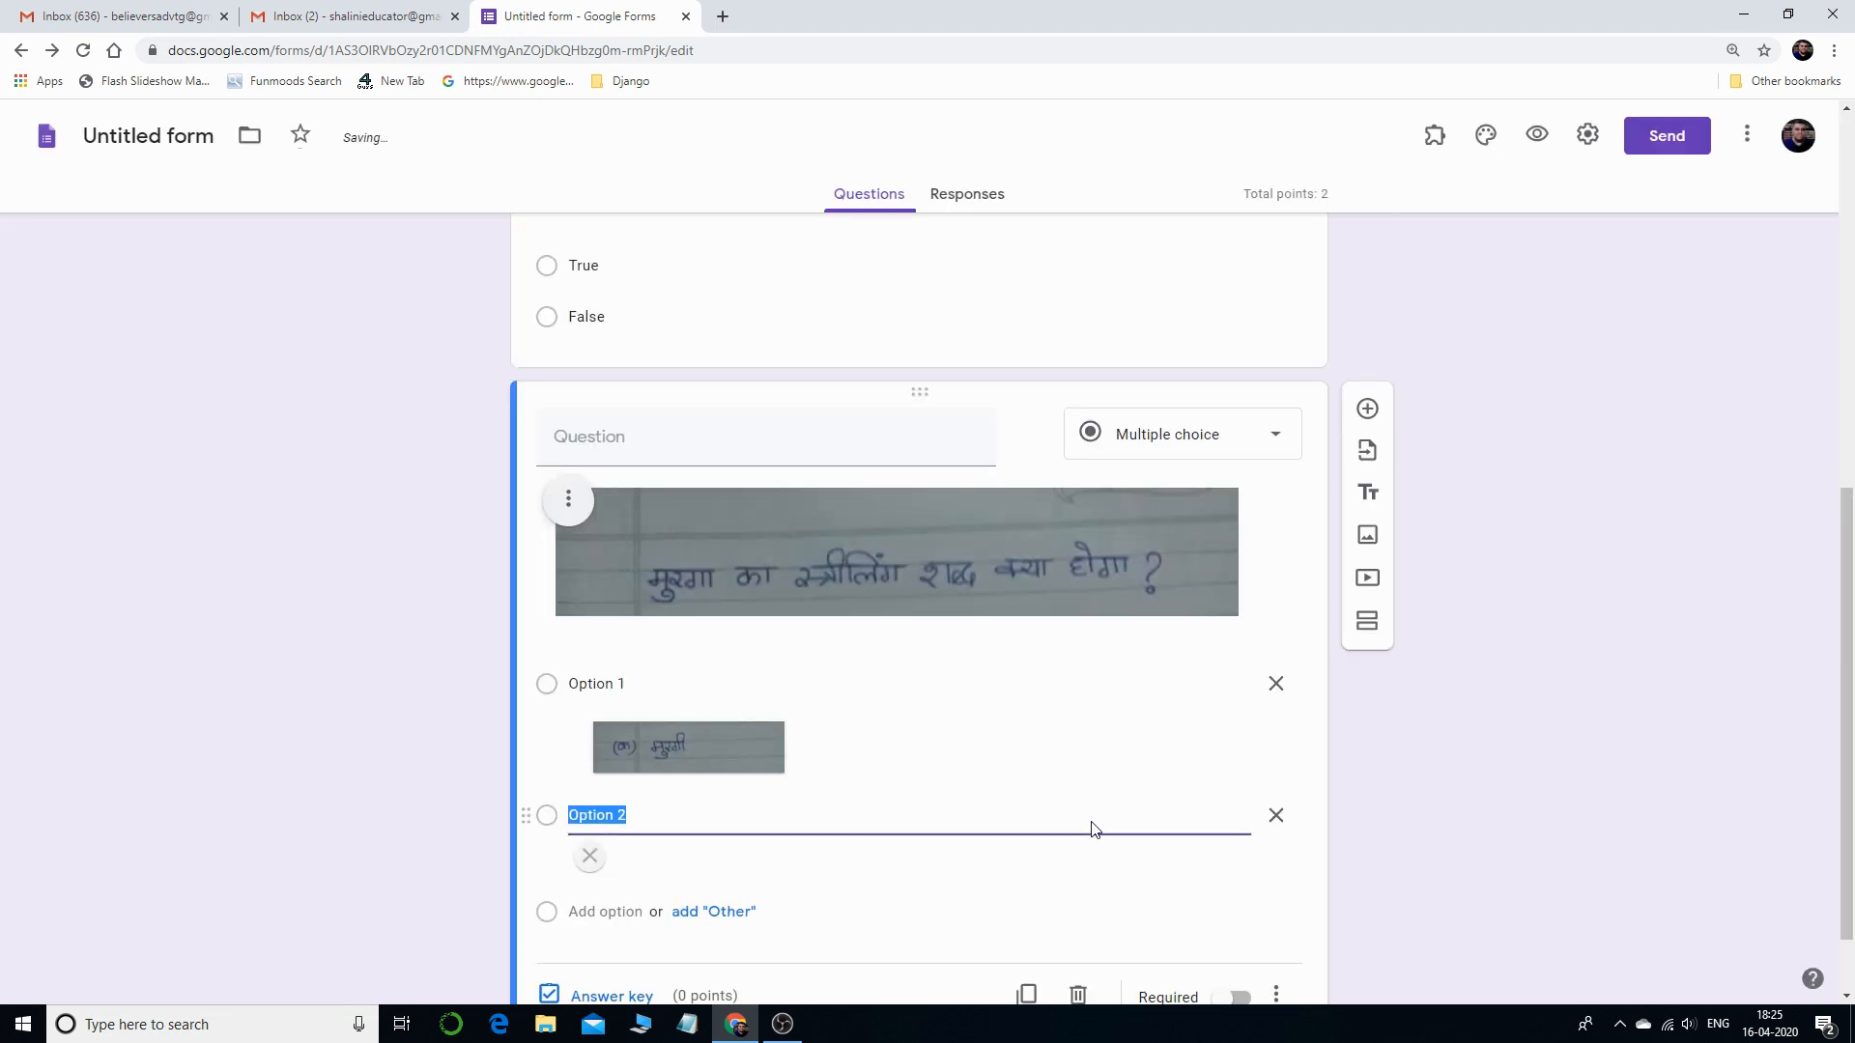
scroll(1080, 802, "down", 1)
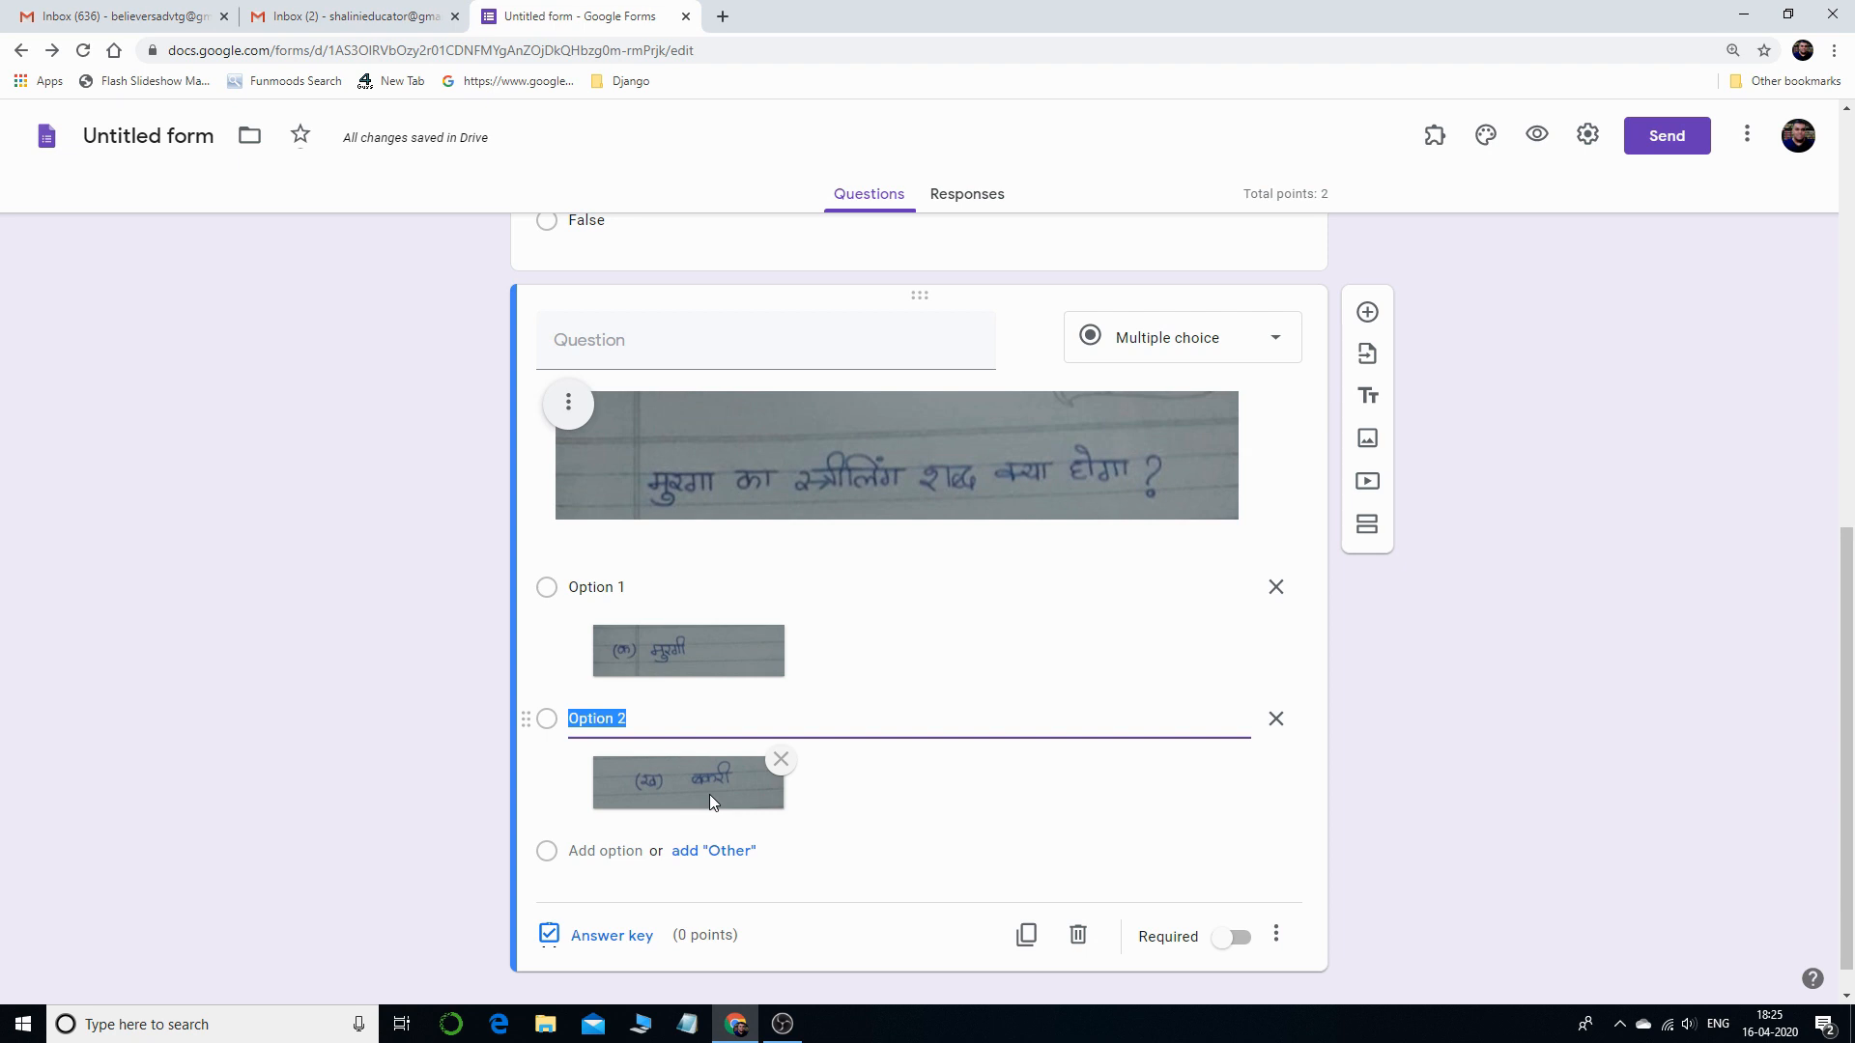
left_click(632, 943)
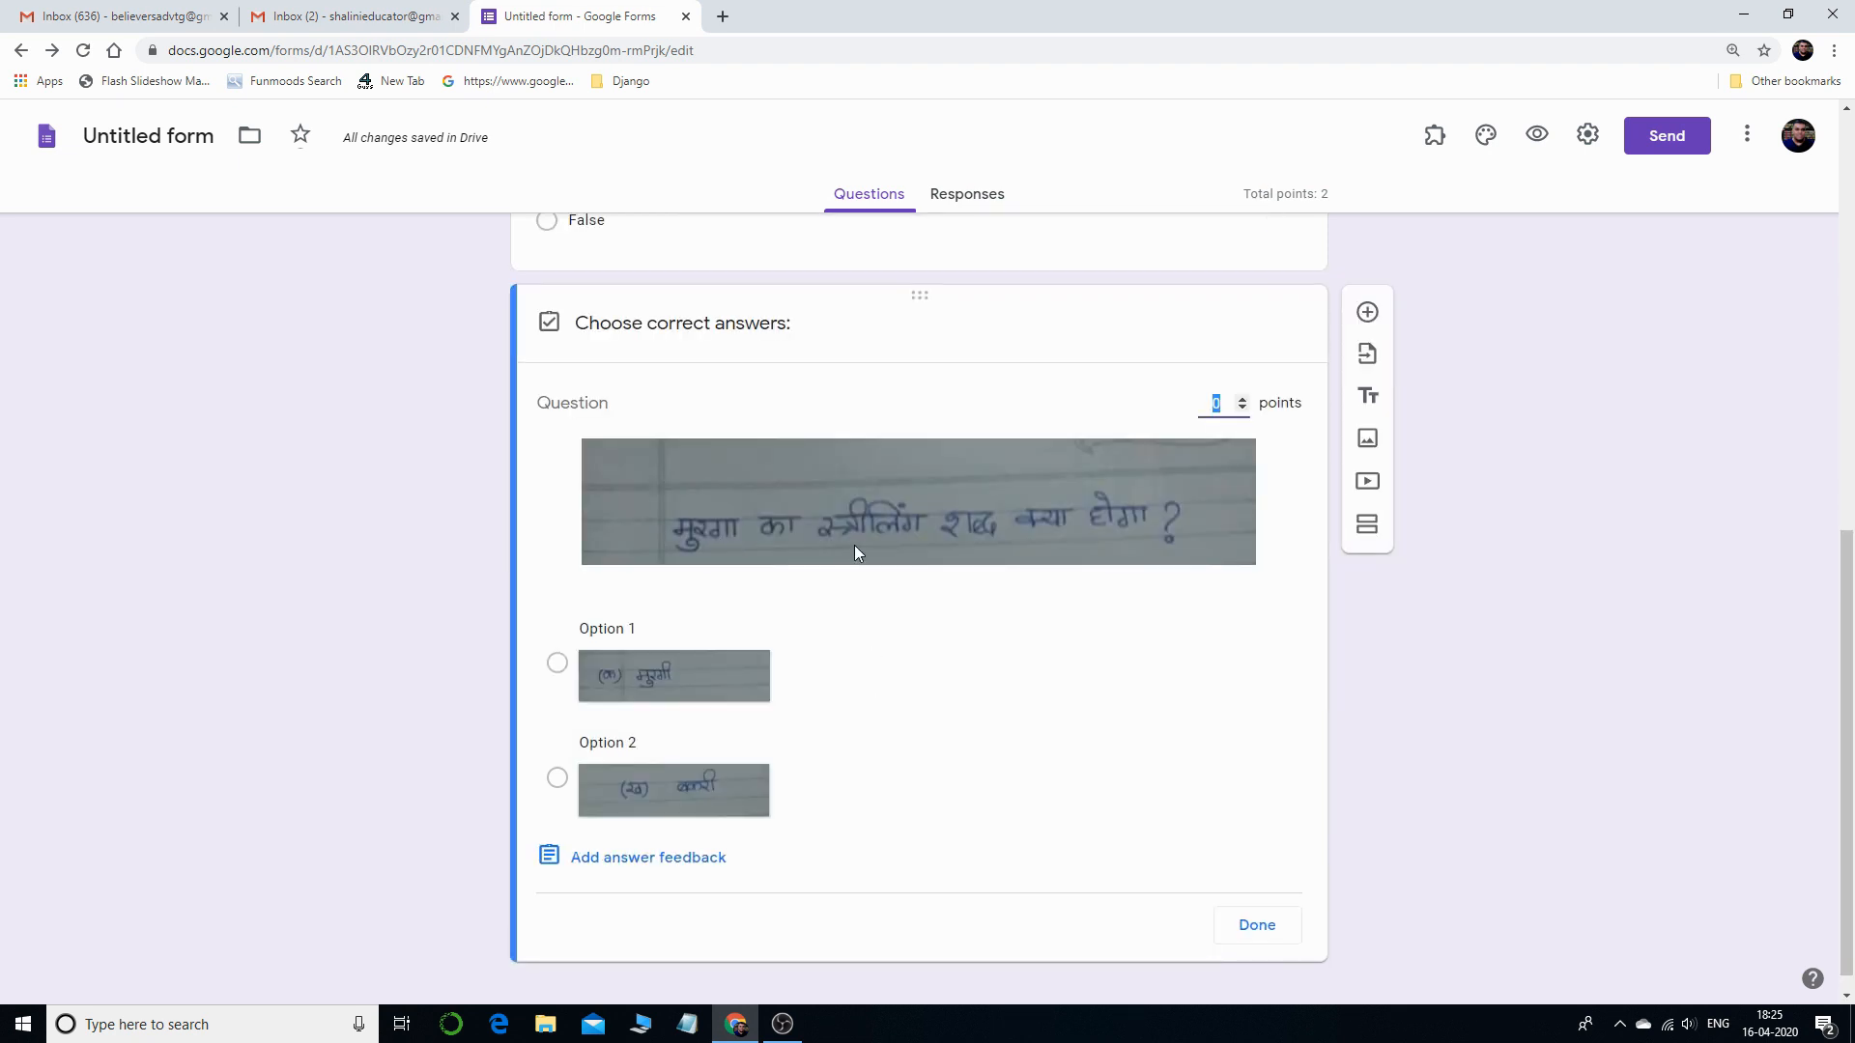
- Mark Option 1 correct for the Hindi question, worth 1 point
left_click(559, 664)
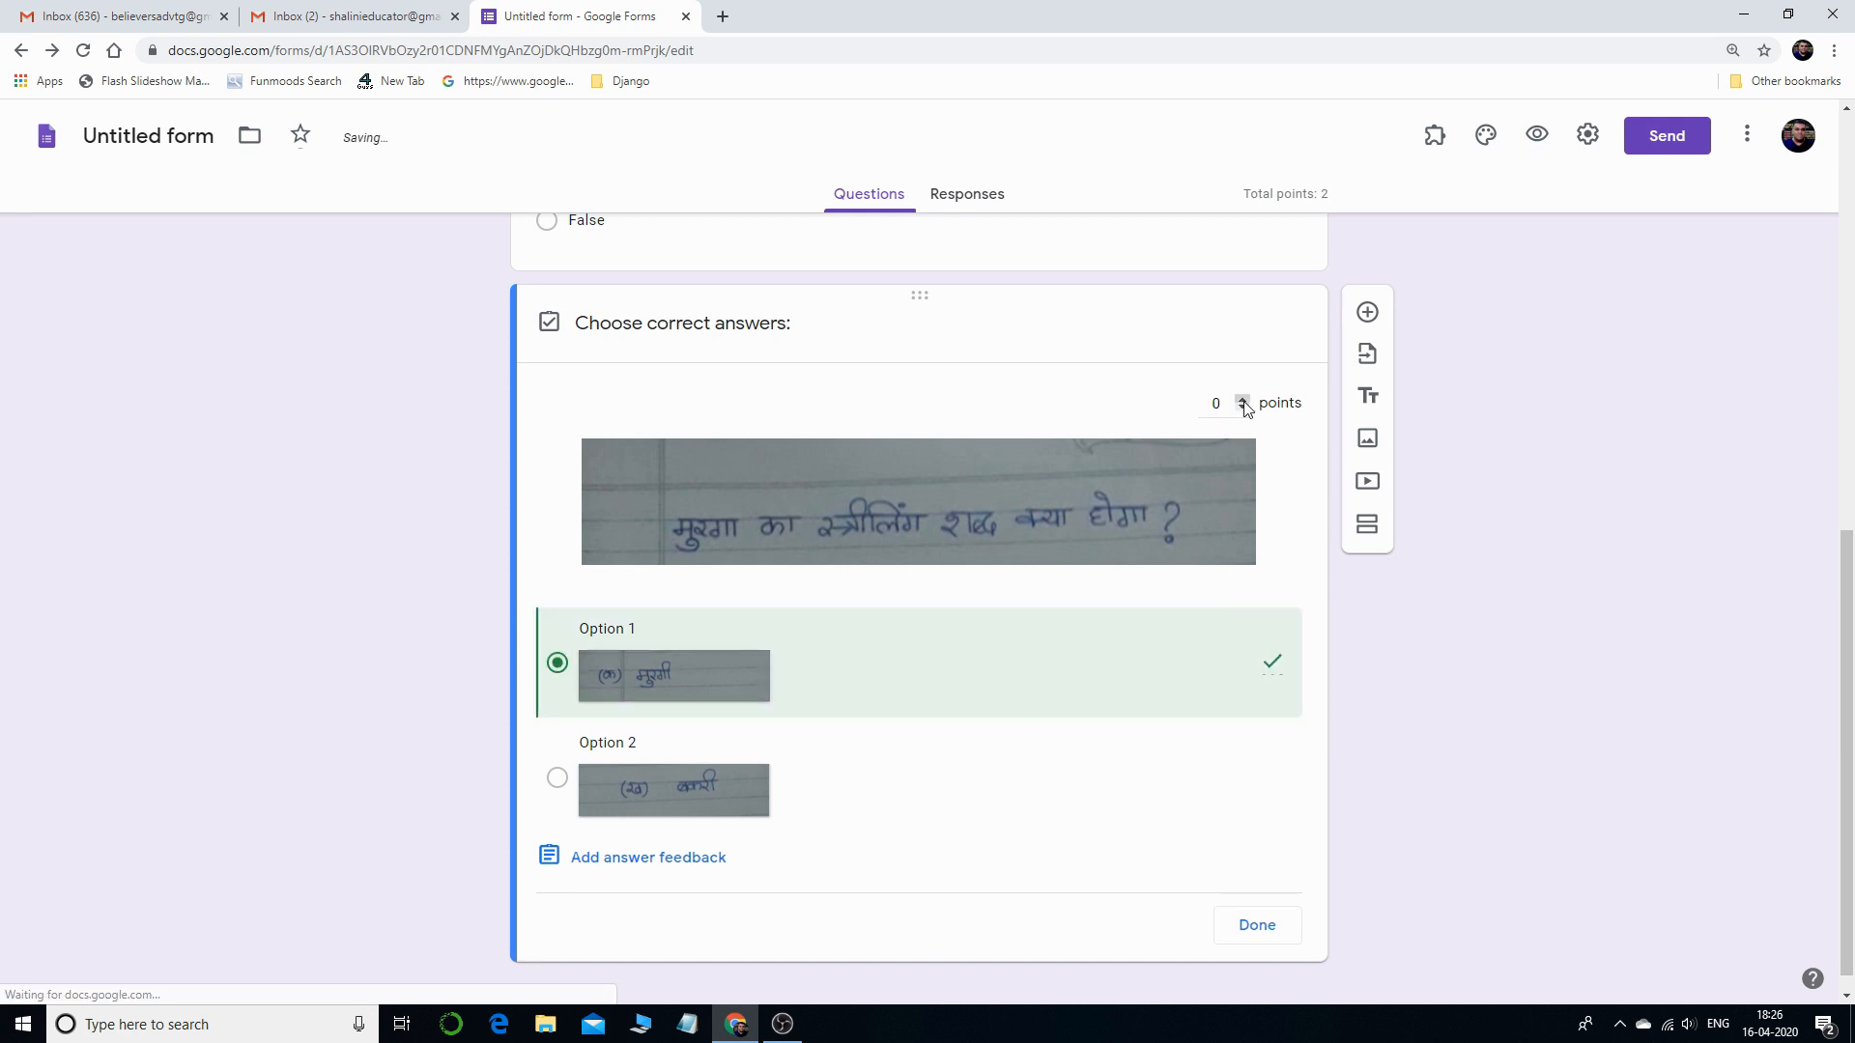
left_click(1243, 401)
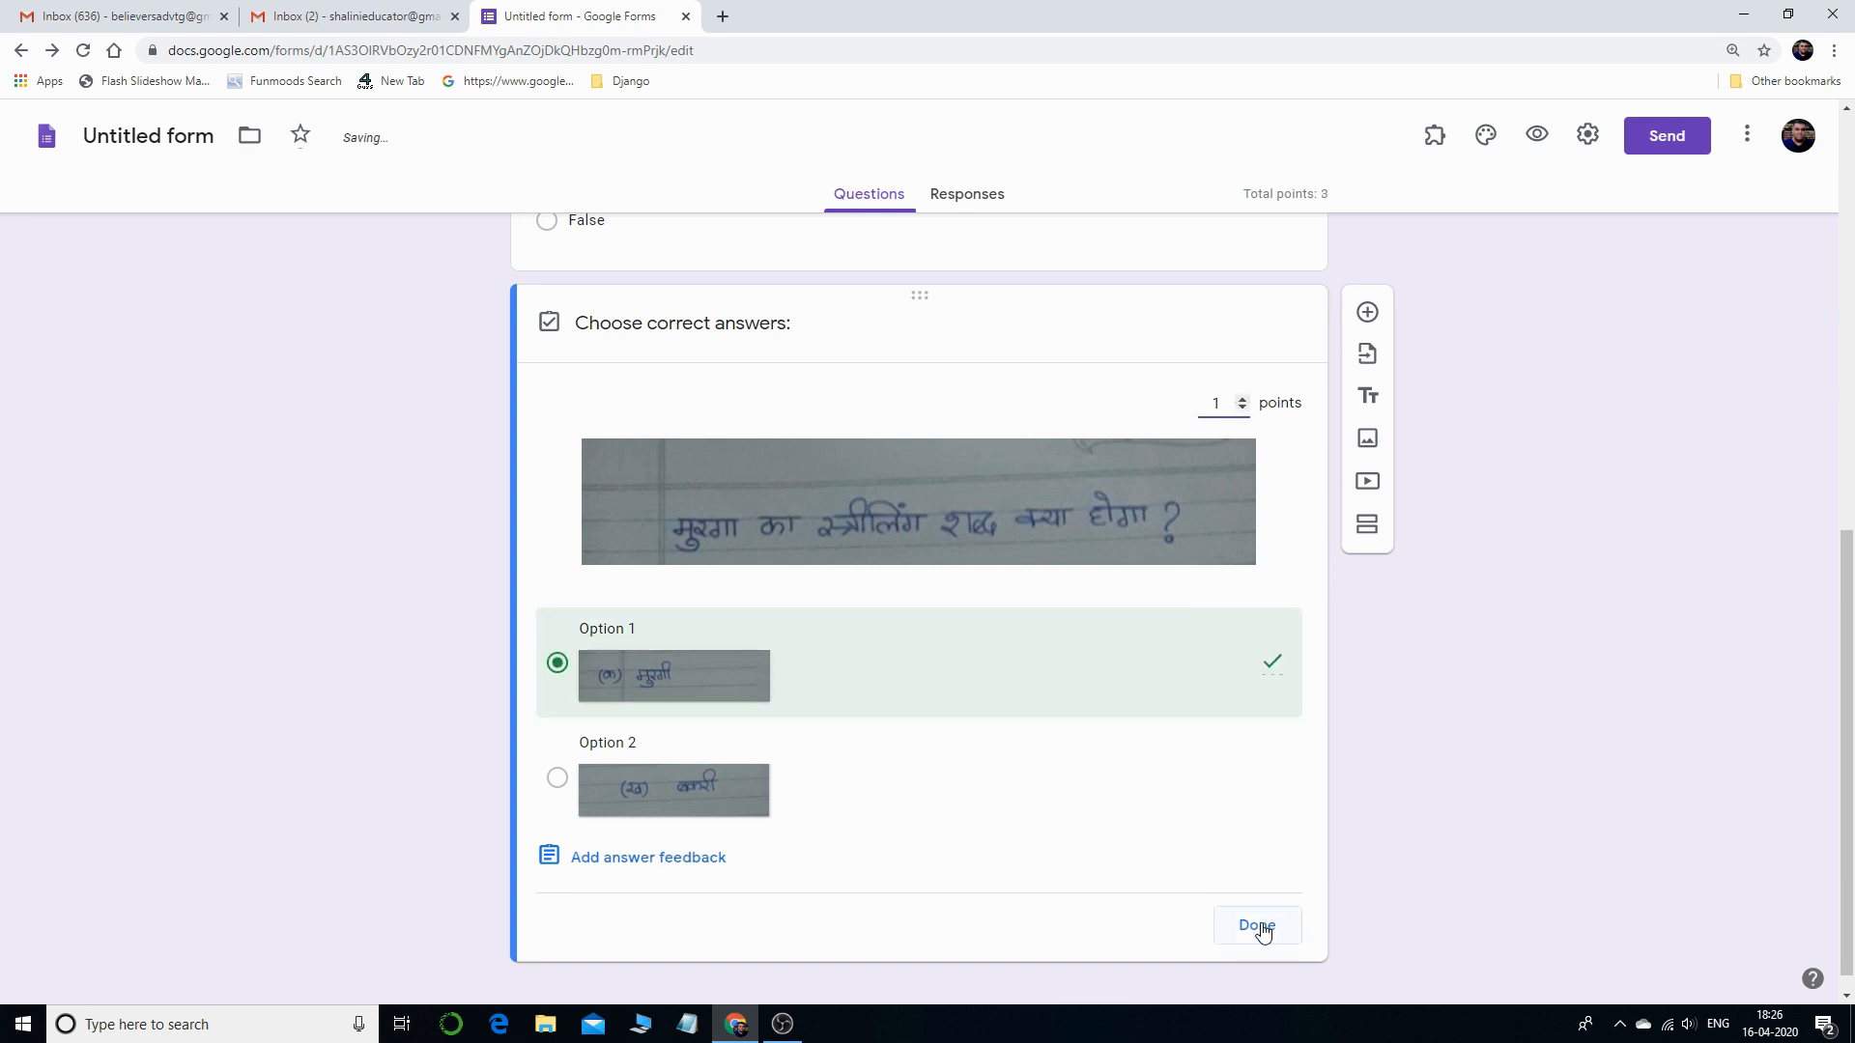
left_click(1258, 925)
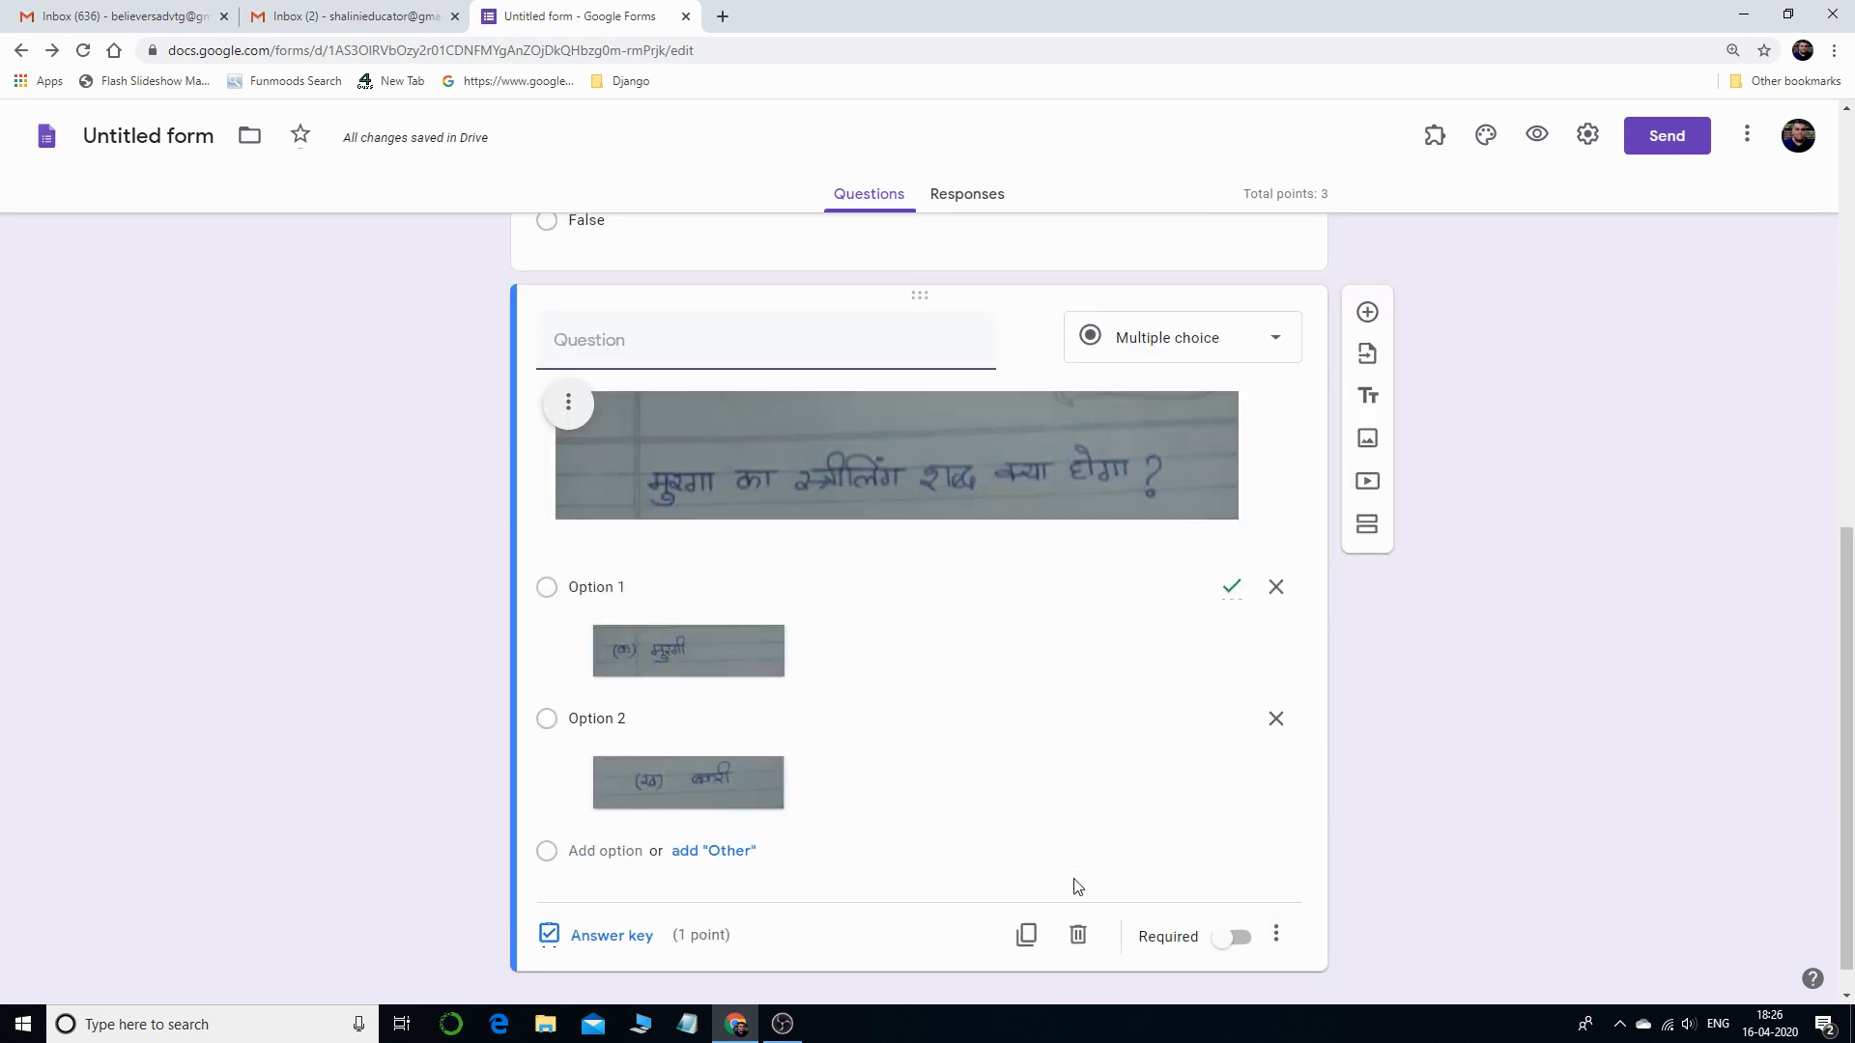
- Check the answers set on the RAM, True/False and Hindi image questions
scroll(1075, 861, "up", 12)
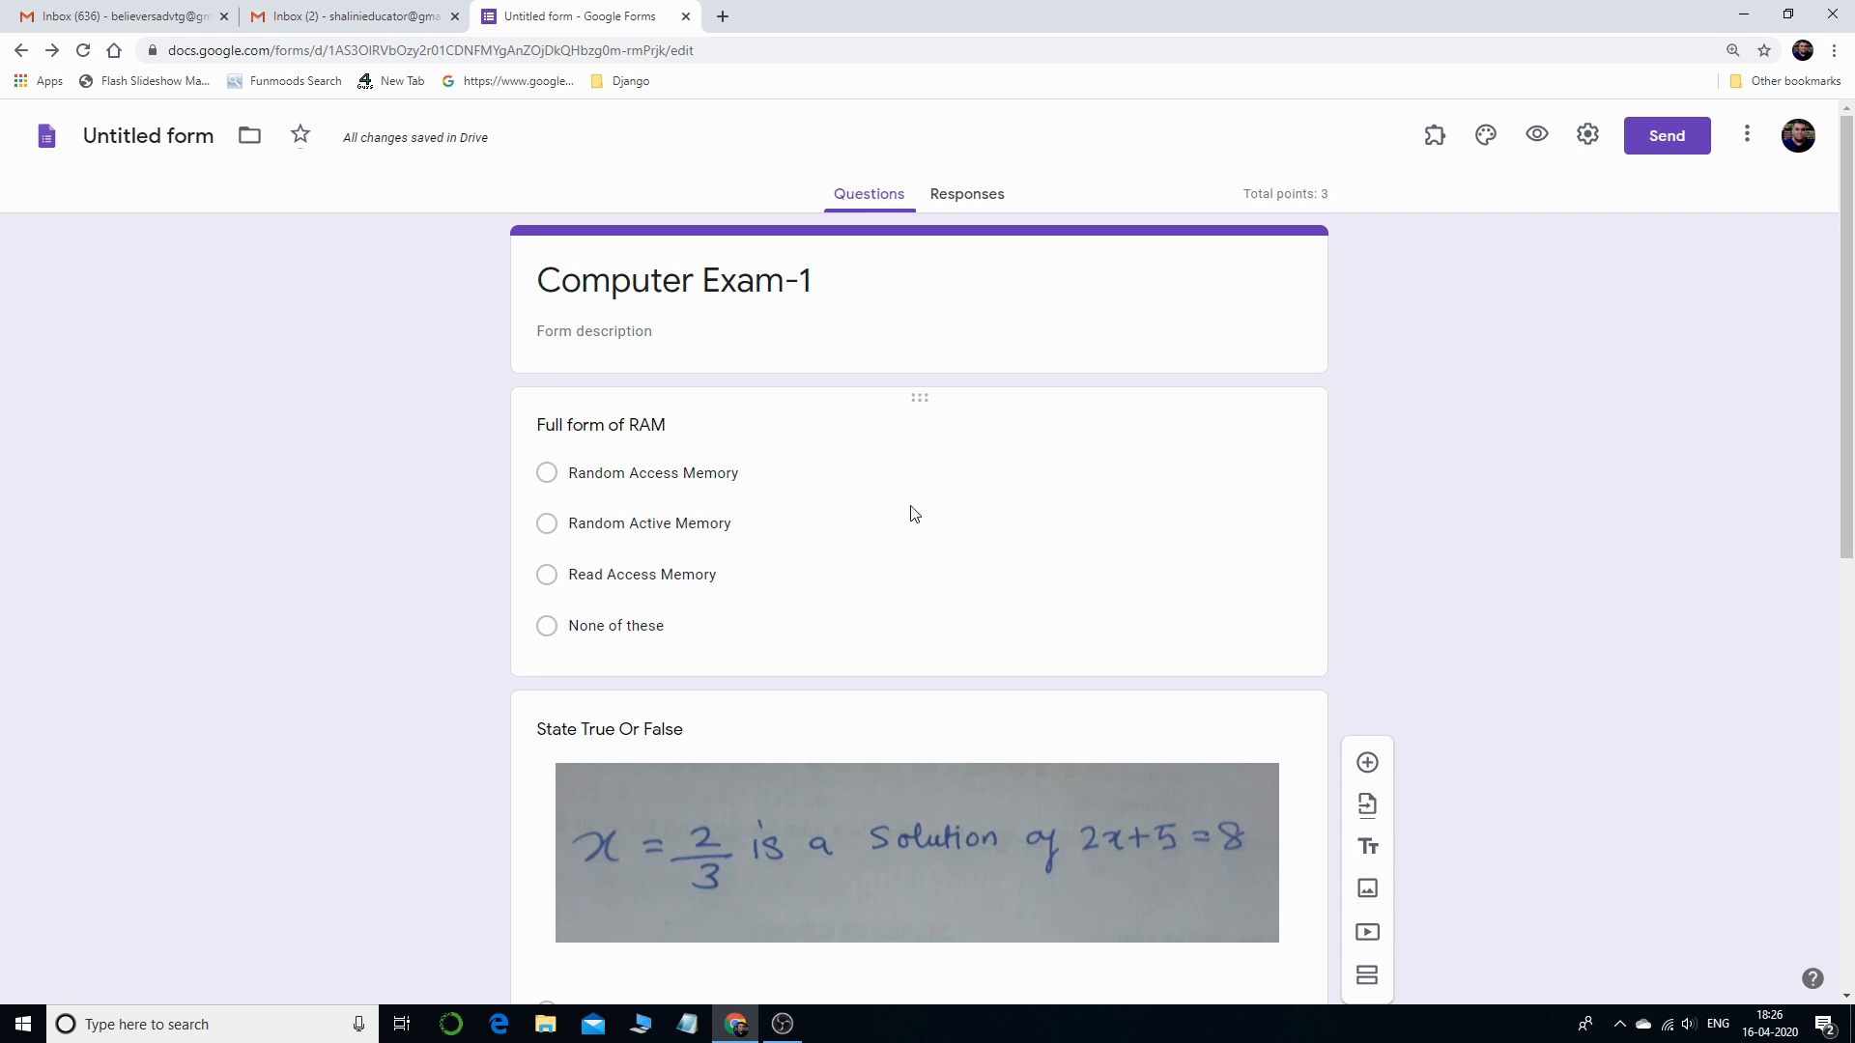
scroll(973, 514, "down", 3)
scroll(981, 562, "up", 3)
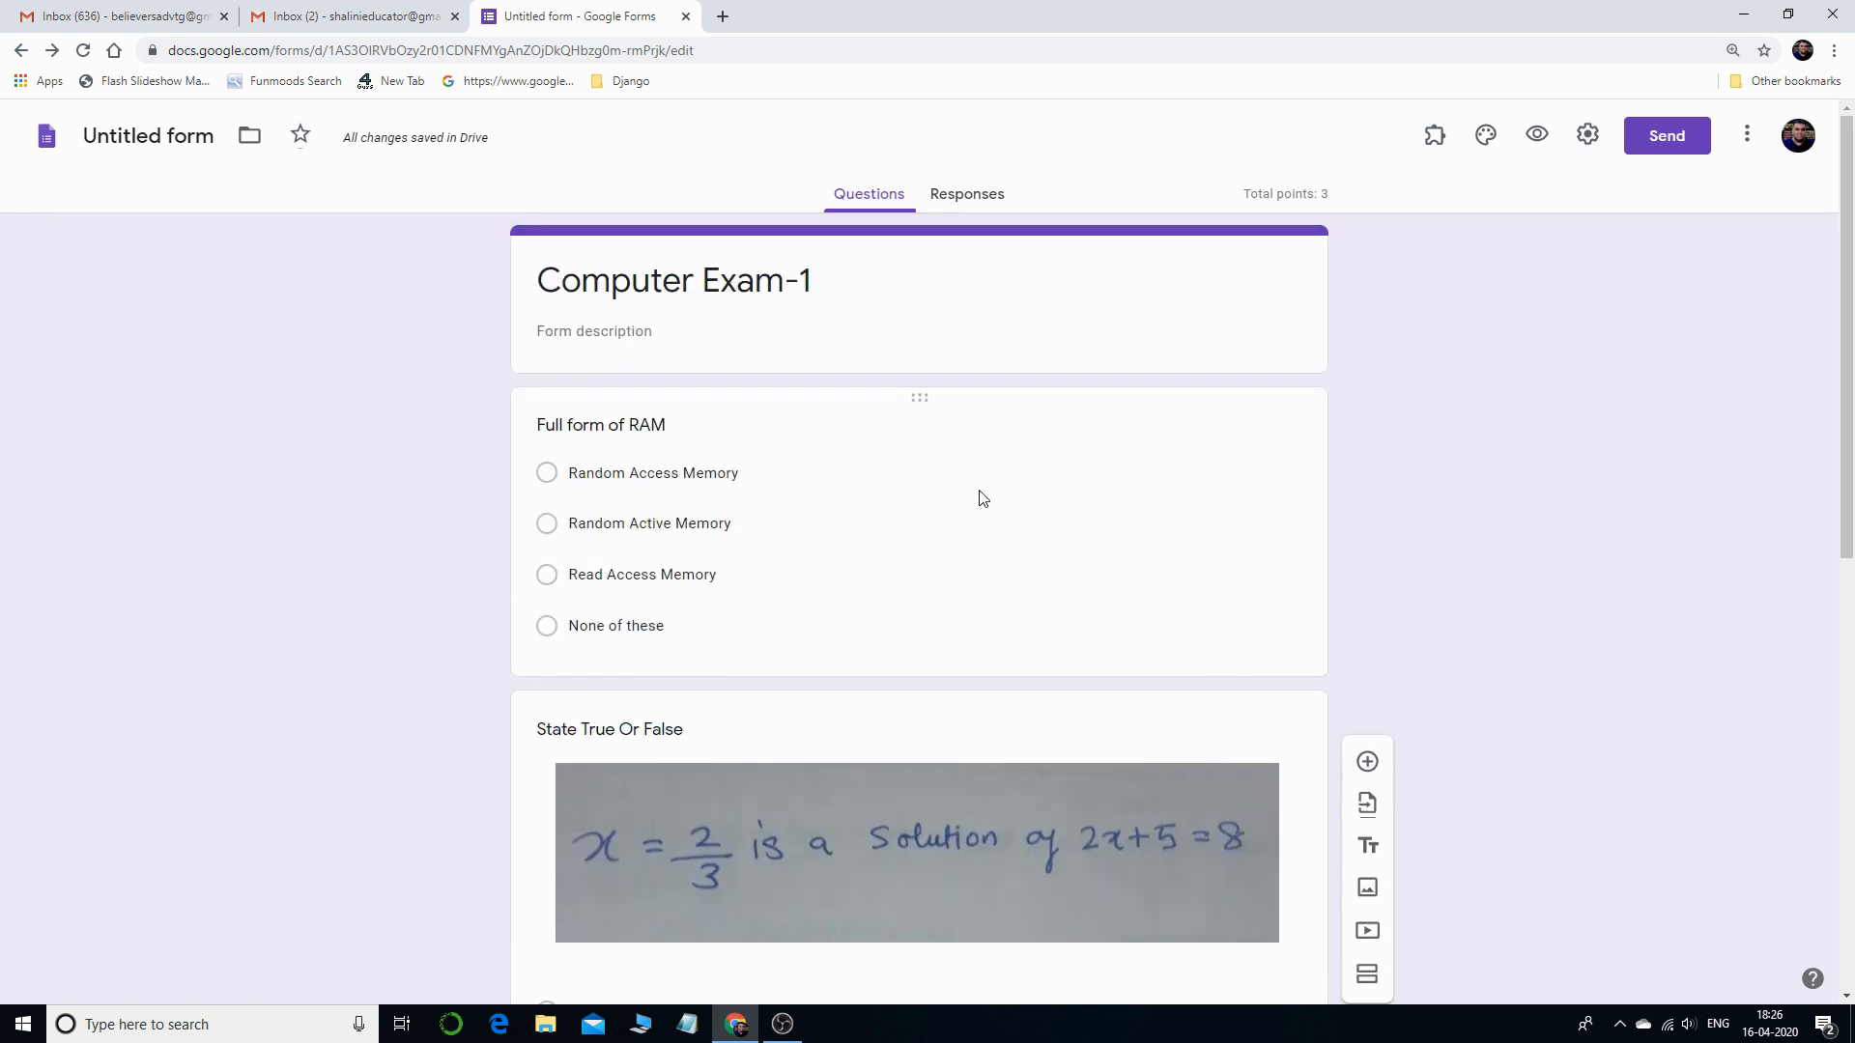
left_click(982, 497)
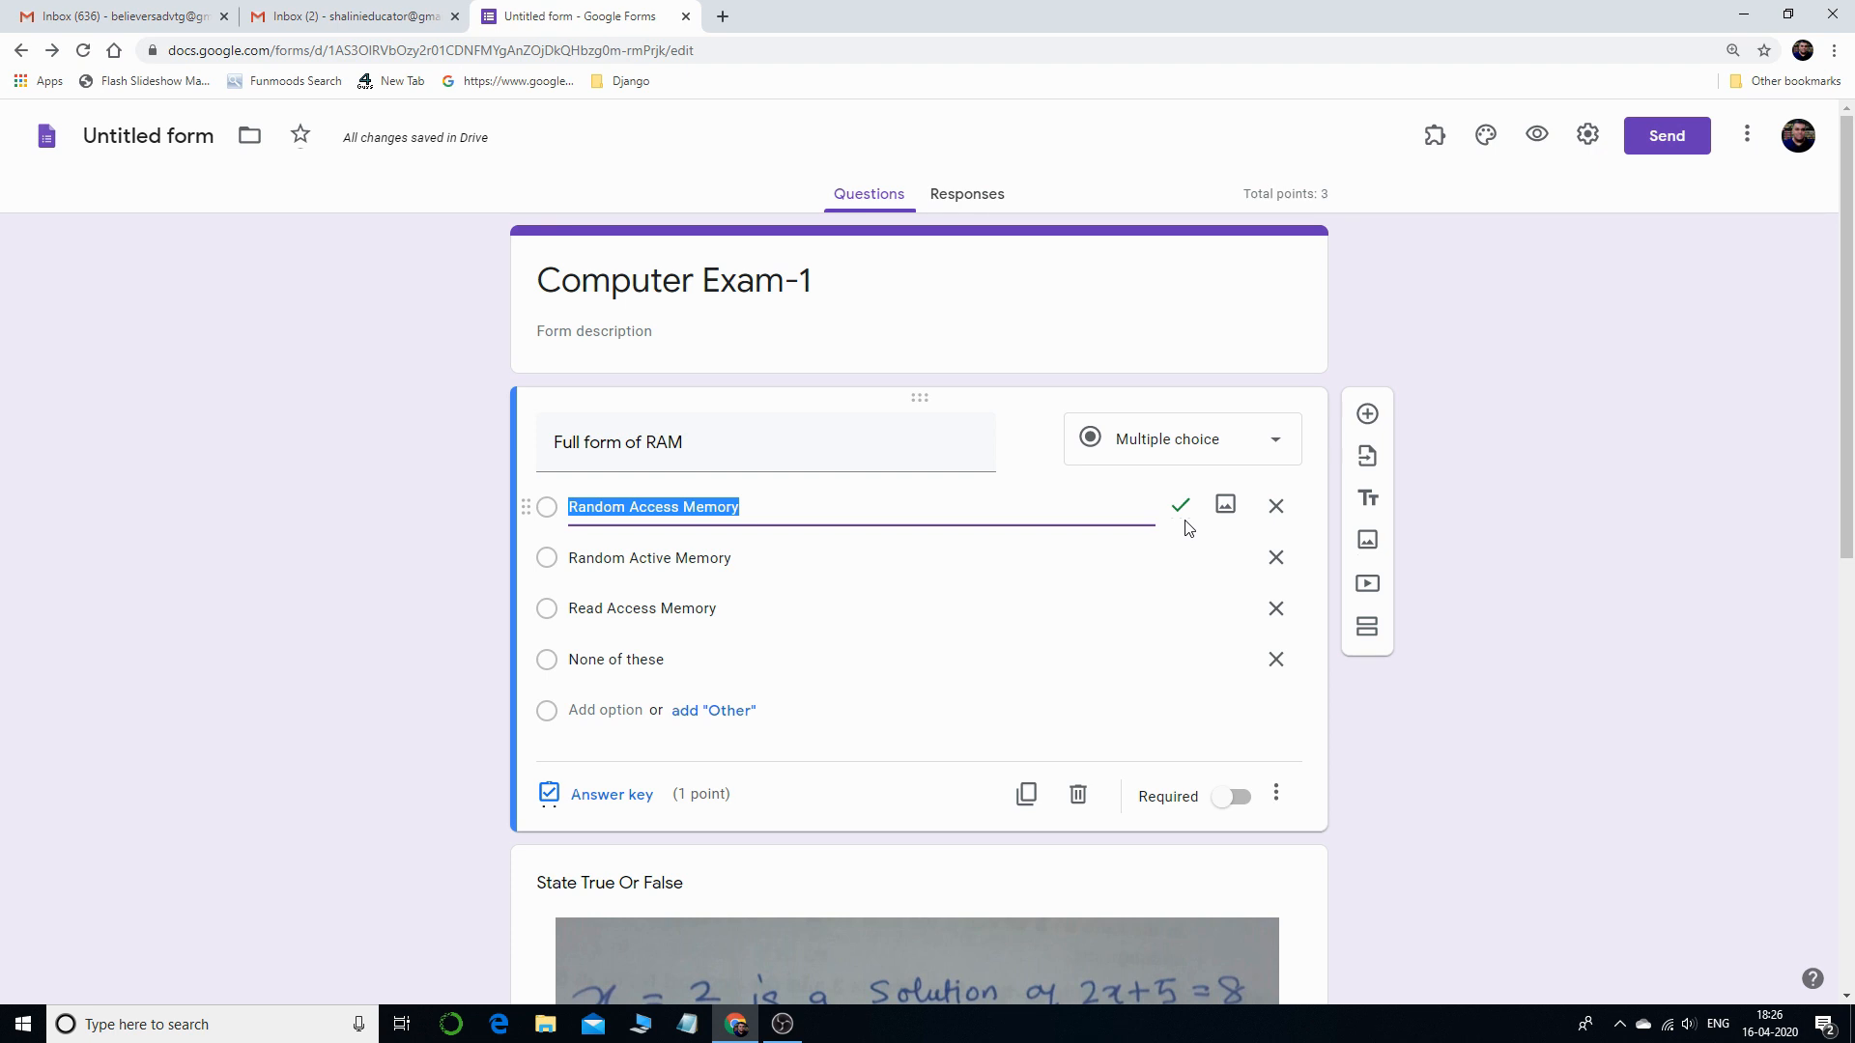
scroll(1159, 531, "down", 4)
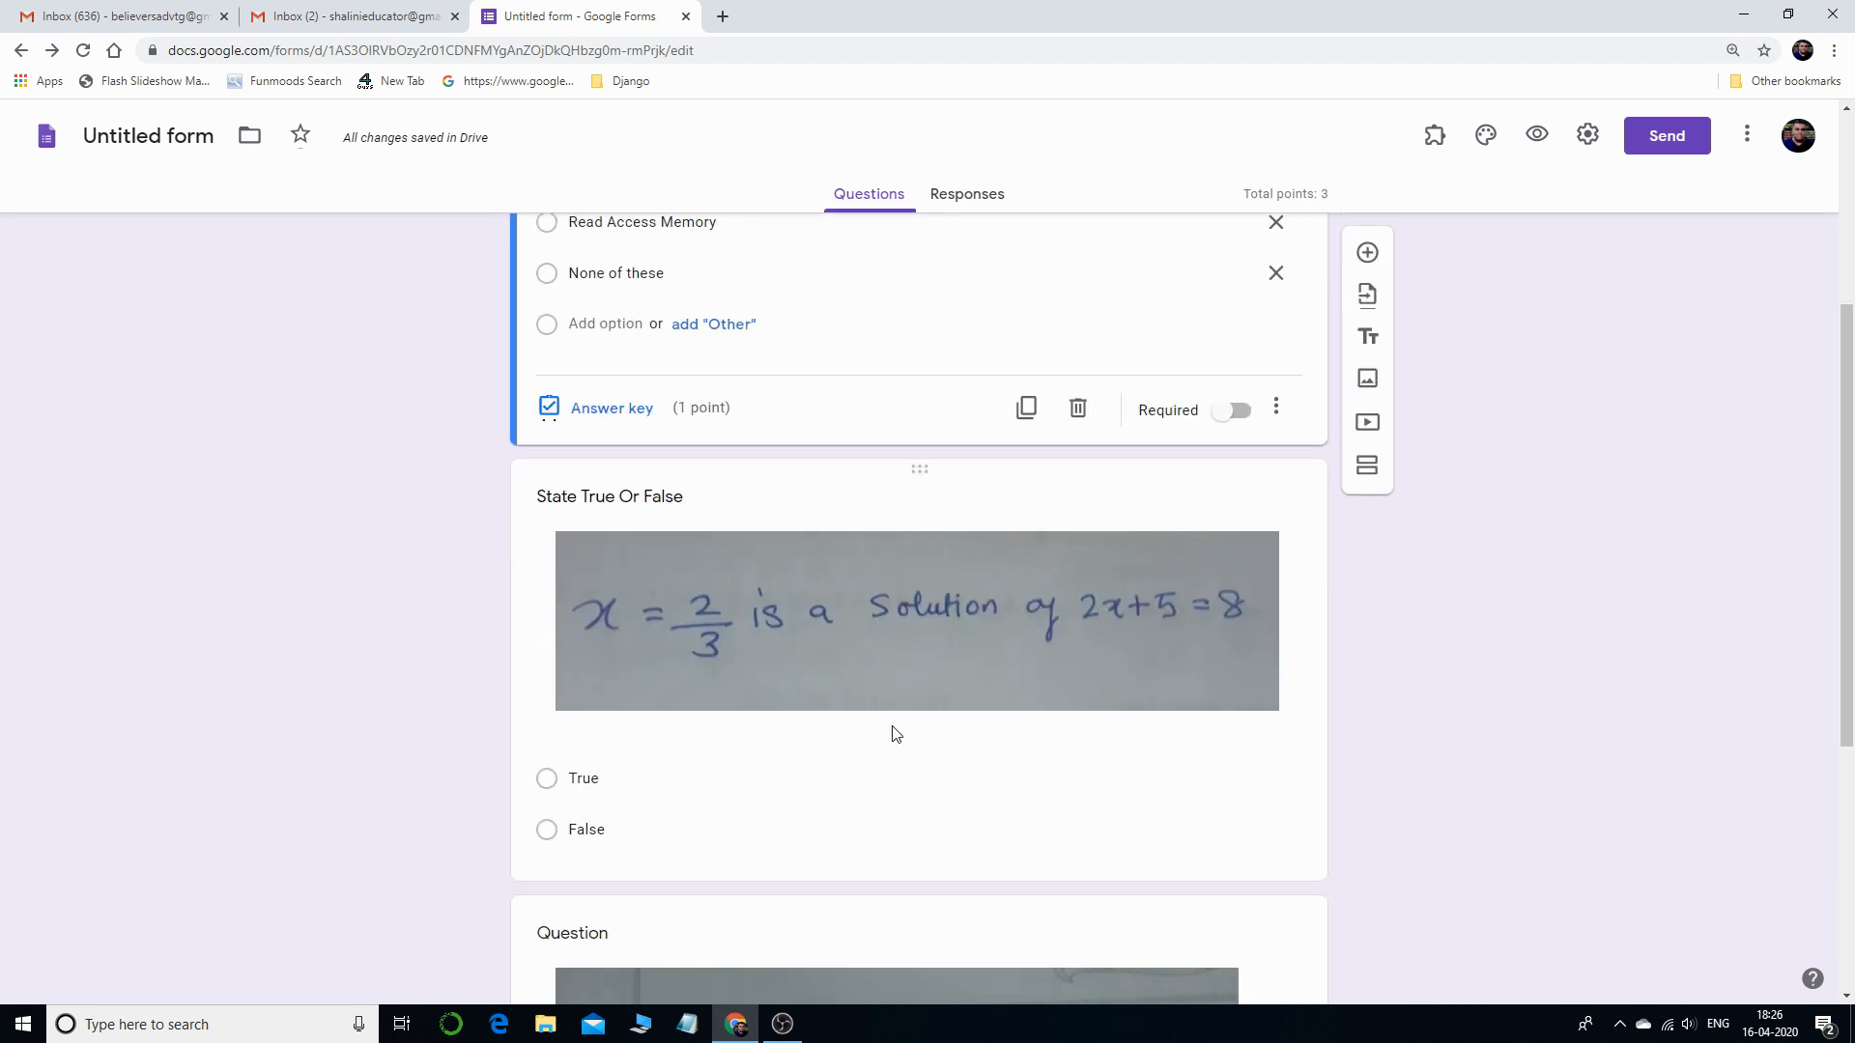
left_click(901, 760)
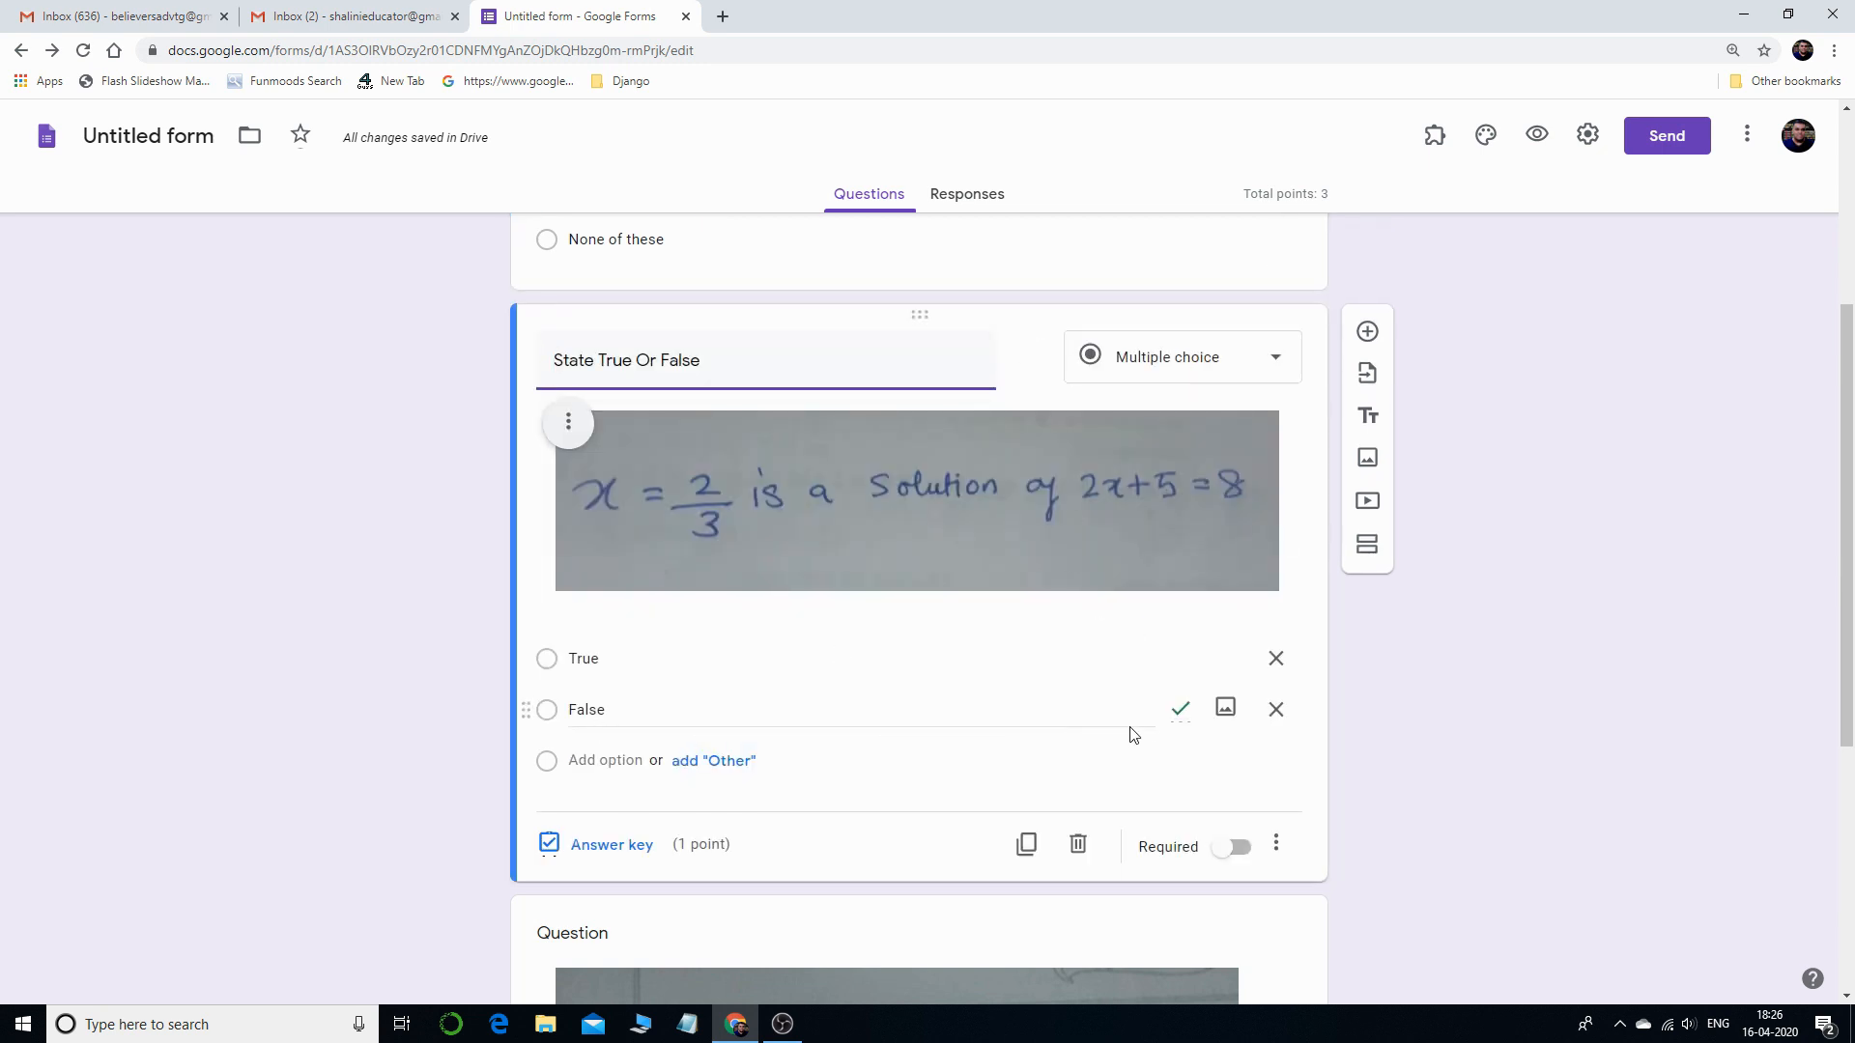
scroll(1102, 732, "down", 4)
left_click(1130, 815)
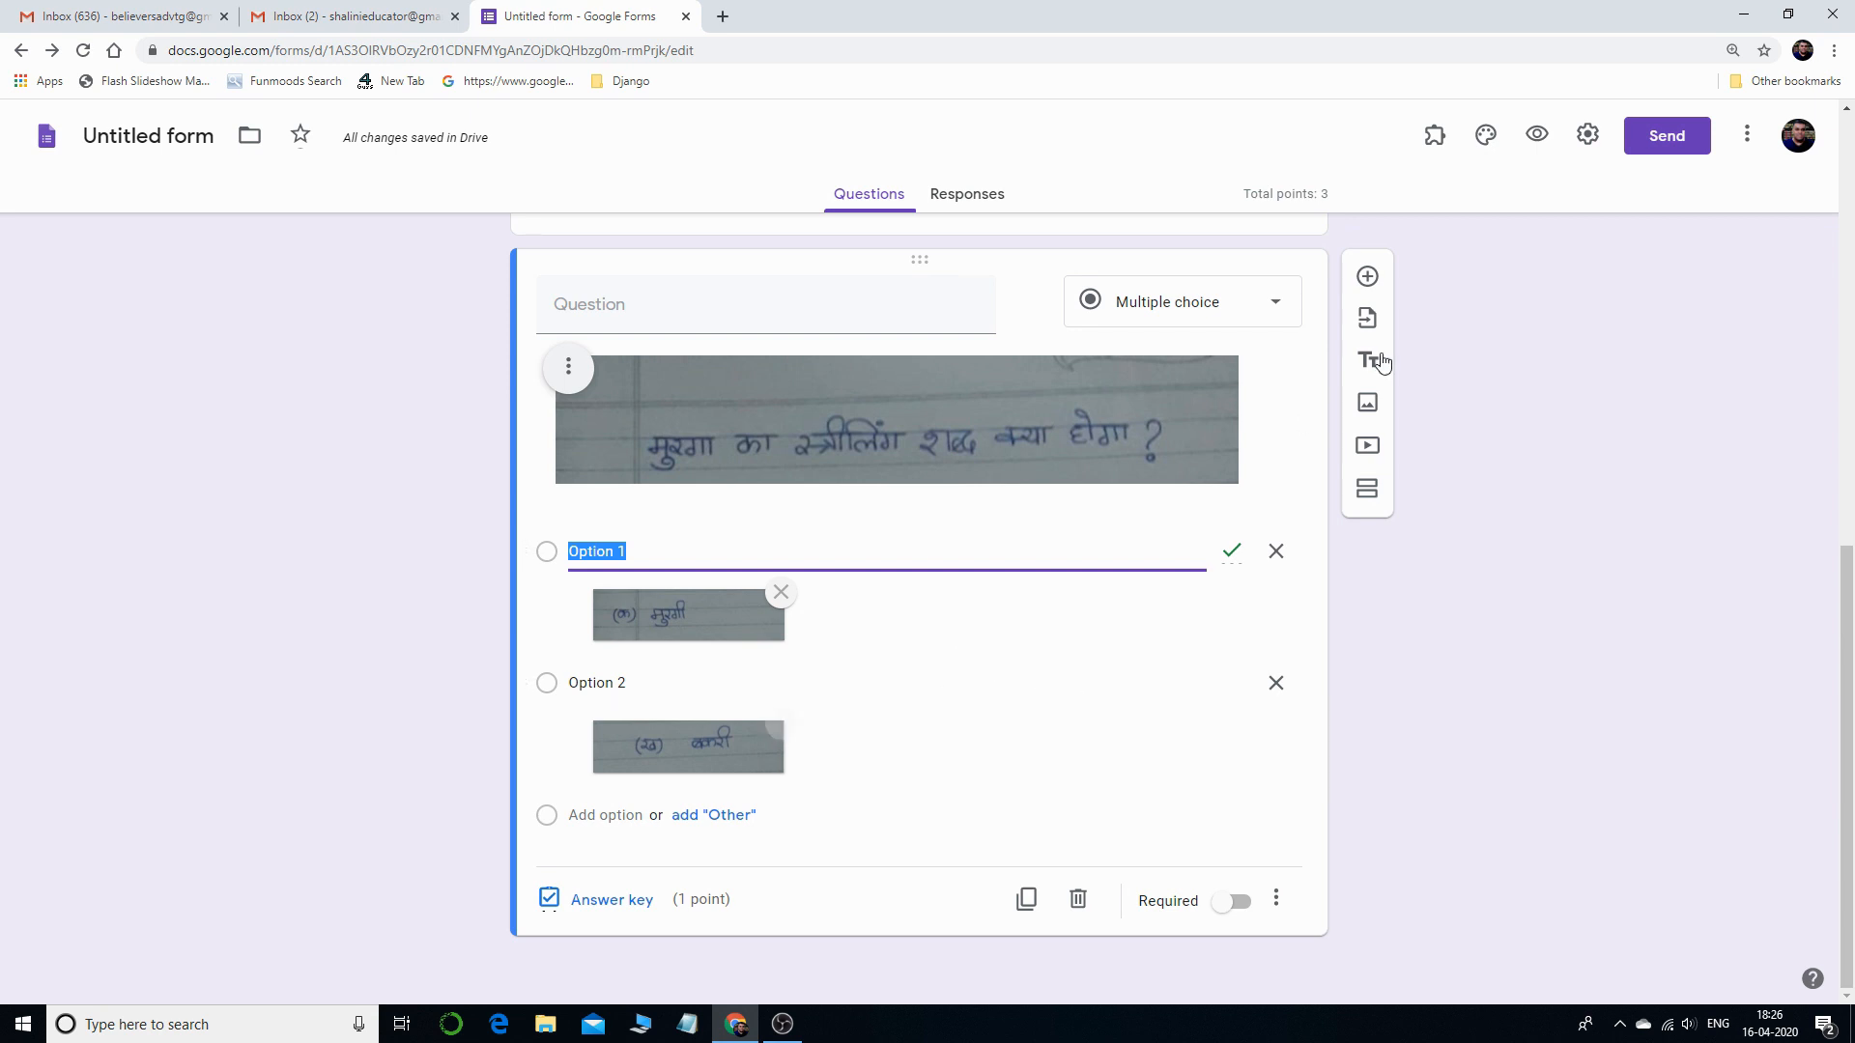
- Search YouTube for 'english speedh' and insert Muniba Mazari's 'We all are Perfectly Imperfect' speech video
left_click(1374, 454)
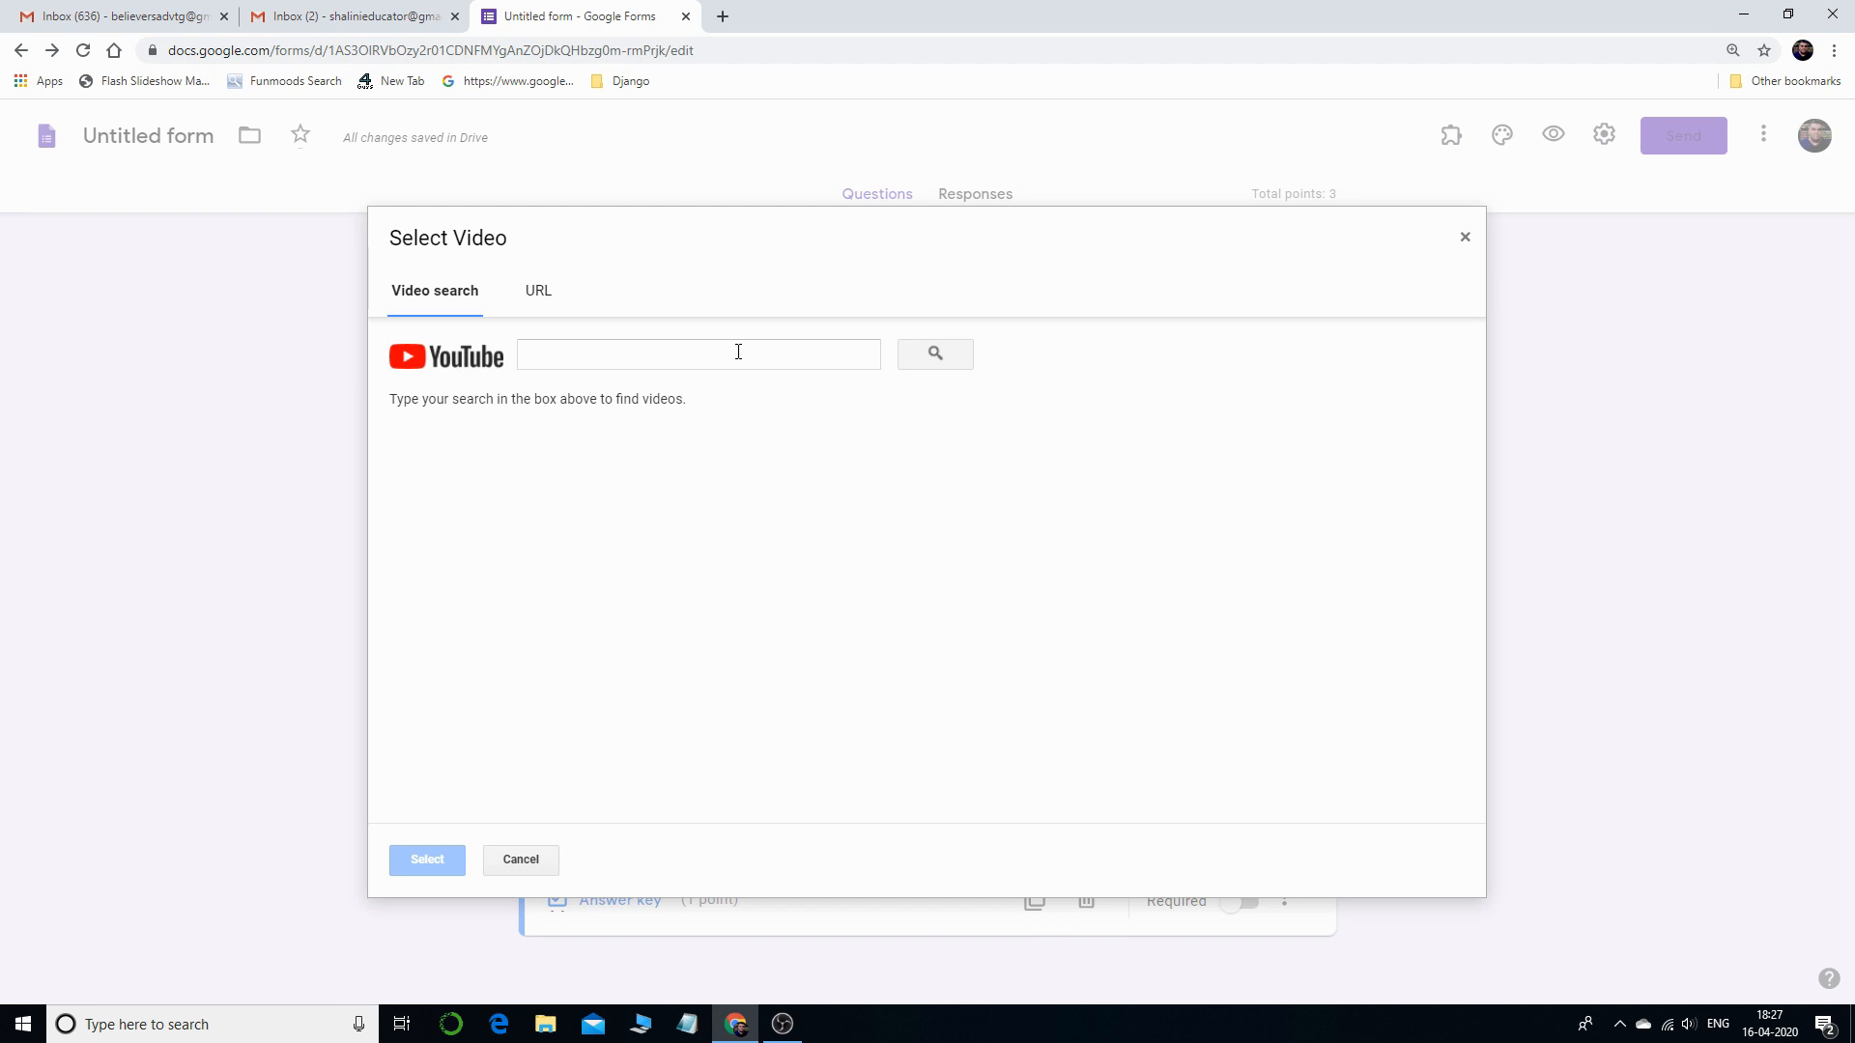
left_click(738, 352)
type("englis")
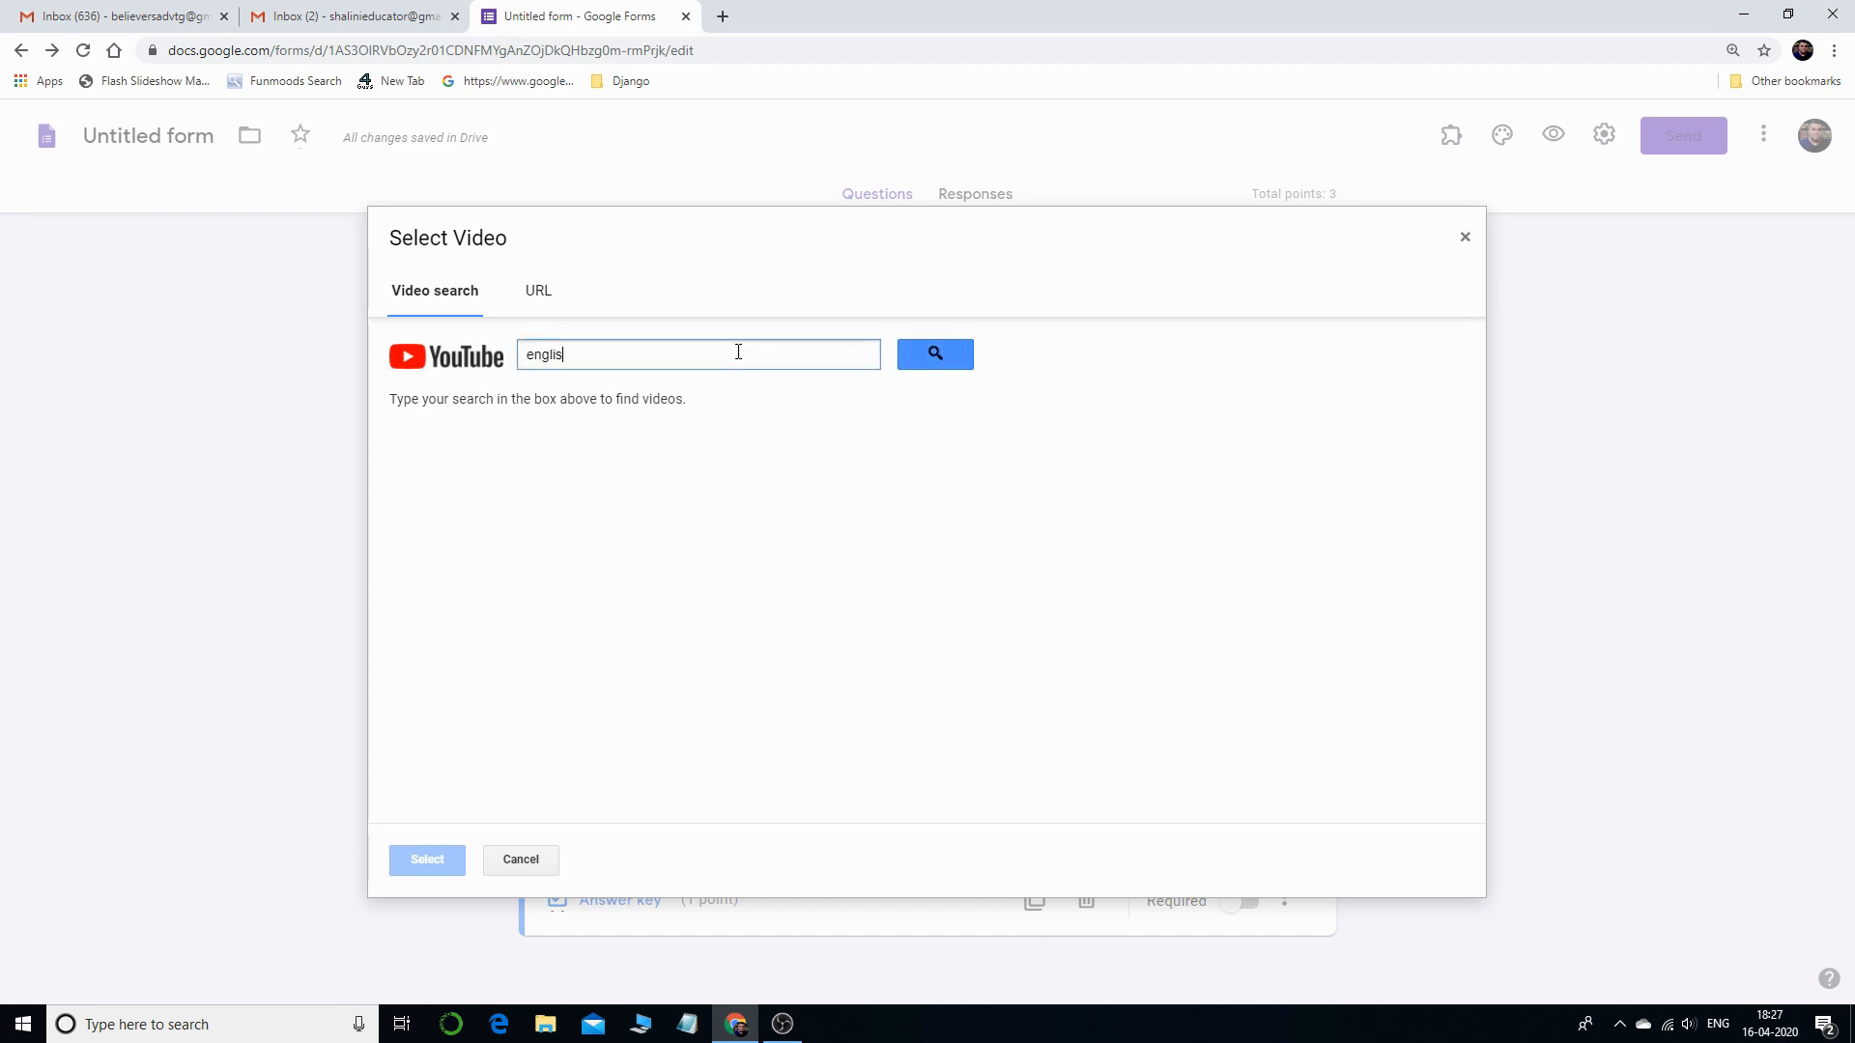
type("h speed")
type("h")
left_click(937, 366)
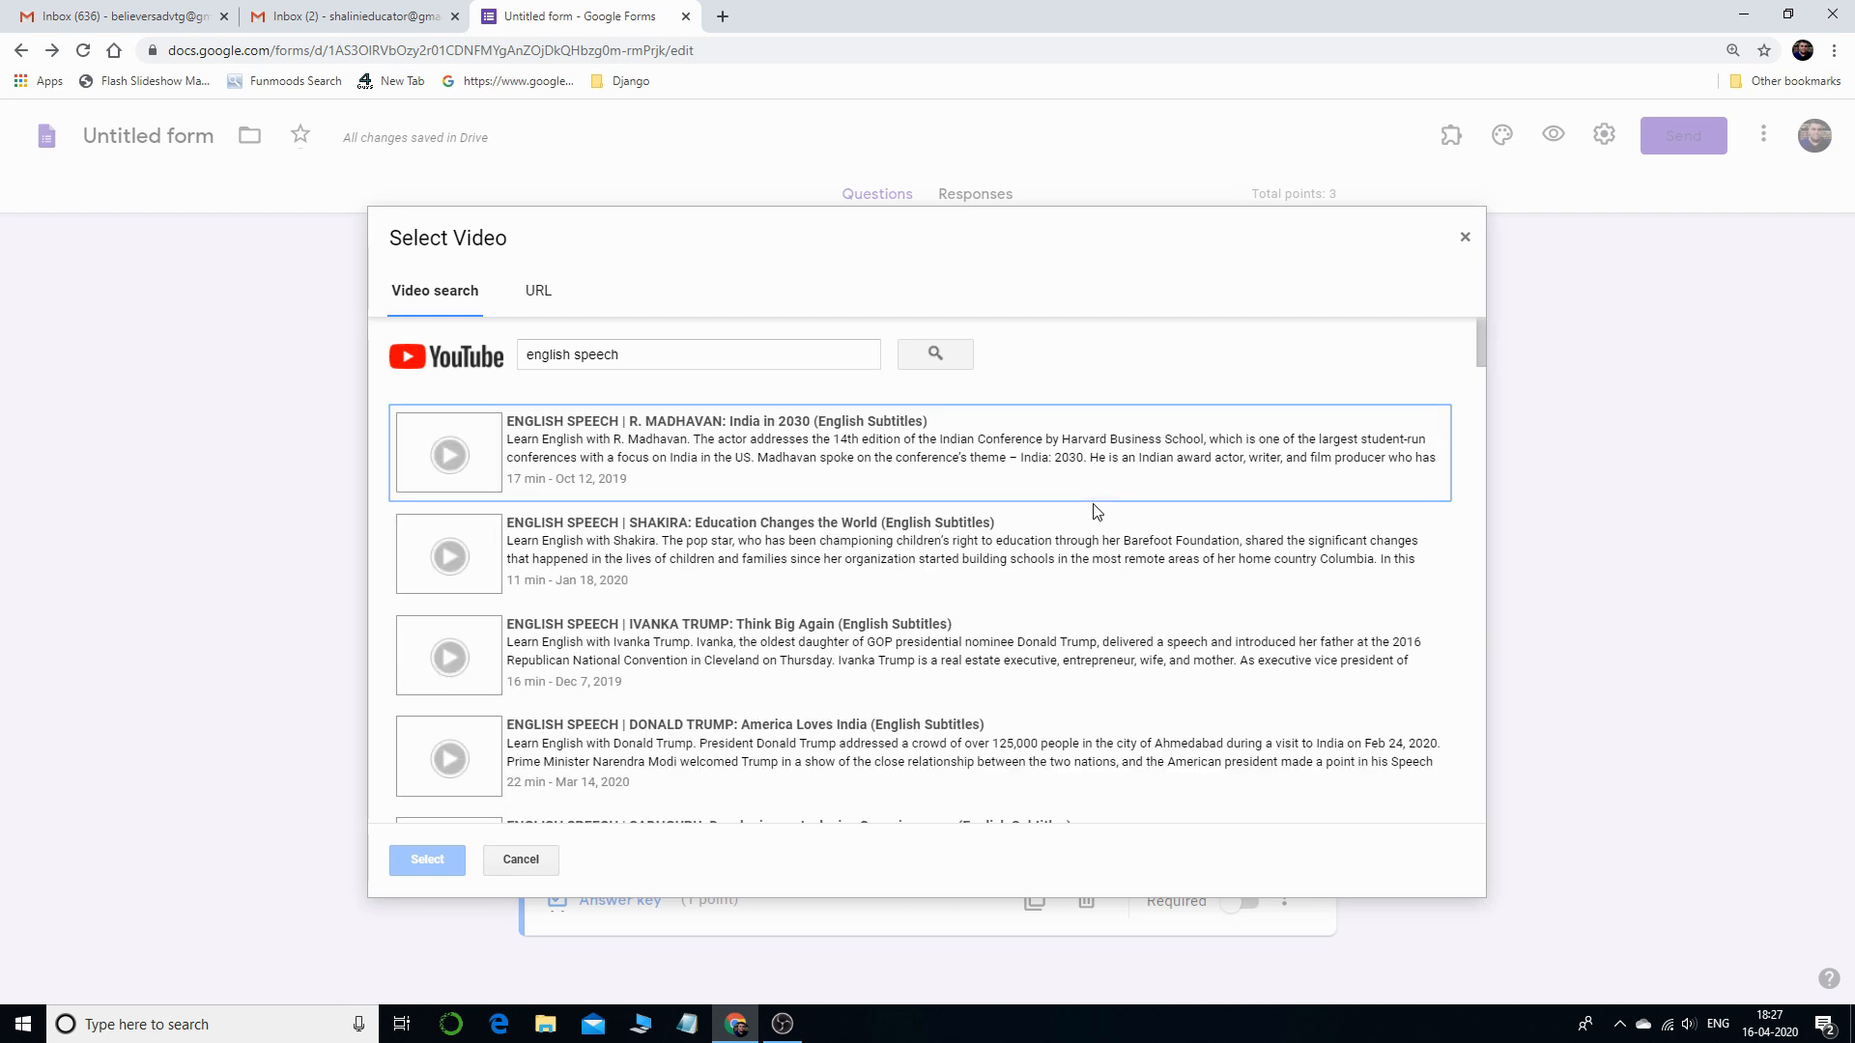
scroll(853, 629, "down", 12)
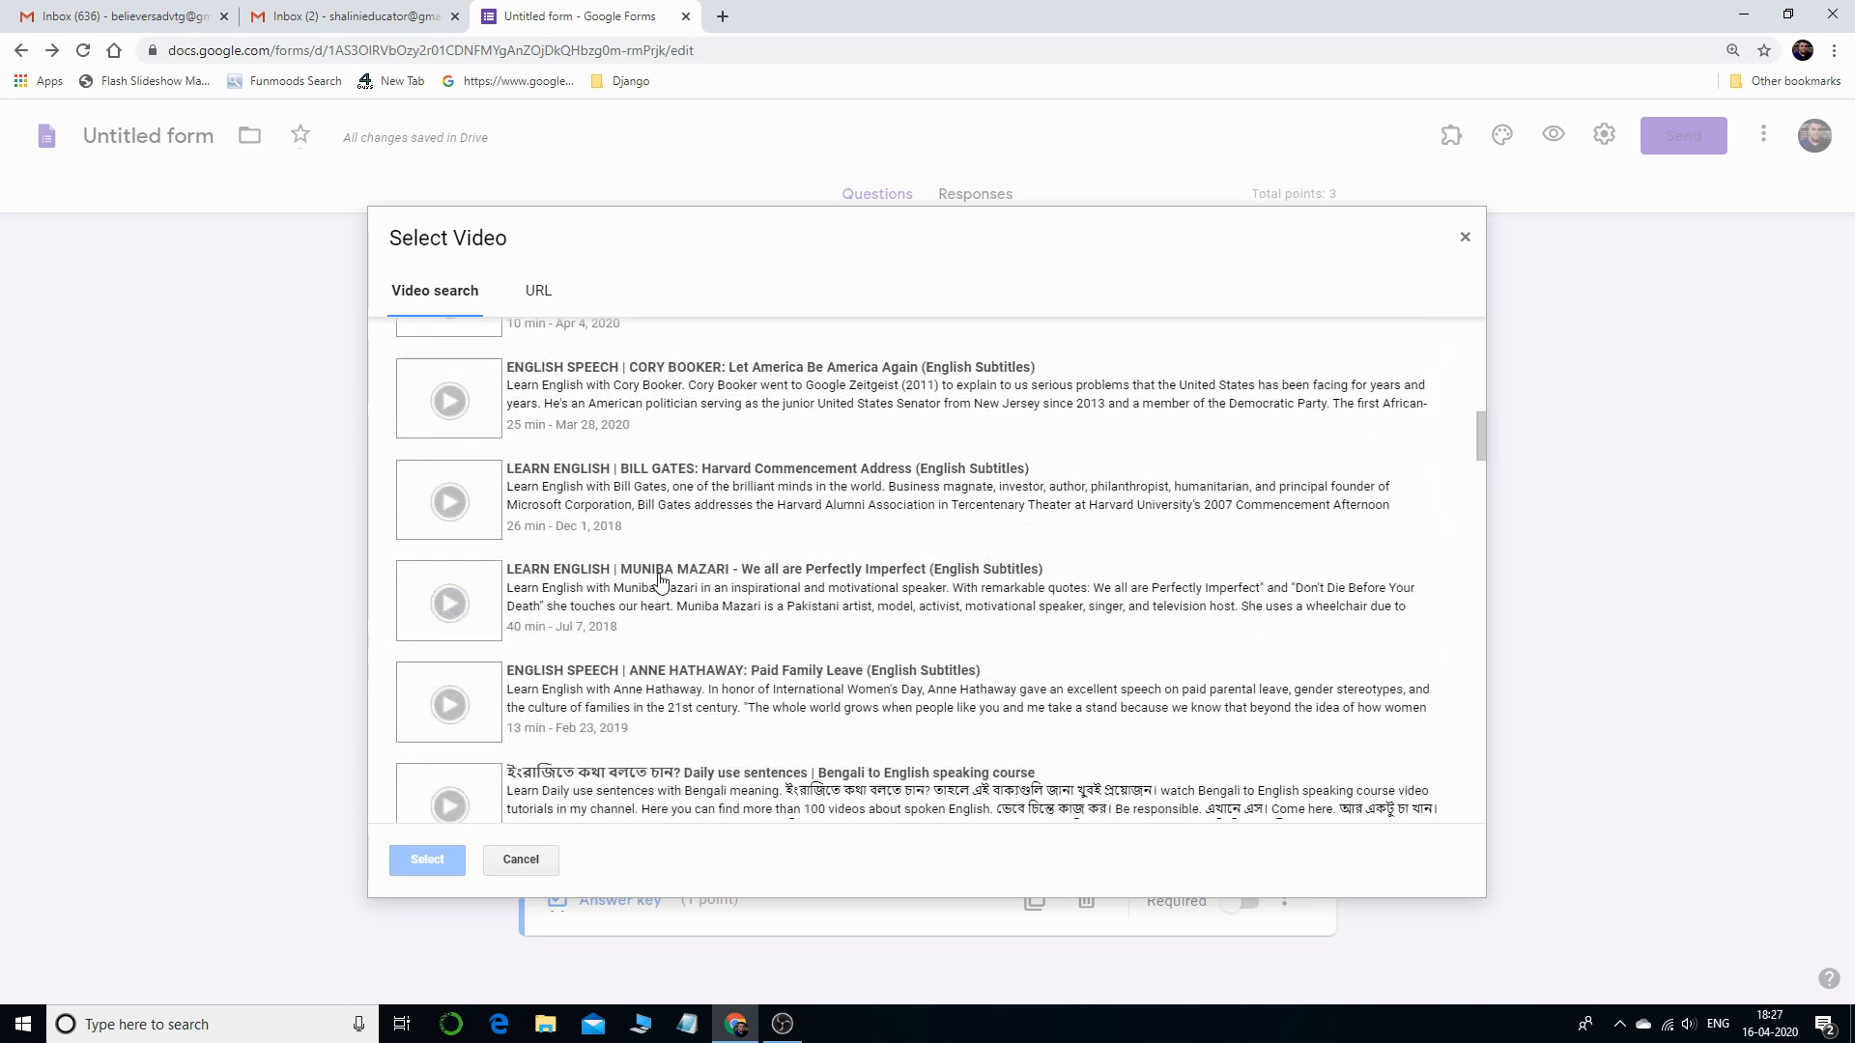
left_click(660, 577)
double_click(1067, 624)
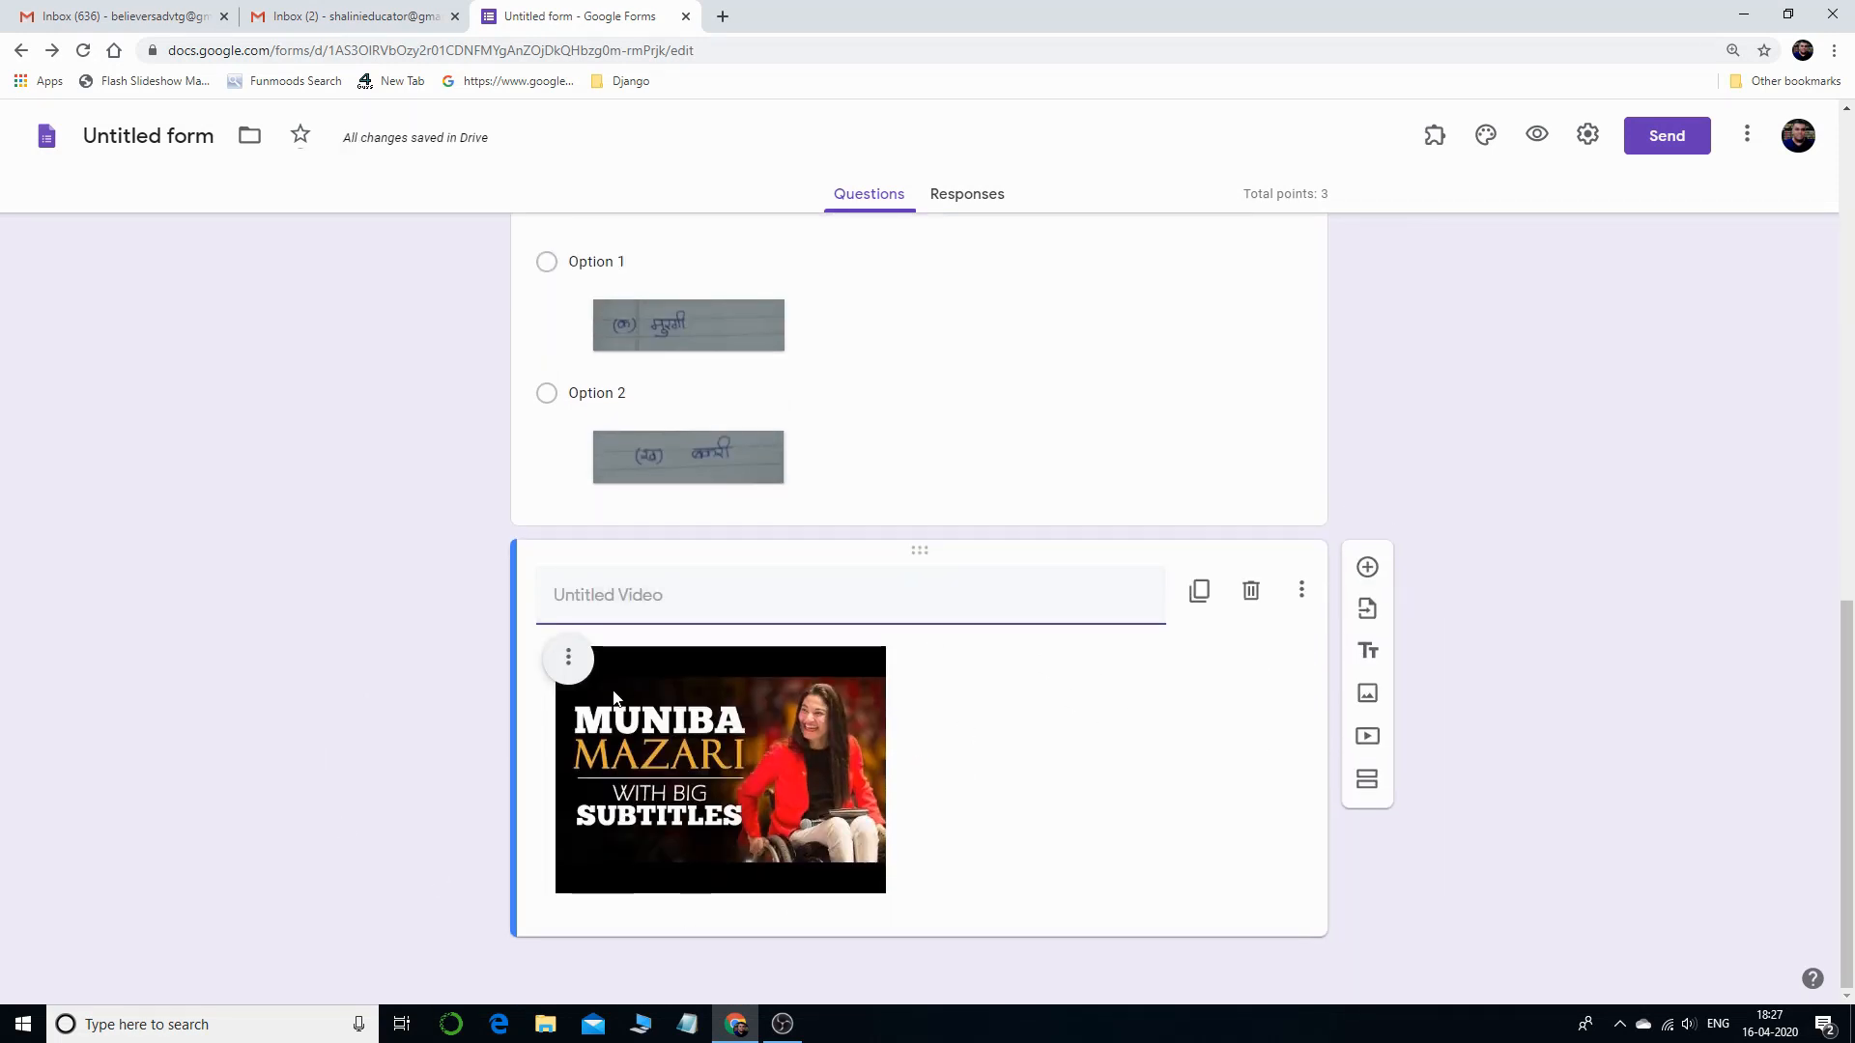
- Title the video item 'Watch the video'
type("Watch H")
key("BackSpace")
key("BackSpace")
key("BackSpace")
key("BackSpace")
key("BackSpace")
type("cth")
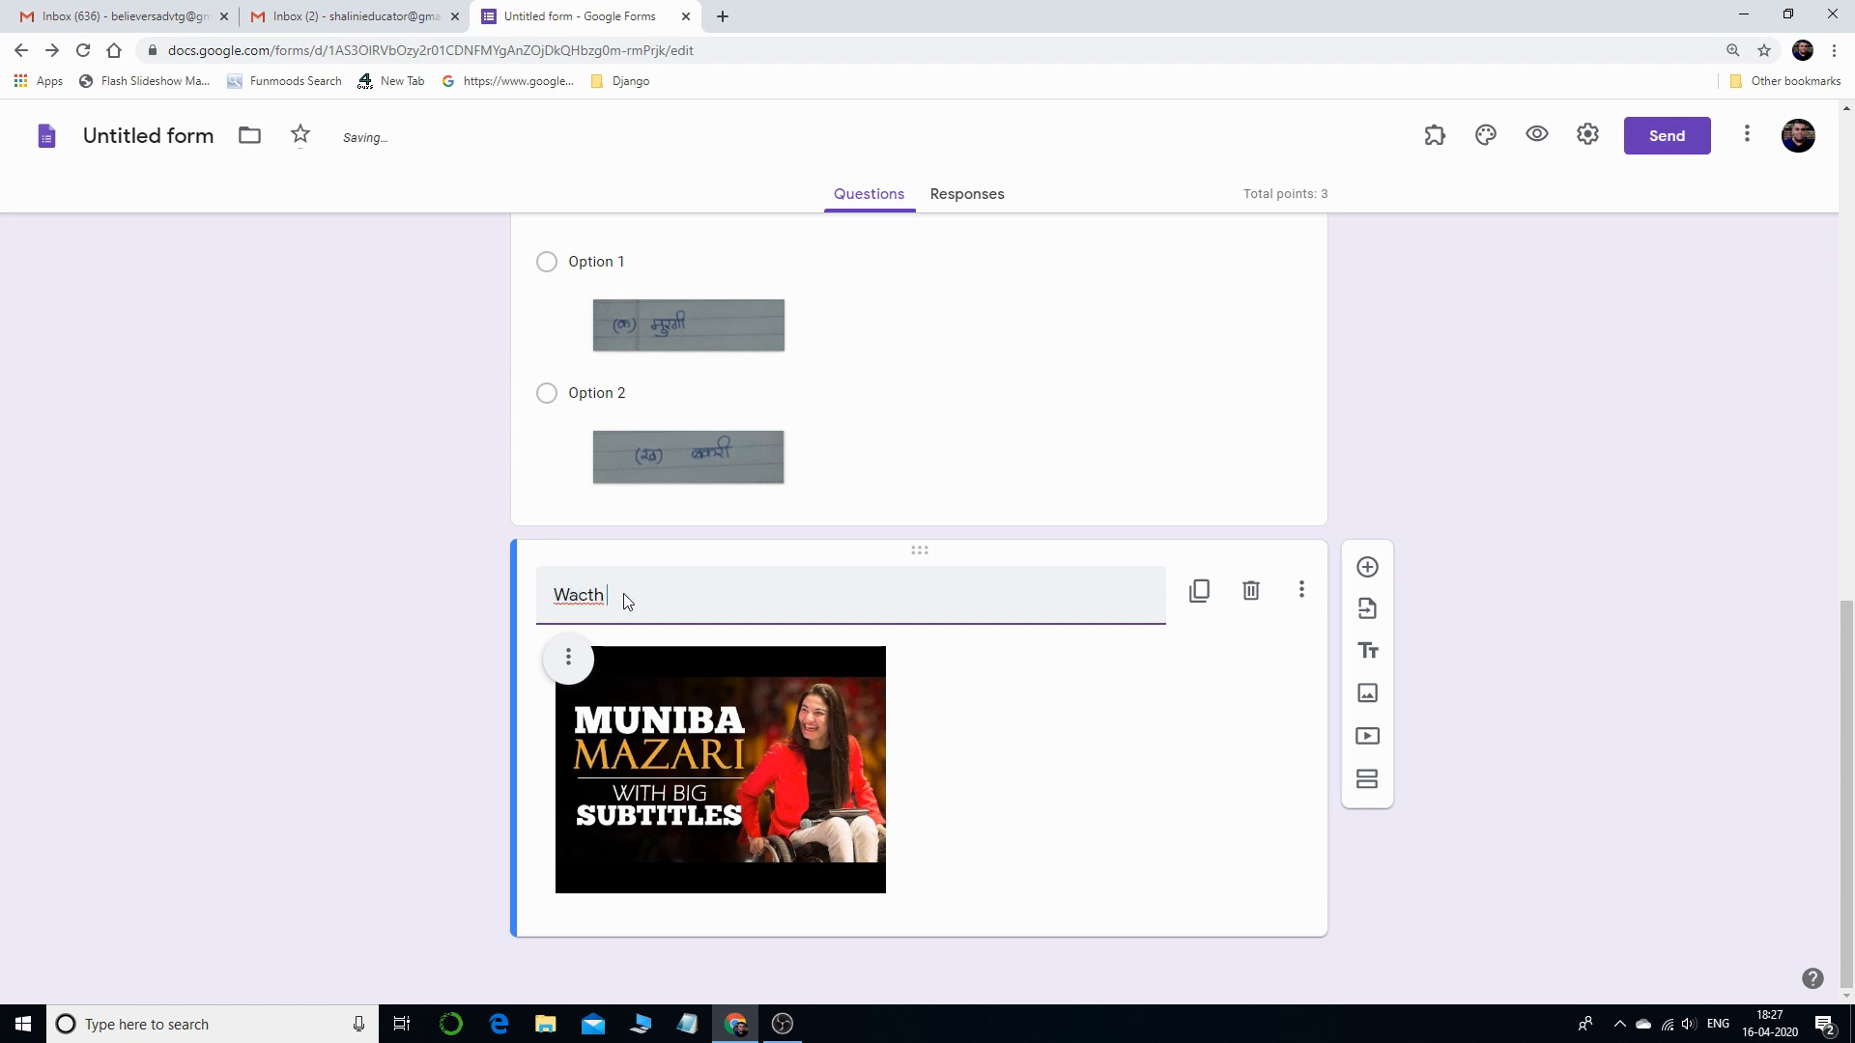
key("BackSpace")
key("BackSpace")
key("BackSpace")
type("tch the video")
- Centre the video and add a new blank multiple-choice question below it
left_click(572, 663)
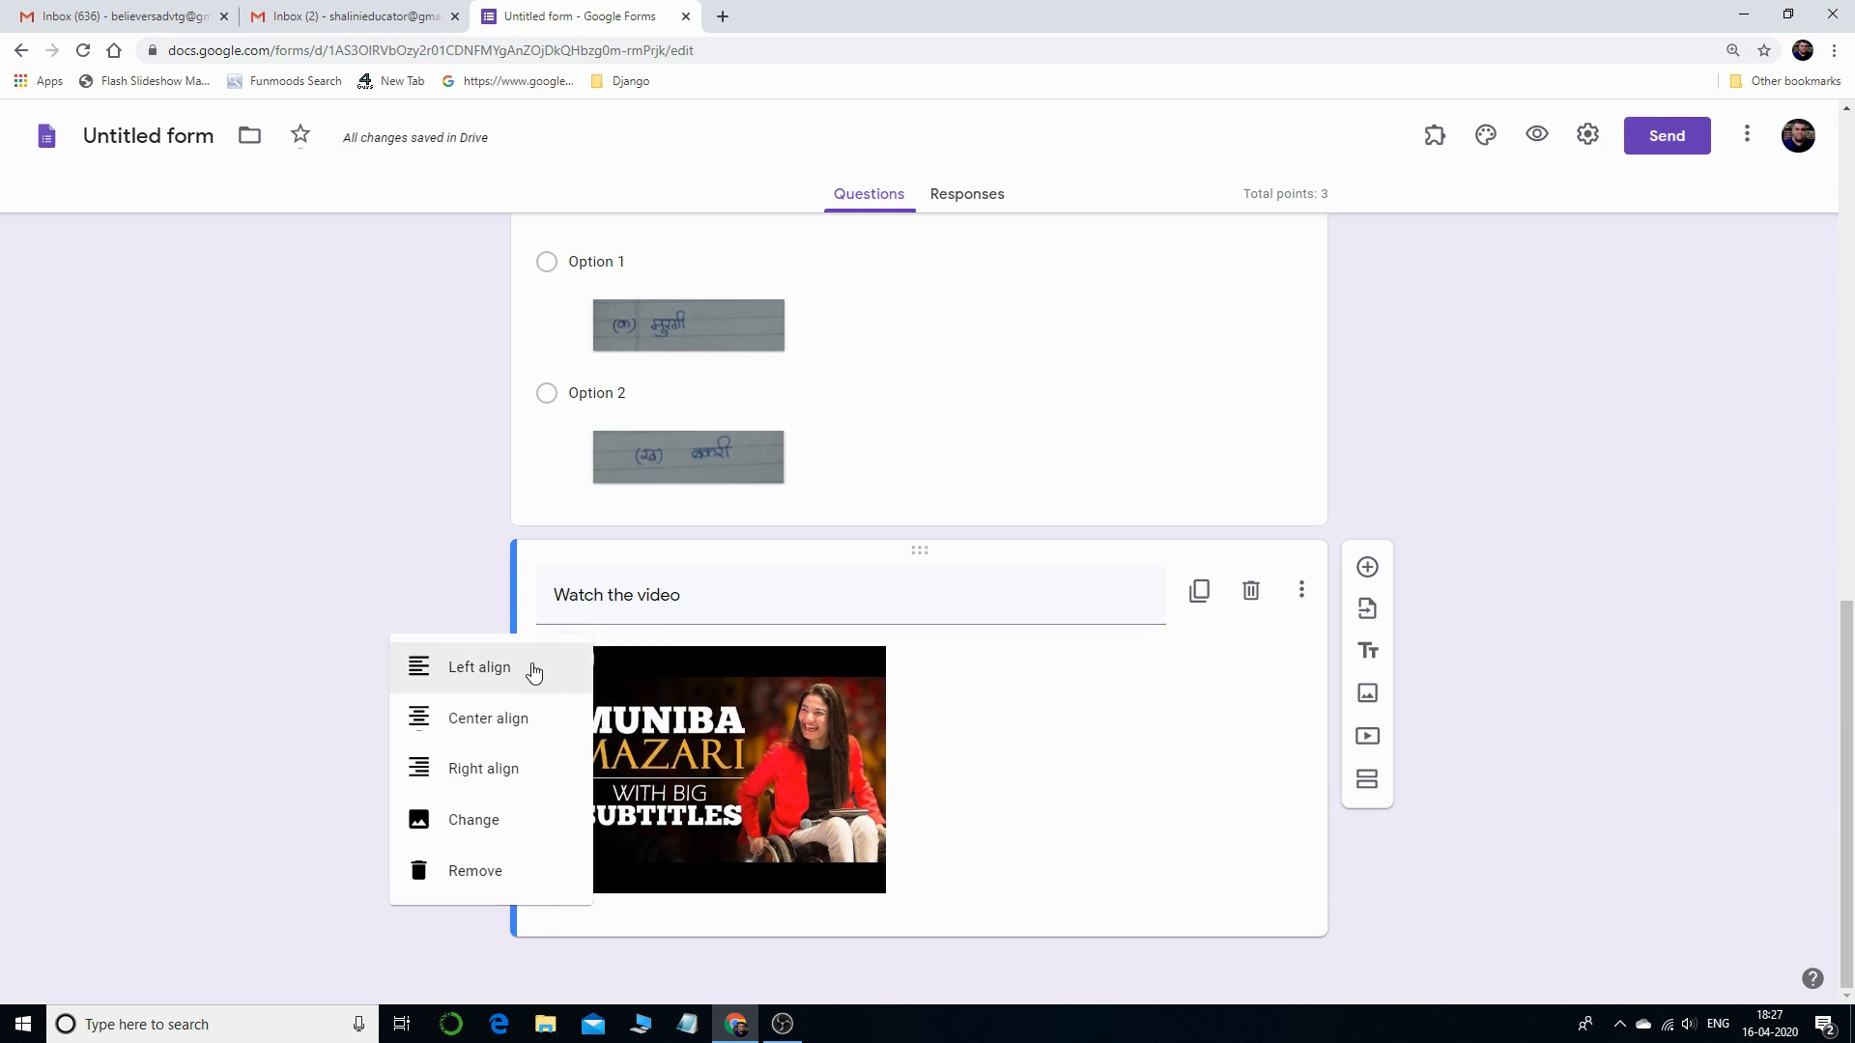
left_click(496, 720)
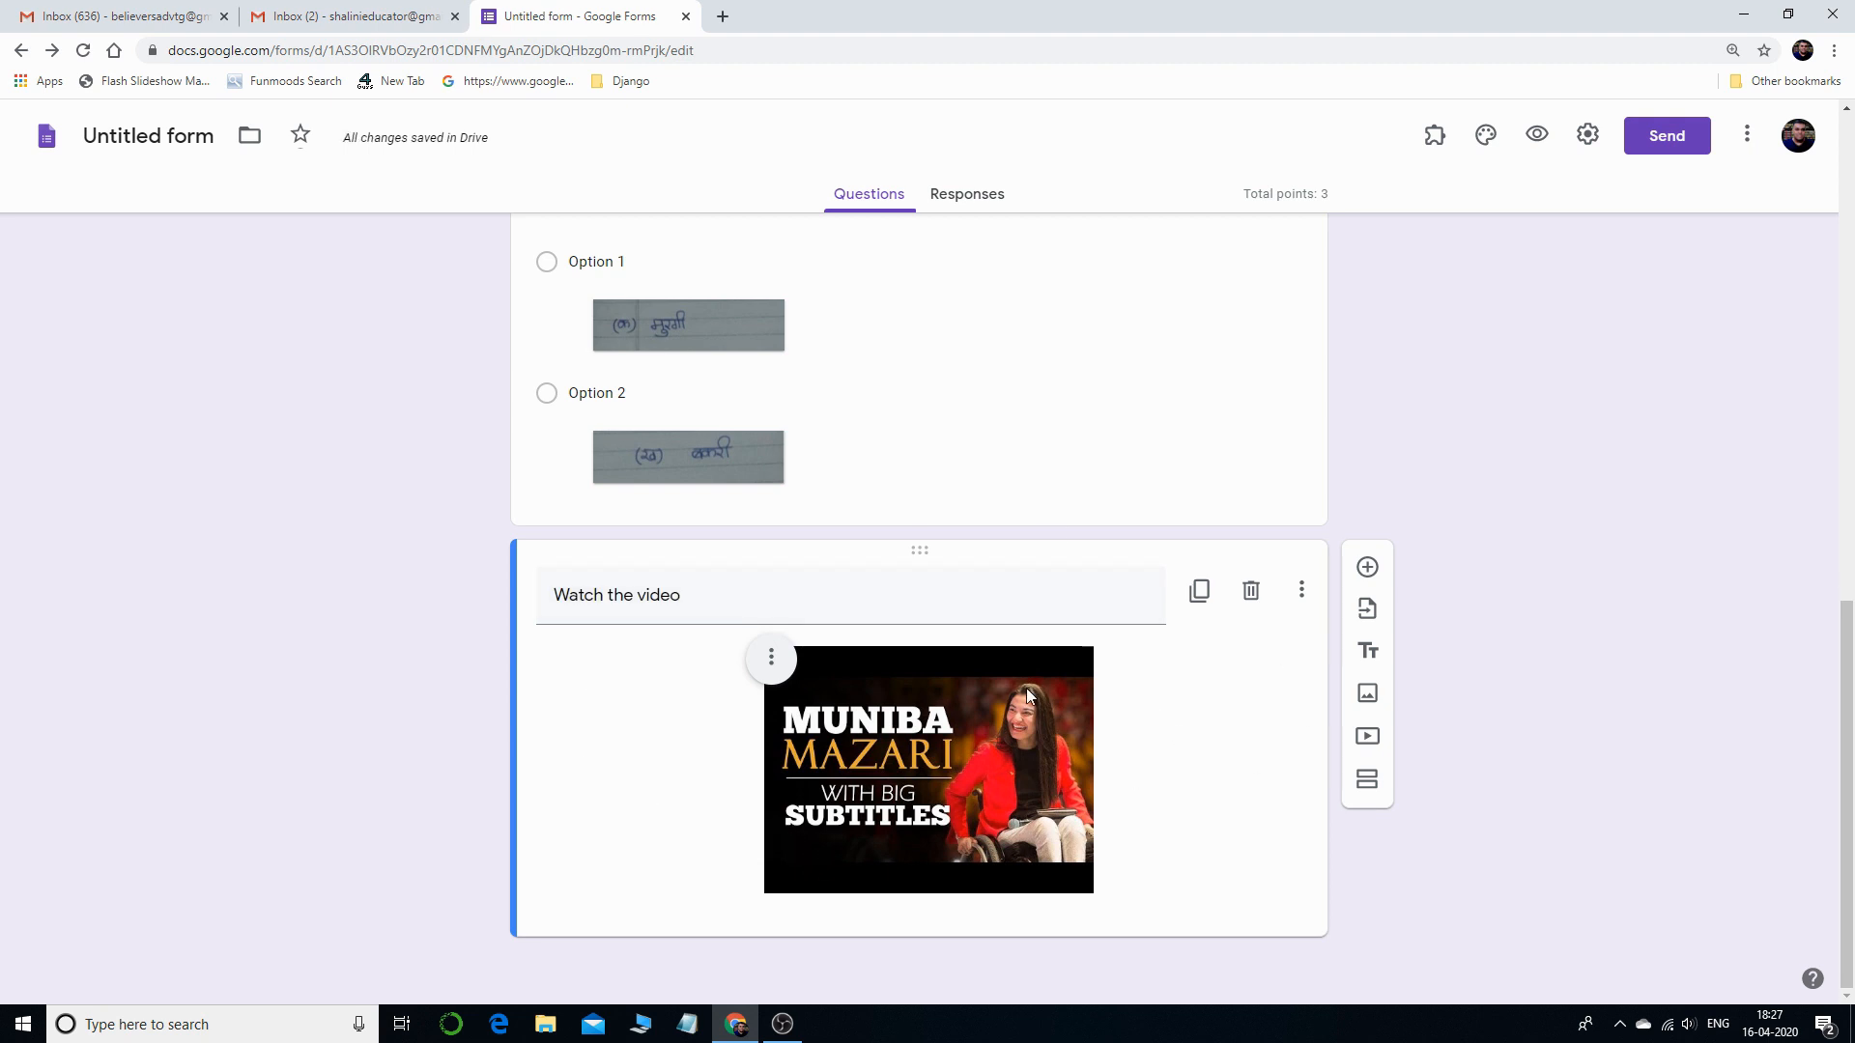
left_click(1368, 569)
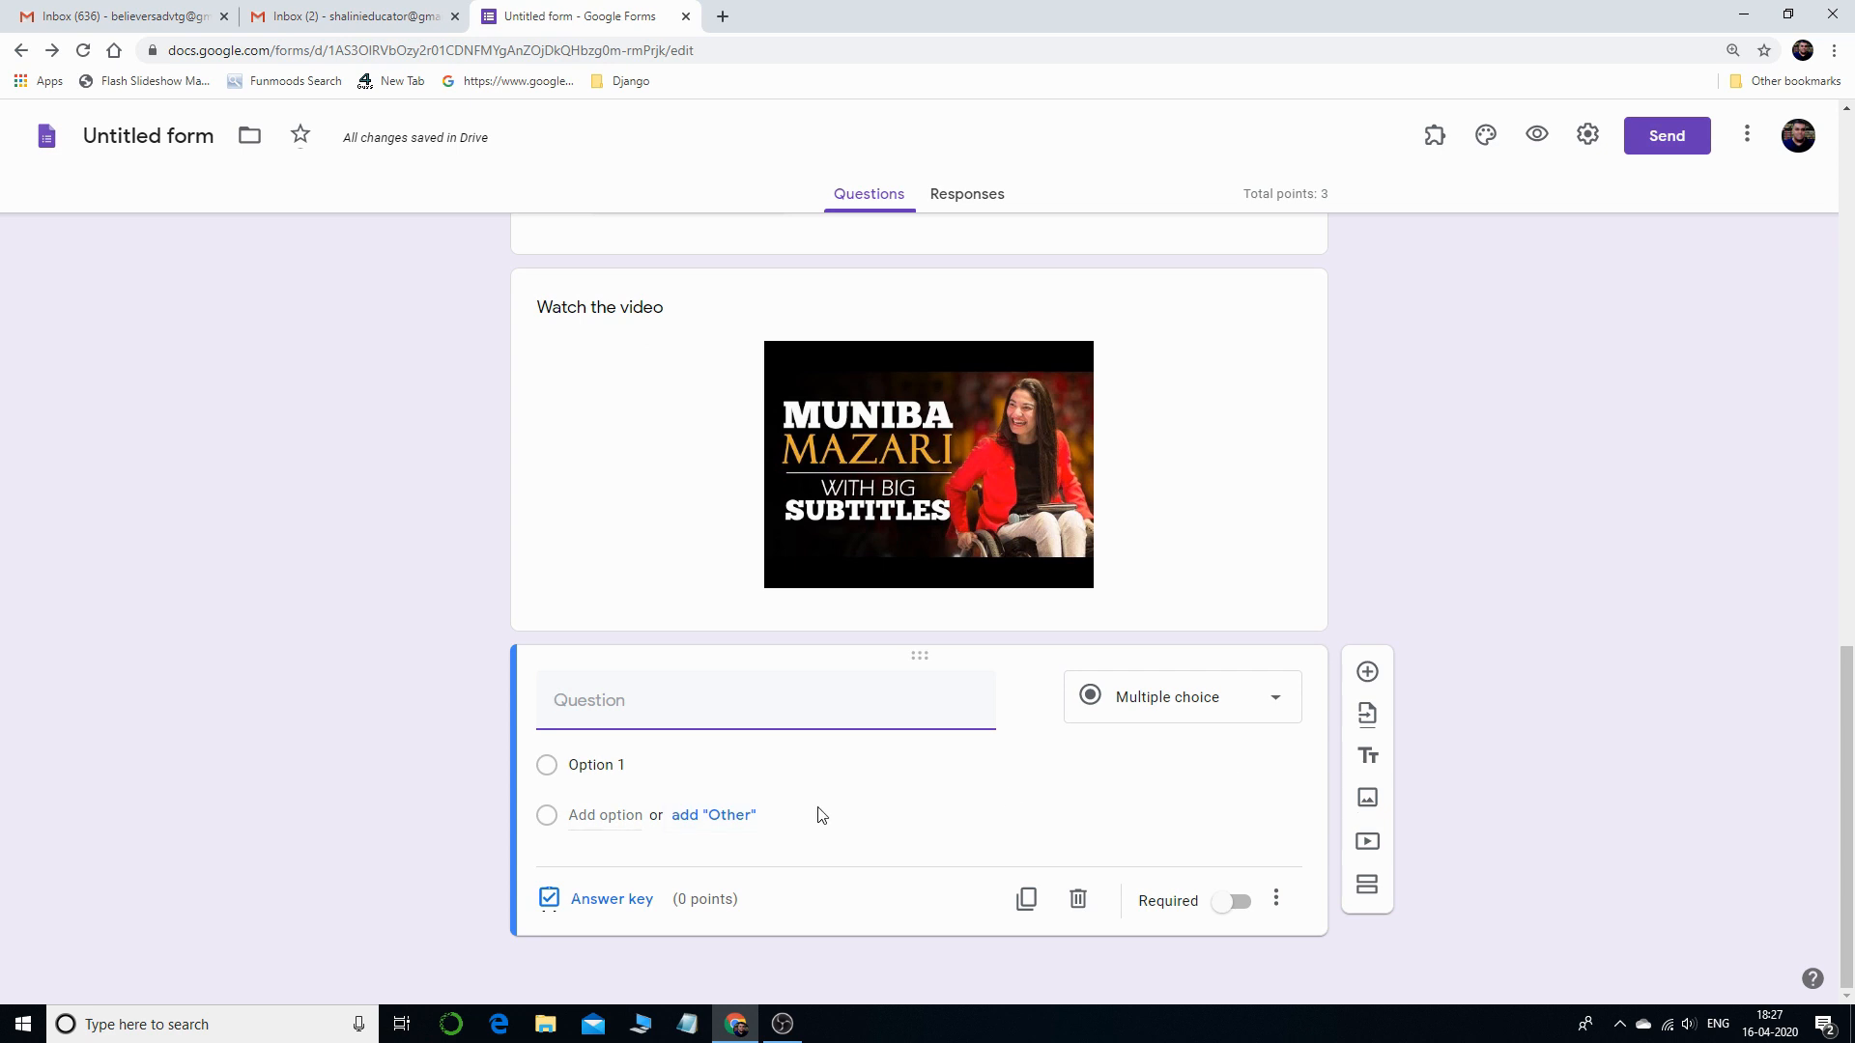
- Delete the blank question and the 'Watch the video' item, then review the remaining three questions
left_click(1206, 709)
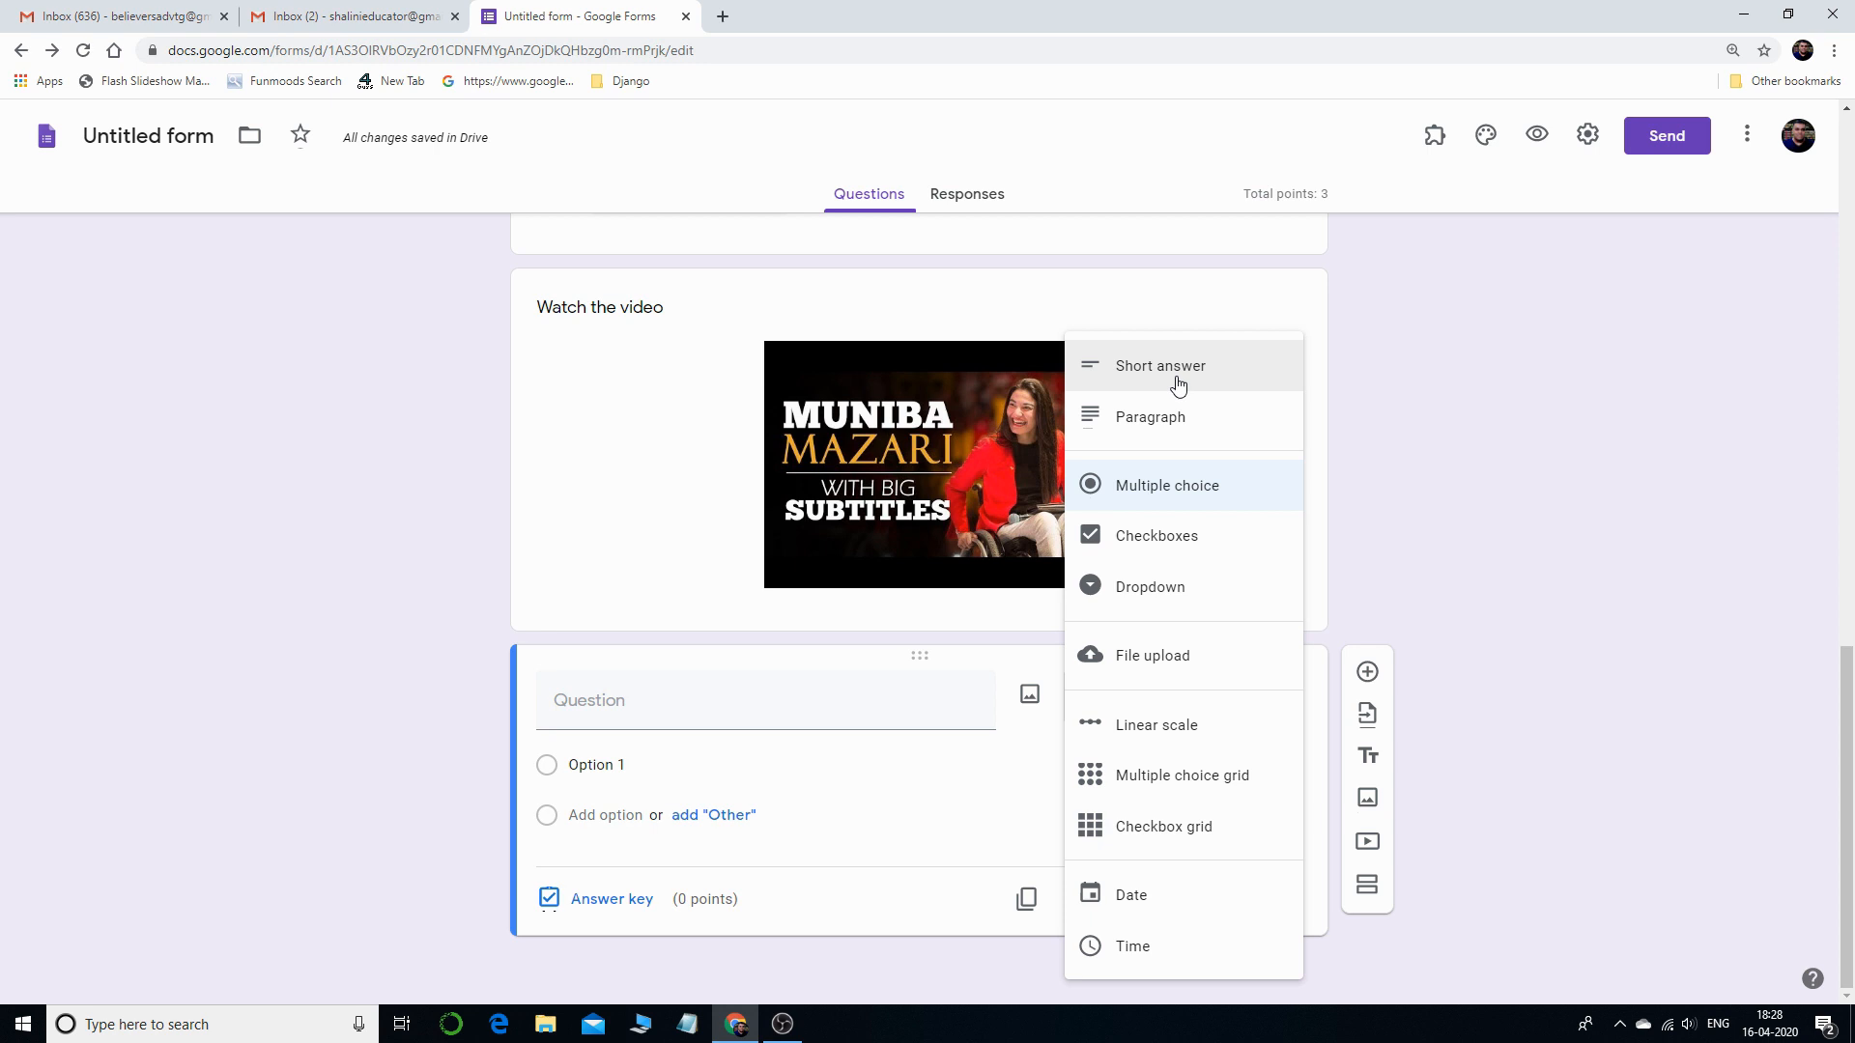
left_click(1500, 447)
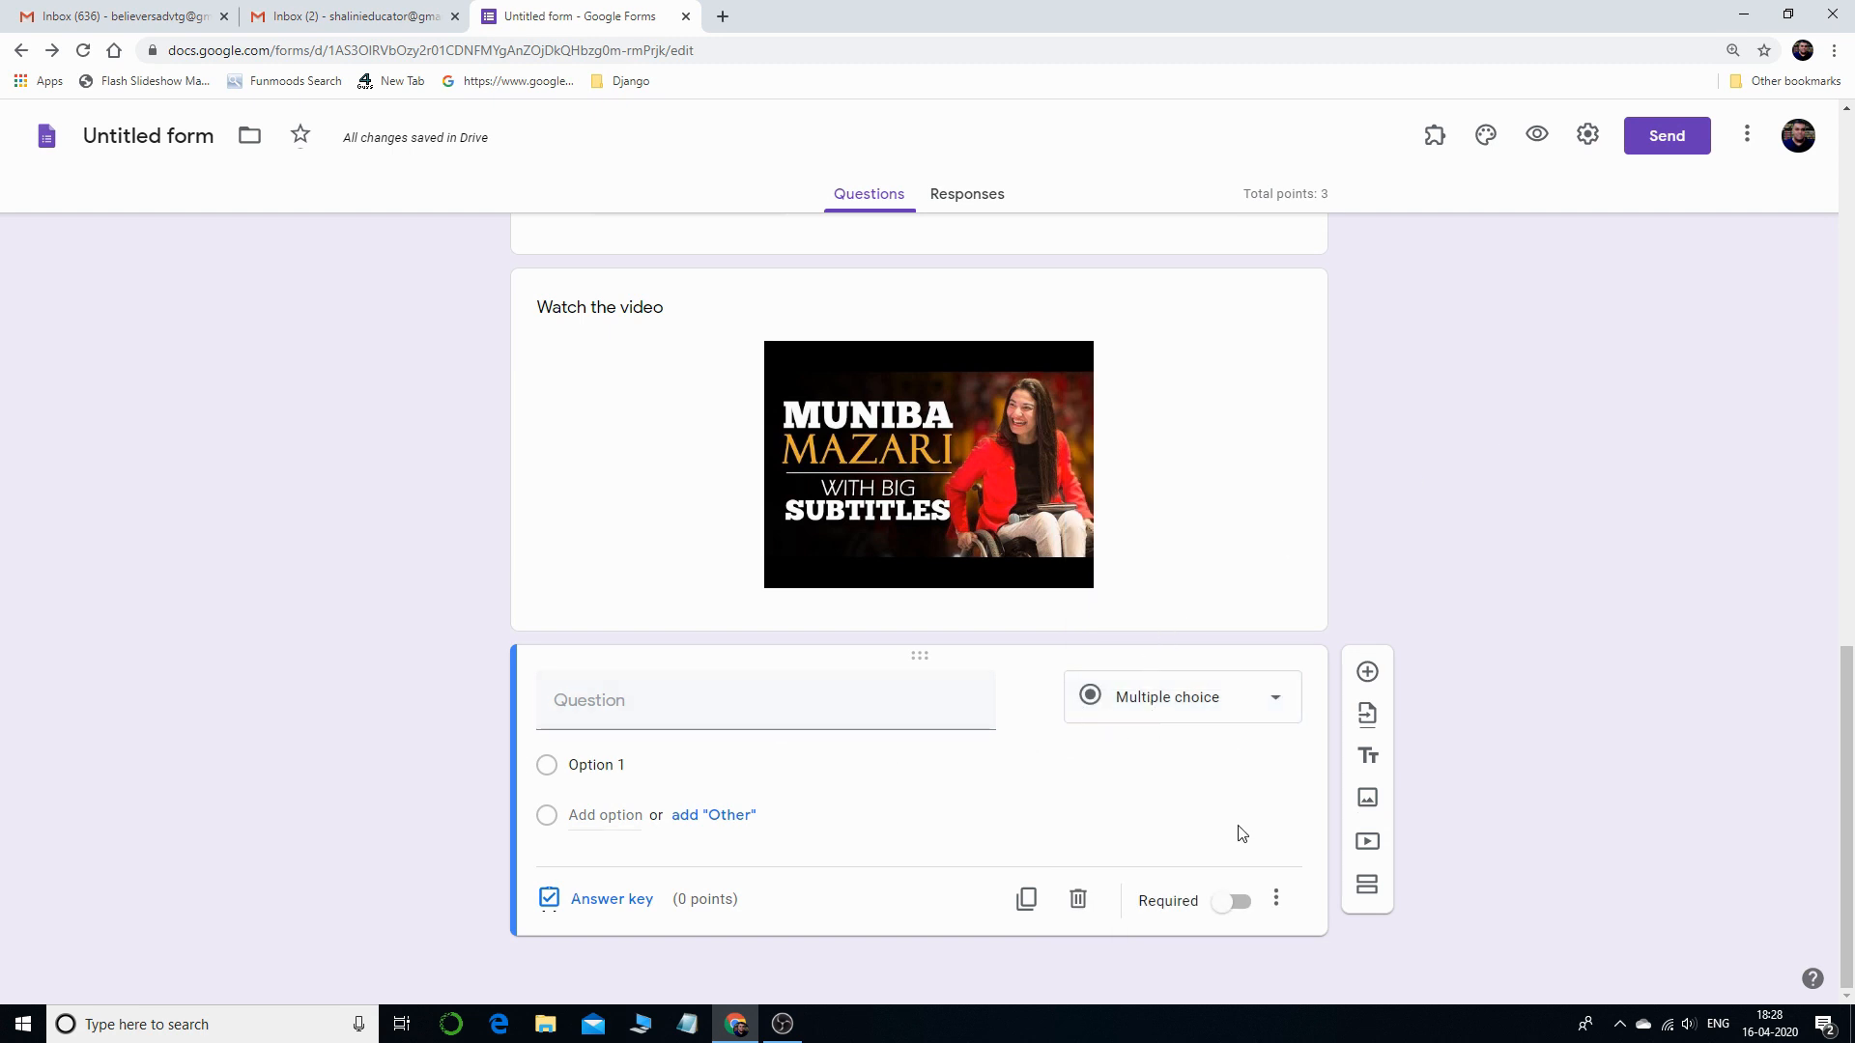
left_click(1078, 898)
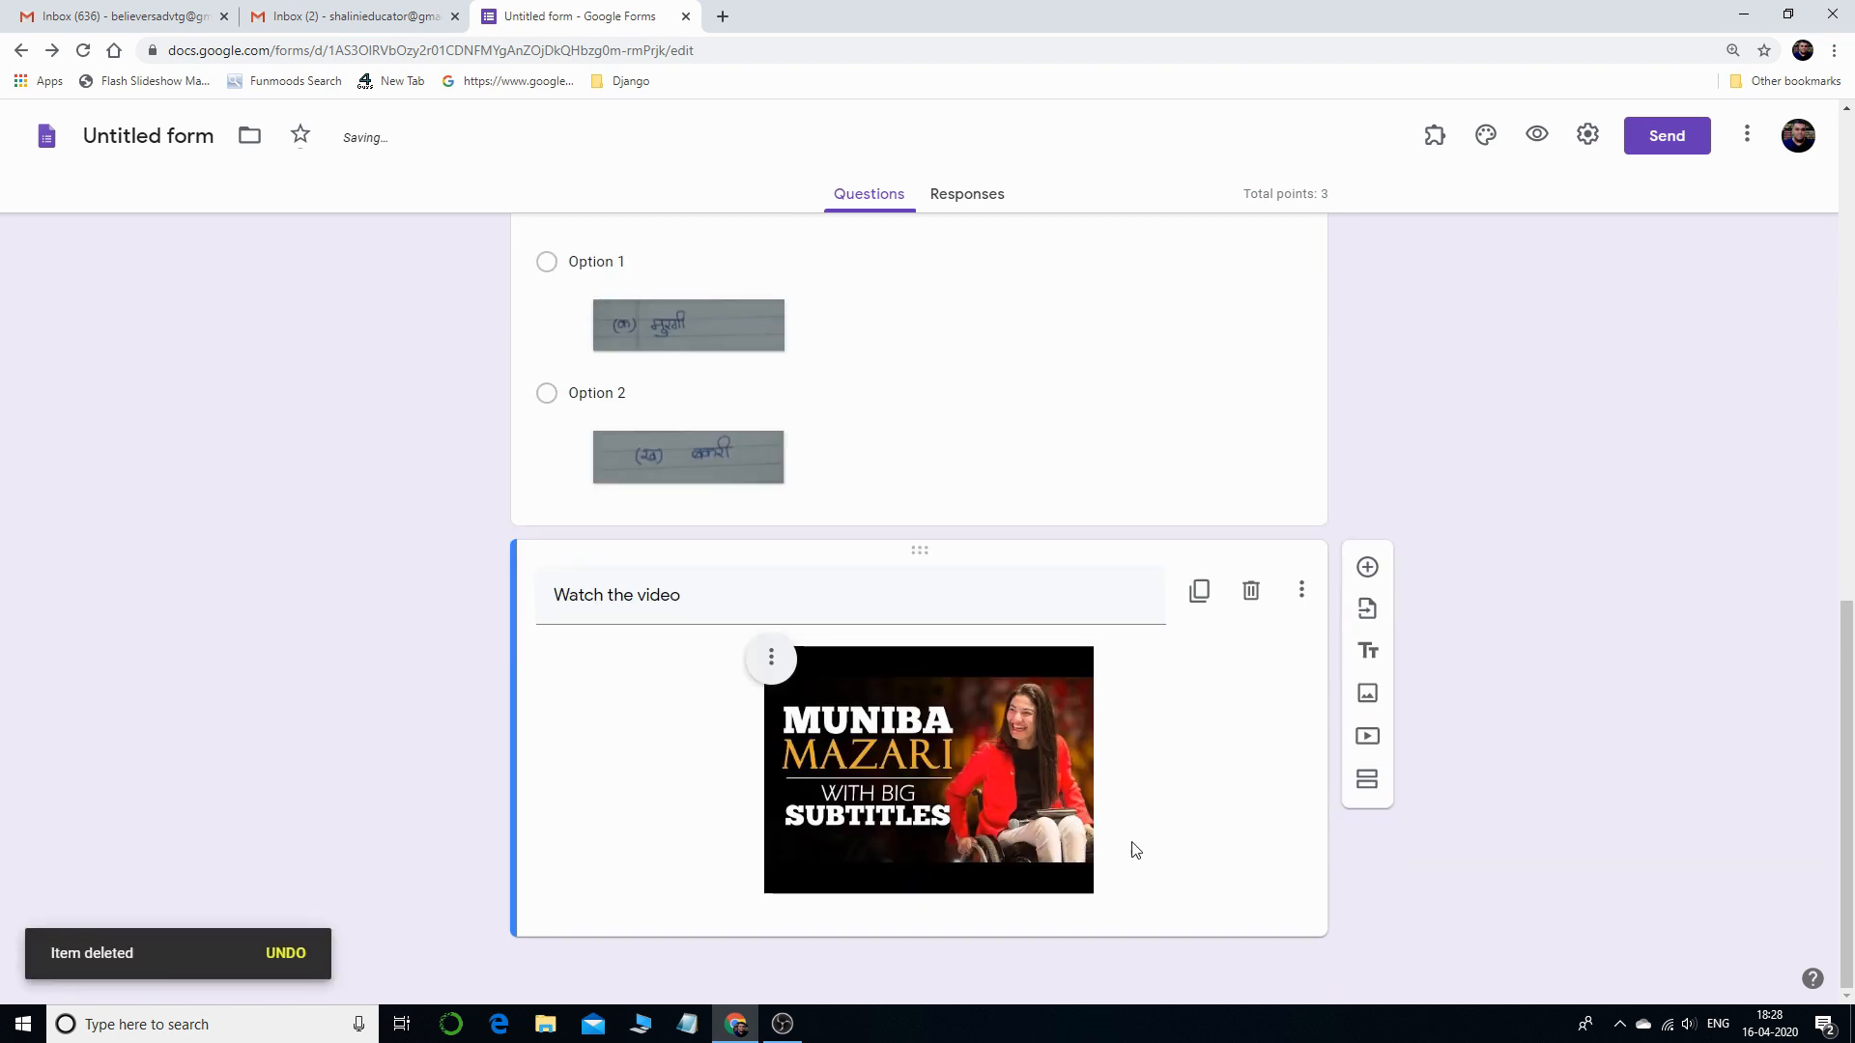
left_click(1250, 591)
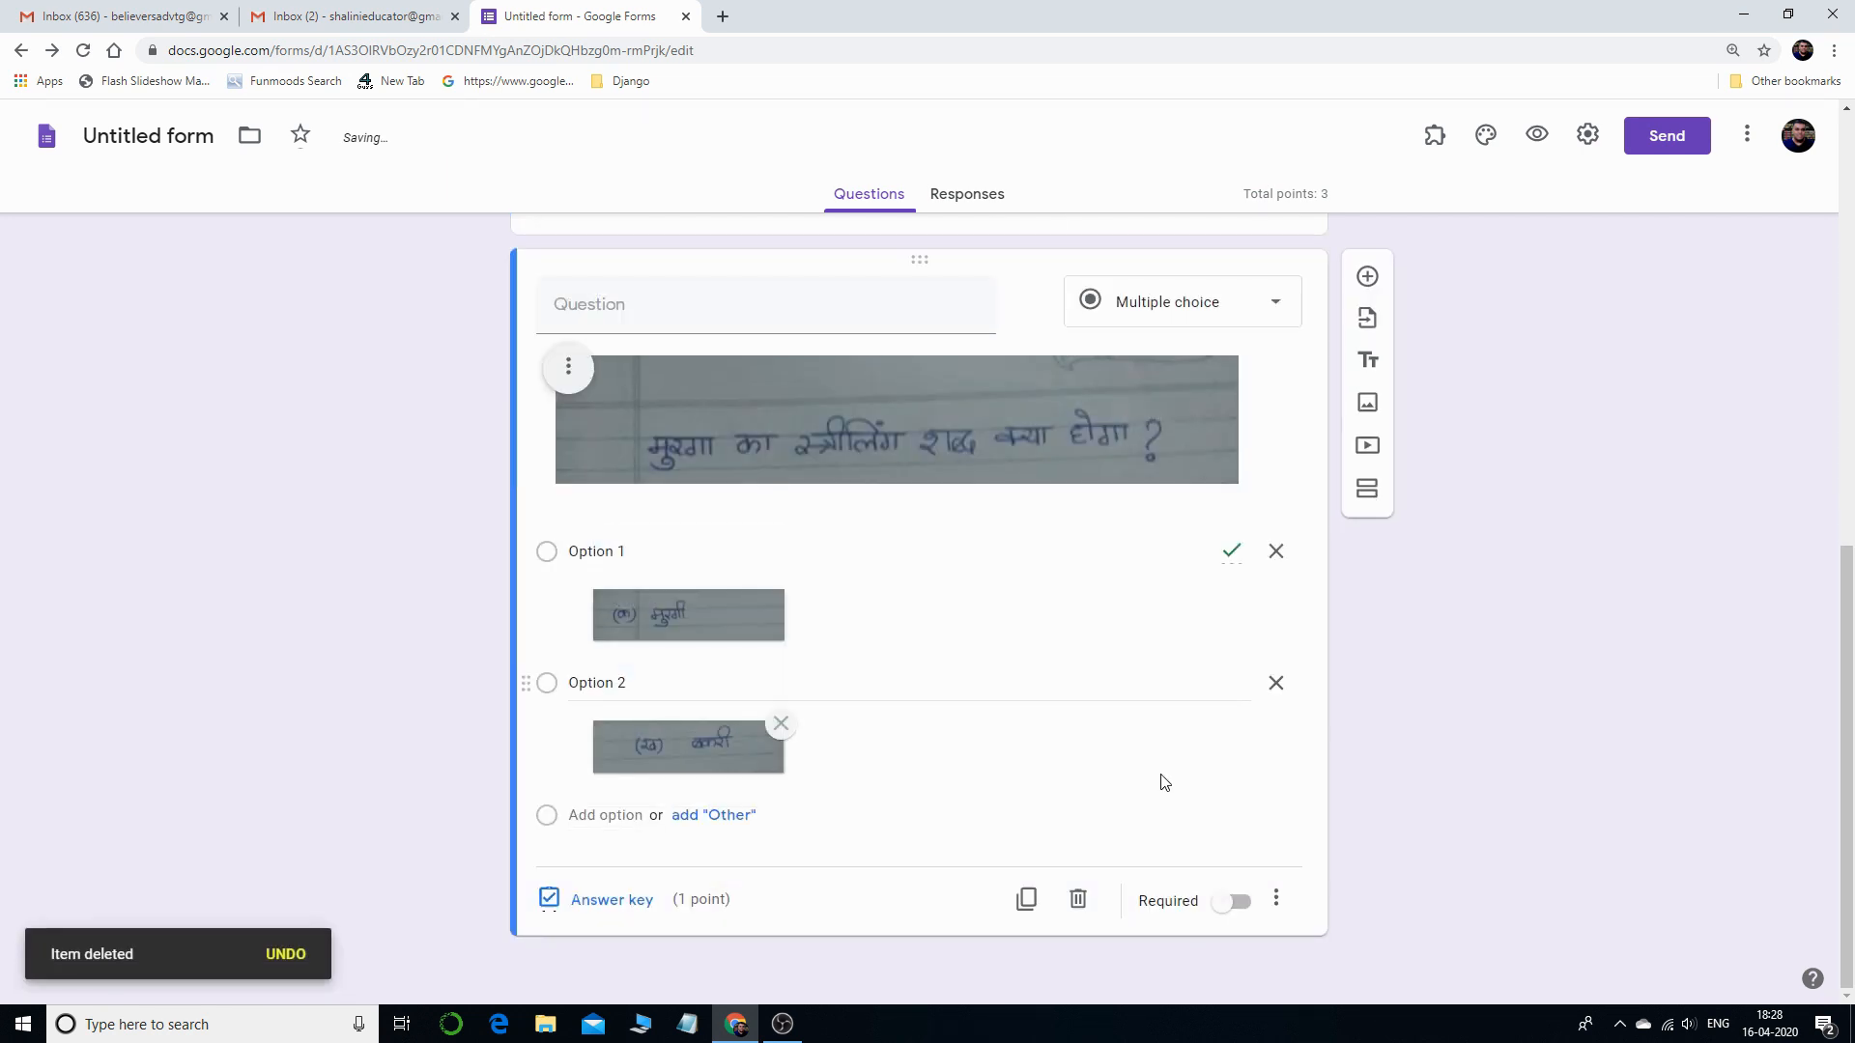
scroll(1164, 782, "up", 10)
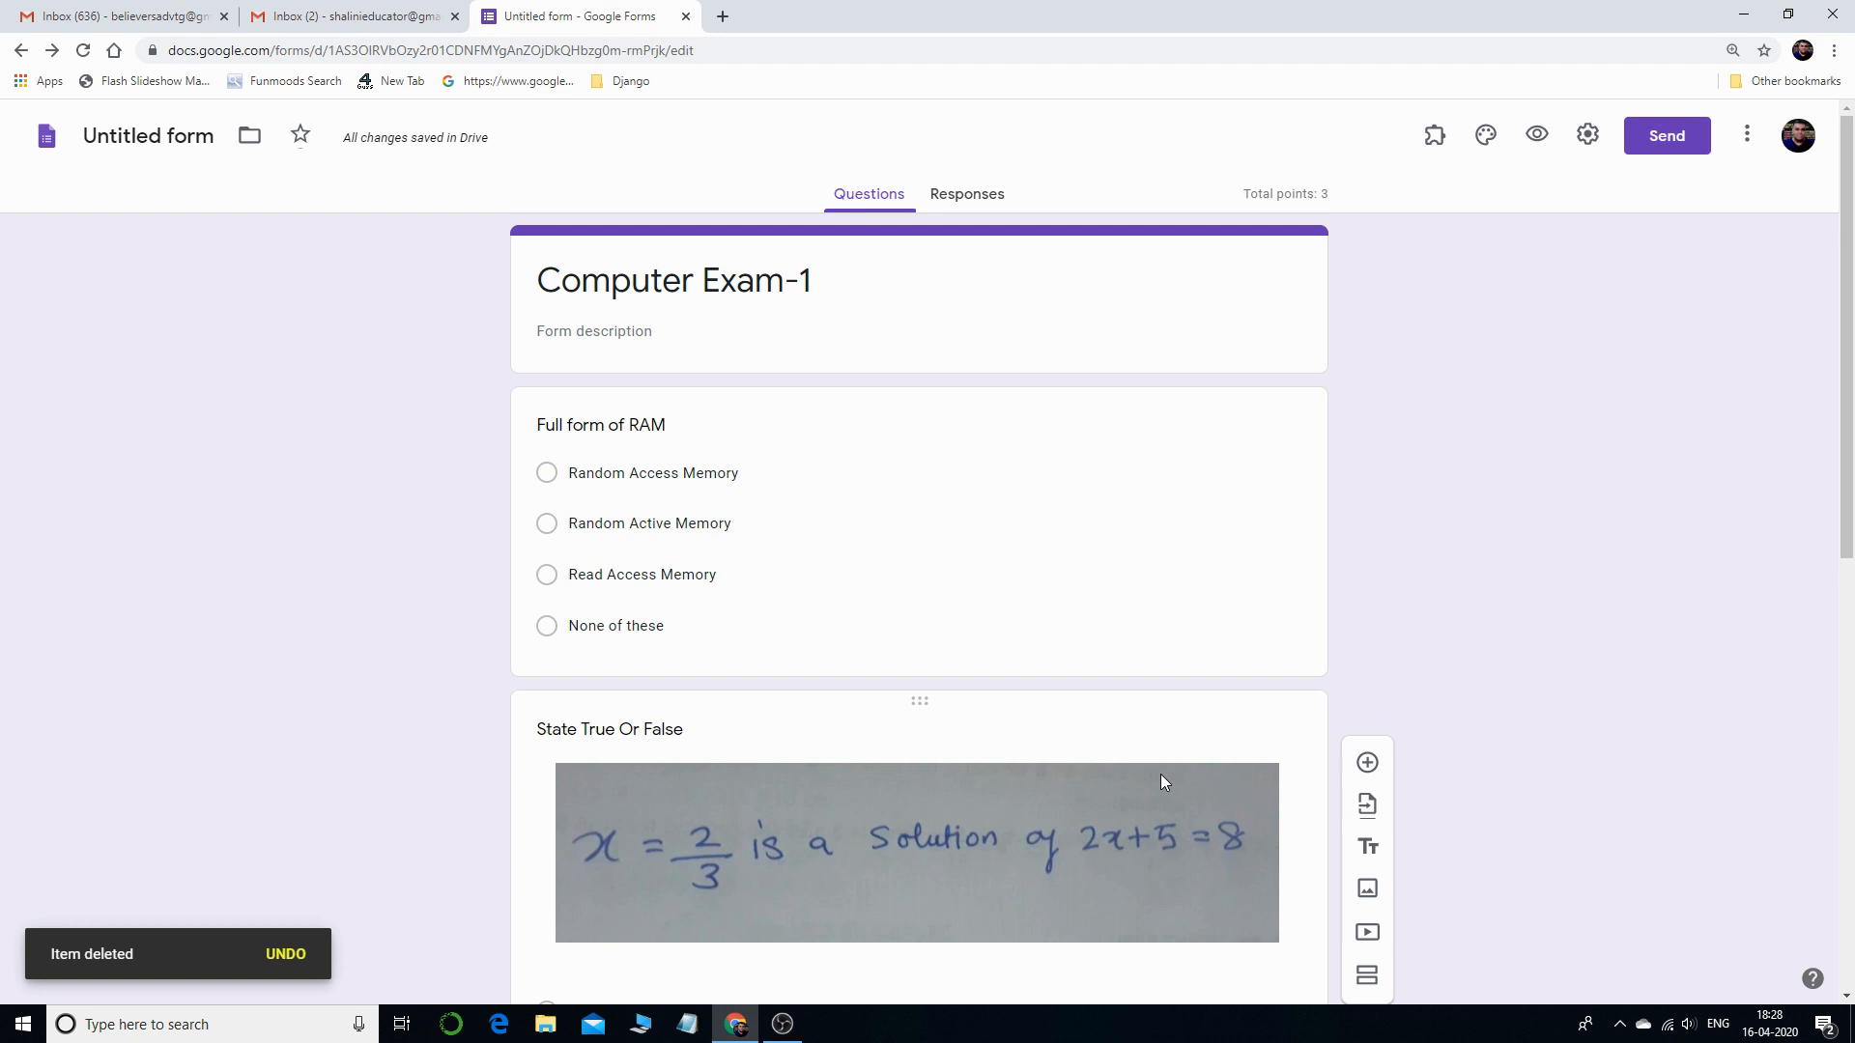
scroll(1161, 774, "down", 3)
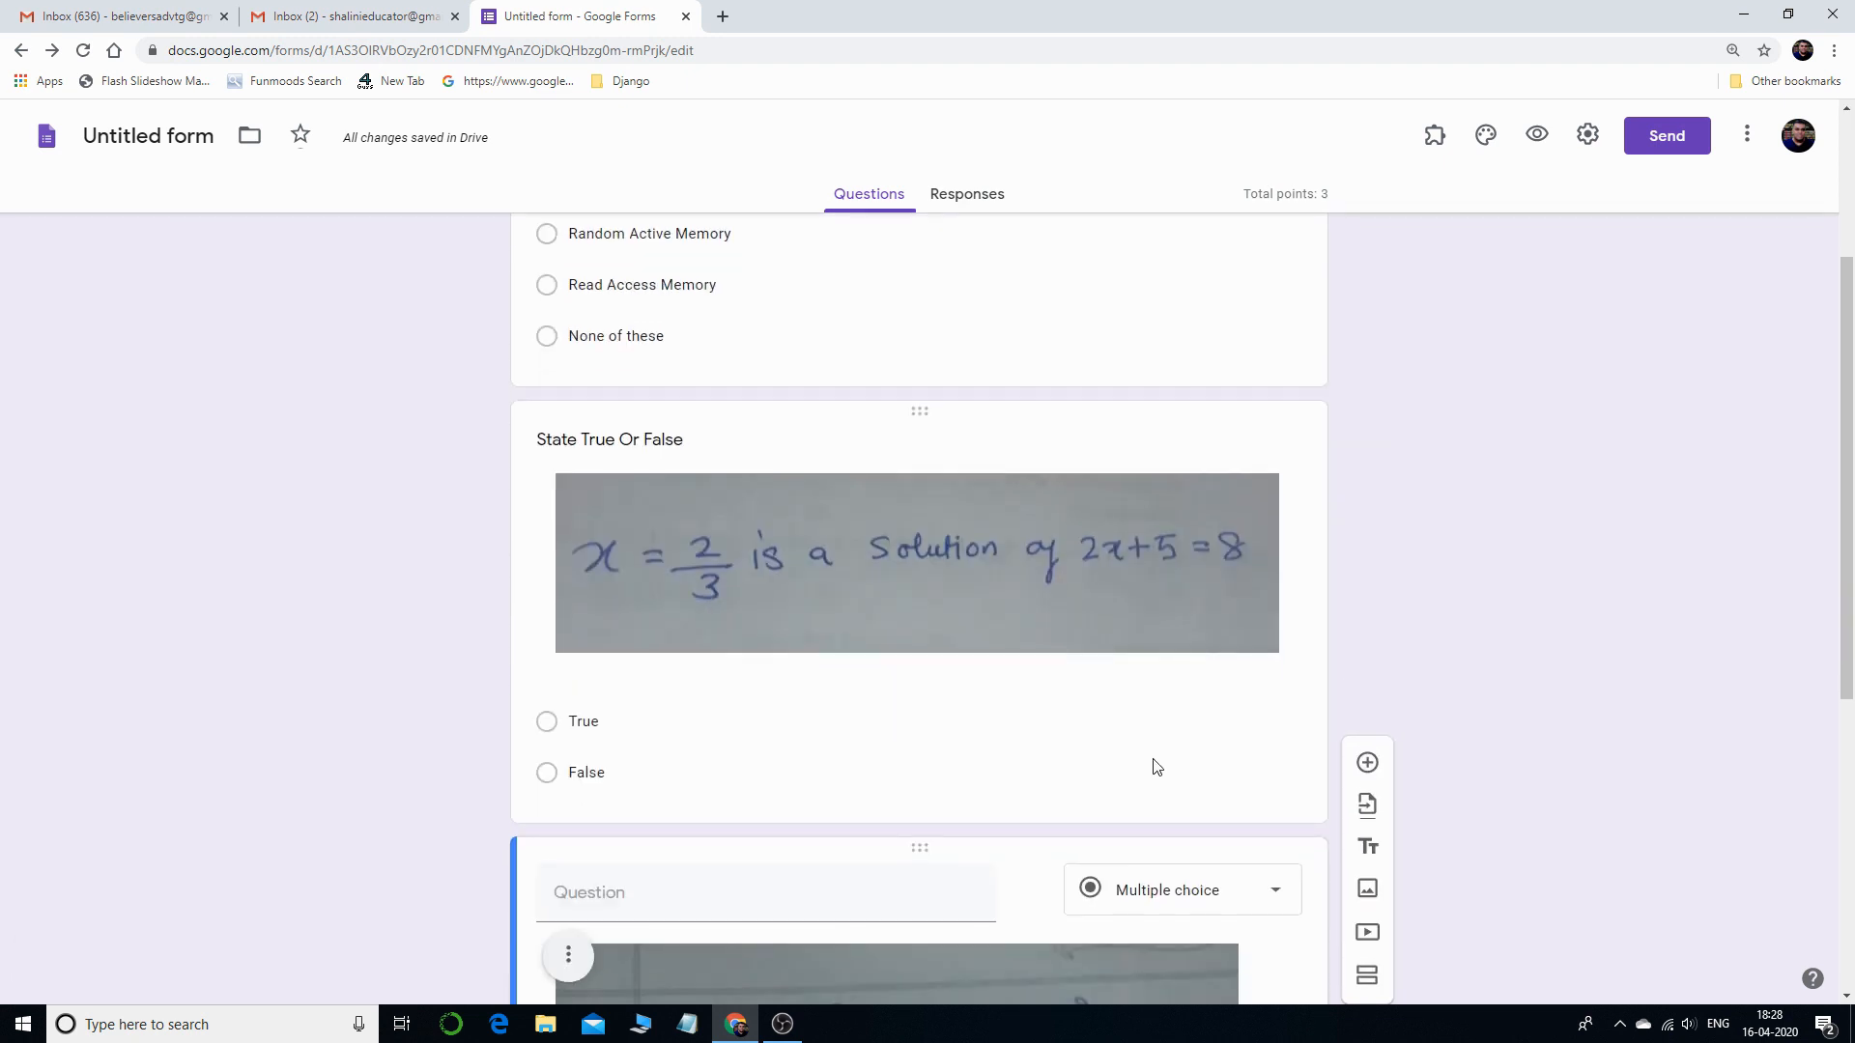
scroll(1156, 766, "up", 3)
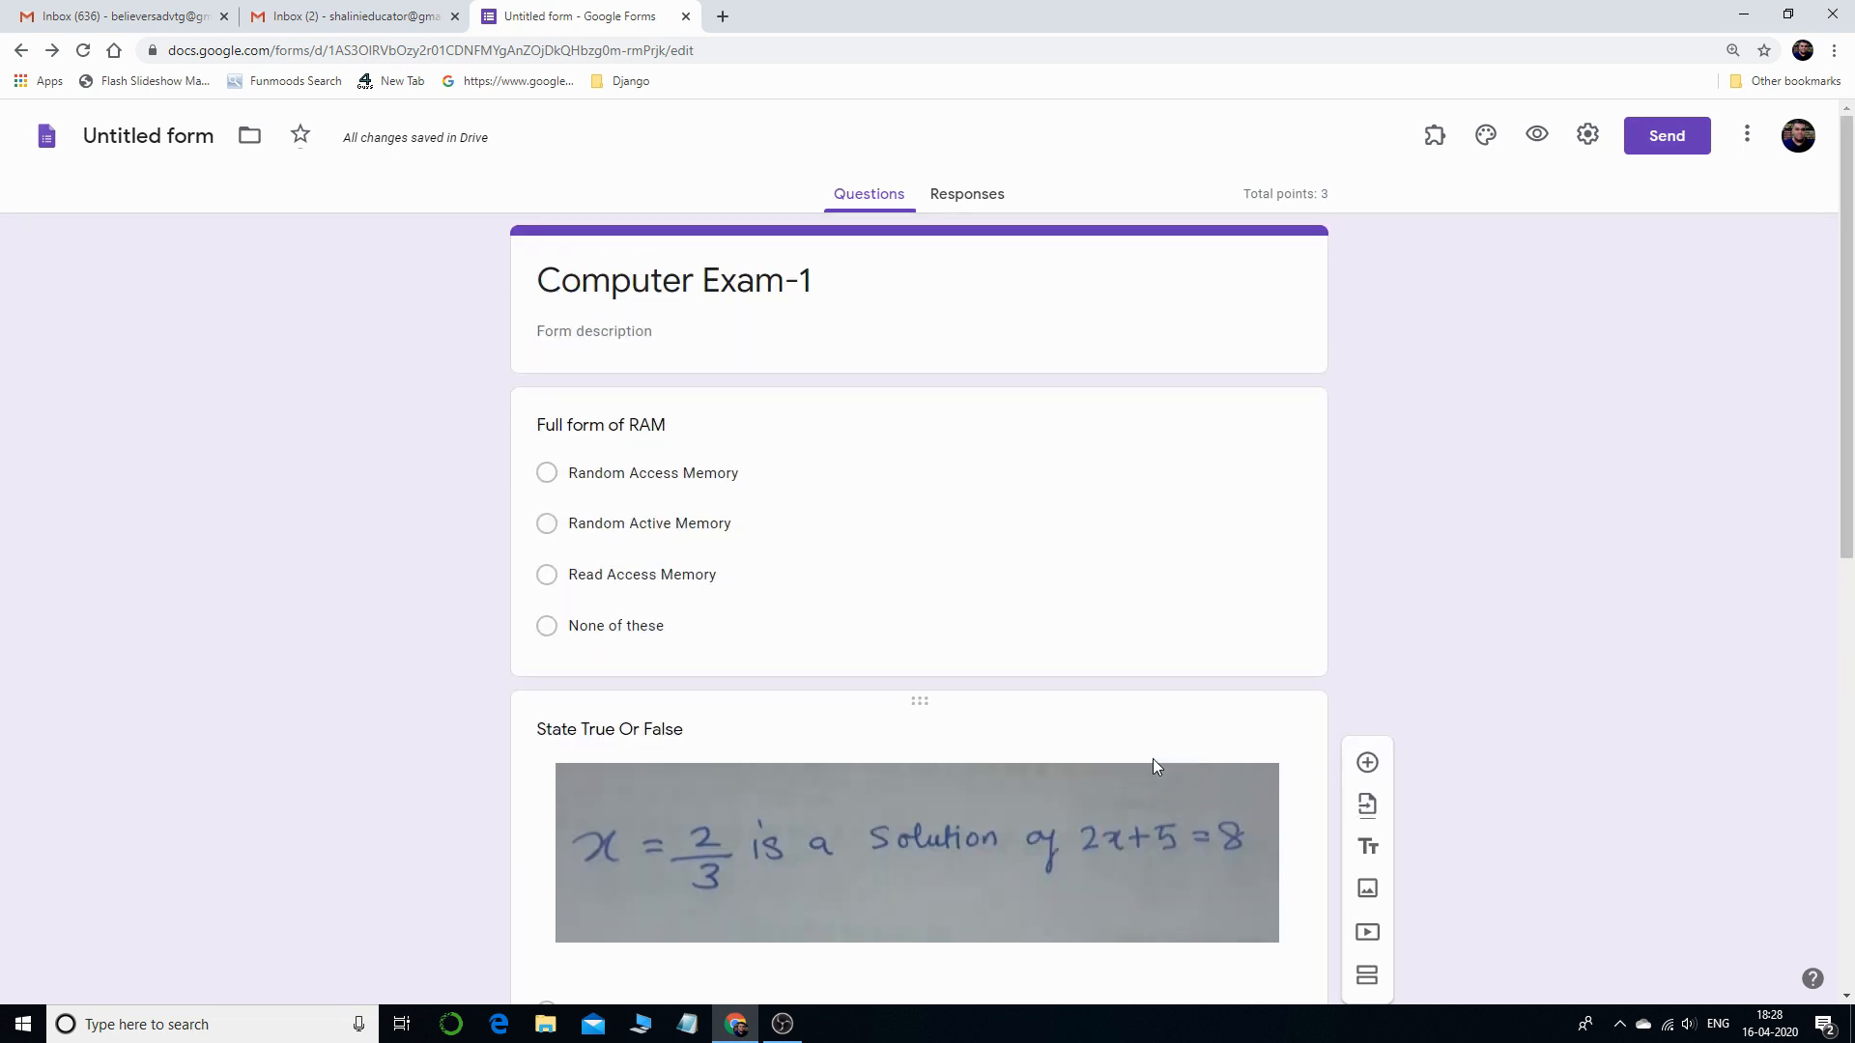
scroll(1150, 757, "down", 5)
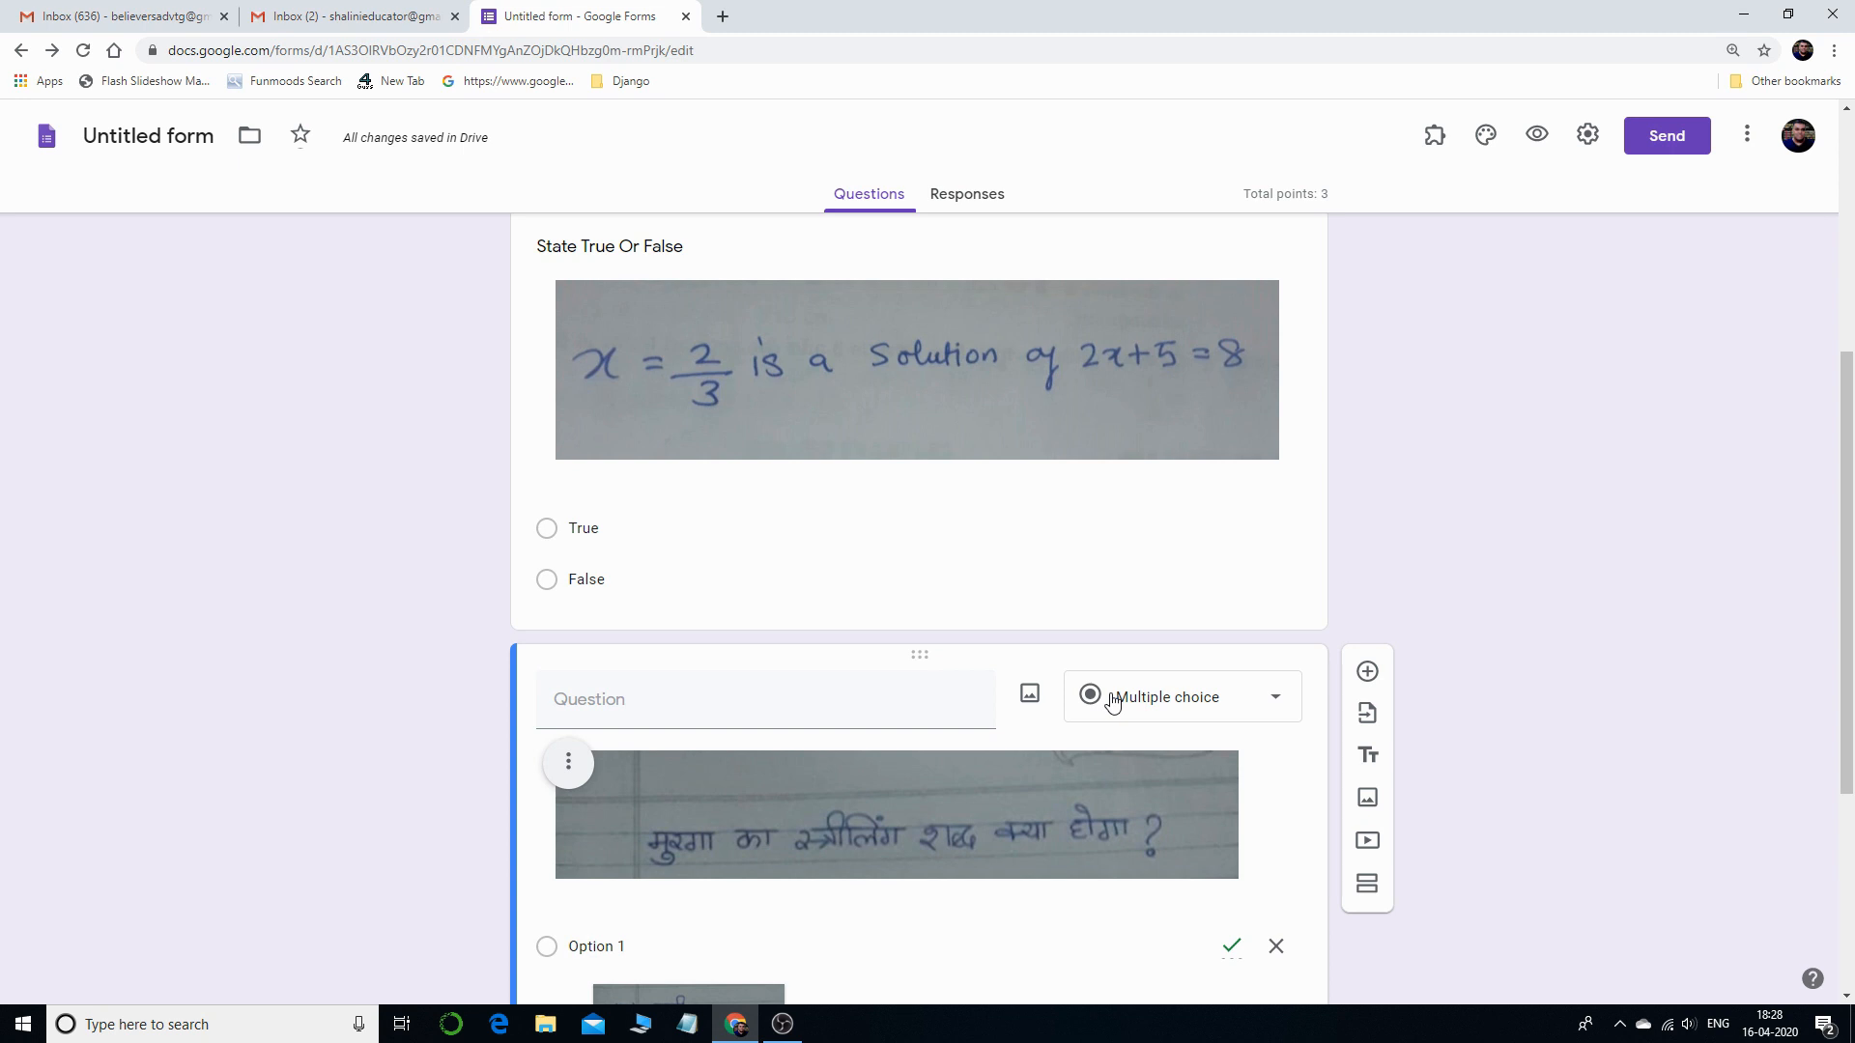
scroll(1110, 696, "down", 3)
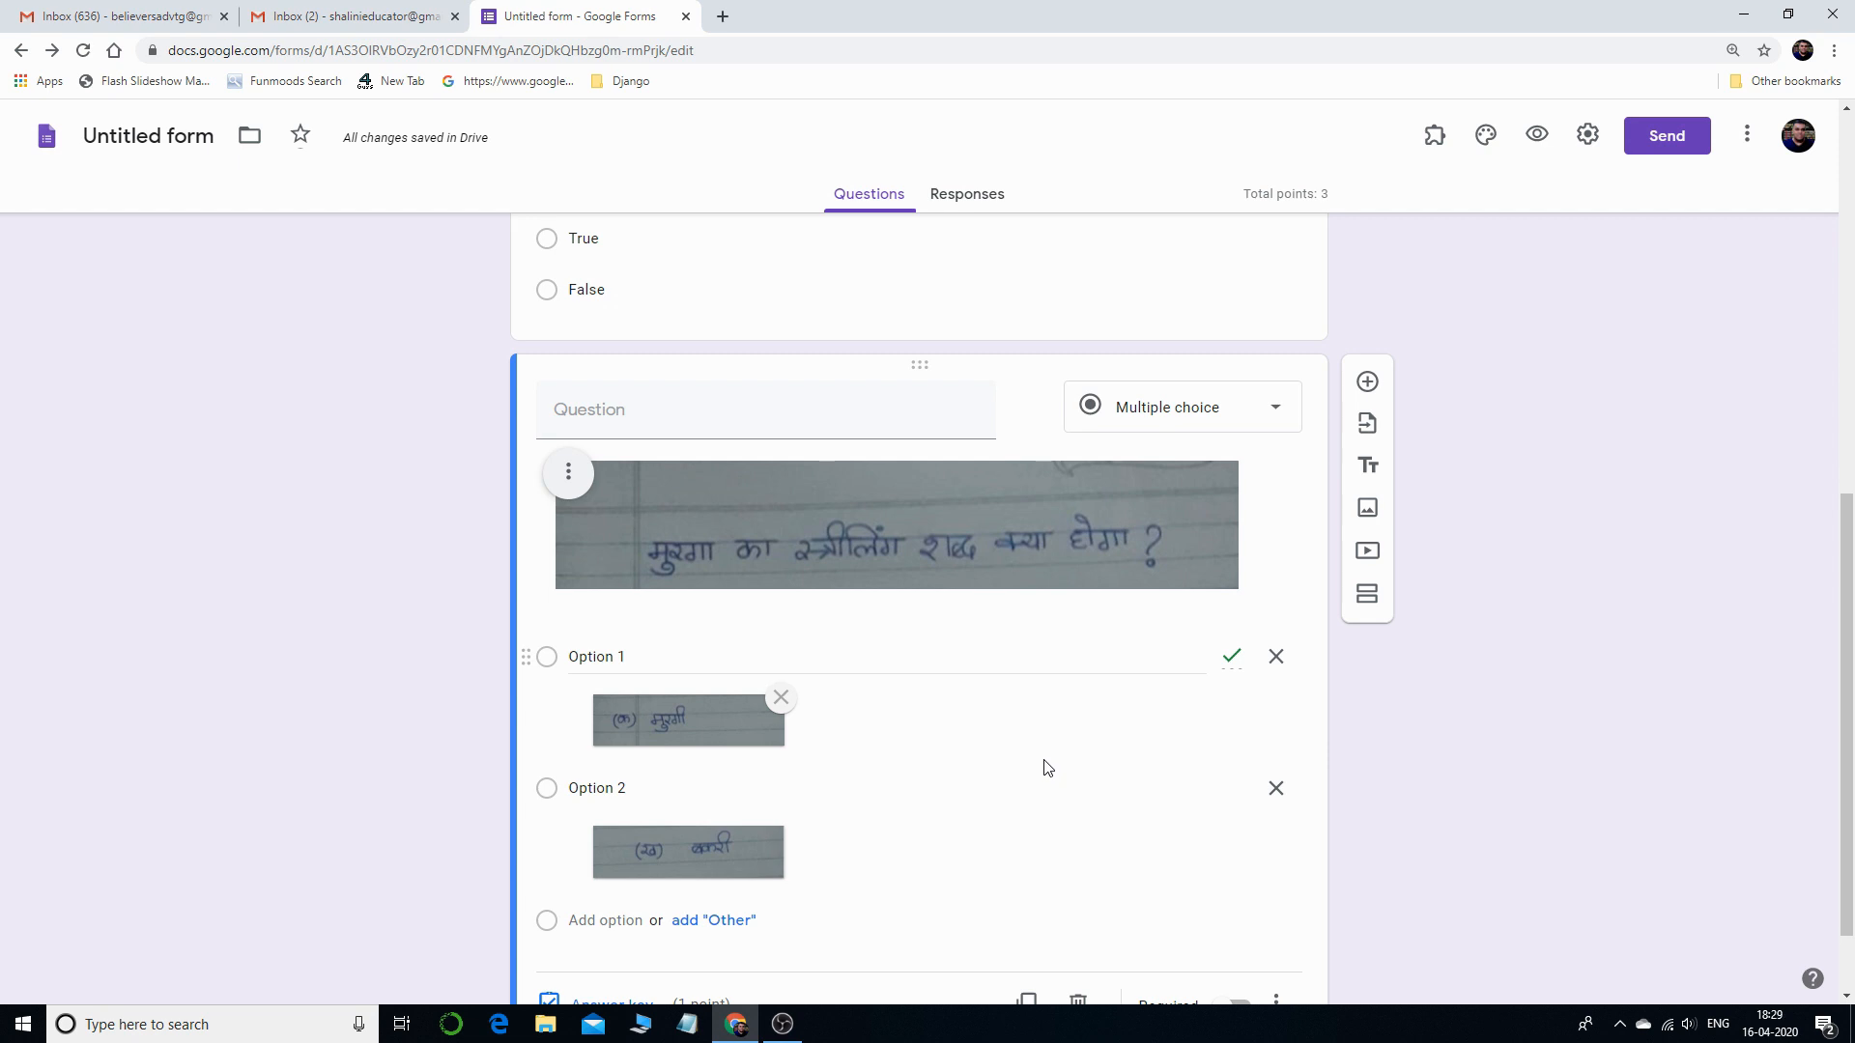
scroll(1046, 767, "up", 5)
scroll(1046, 743, "up", 3)
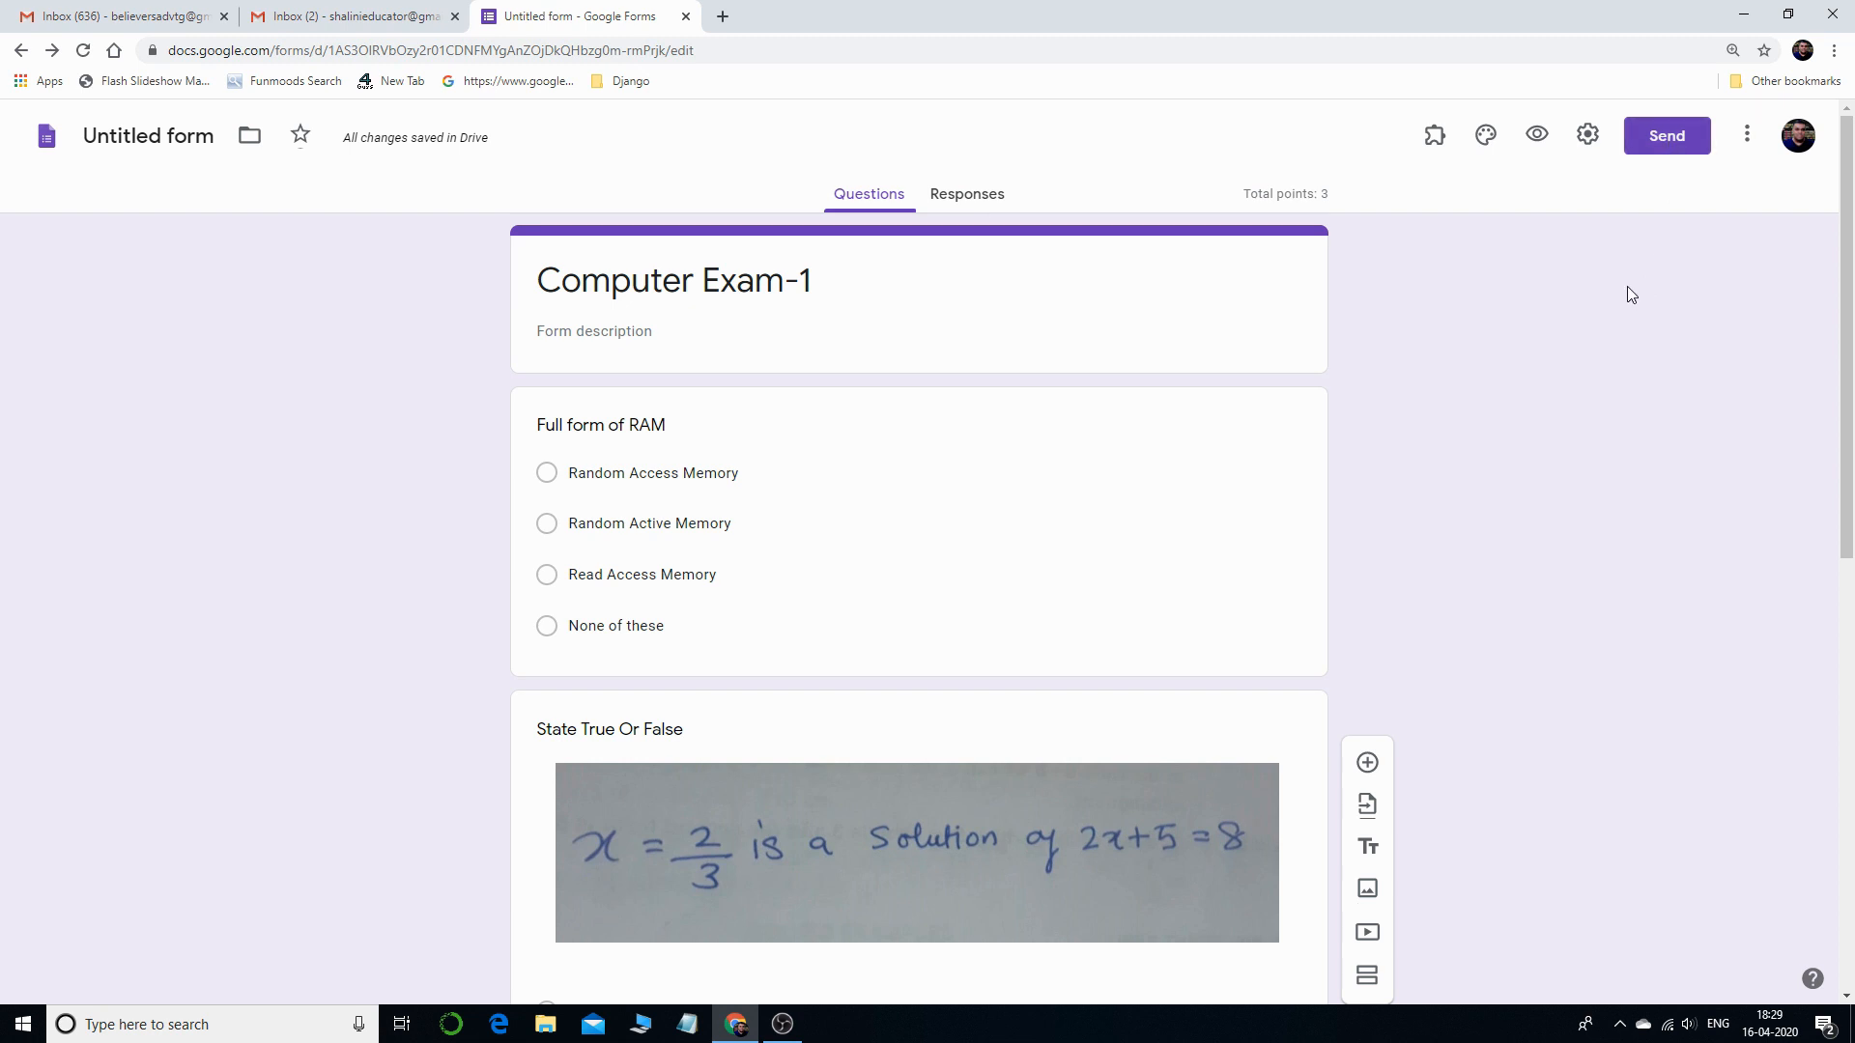
- Turn on 'Limit to 1 response' in the quiz settings and save
left_click(1590, 136)
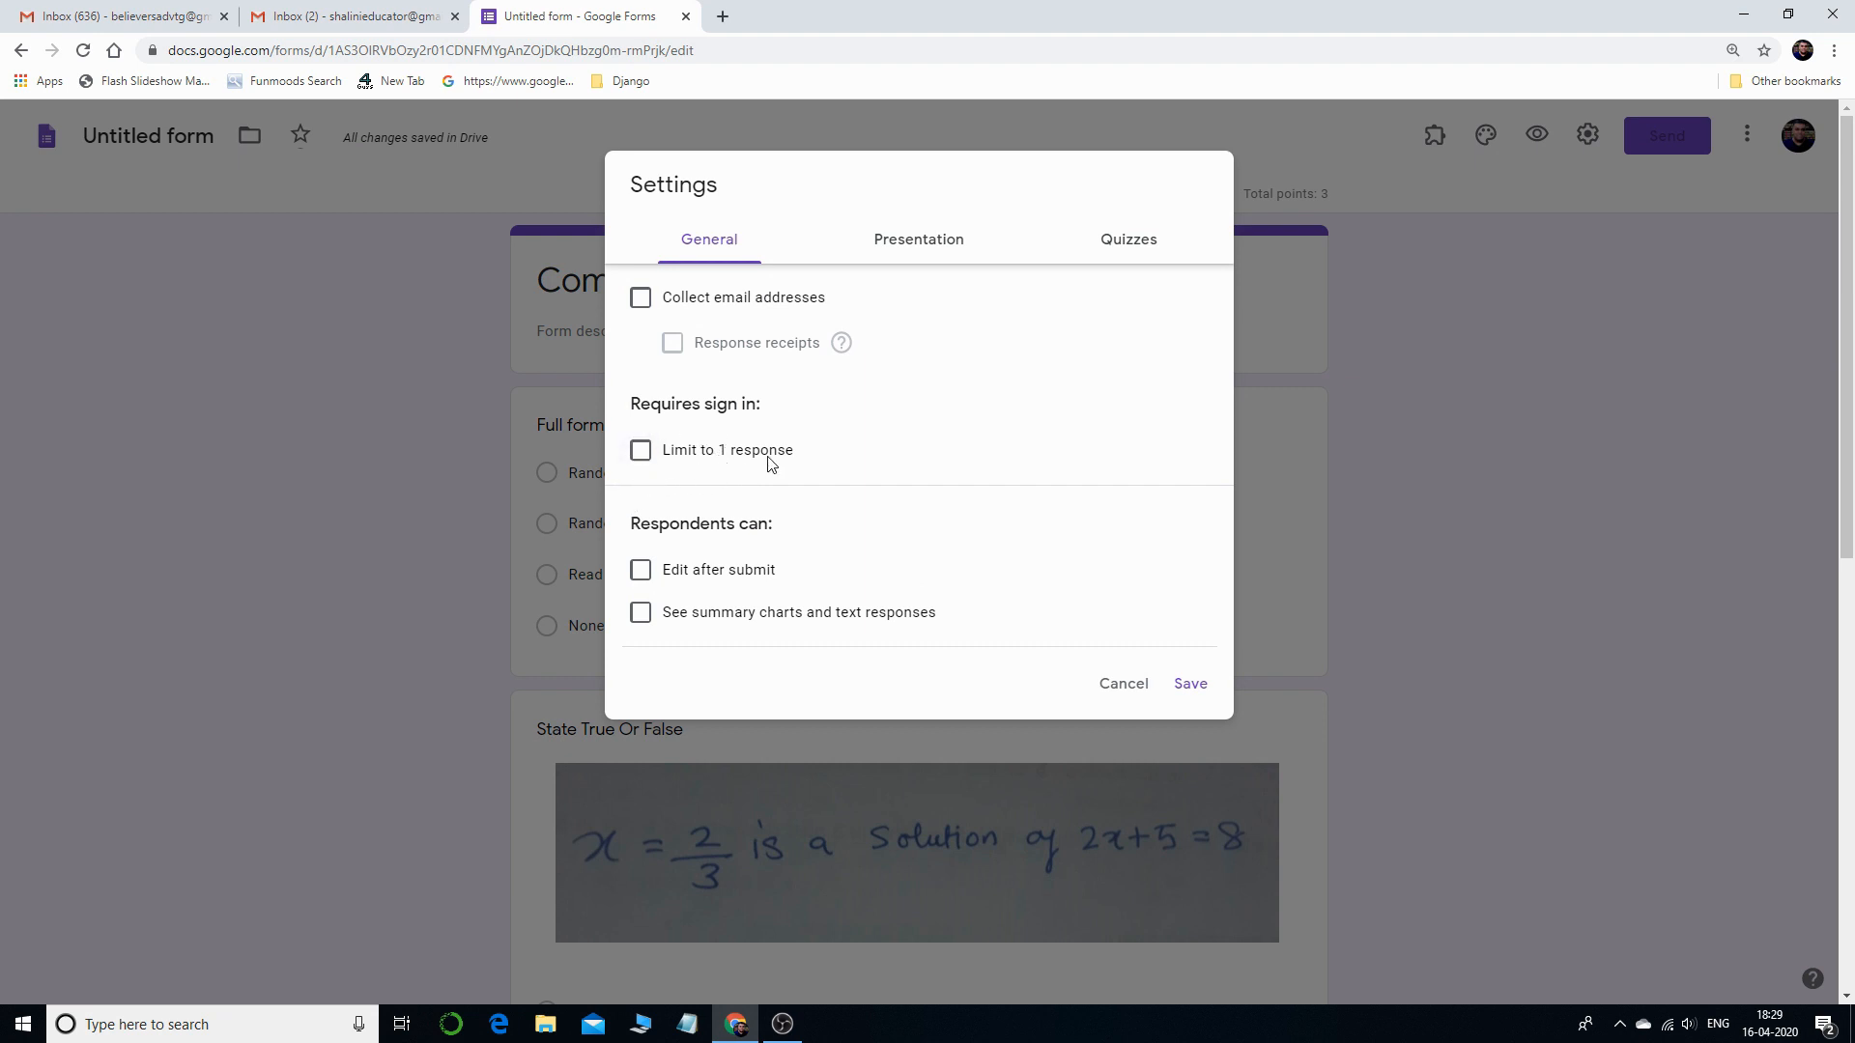
left_click(643, 452)
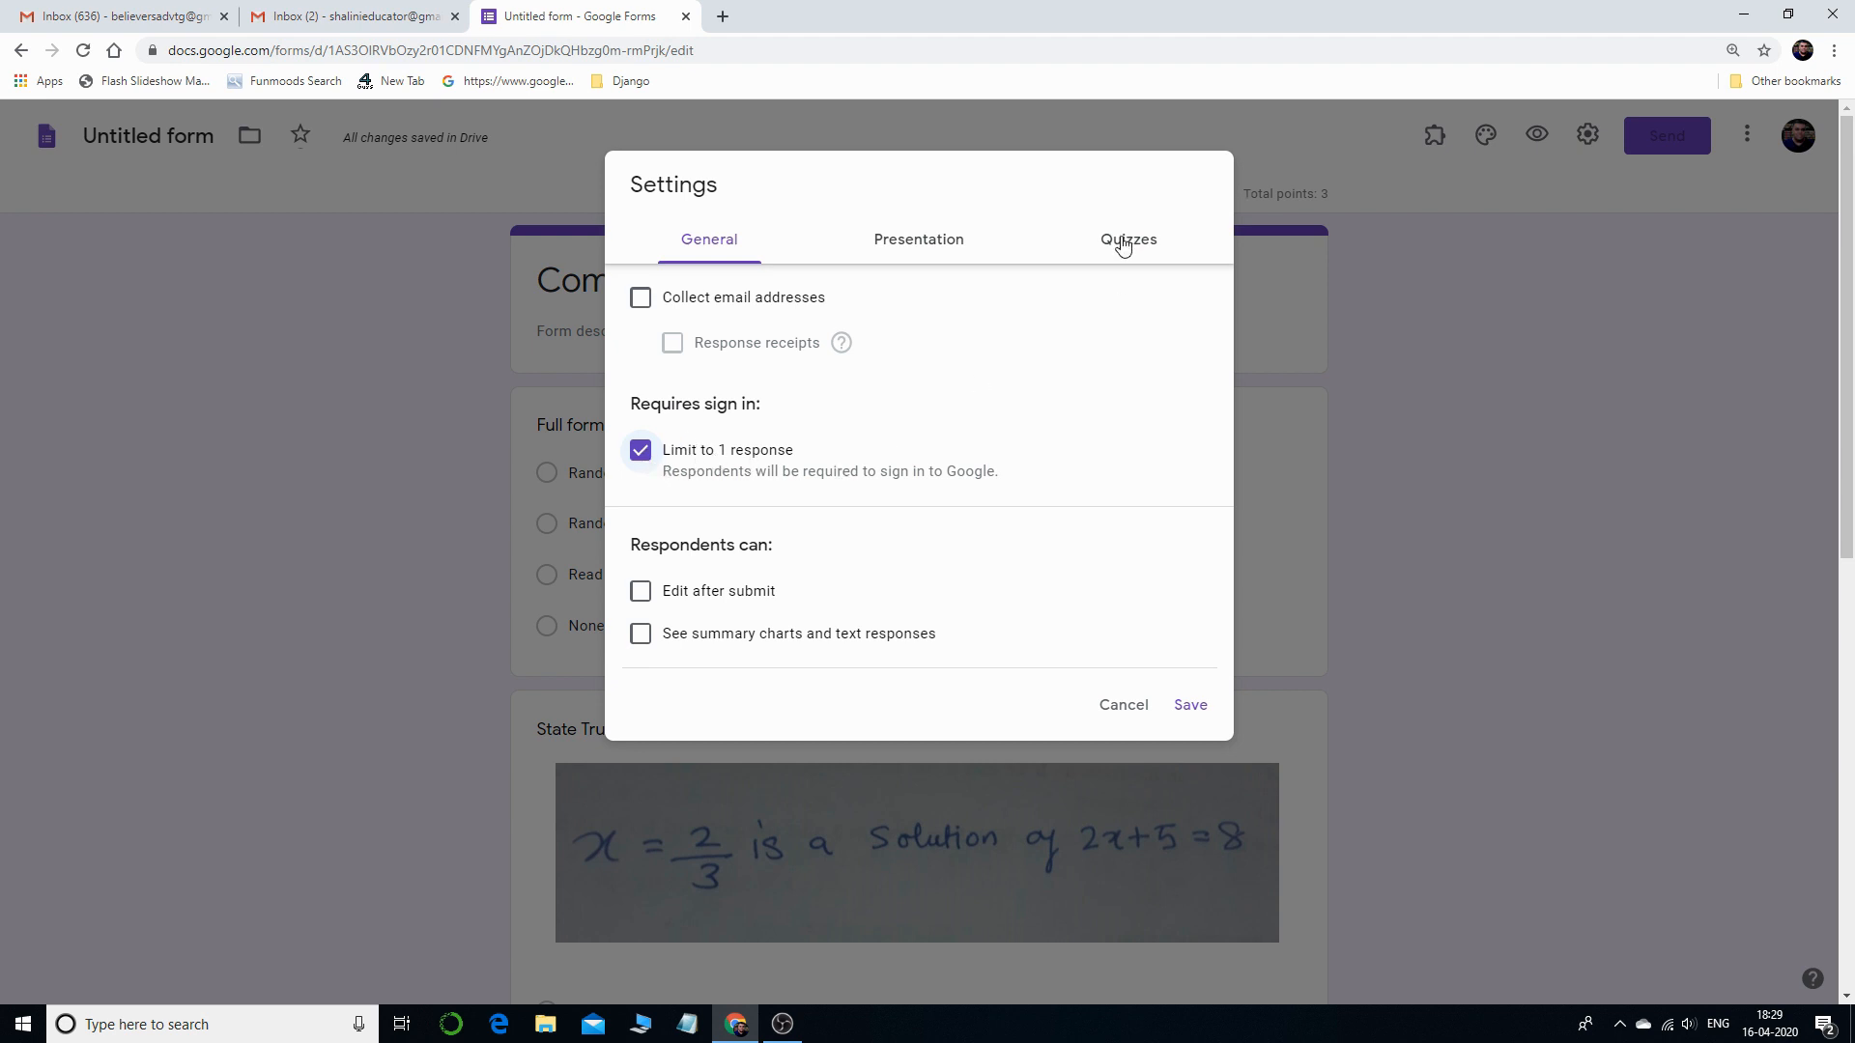
left_click(1190, 704)
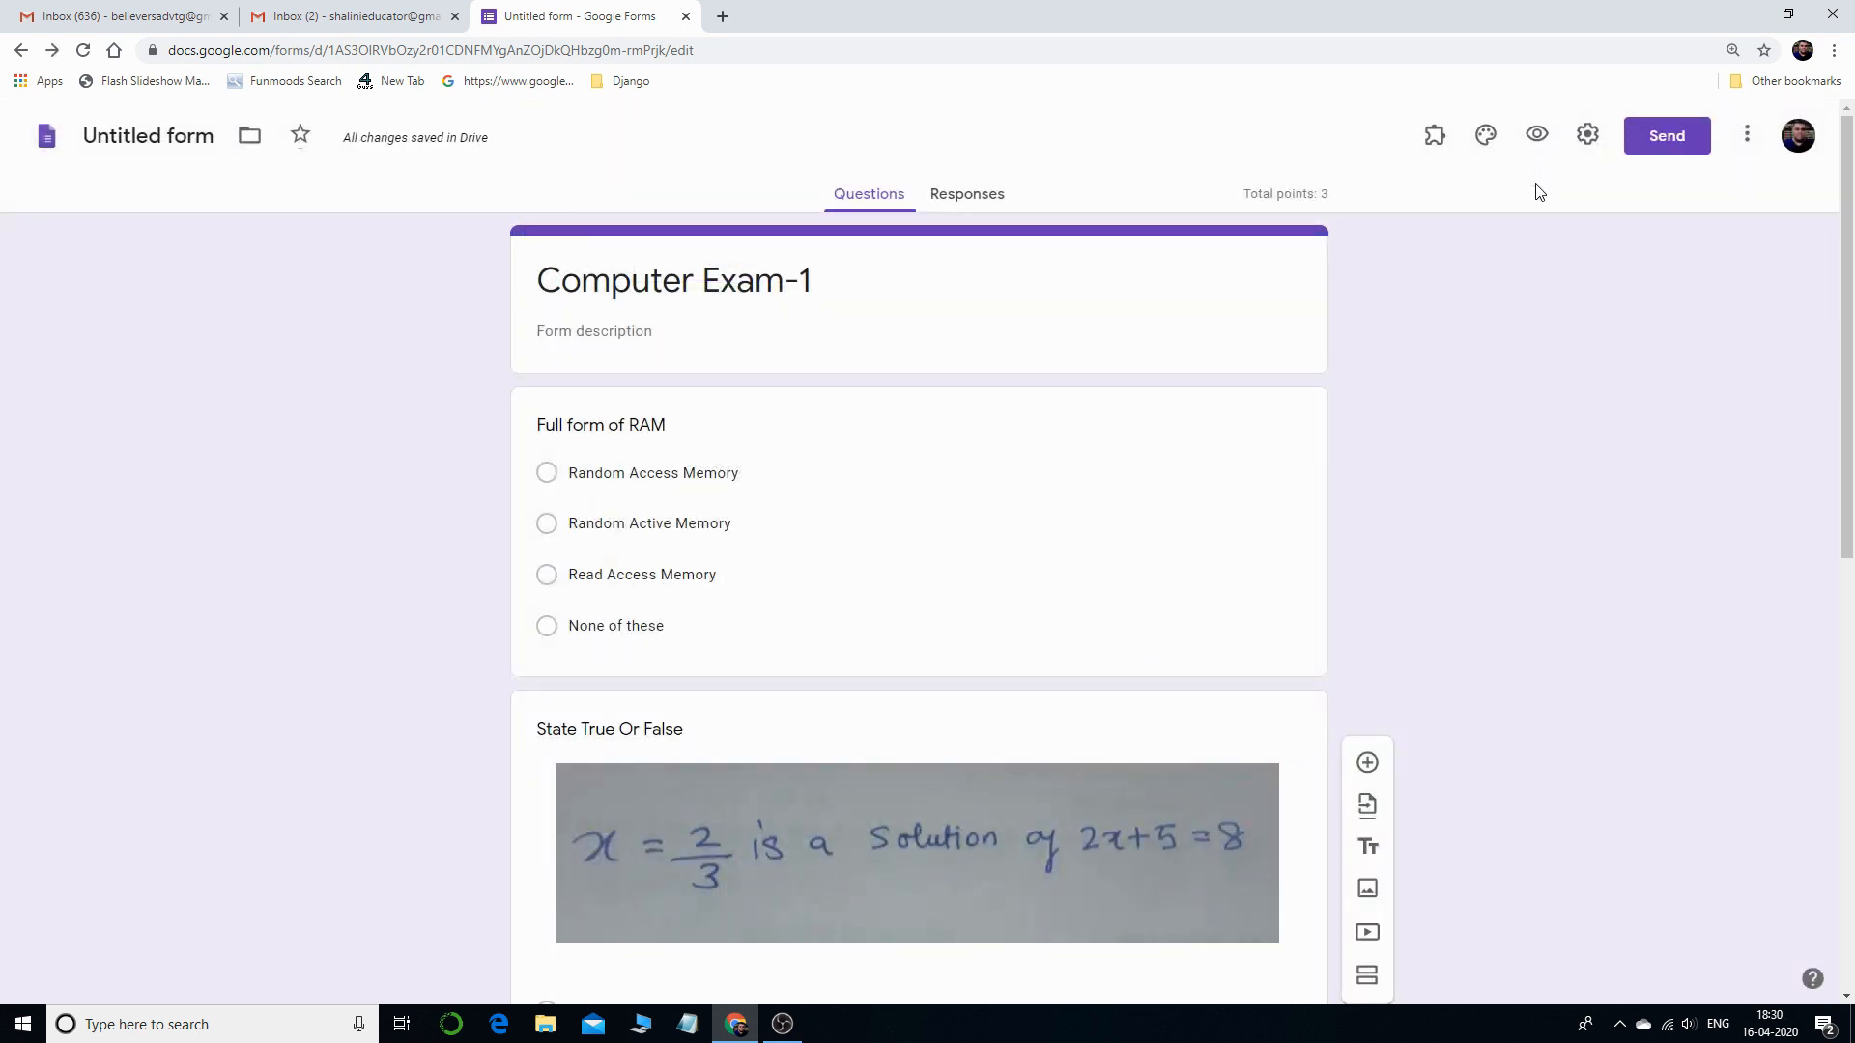
- Preview the Computer Exam-1 quiz as a respondent, then return to its settings
left_click(1534, 135)
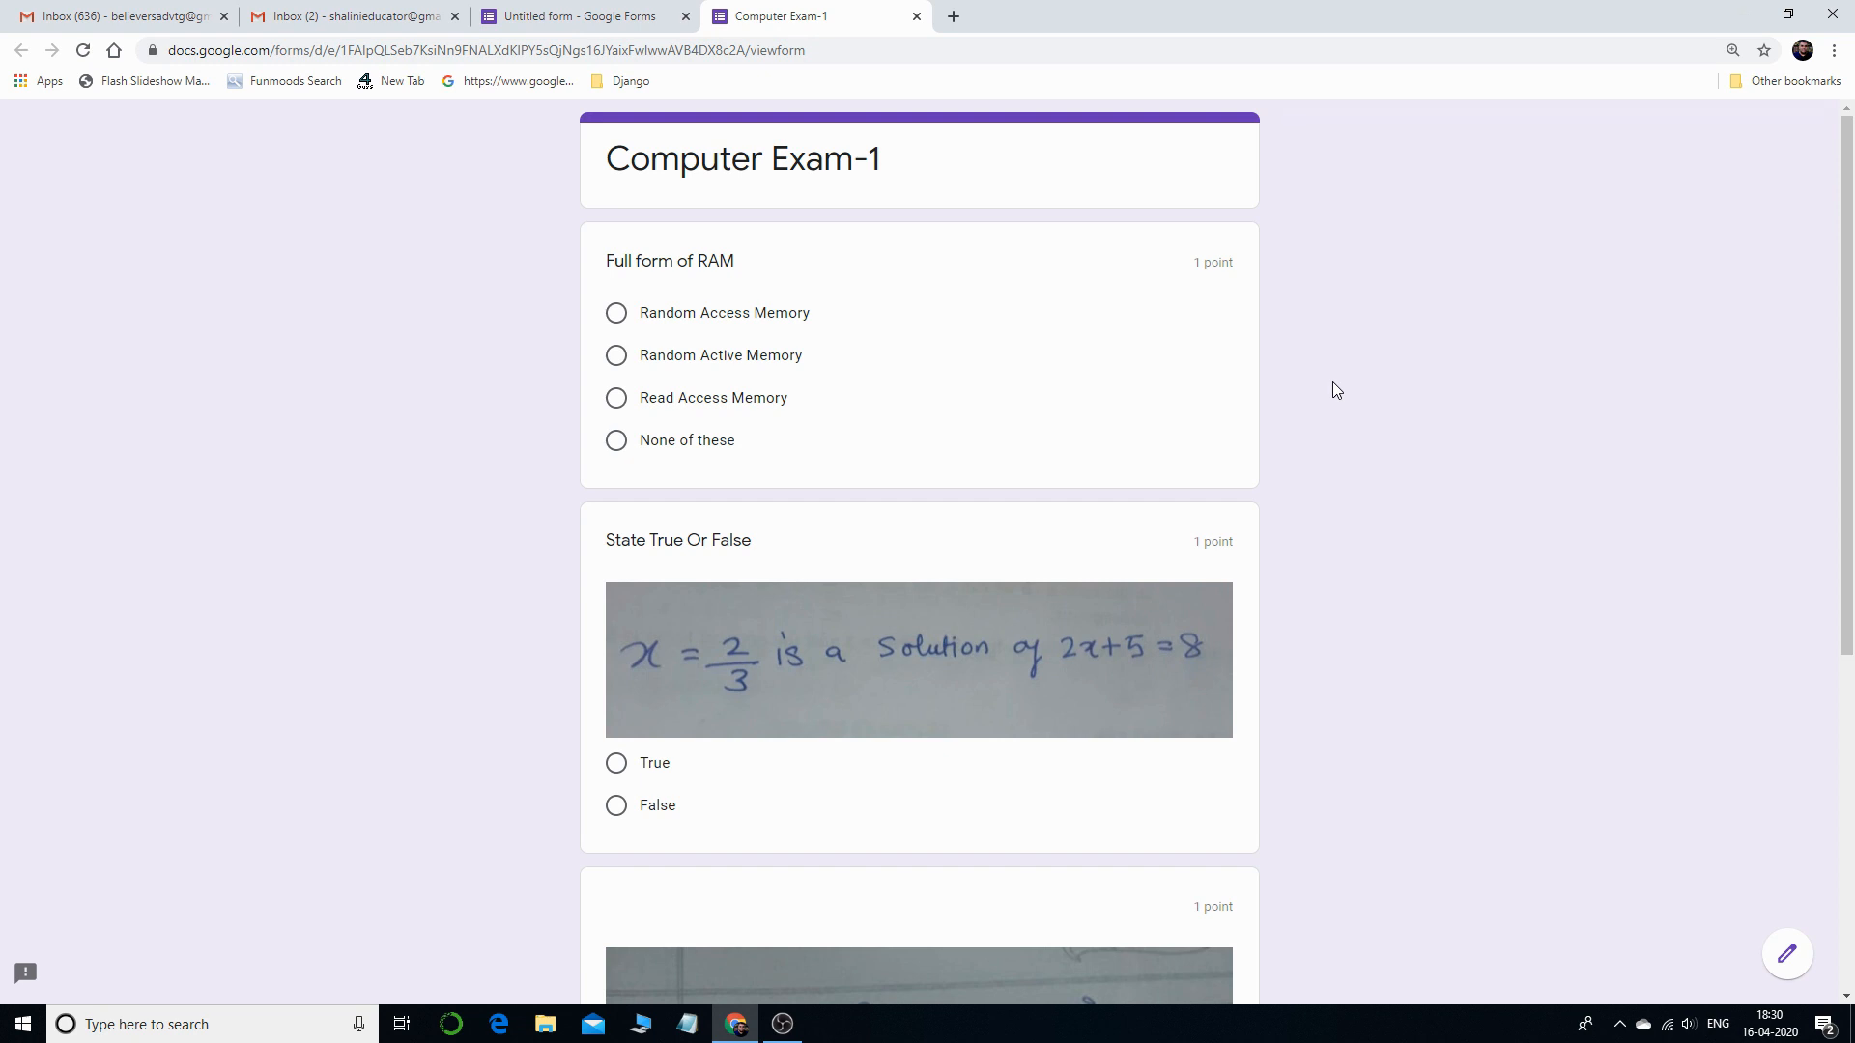
scroll(1323, 392, "down", 5)
scroll(1294, 454, "up", 4)
scroll(1297, 457, "up", 2)
scroll(870, 676, "down", 5)
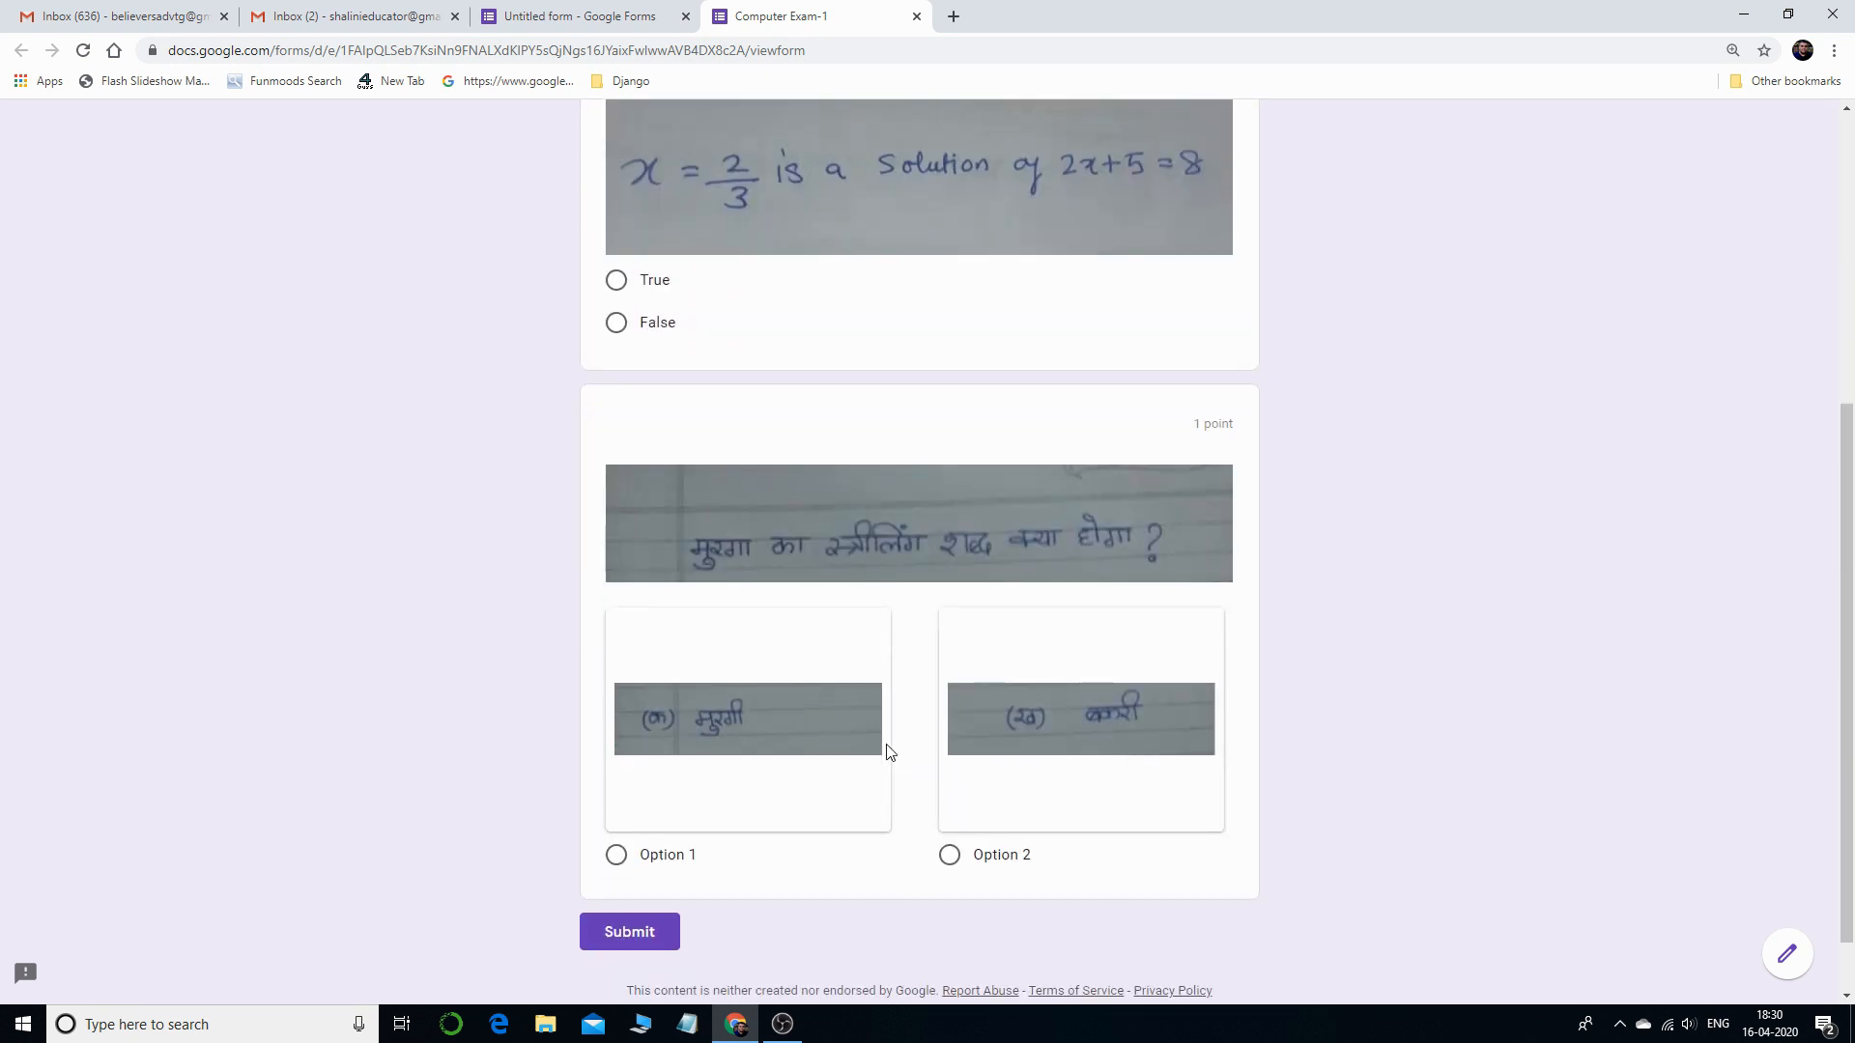
scroll(890, 752, "up", 5)
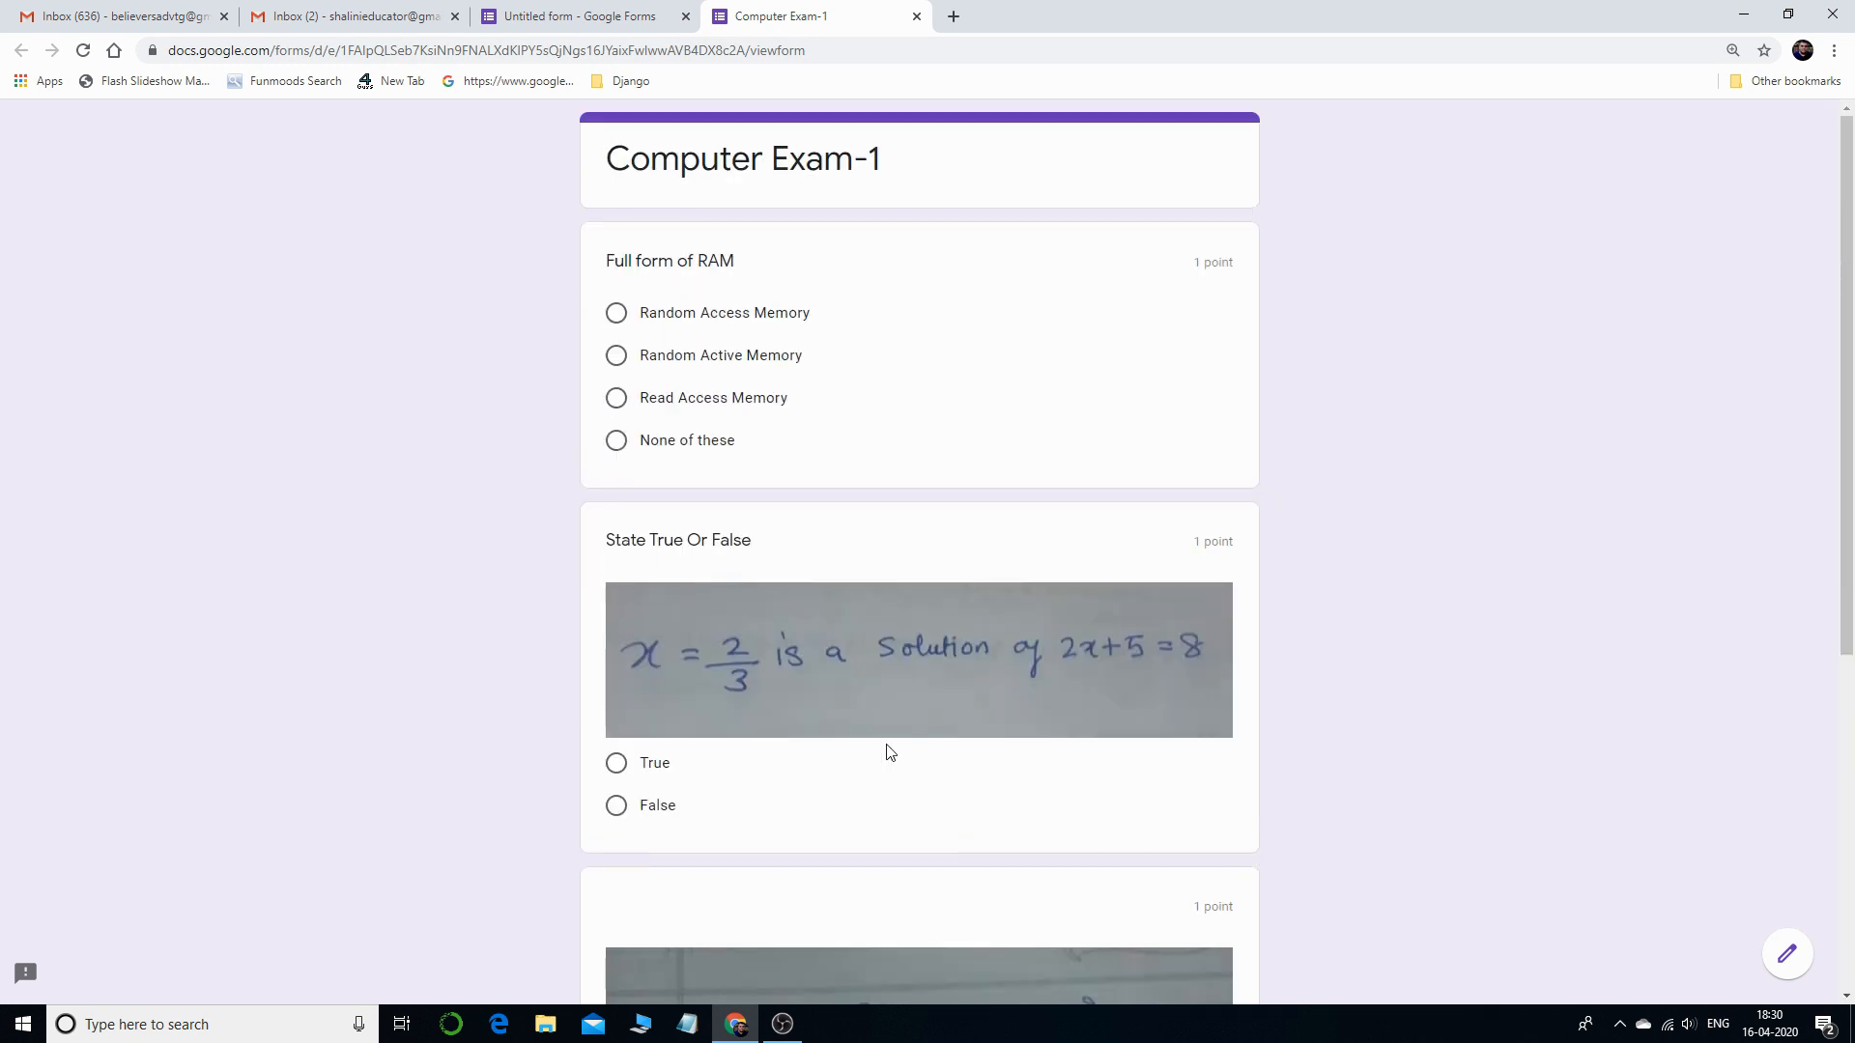
left_click(916, 16)
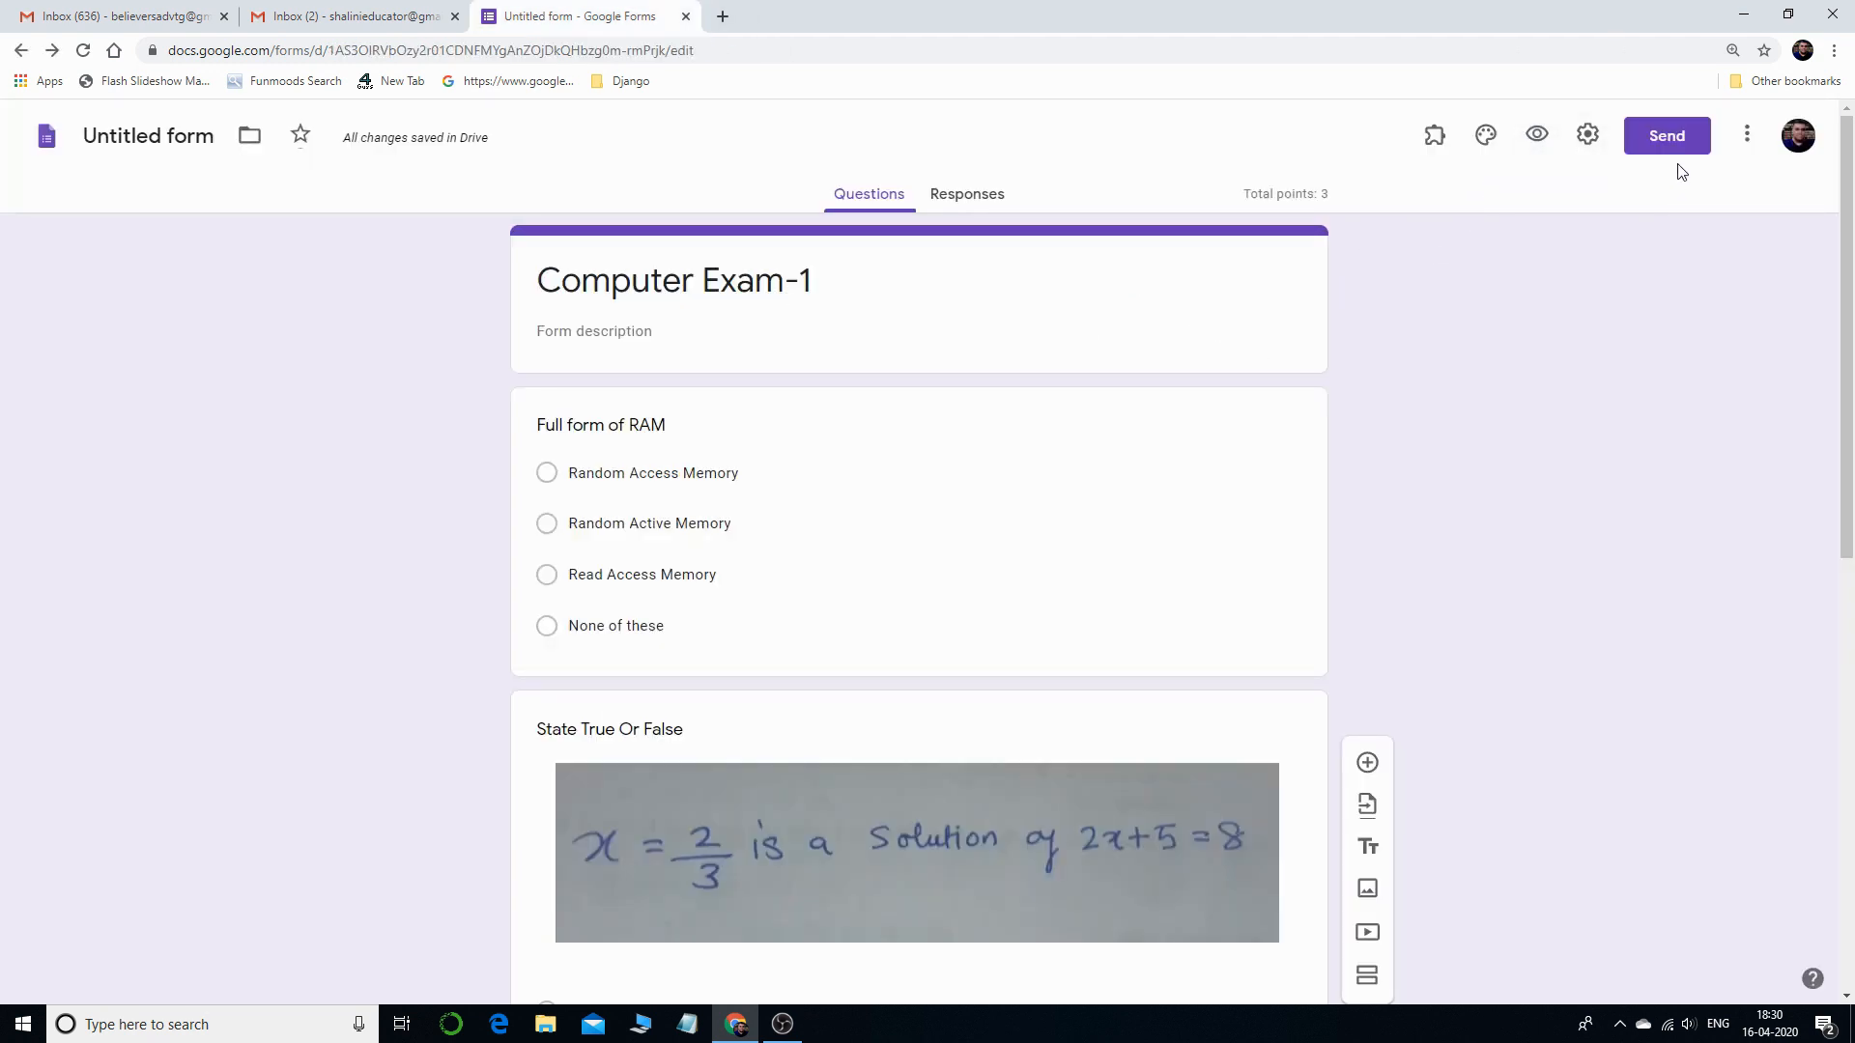
left_click(1585, 135)
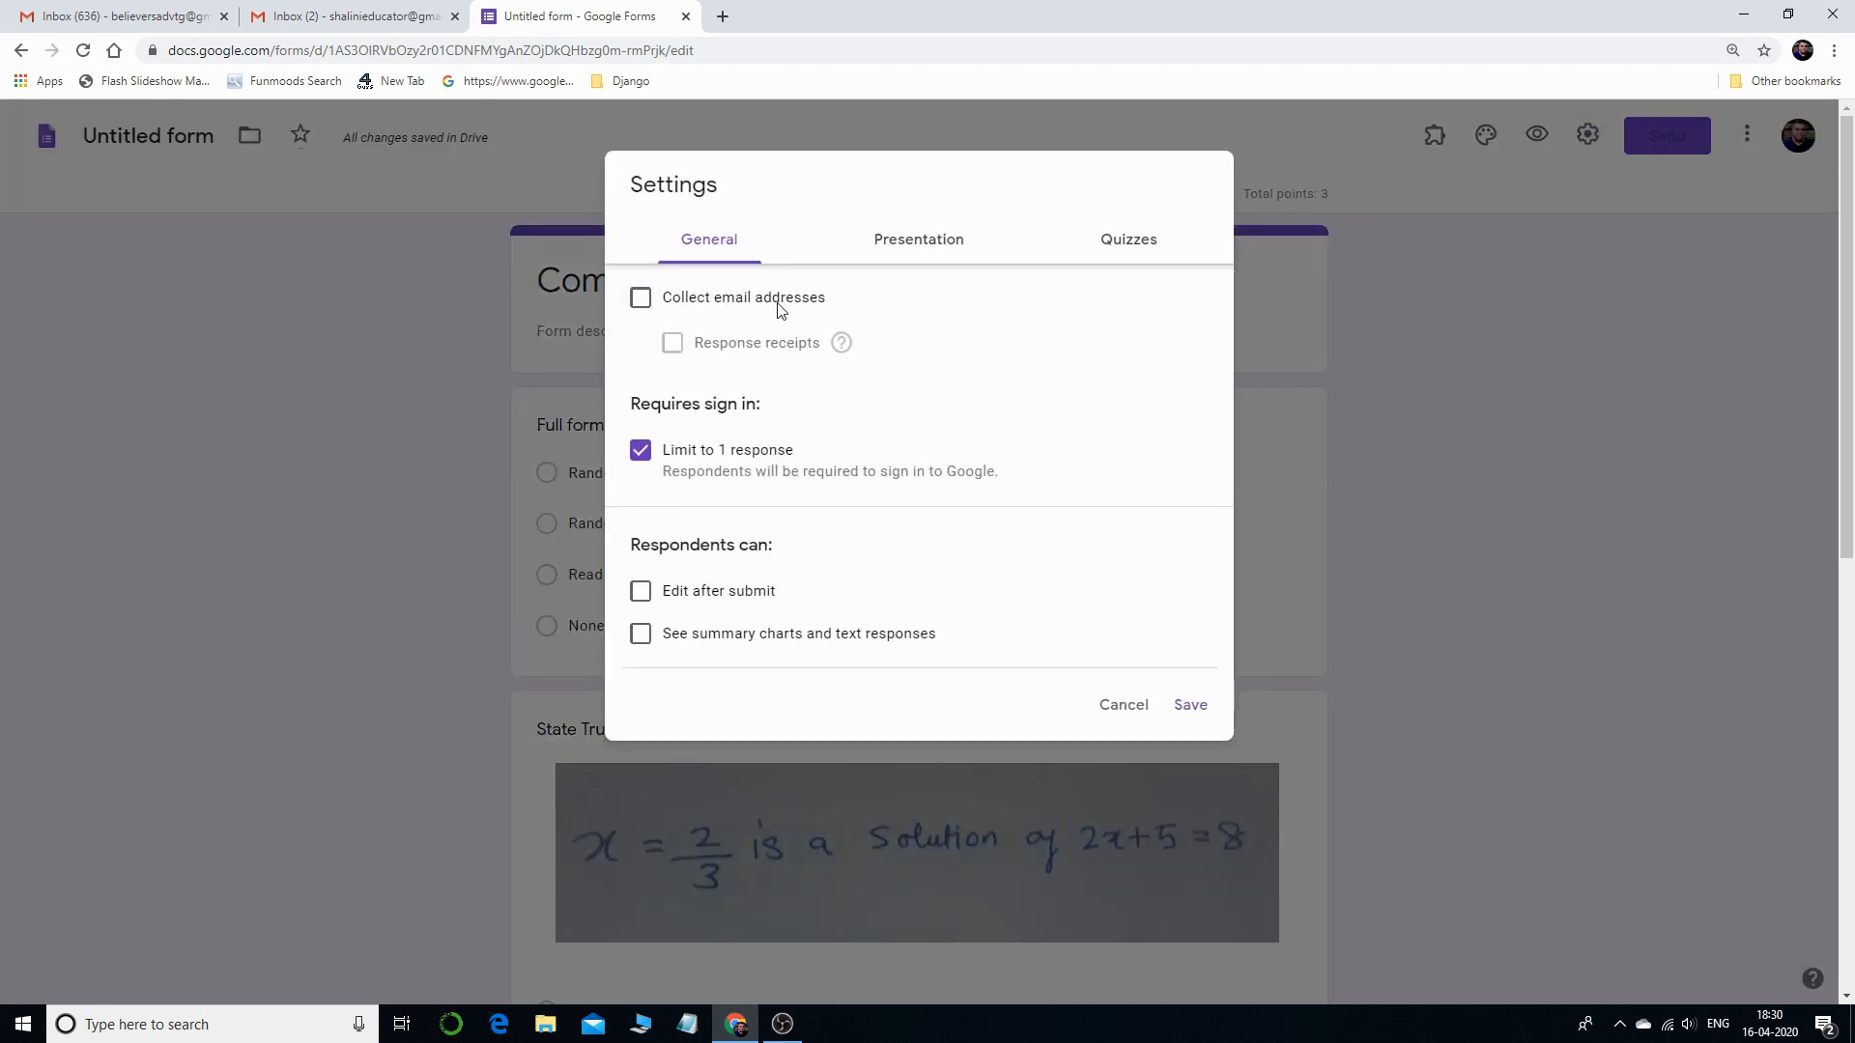
- Turn on 'Collect email addresses' in the General settings and save the change
left_click(641, 298)
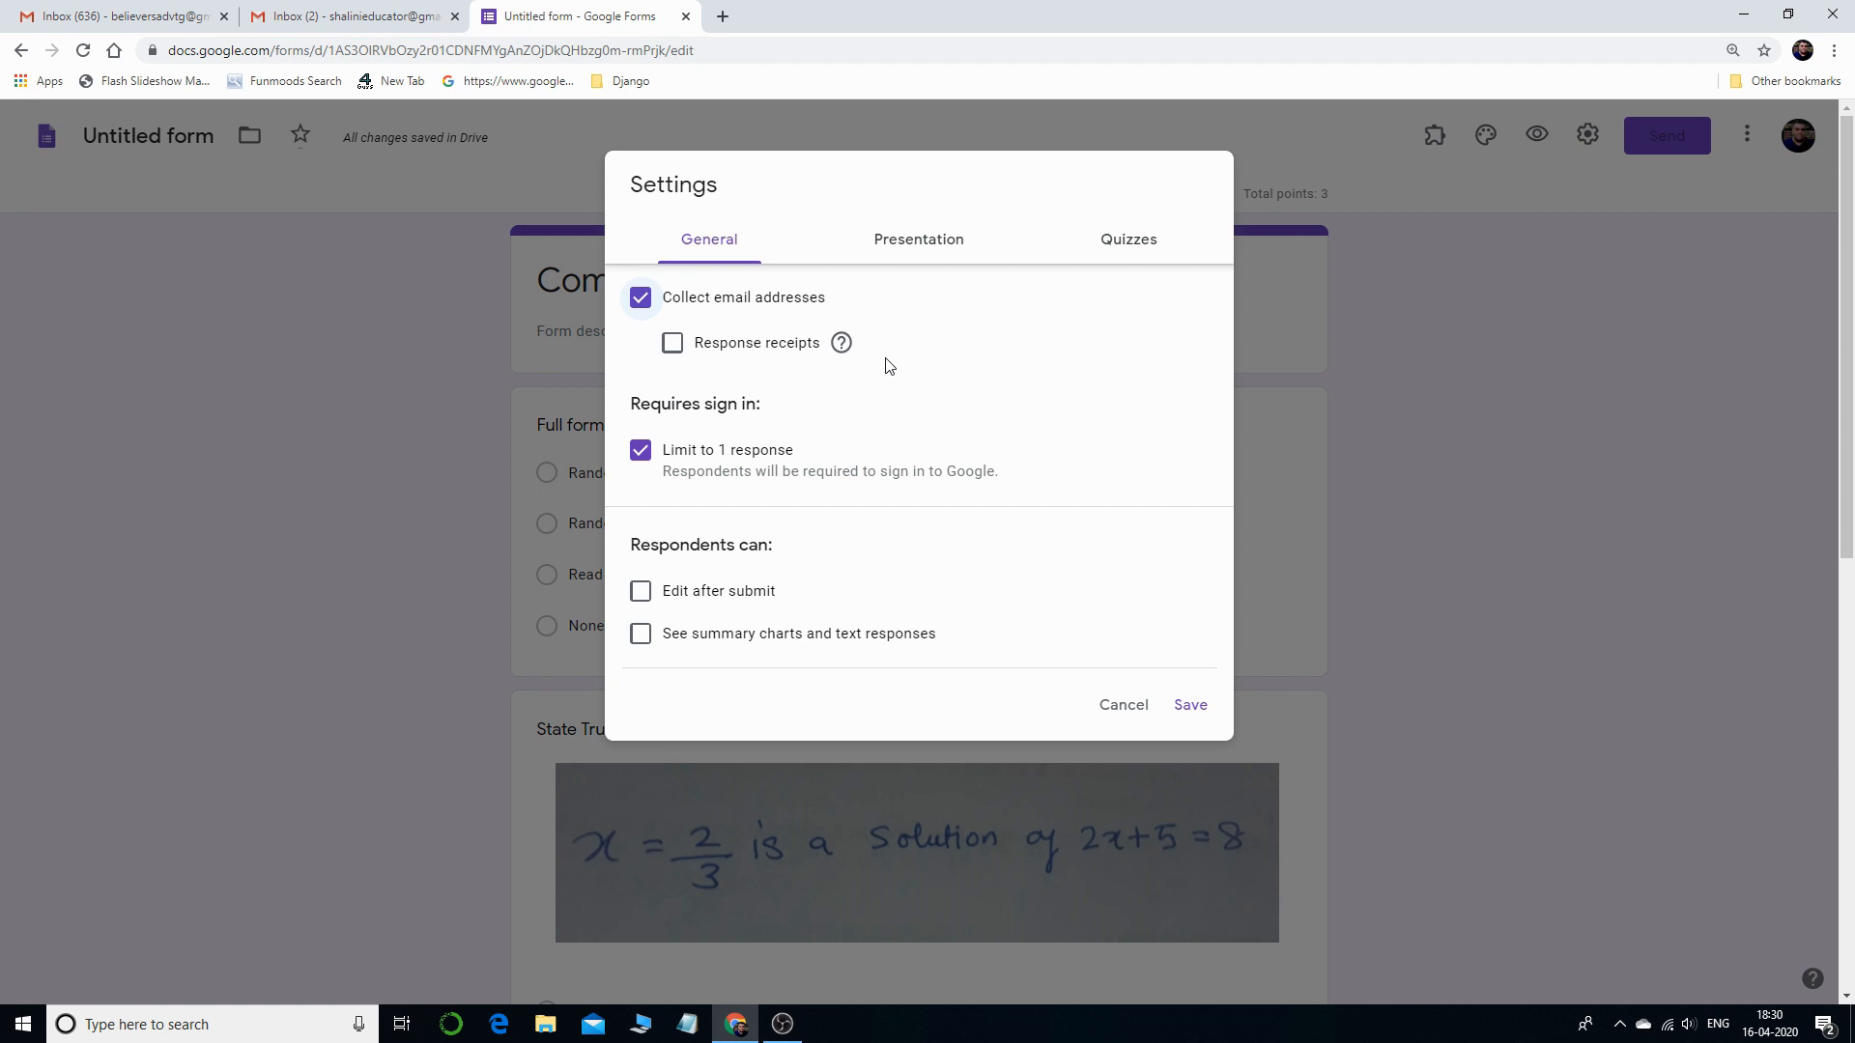
left_click(1190, 704)
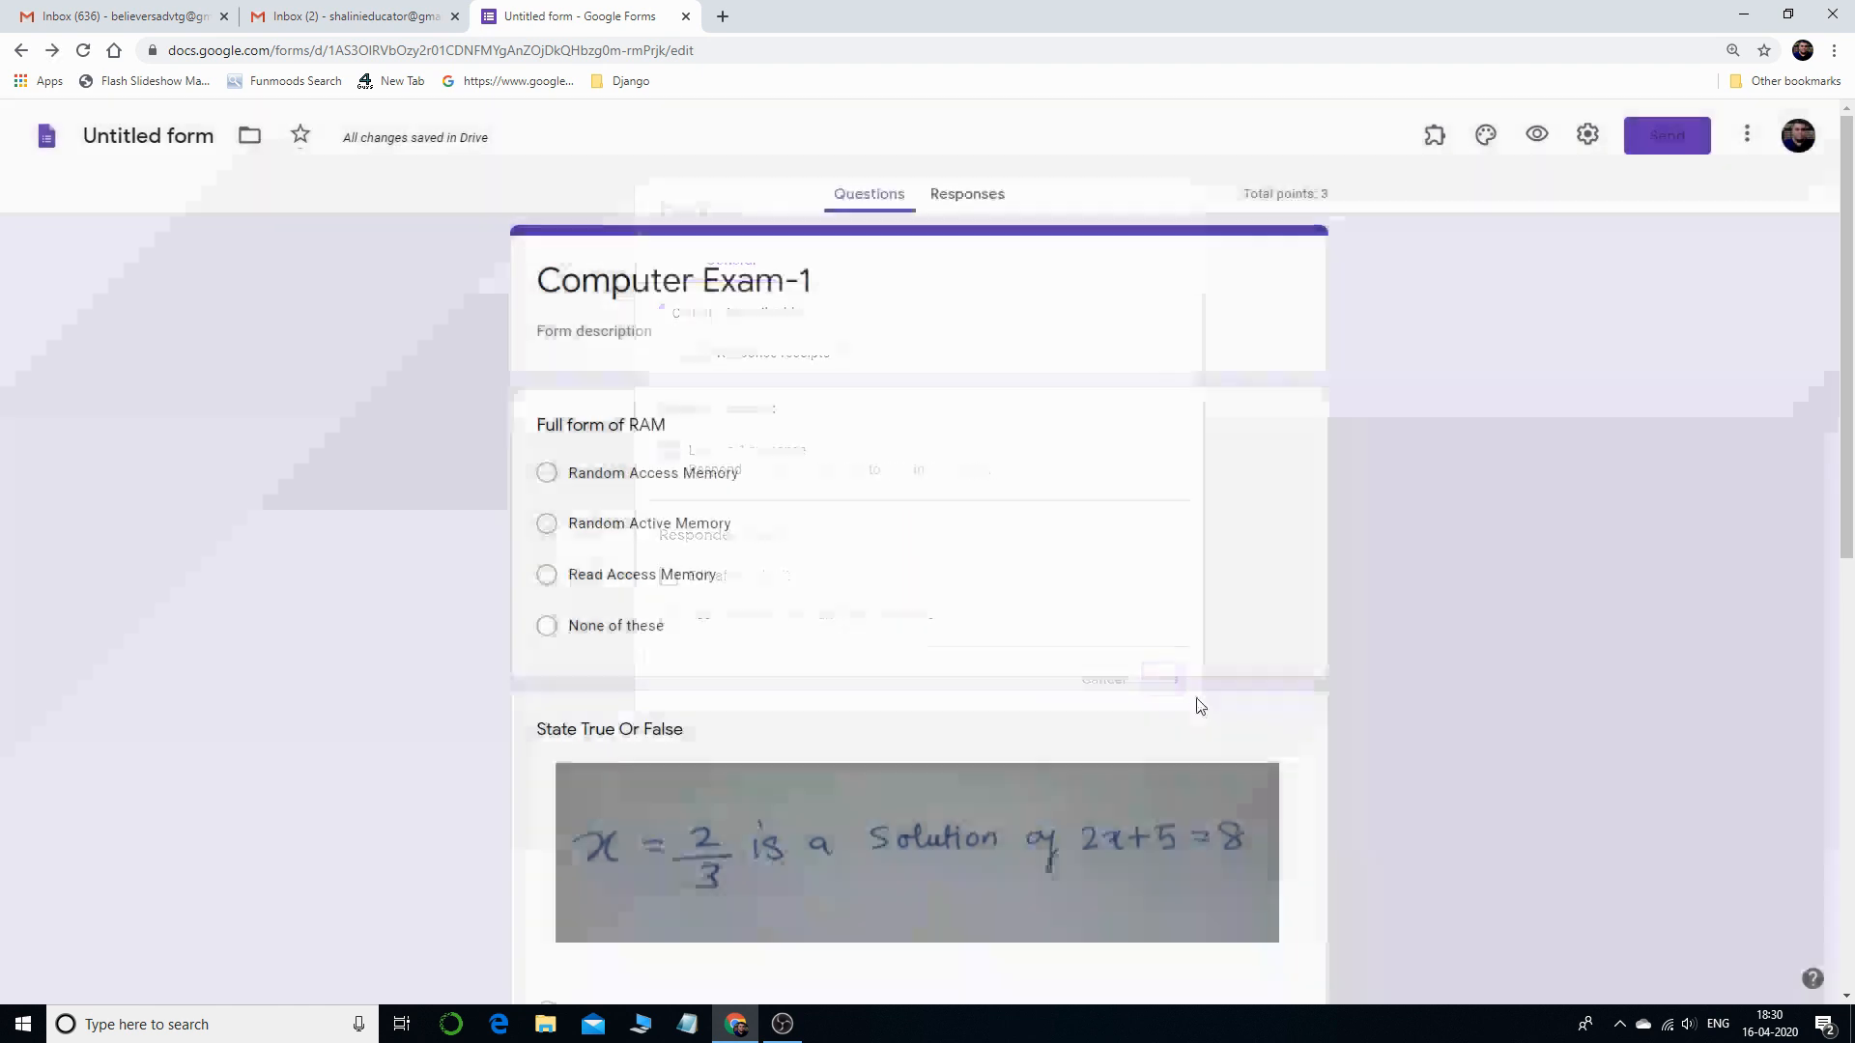
left_click(1535, 134)
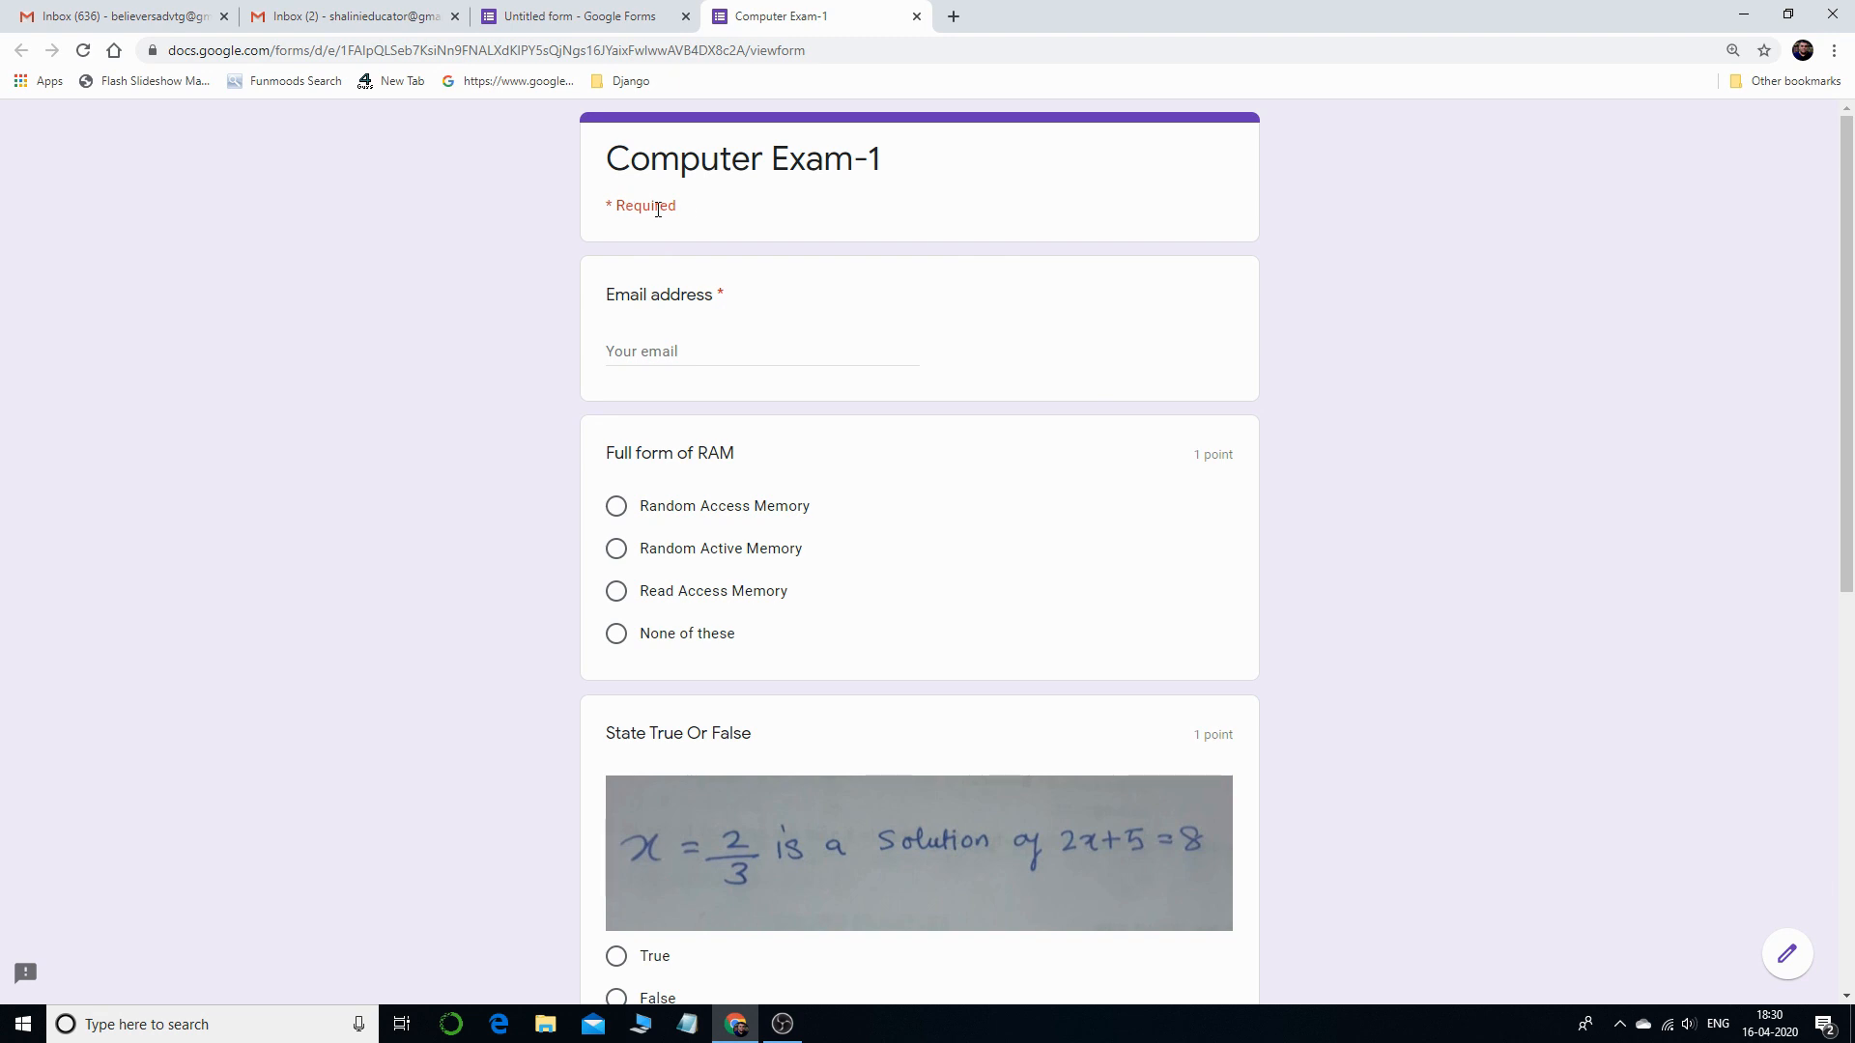
left_click(699, 346)
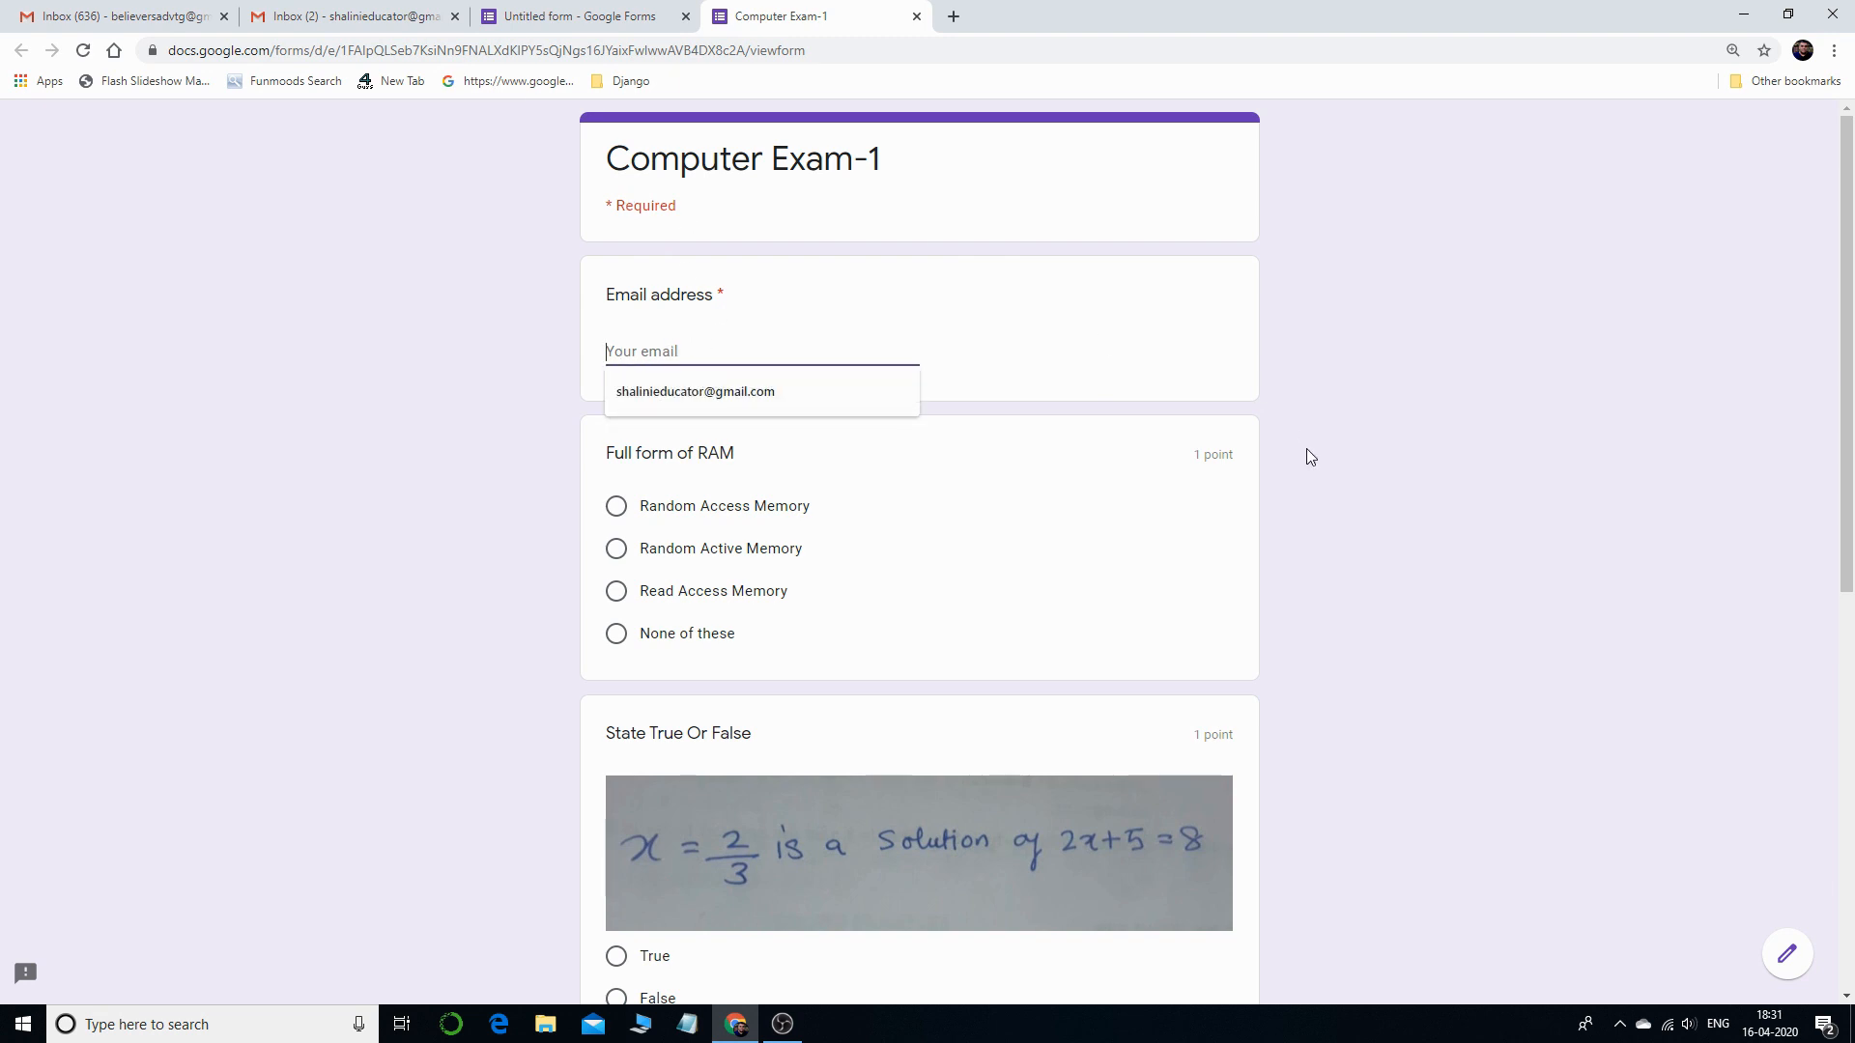
scroll(844, 376, "down", 6)
scroll(773, 890, "down", 1)
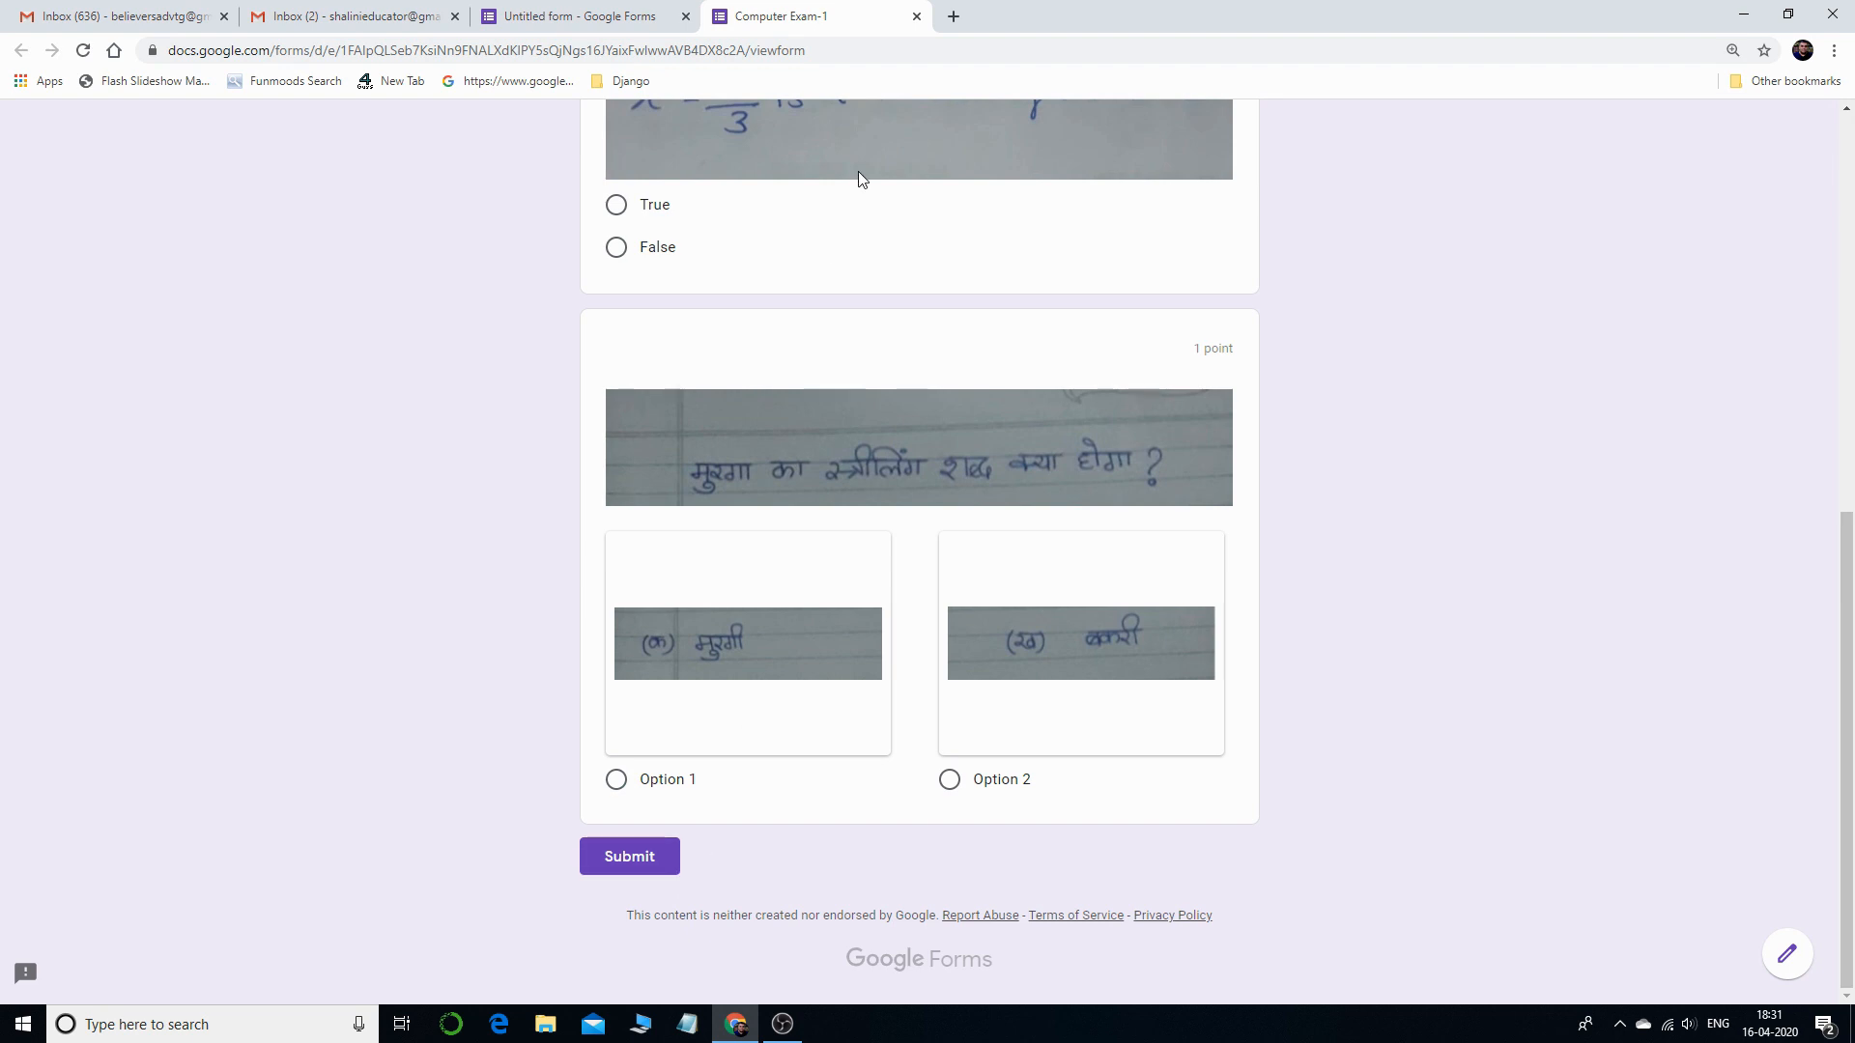
left_click(916, 15)
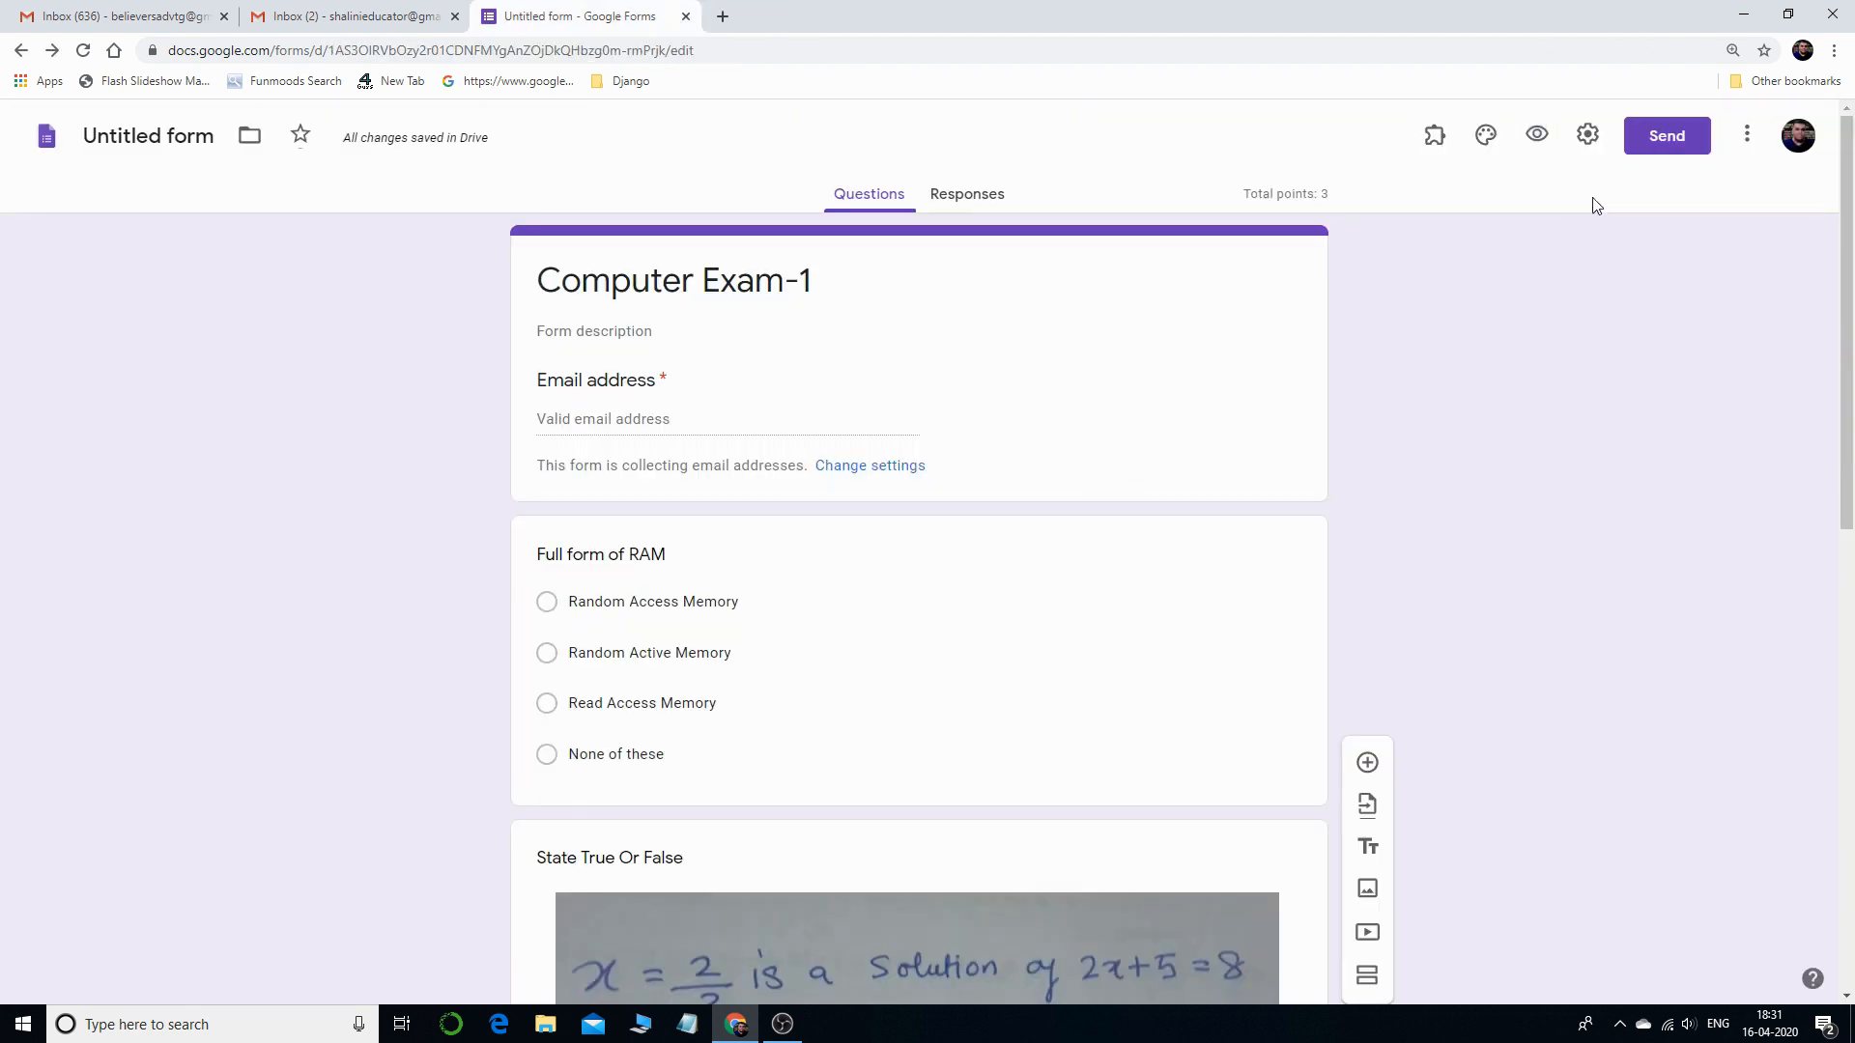
- Open the Send form dialog and enter two recipient email addresses in the To field
left_click(1674, 140)
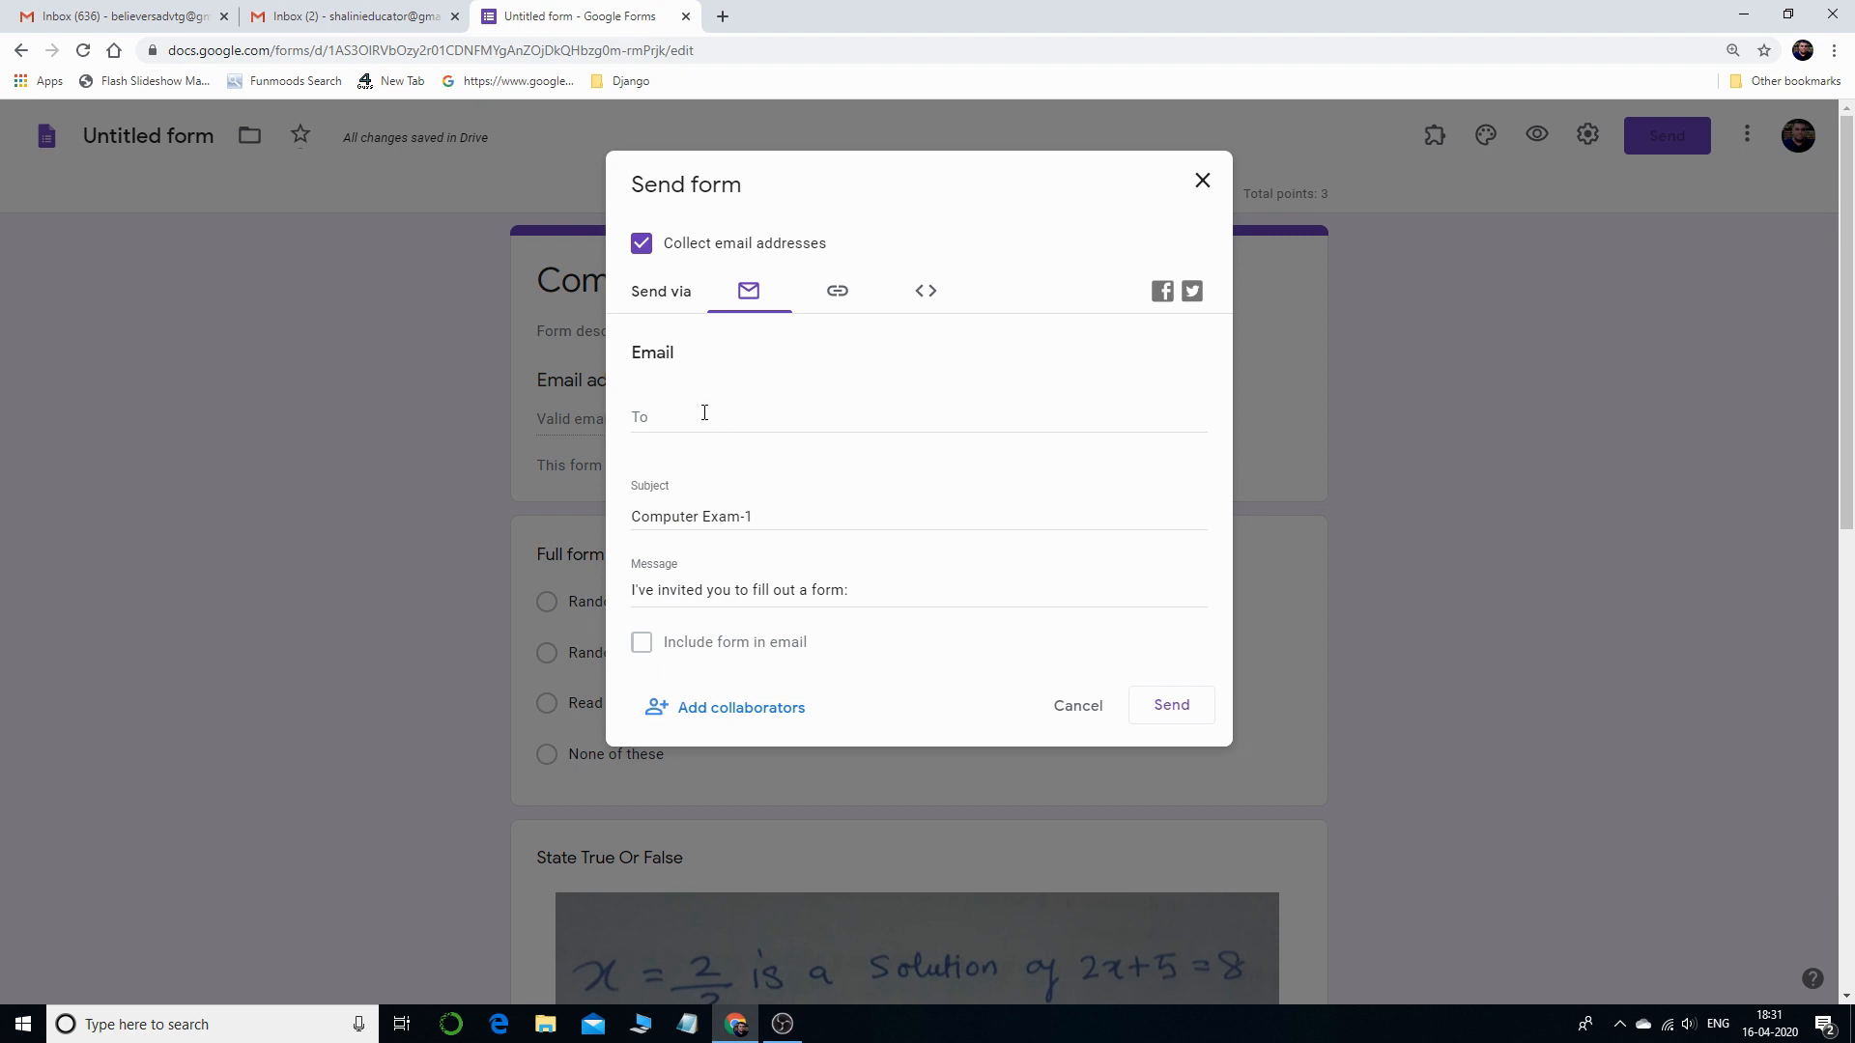
left_click(705, 413)
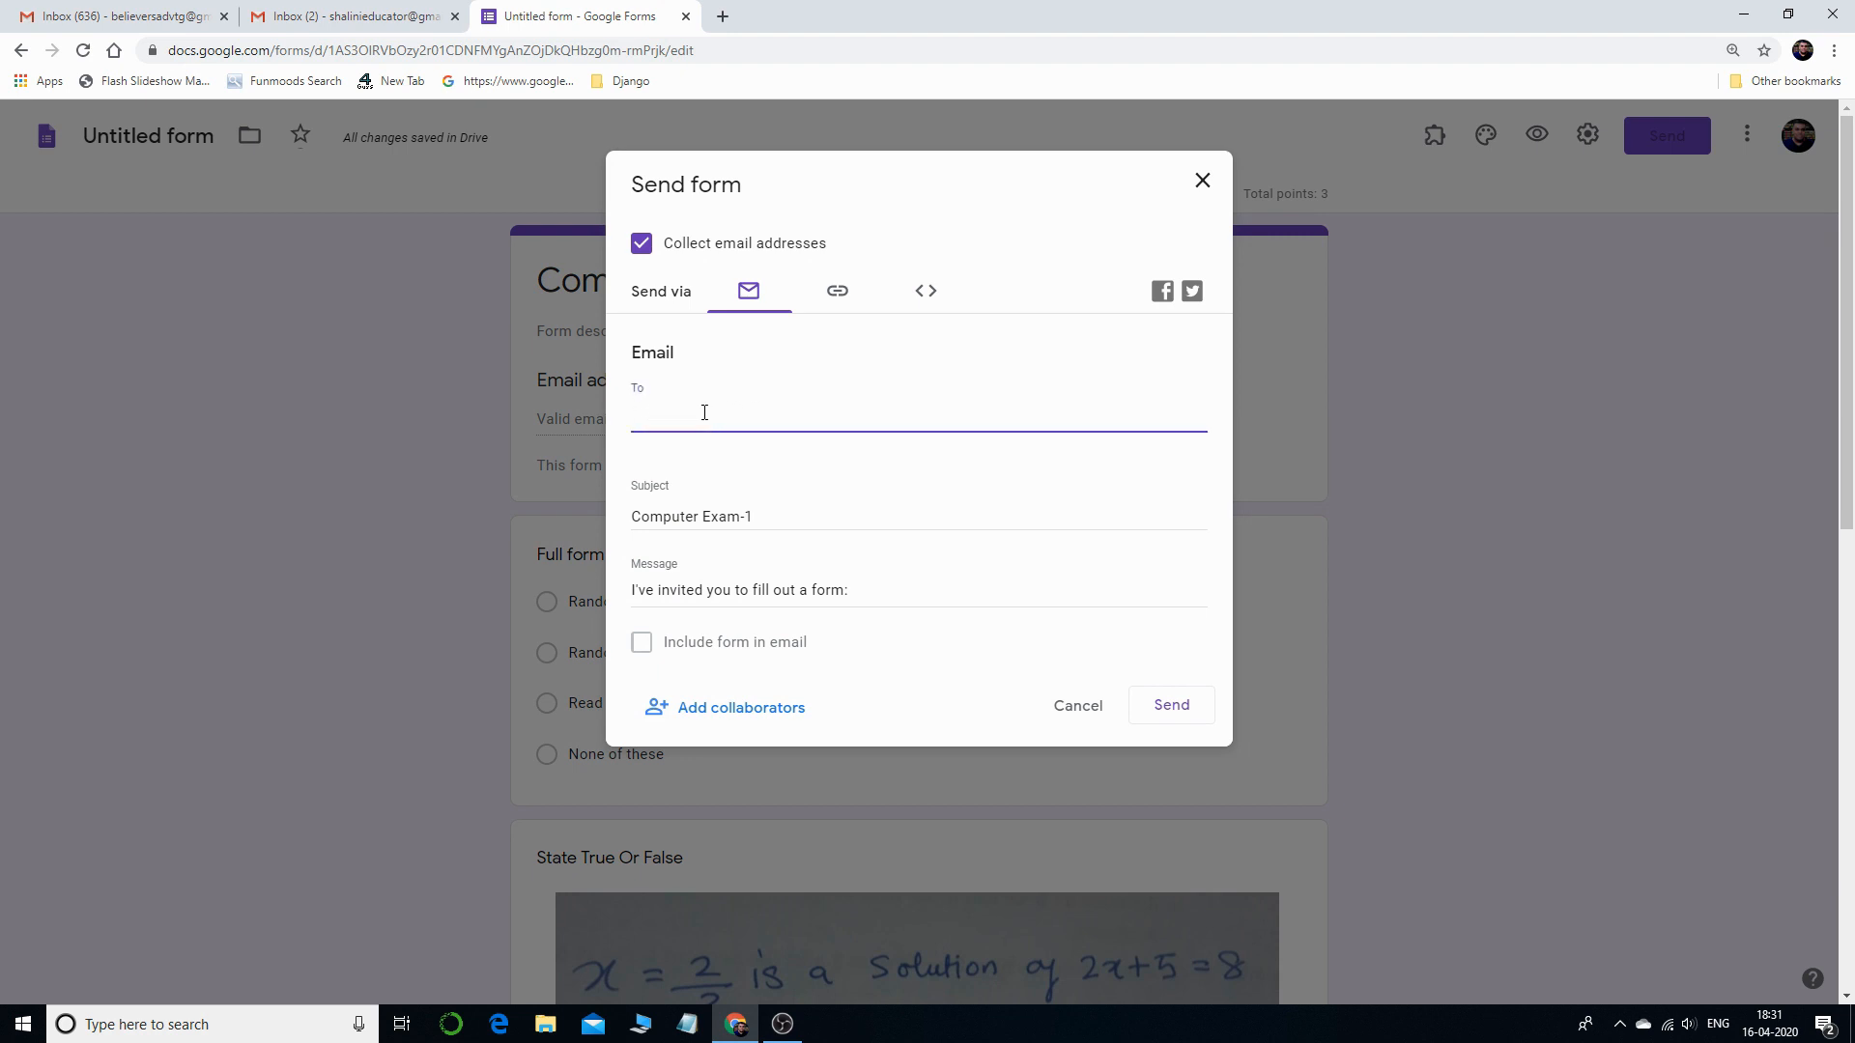
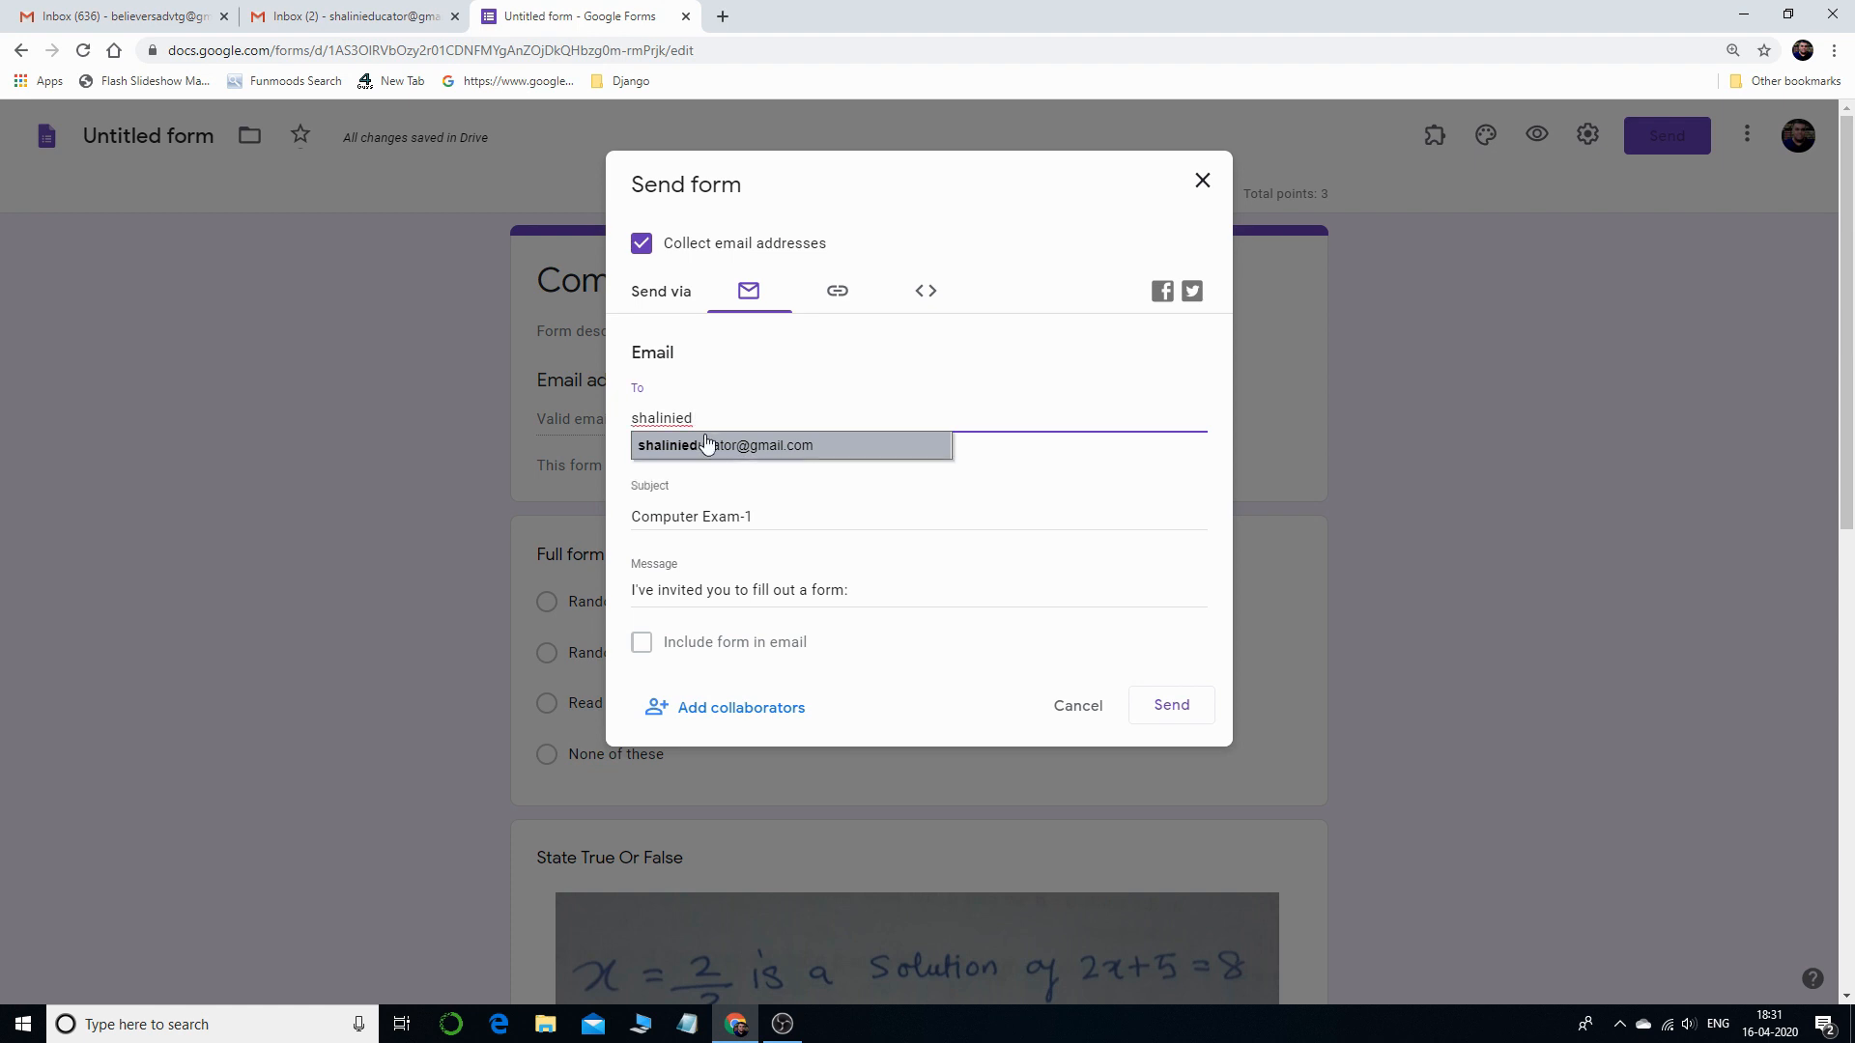
left_click(708, 446)
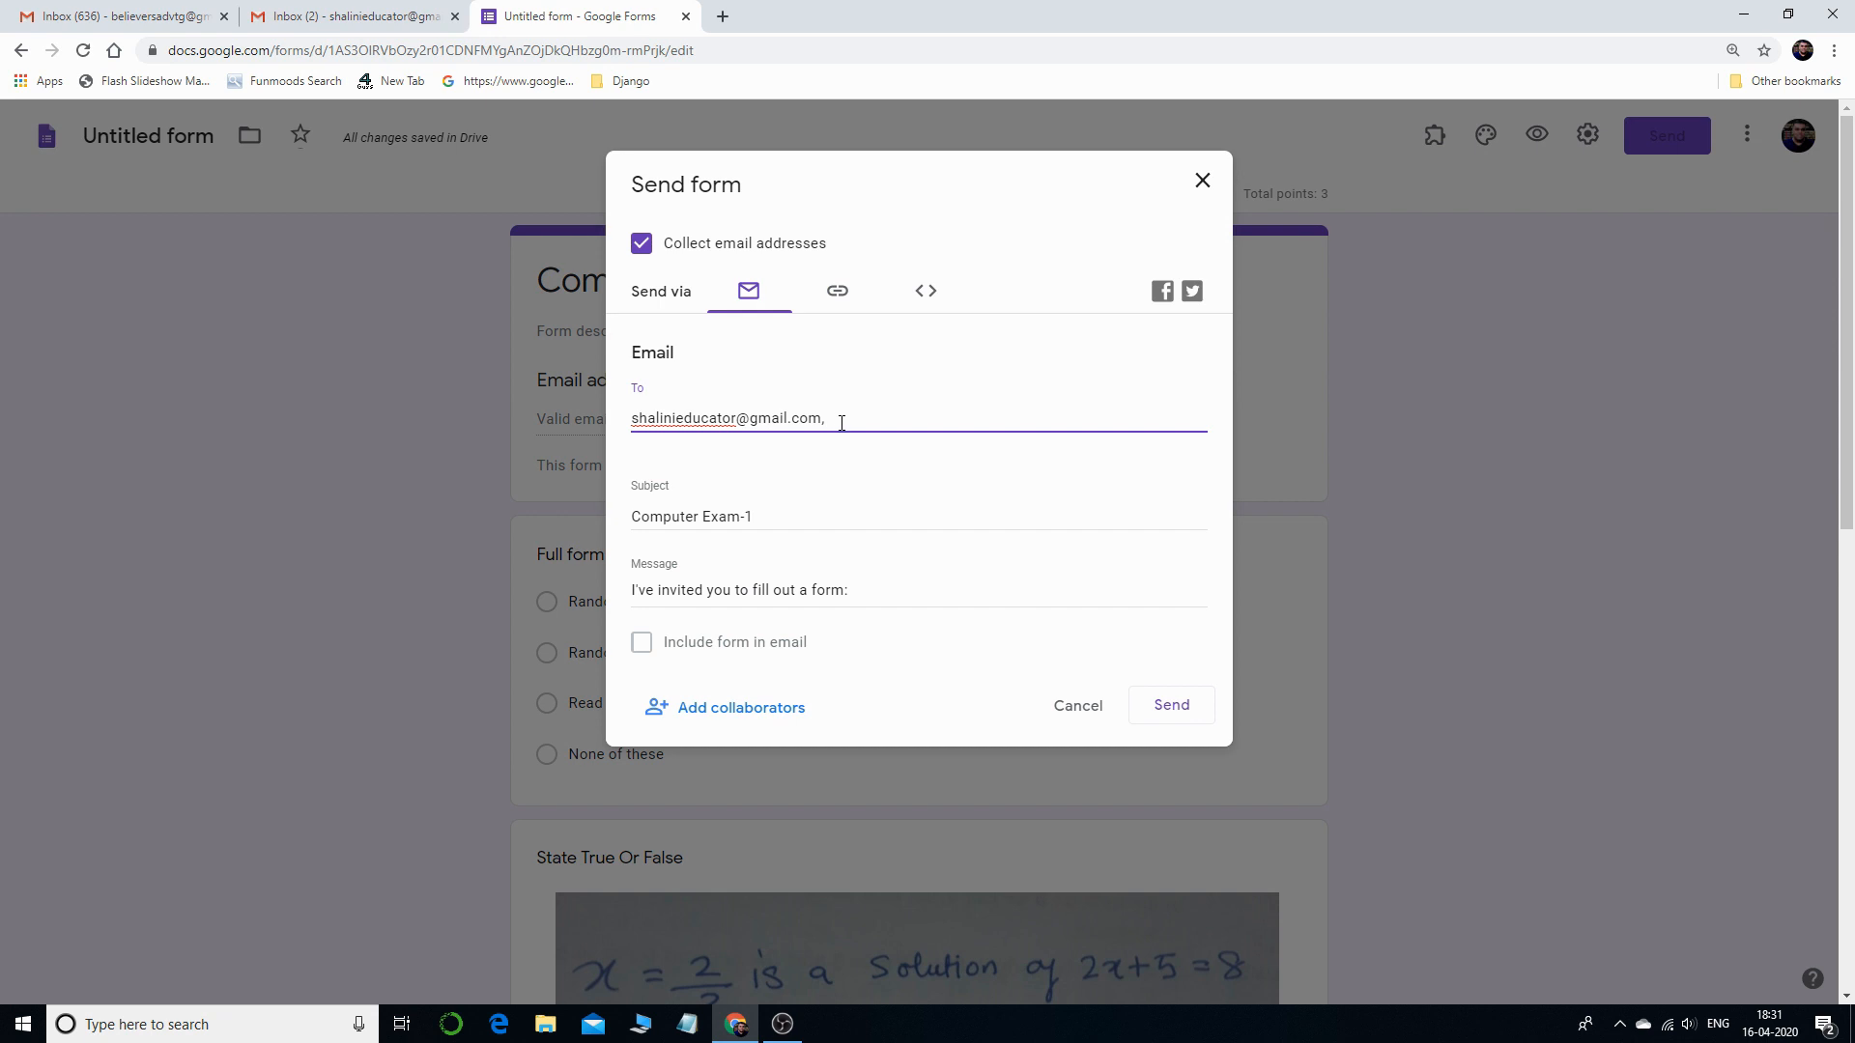
key("BackSpace")
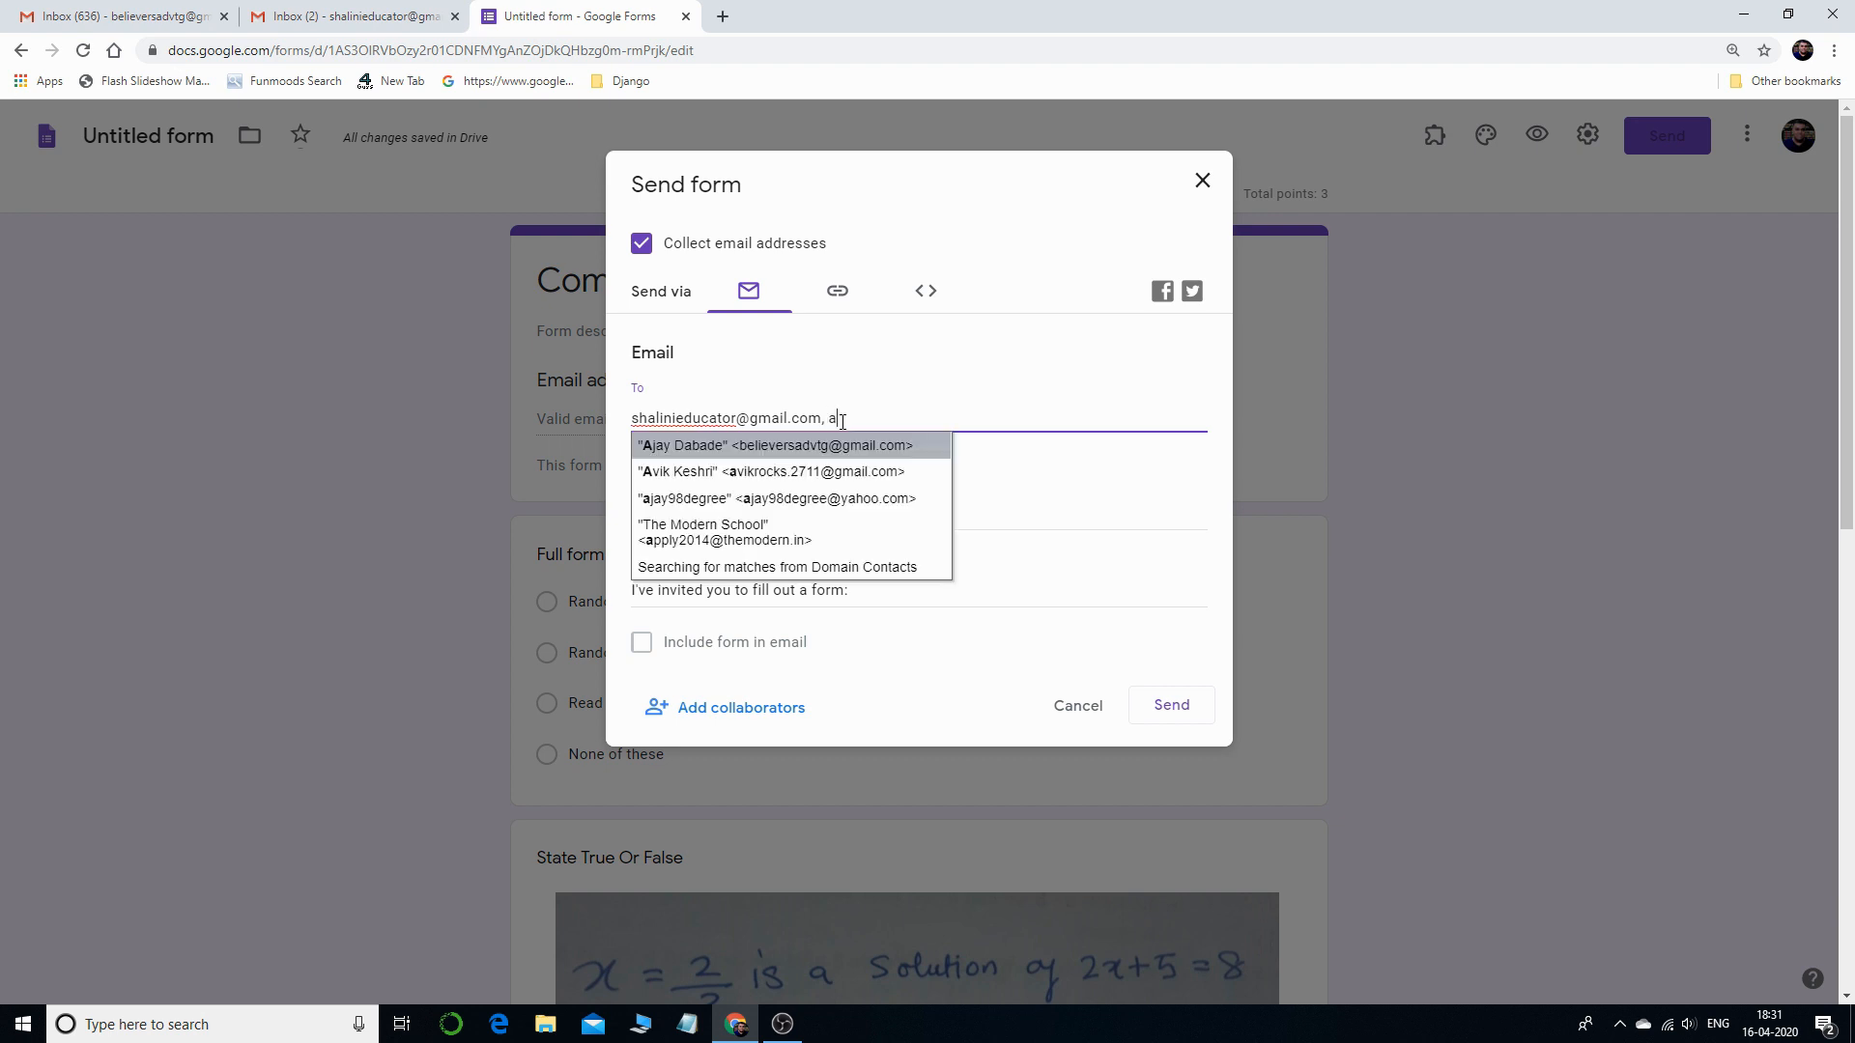
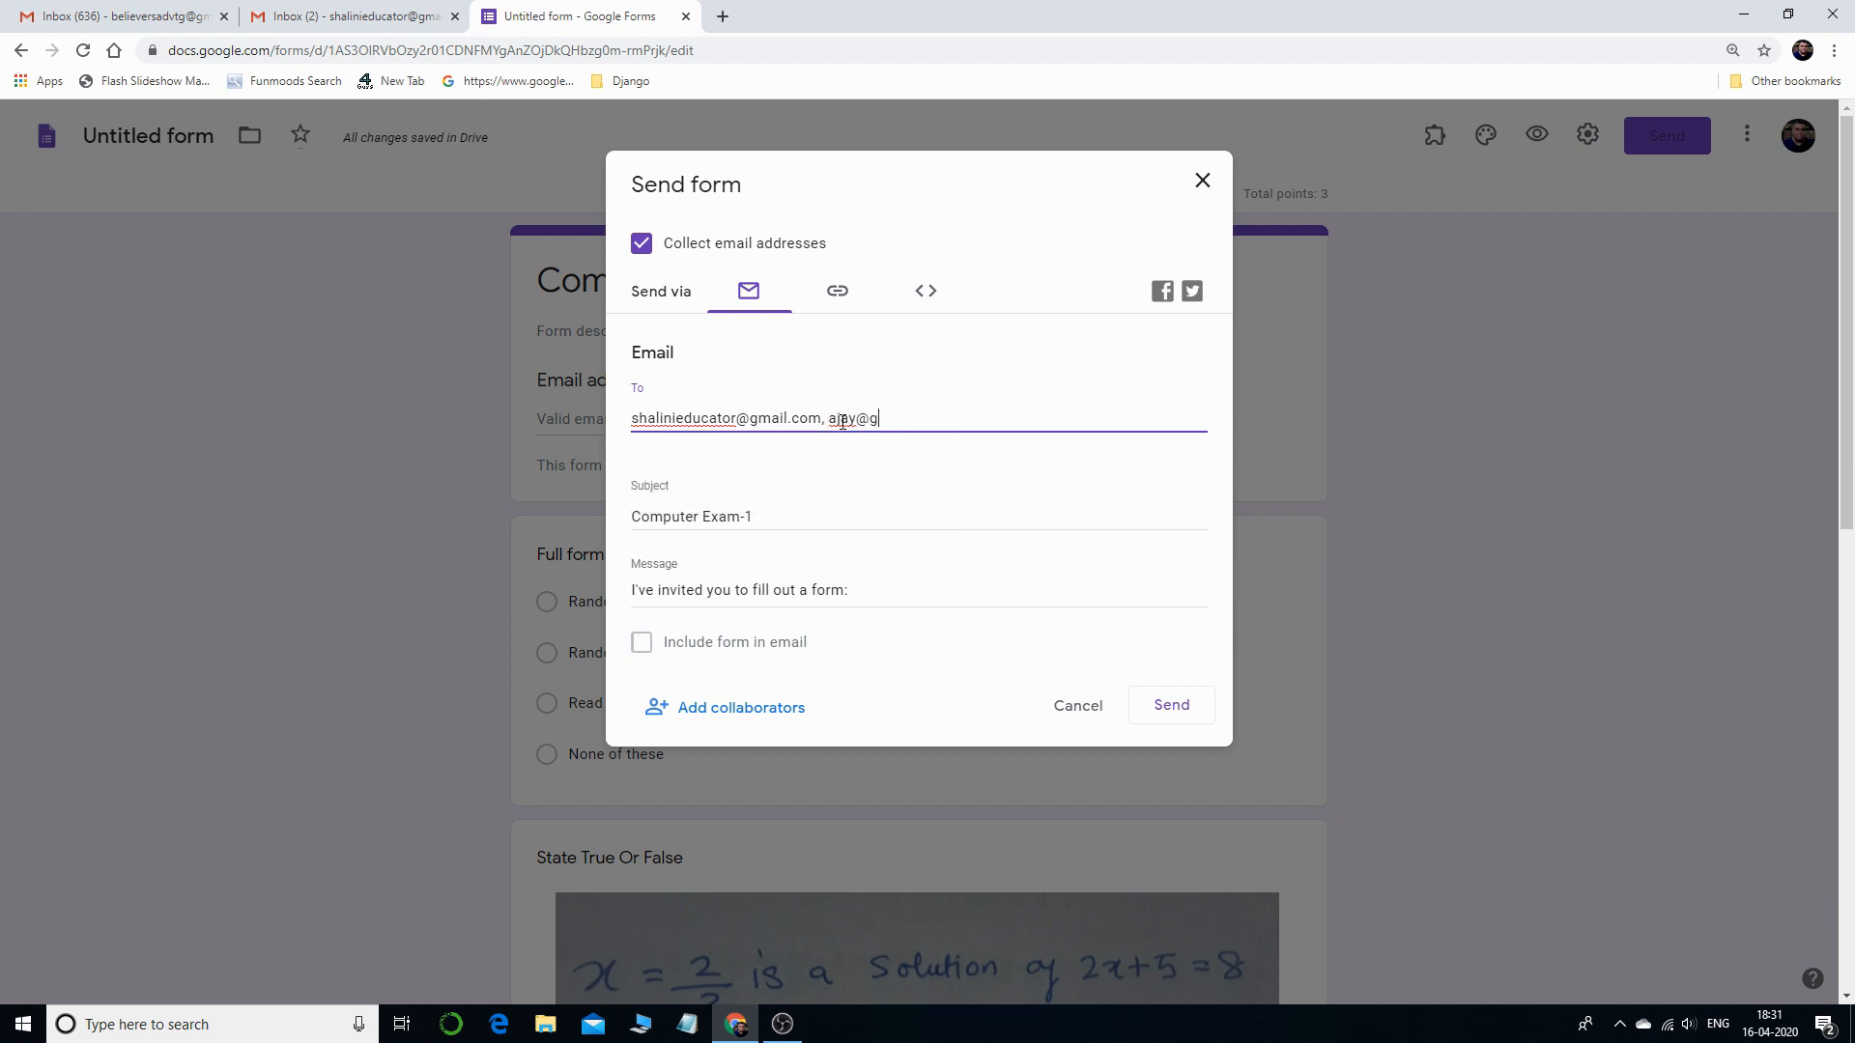
- Drop the second recipient, change the message to 'Online Exam', and send the invitation
left_click_drag(825, 419, 999, 412)
key("BackSpace")
left_click_drag(633, 591, 871, 590)
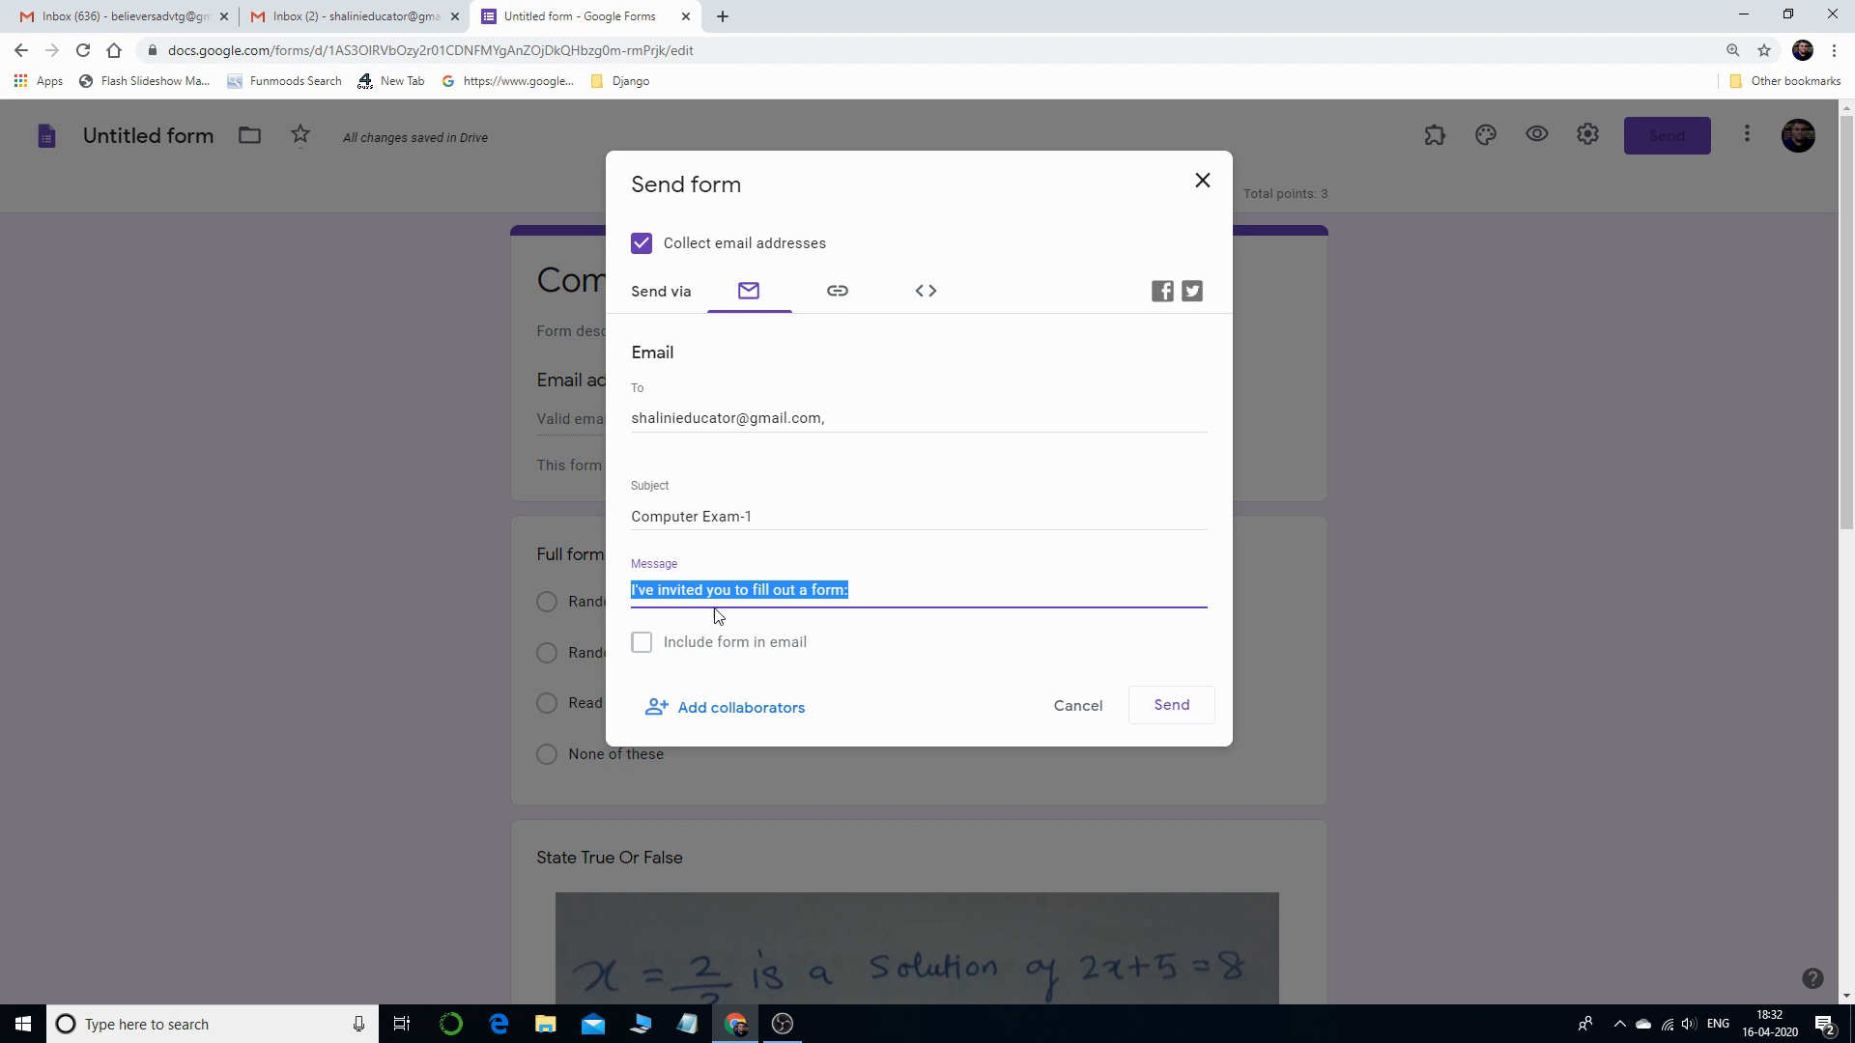
key("BackSpace")
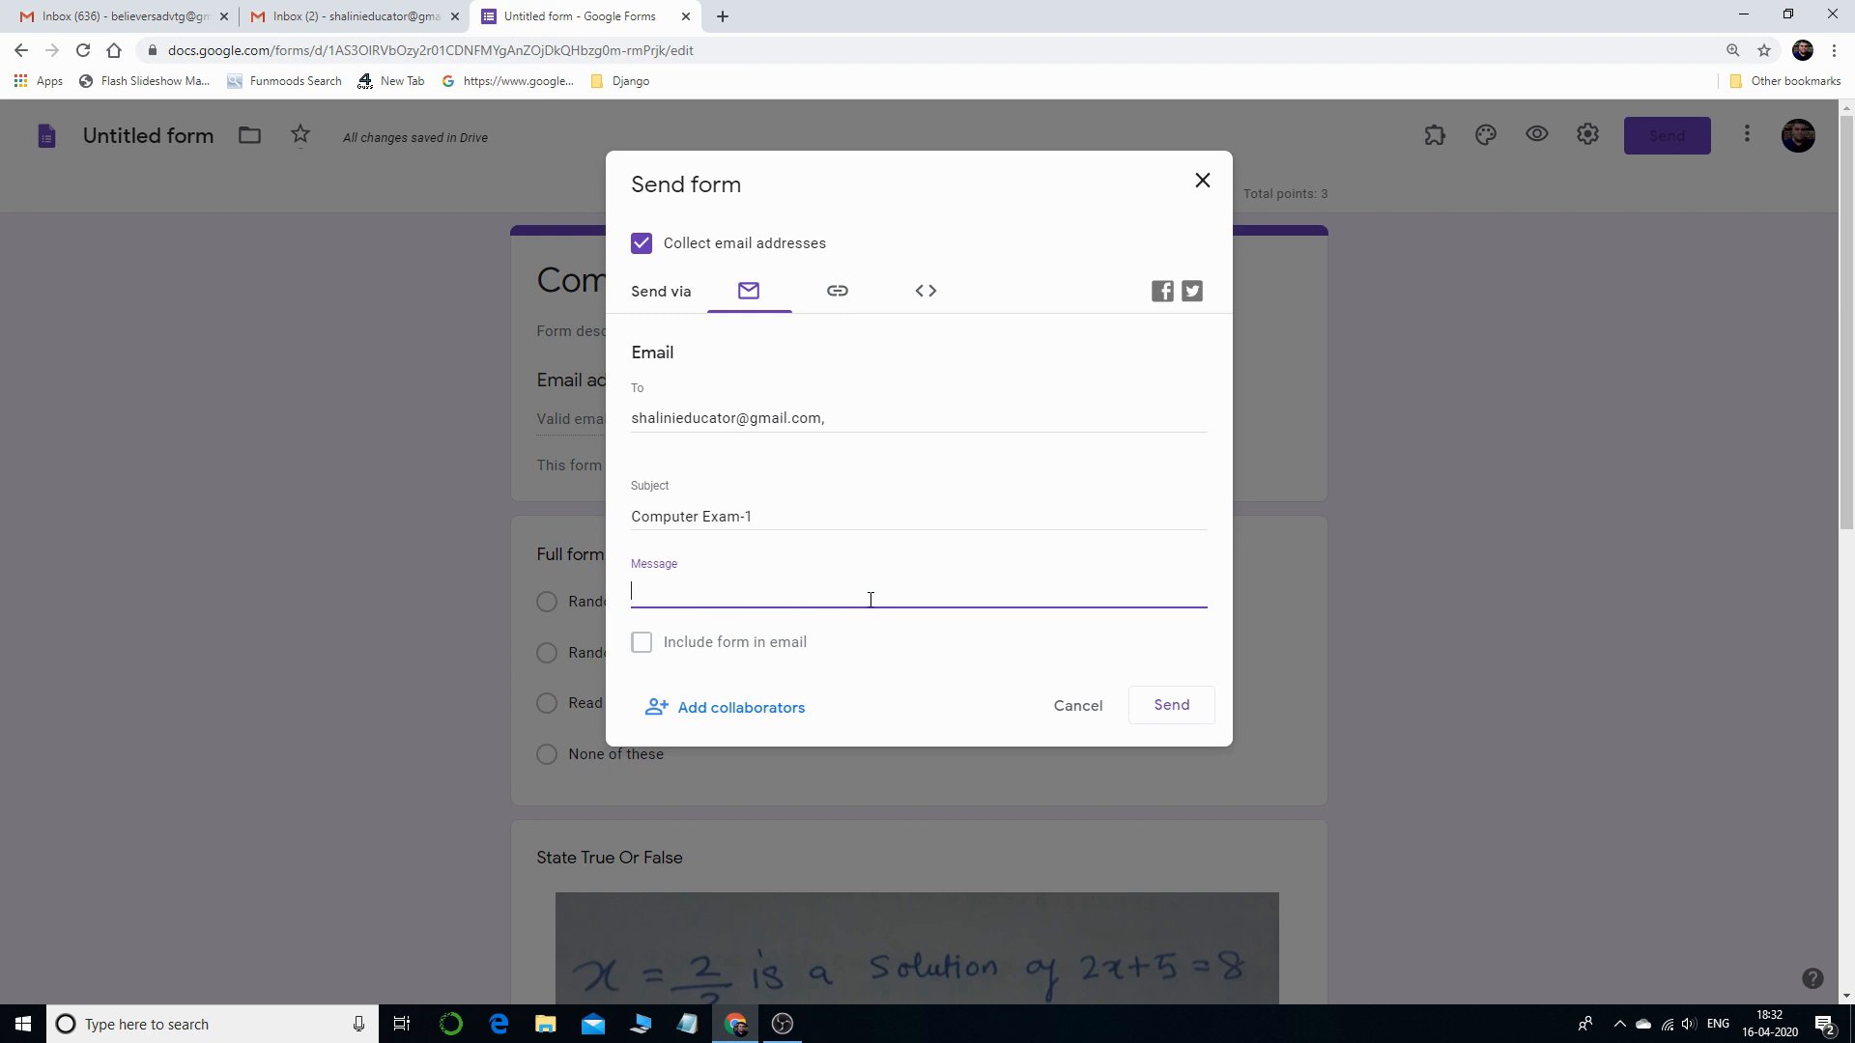
type("Online Exam")
left_click(1171, 707)
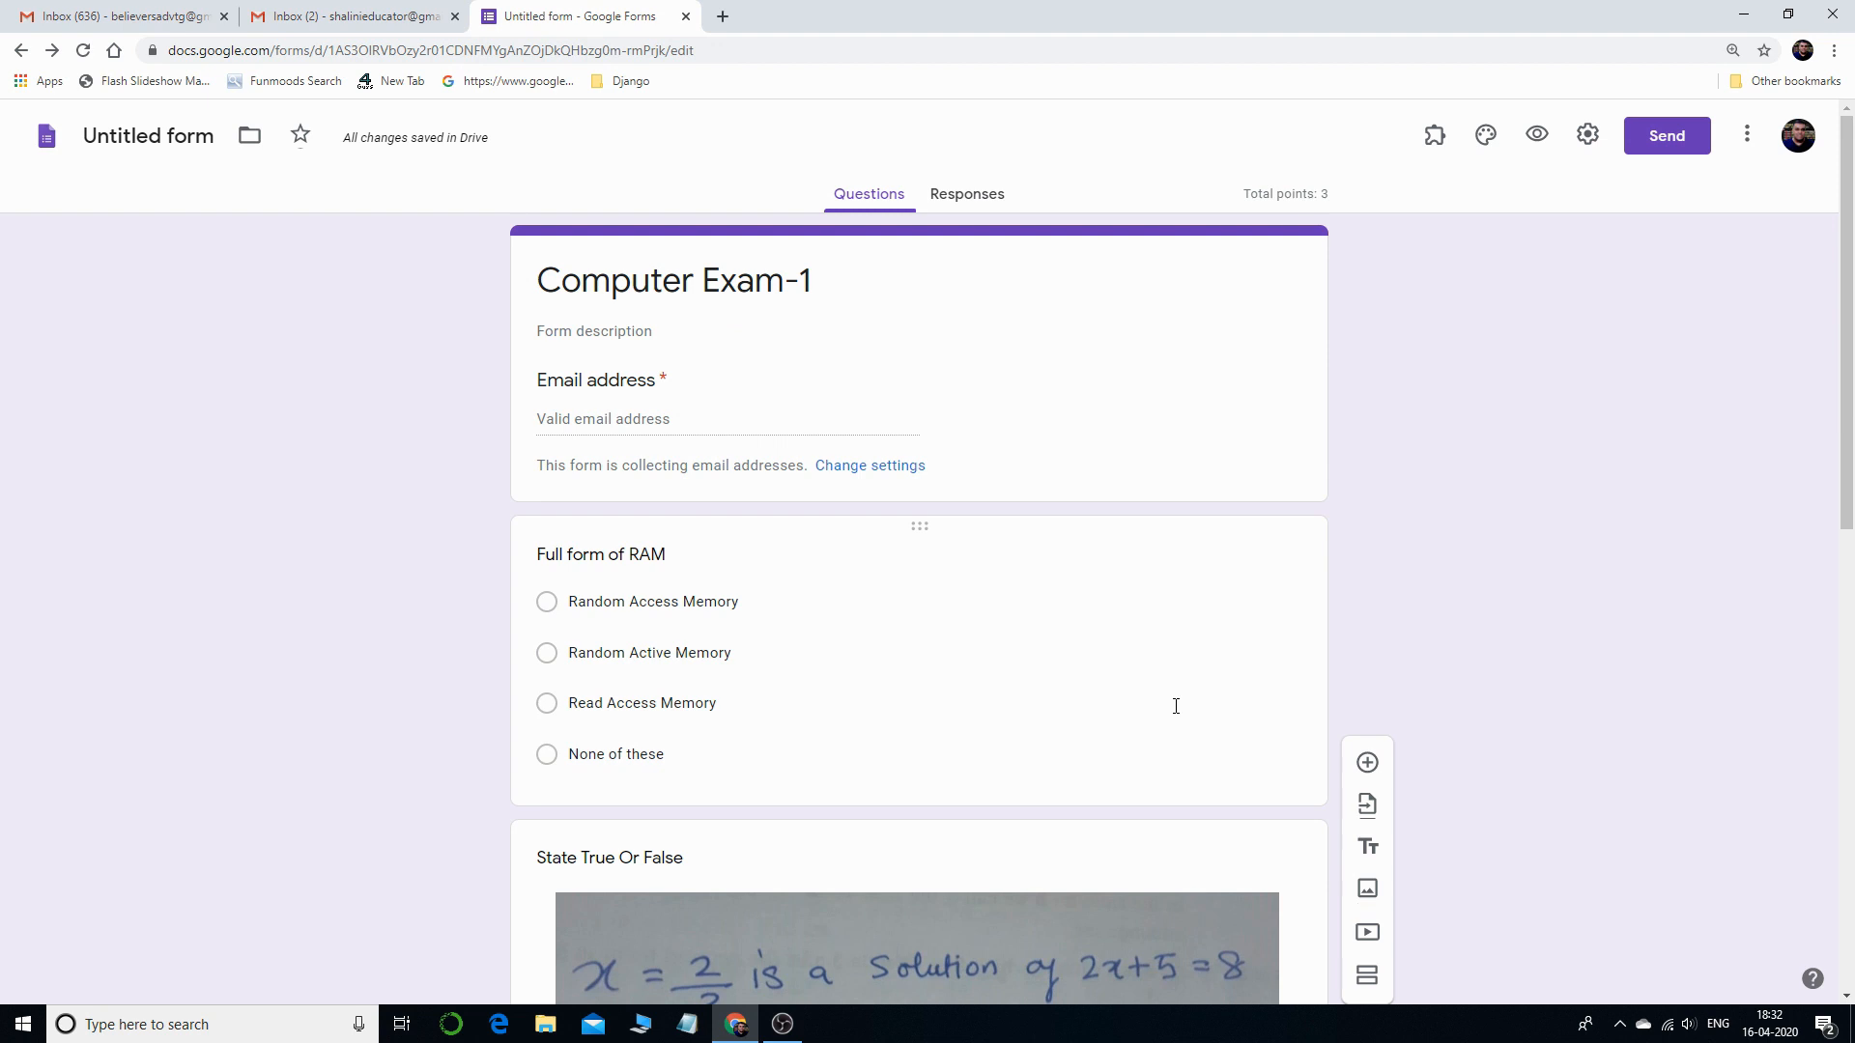
- In the recipient's Gmail, open the Computer Exam-1 email and launch the quiz form
left_click(352, 15)
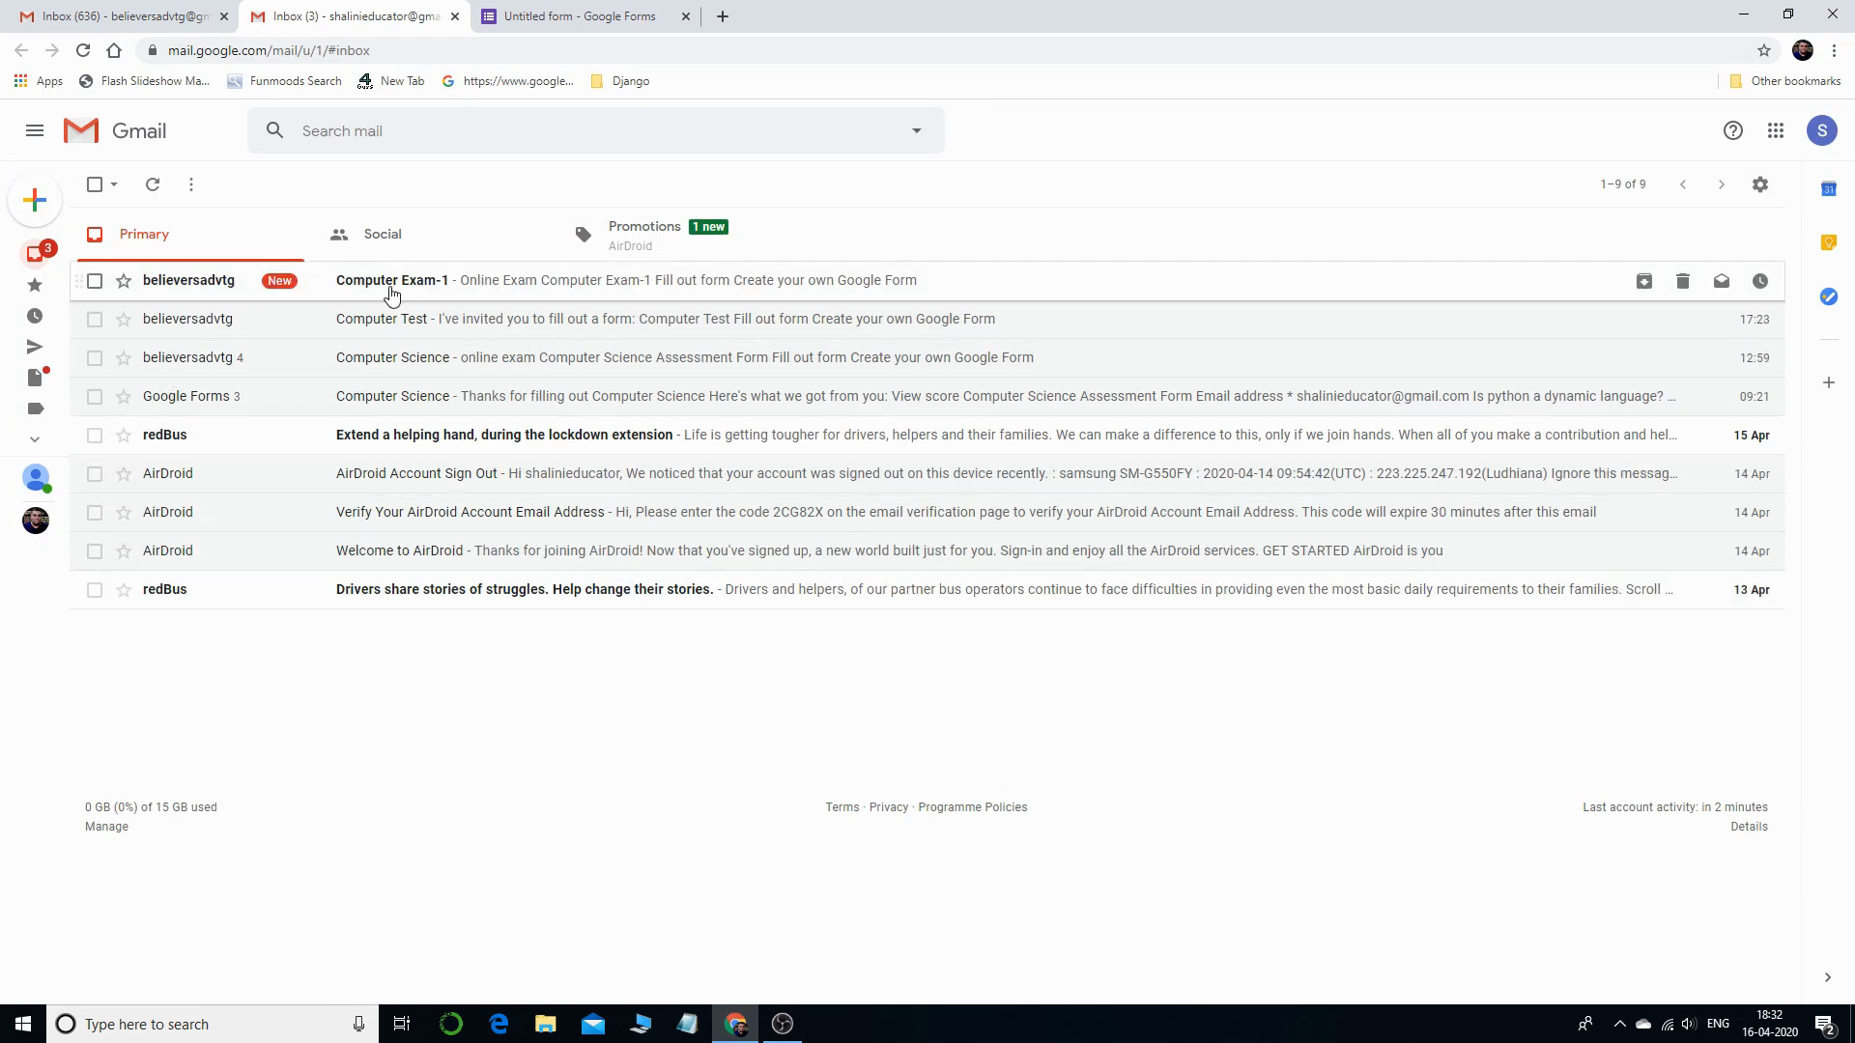
left_click(533, 291)
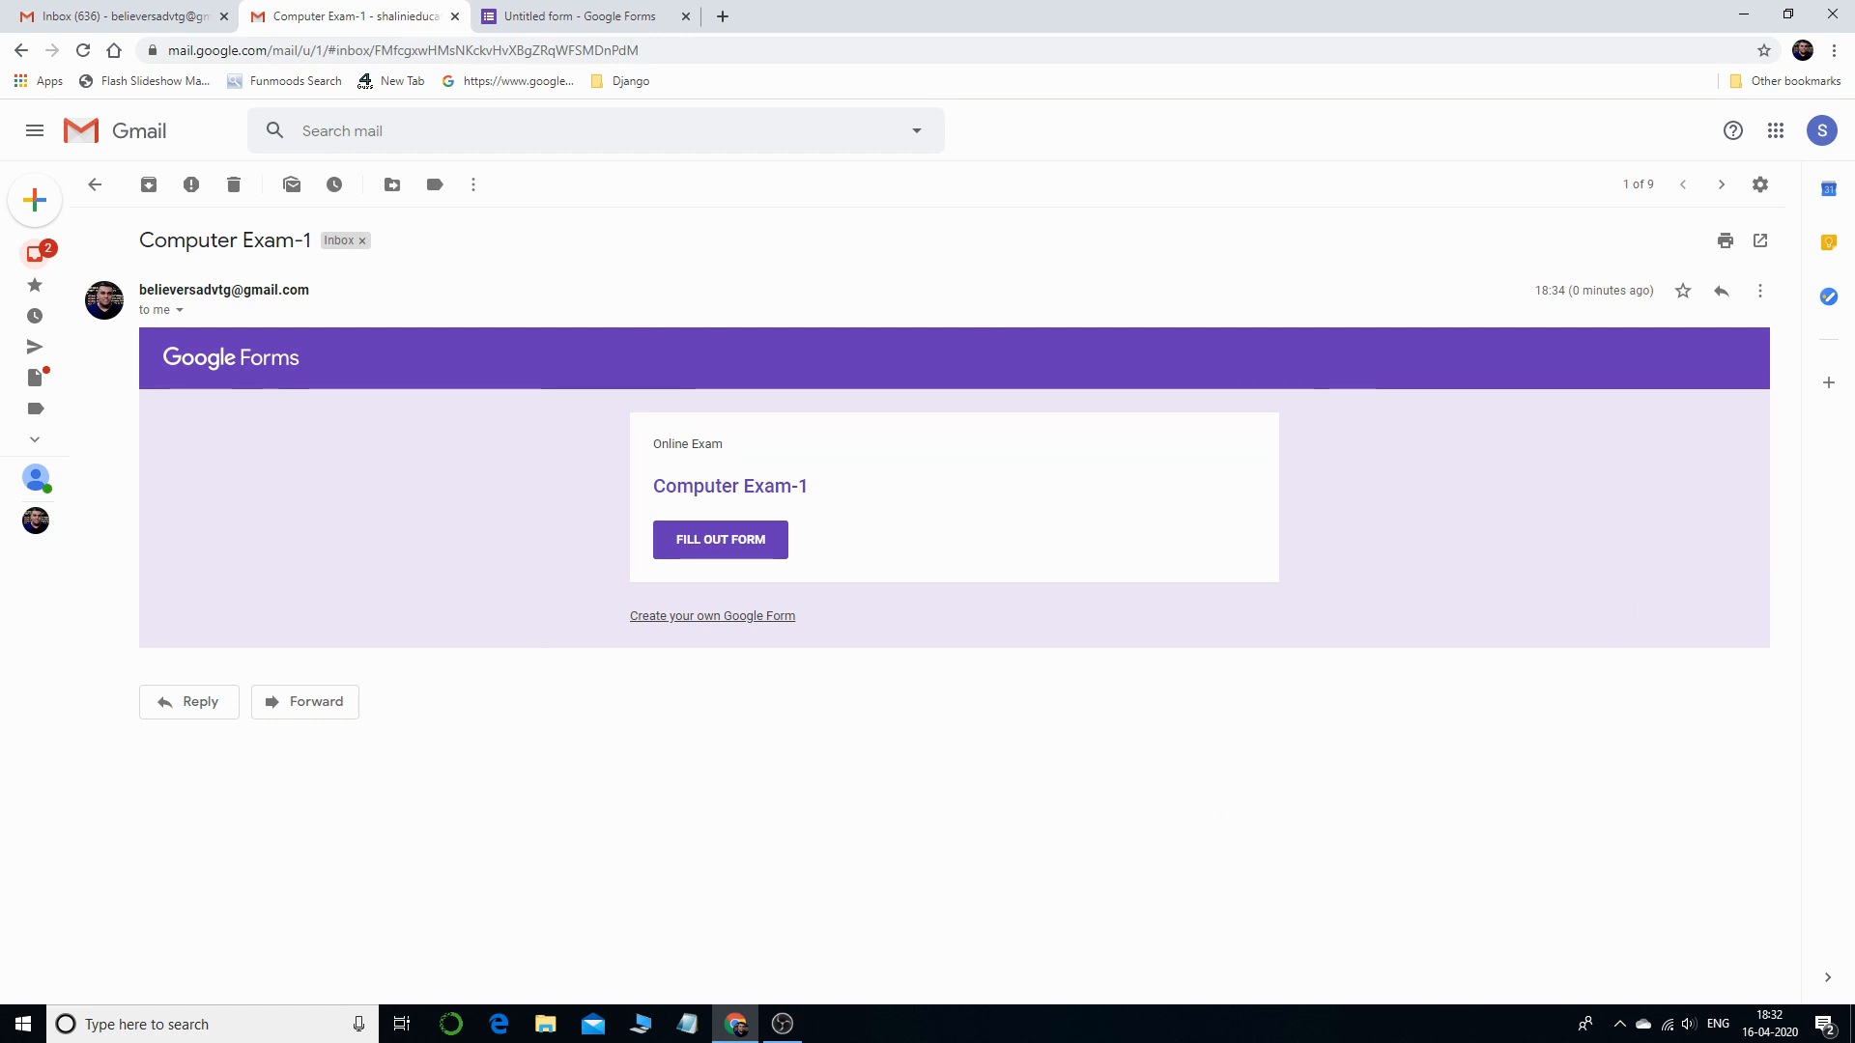
left_click(741, 549)
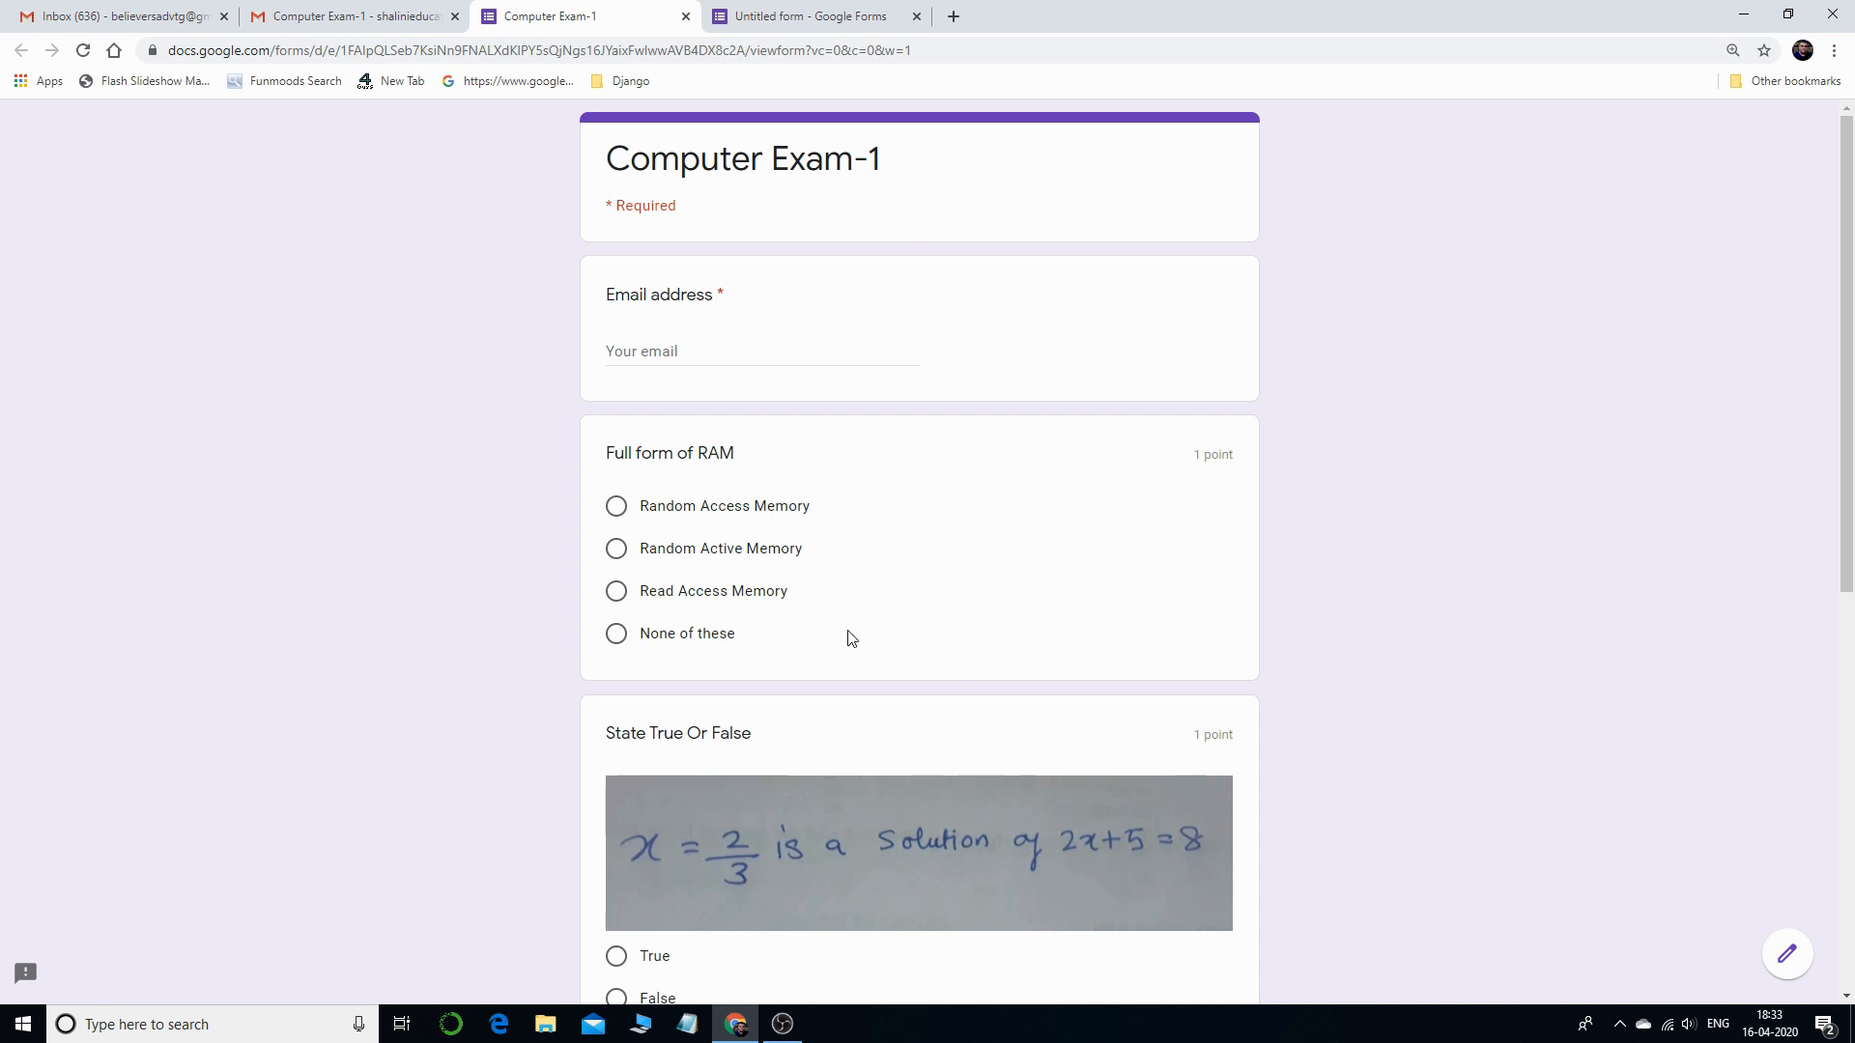
- Autofill the respondent's email, answer Random Access Memory, False and Option 1, and submit
left_click(751, 354)
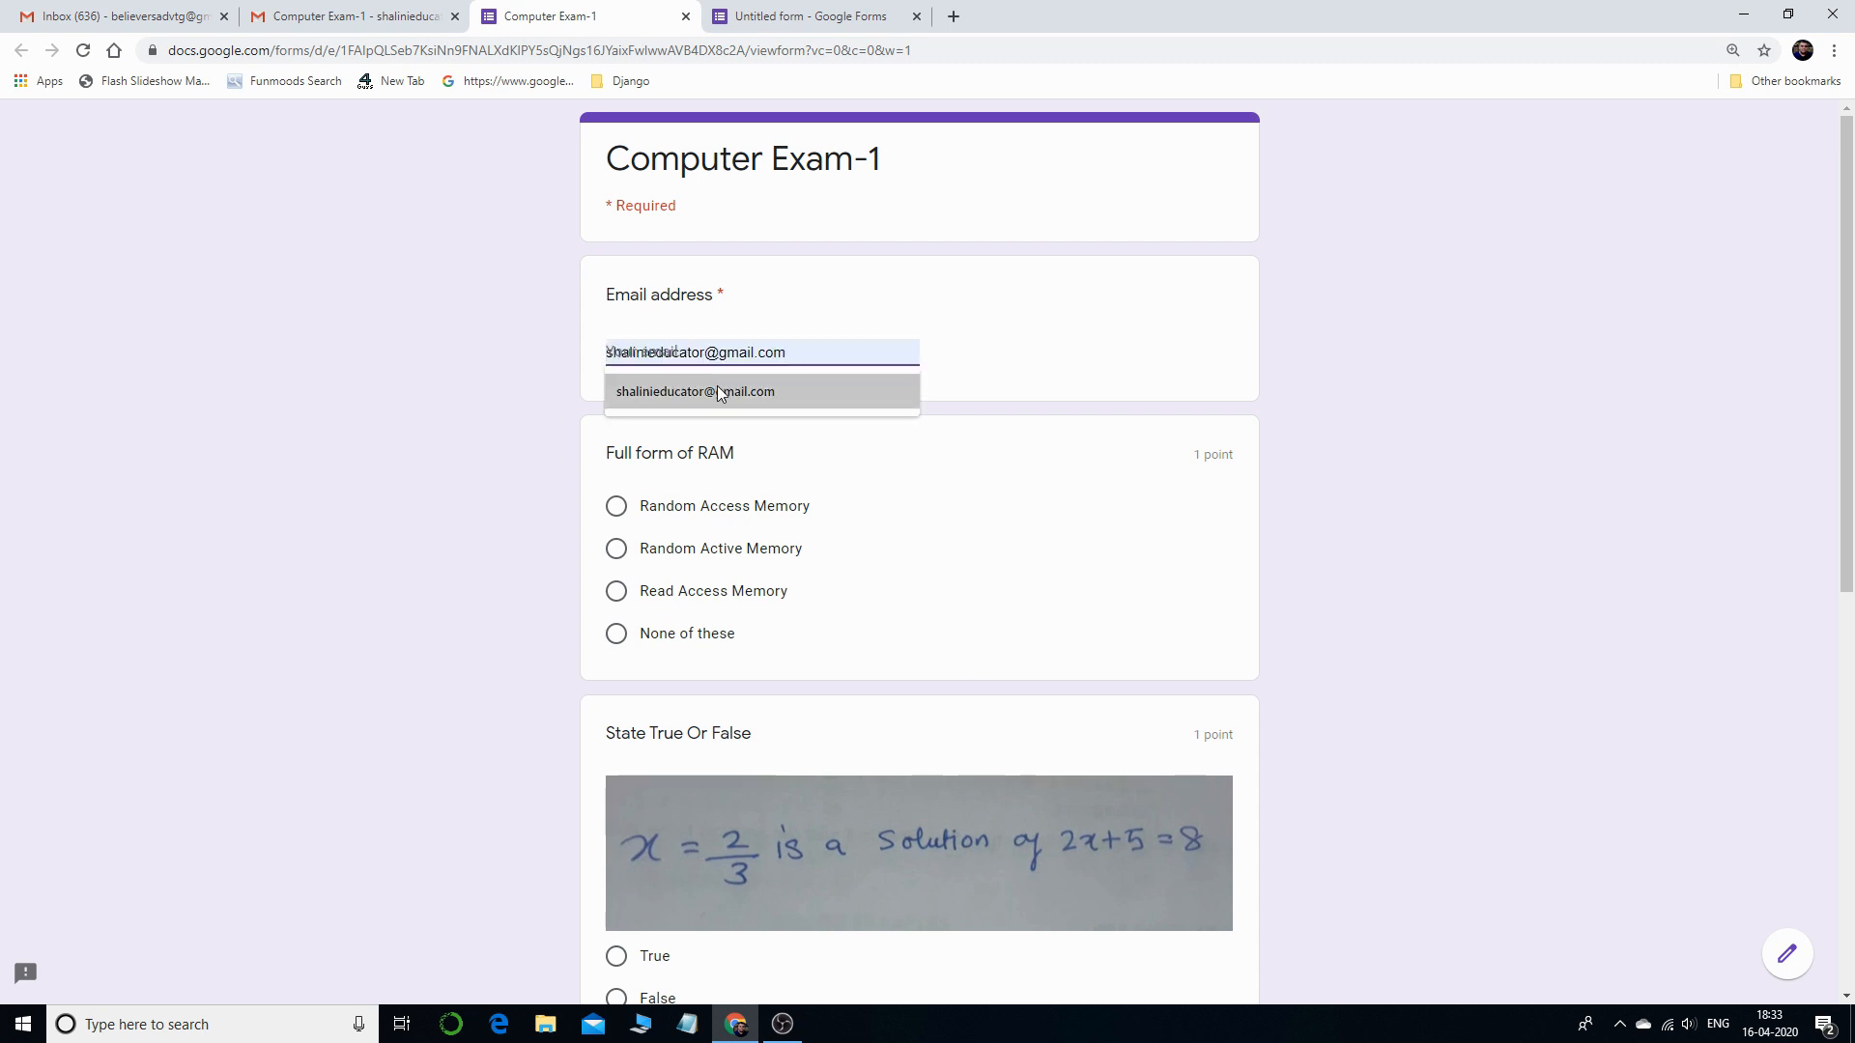
left_click(717, 388)
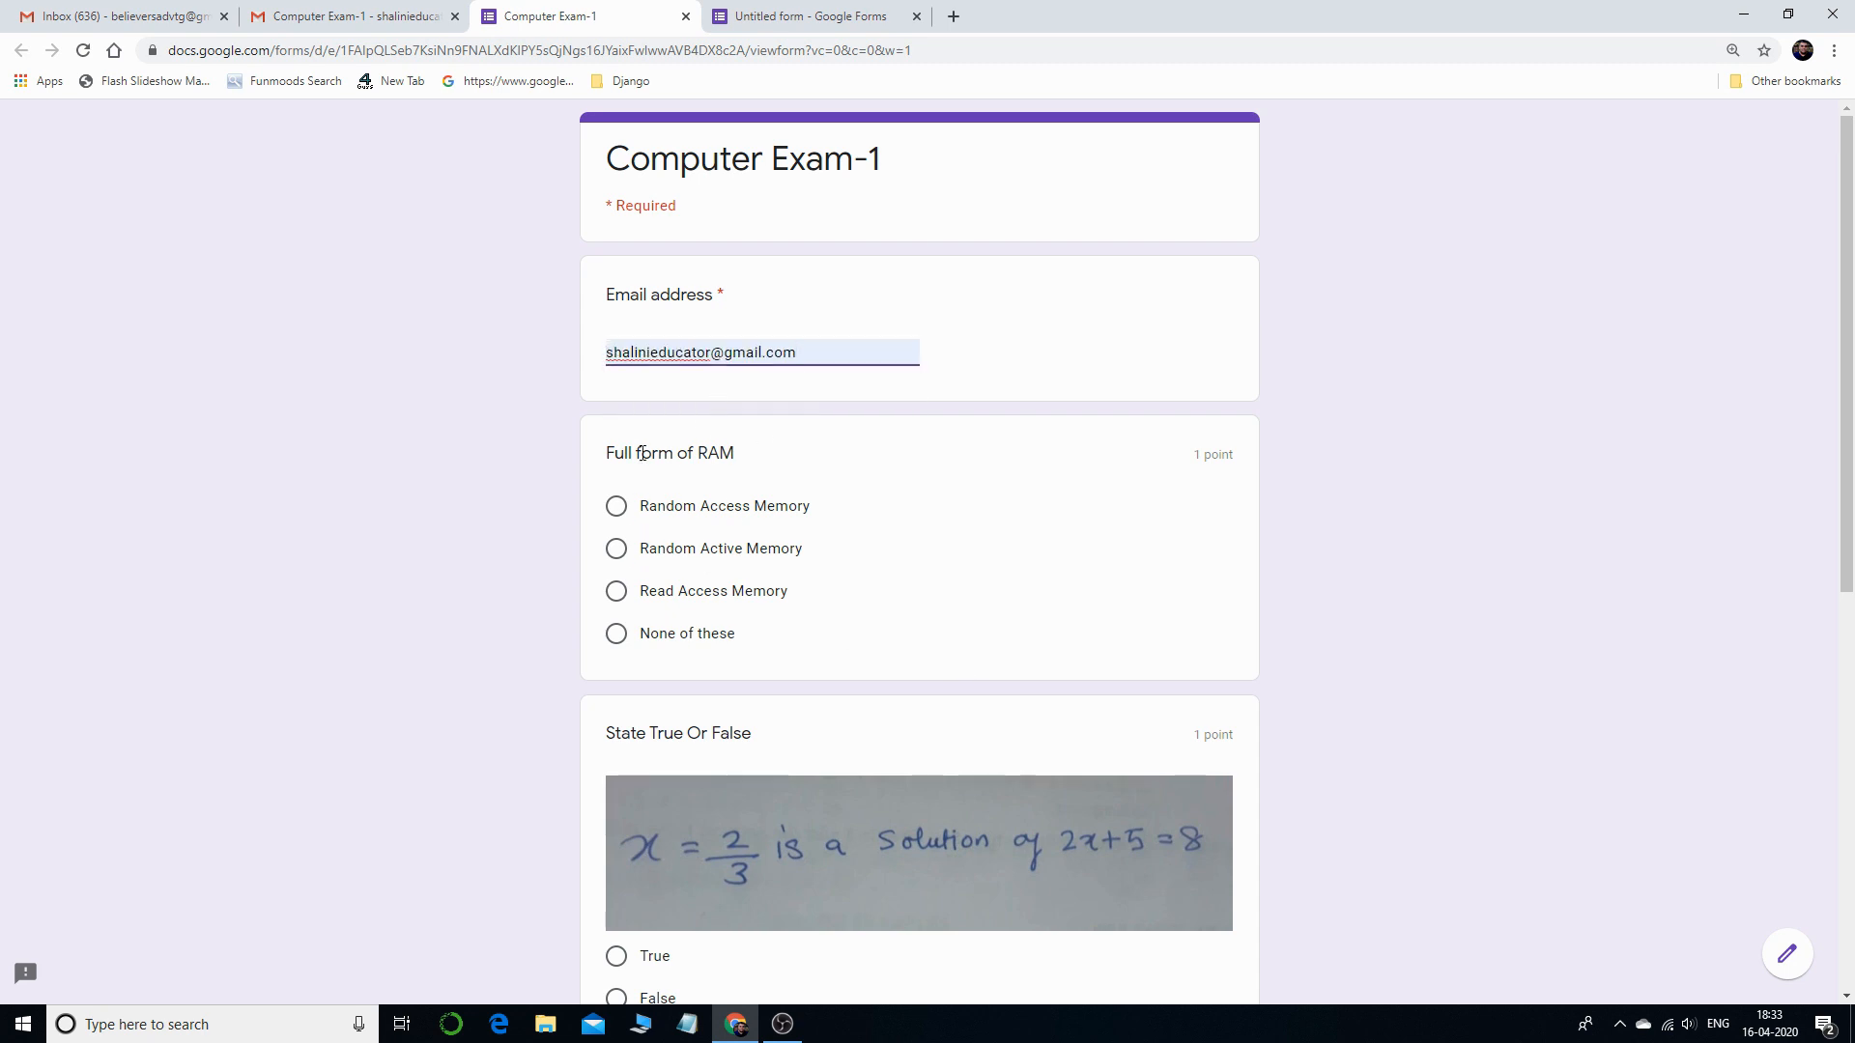
left_click(617, 506)
scroll(992, 503, "down", 3)
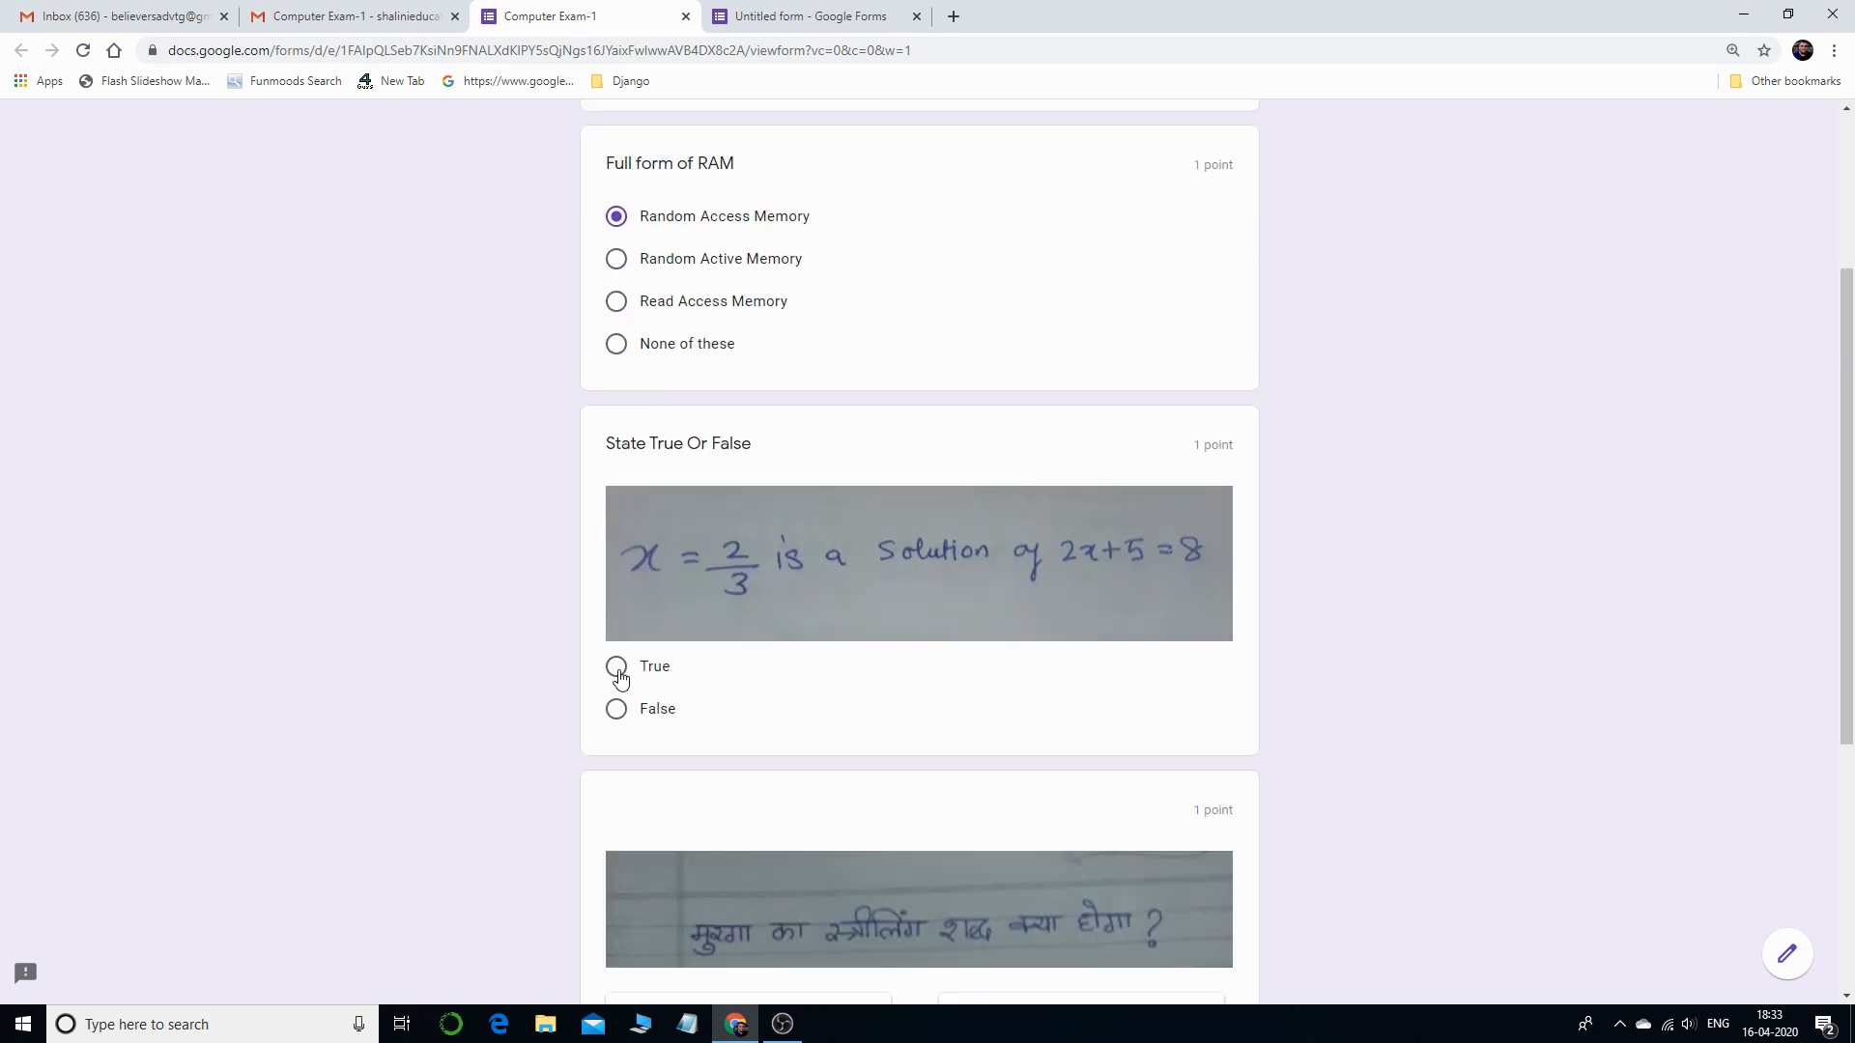
left_click(617, 708)
scroll(869, 763, "down", 4)
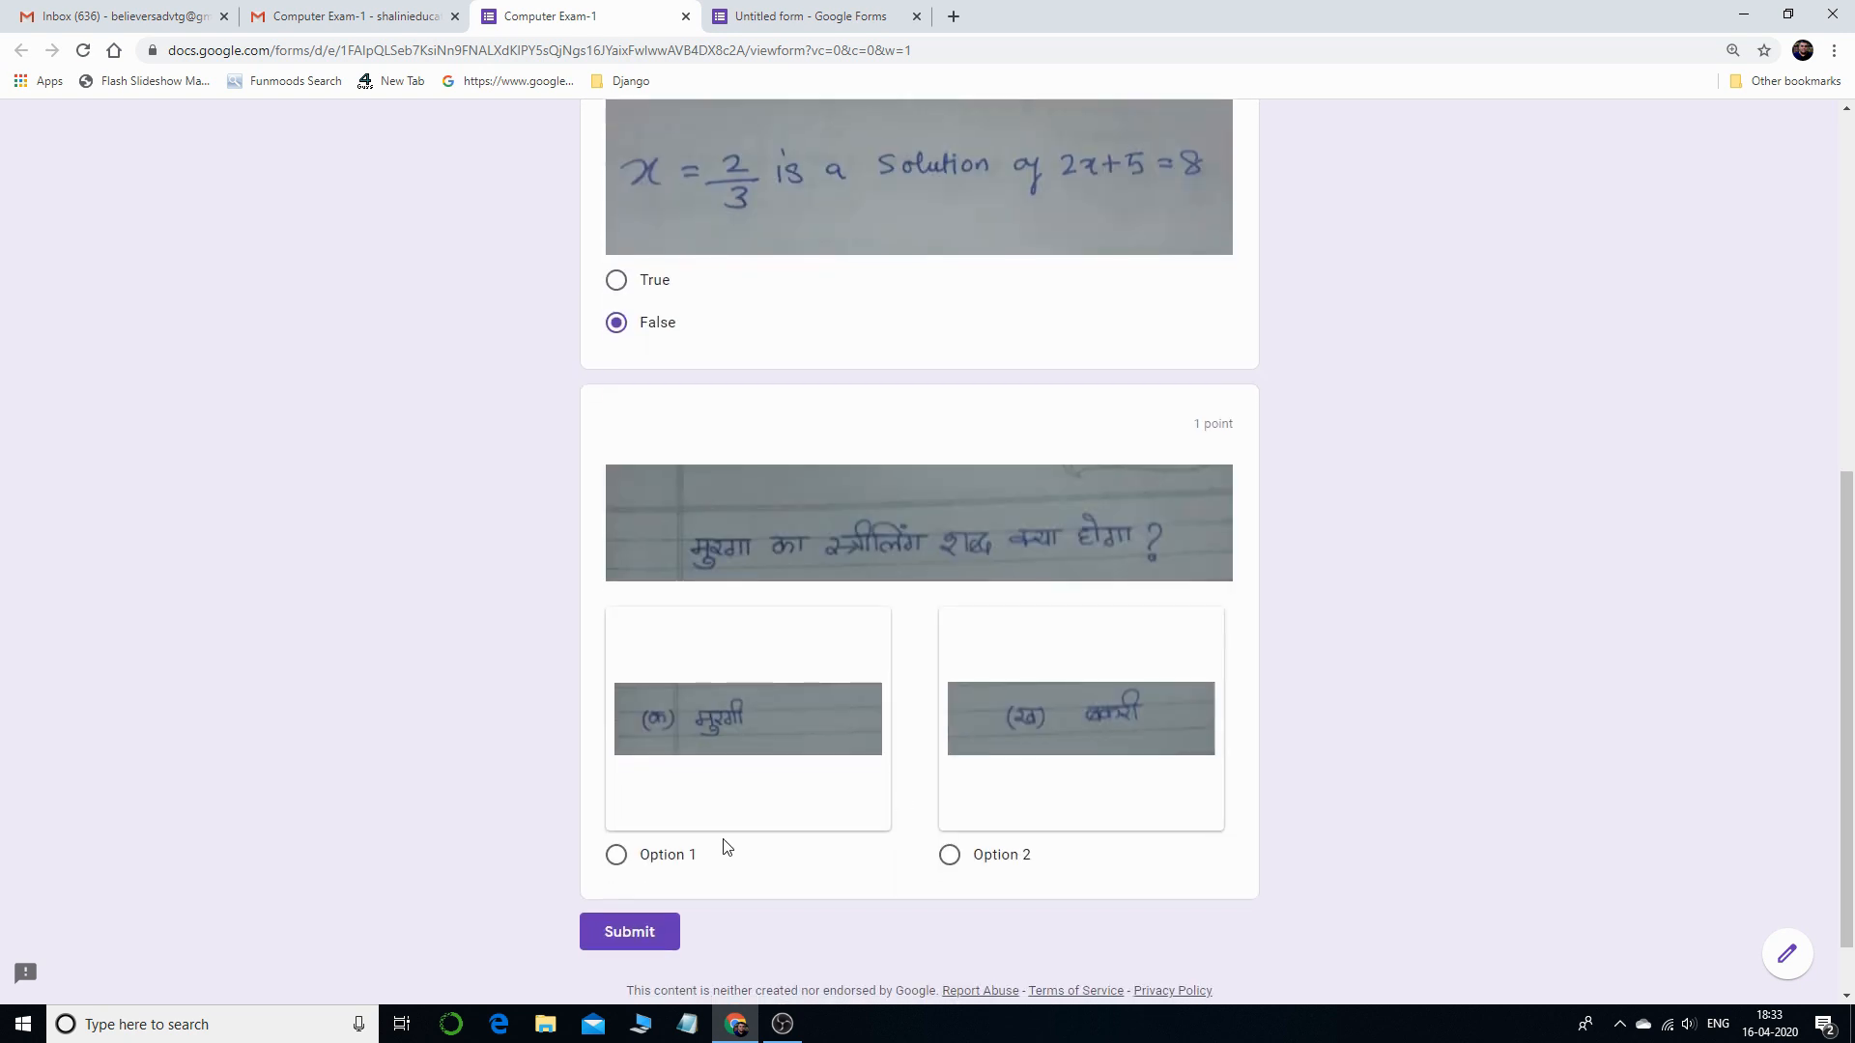
left_click(617, 857)
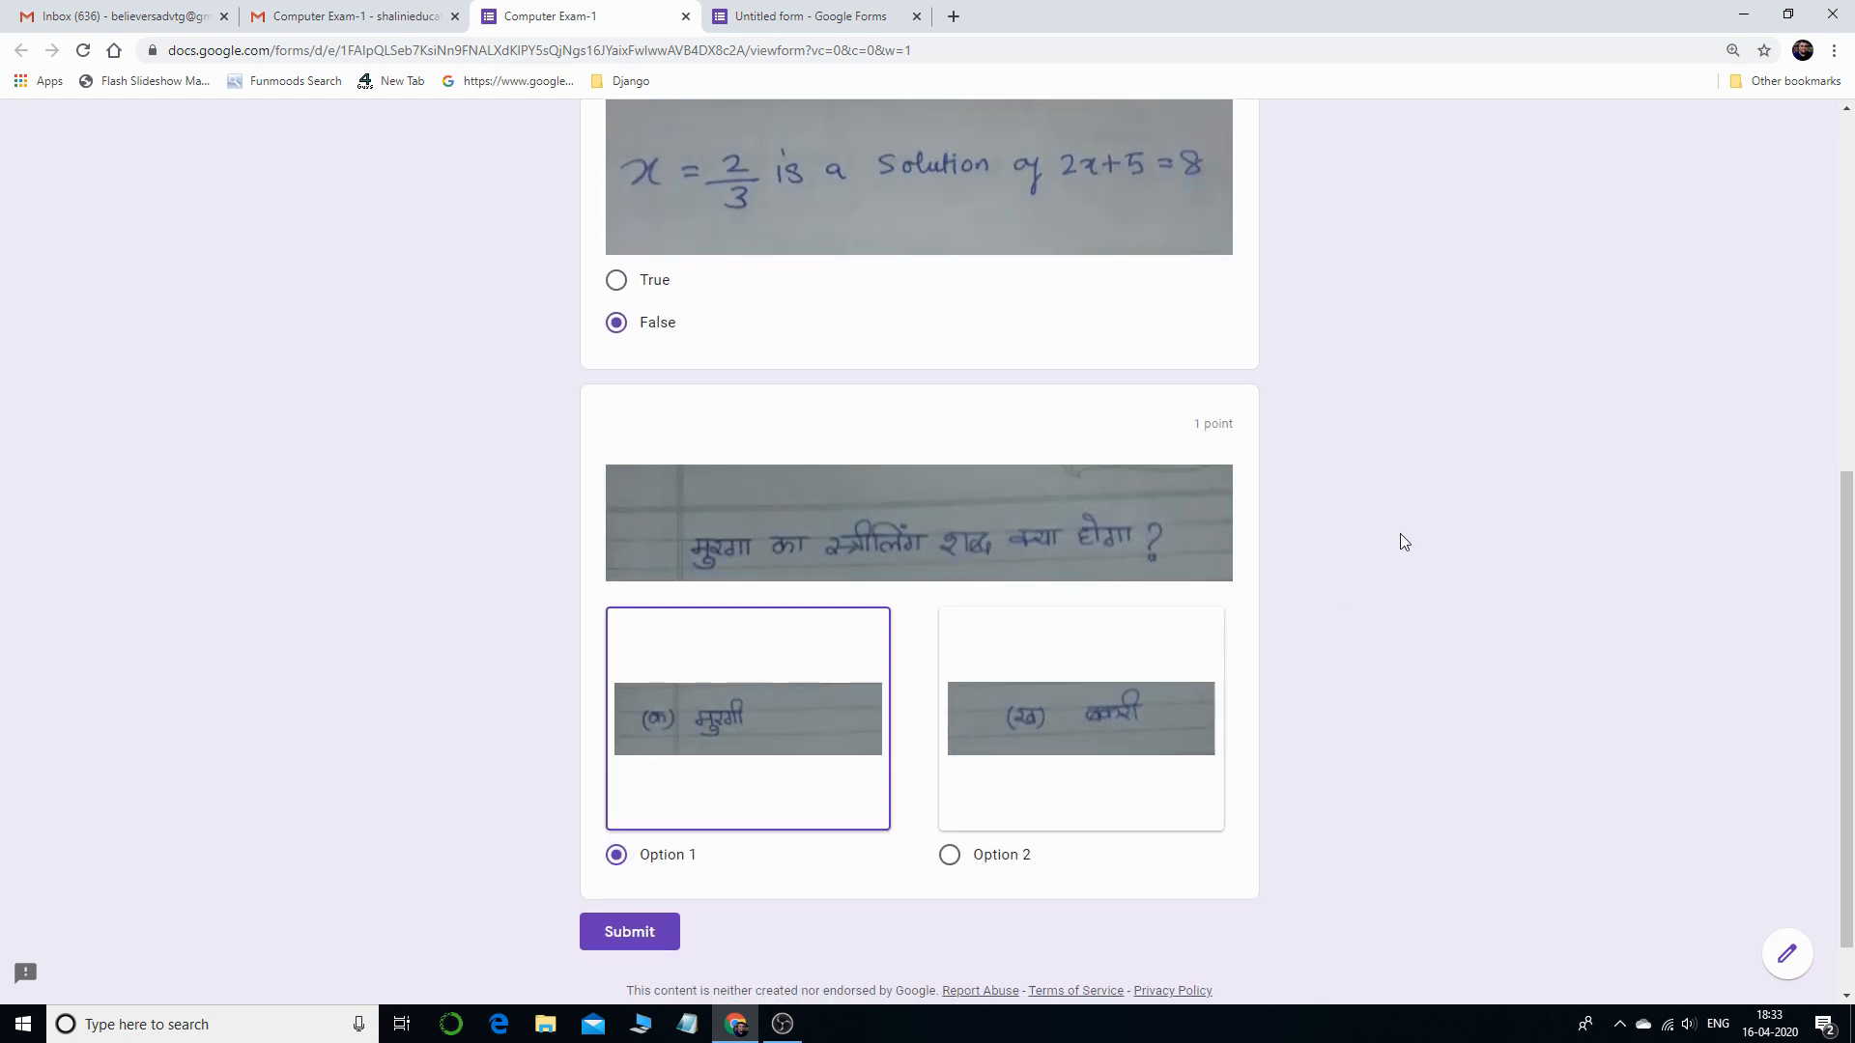
left_click(655, 945)
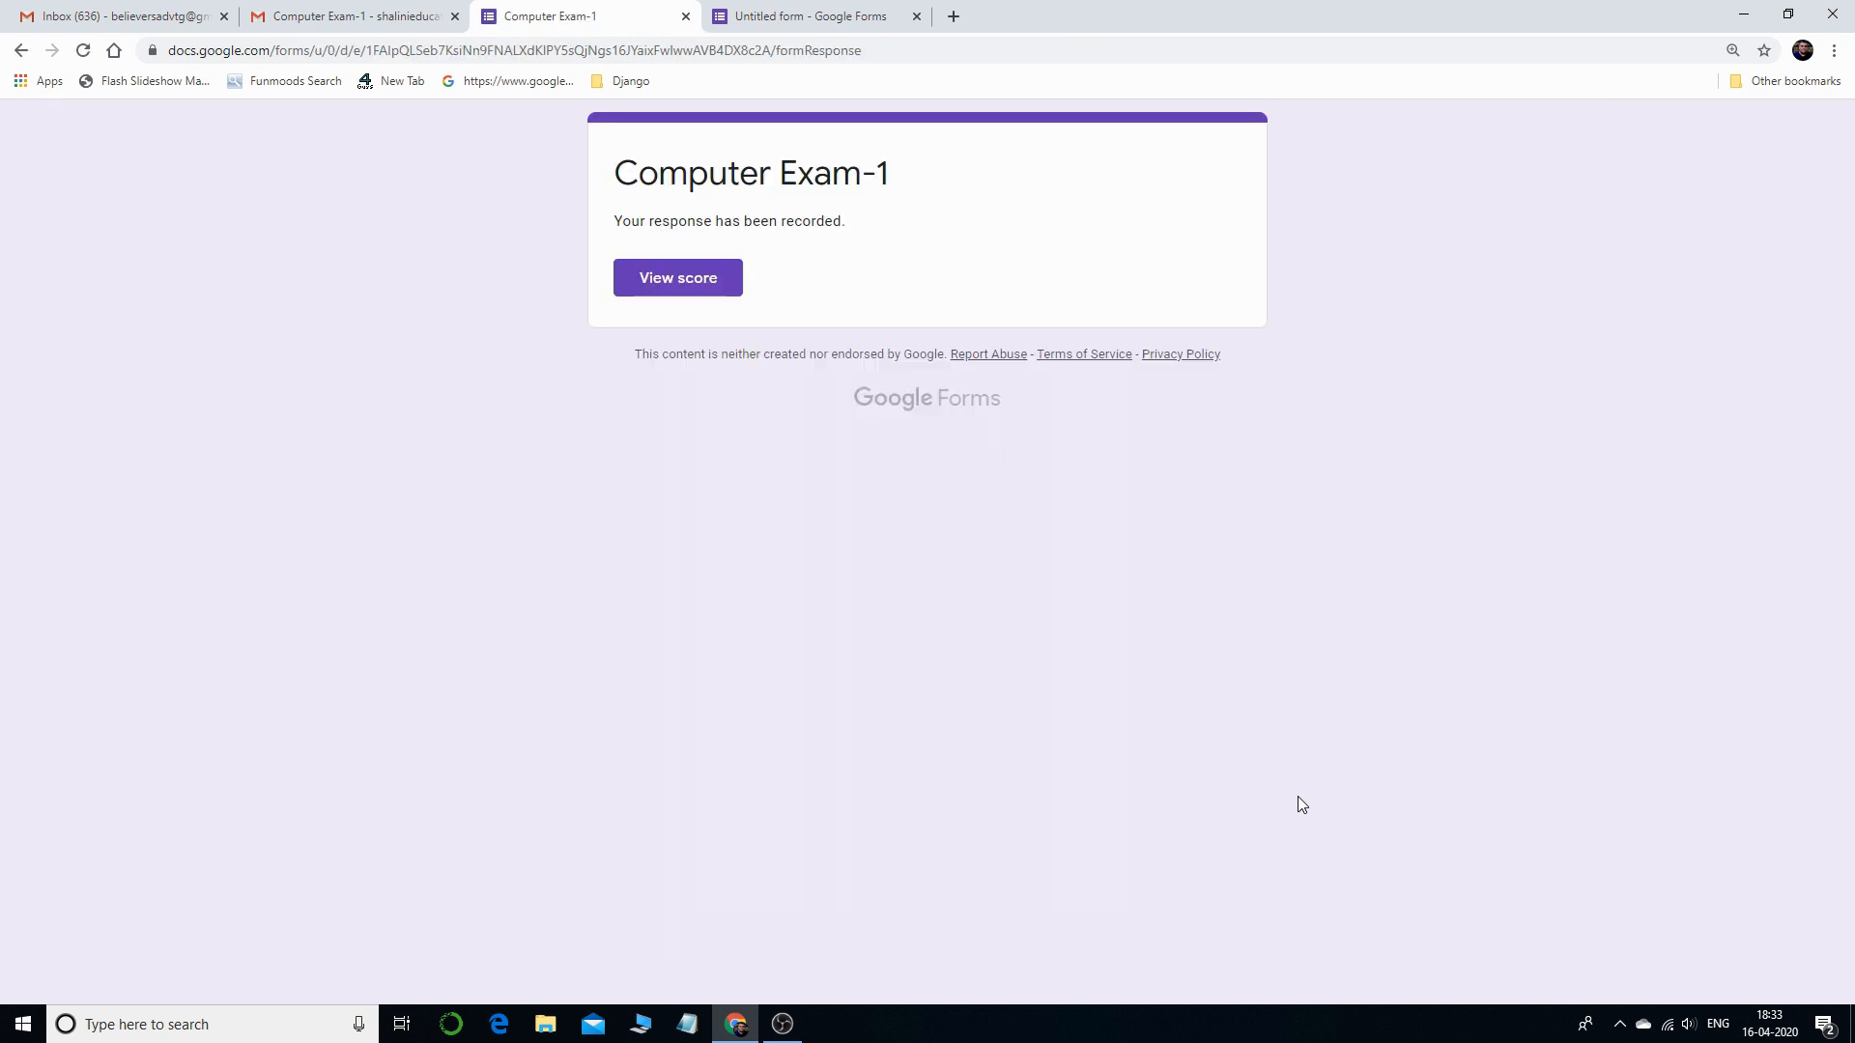
- Review the 3/3 quiz score, then close it and return to the form editor tab
left_click(709, 281)
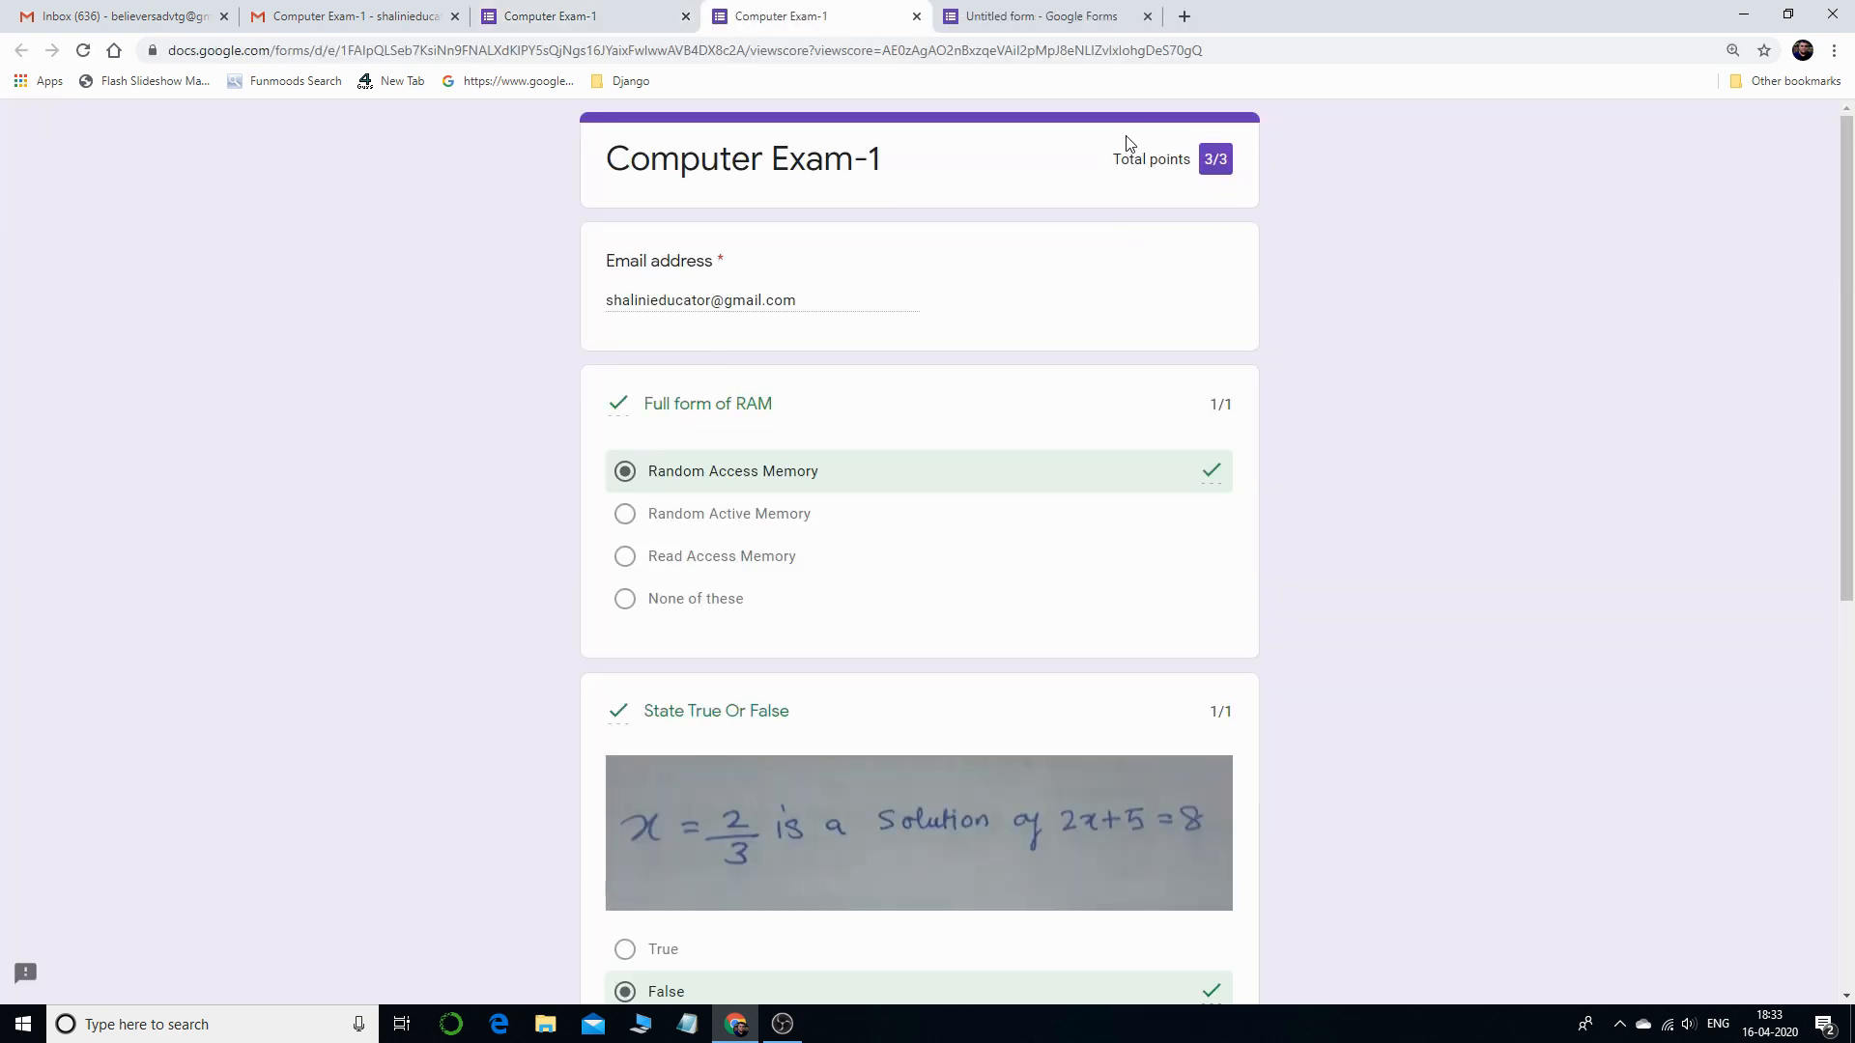
scroll(1284, 397, "down", 4)
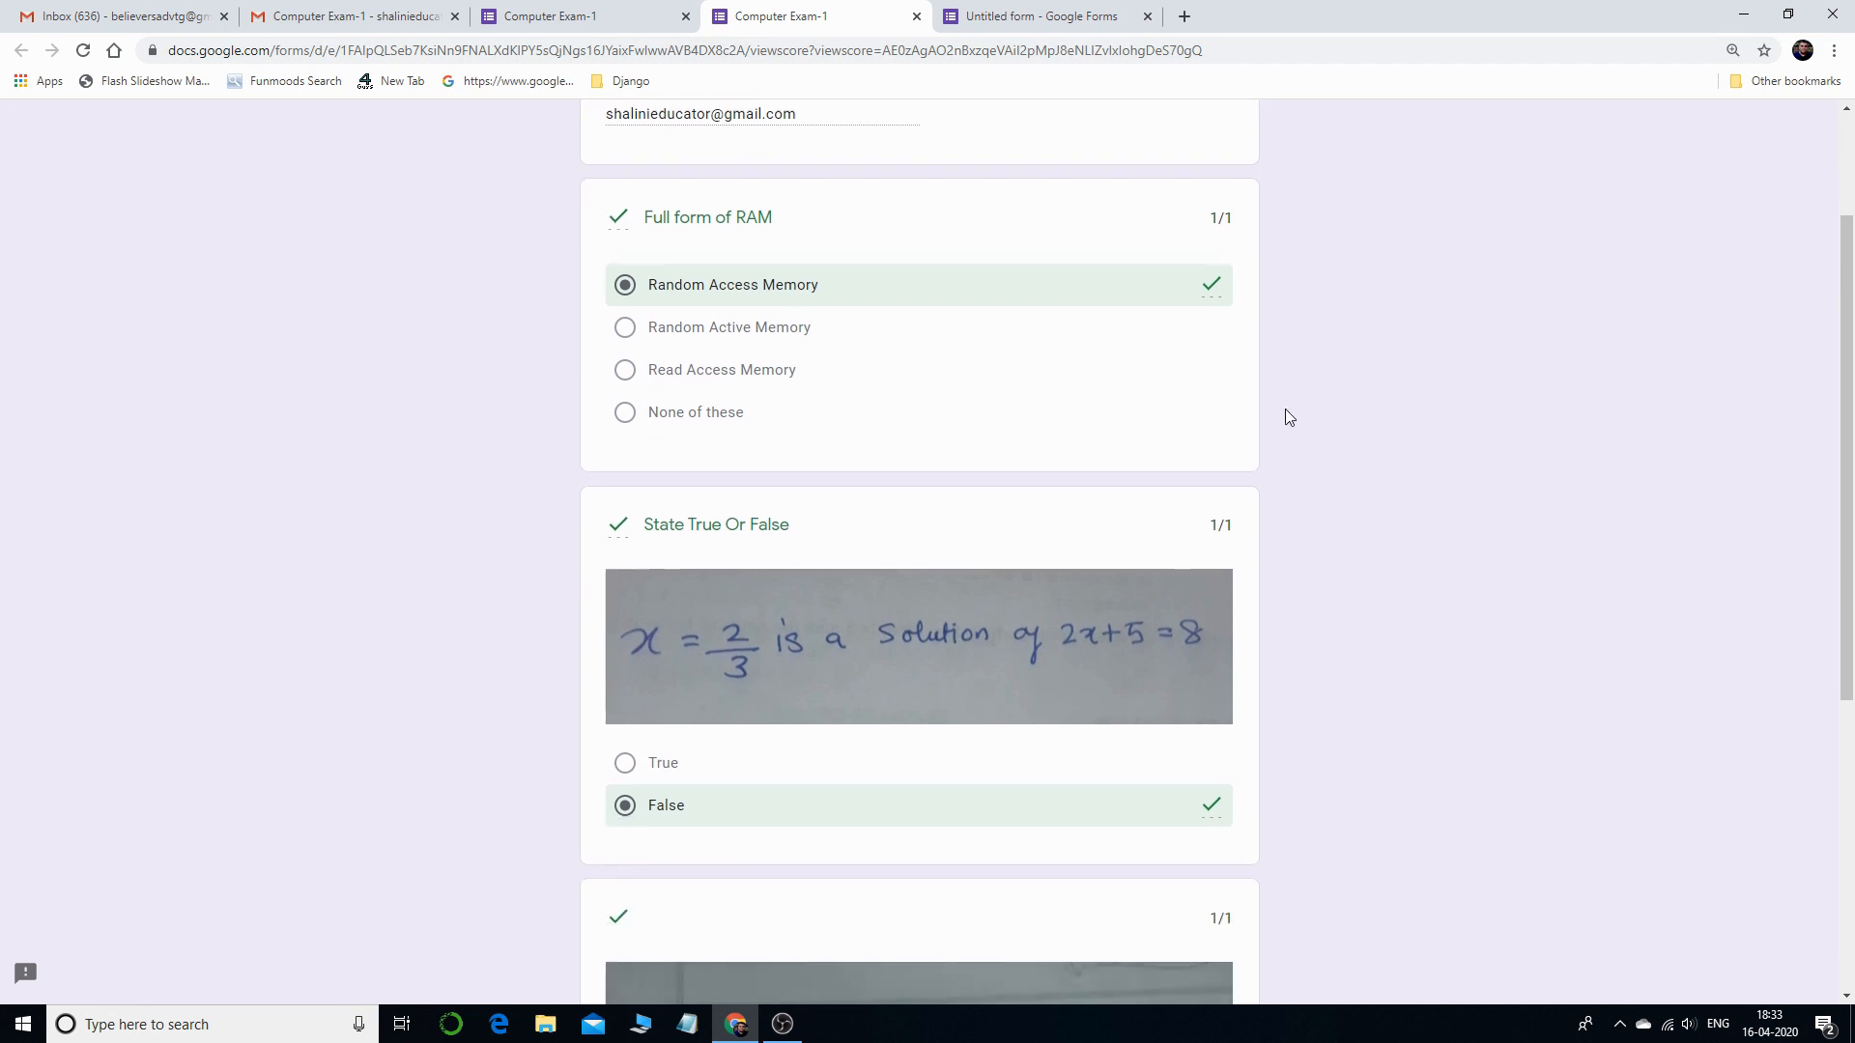
scroll(1244, 341, "down", 4)
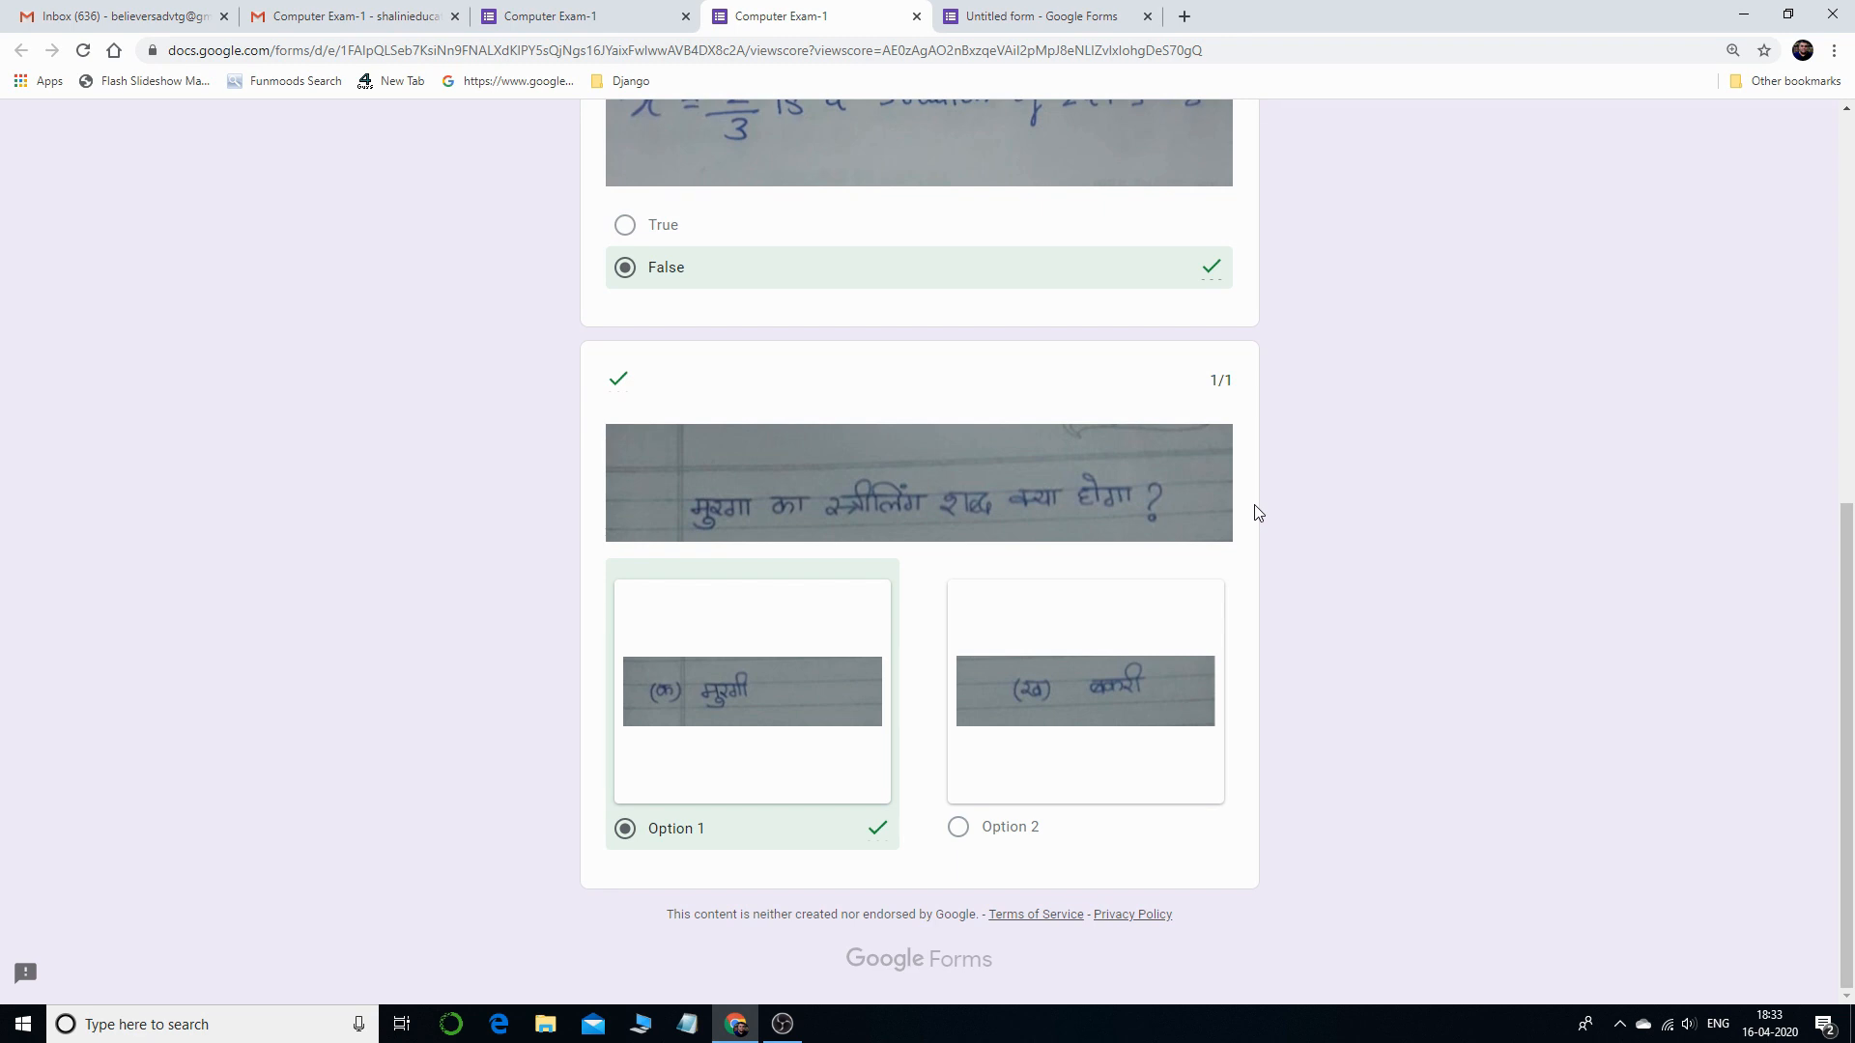
left_click(916, 16)
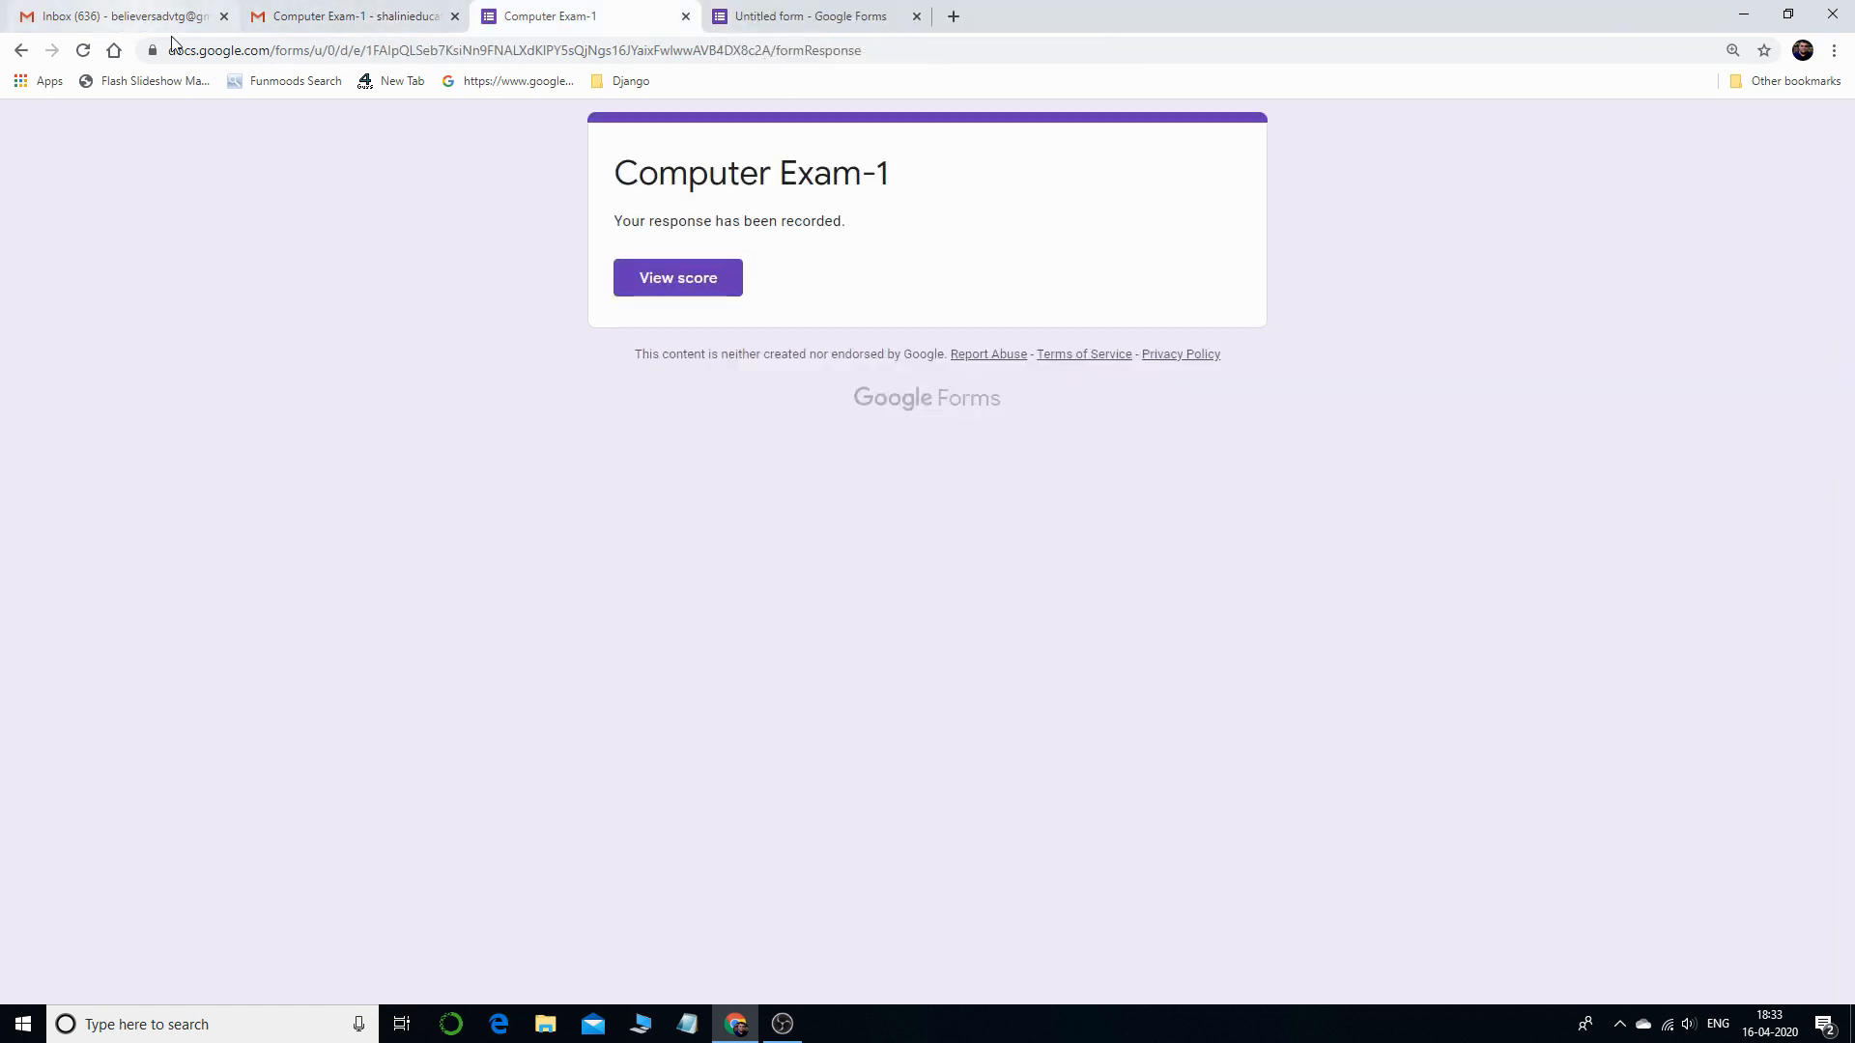
left_click(811, 16)
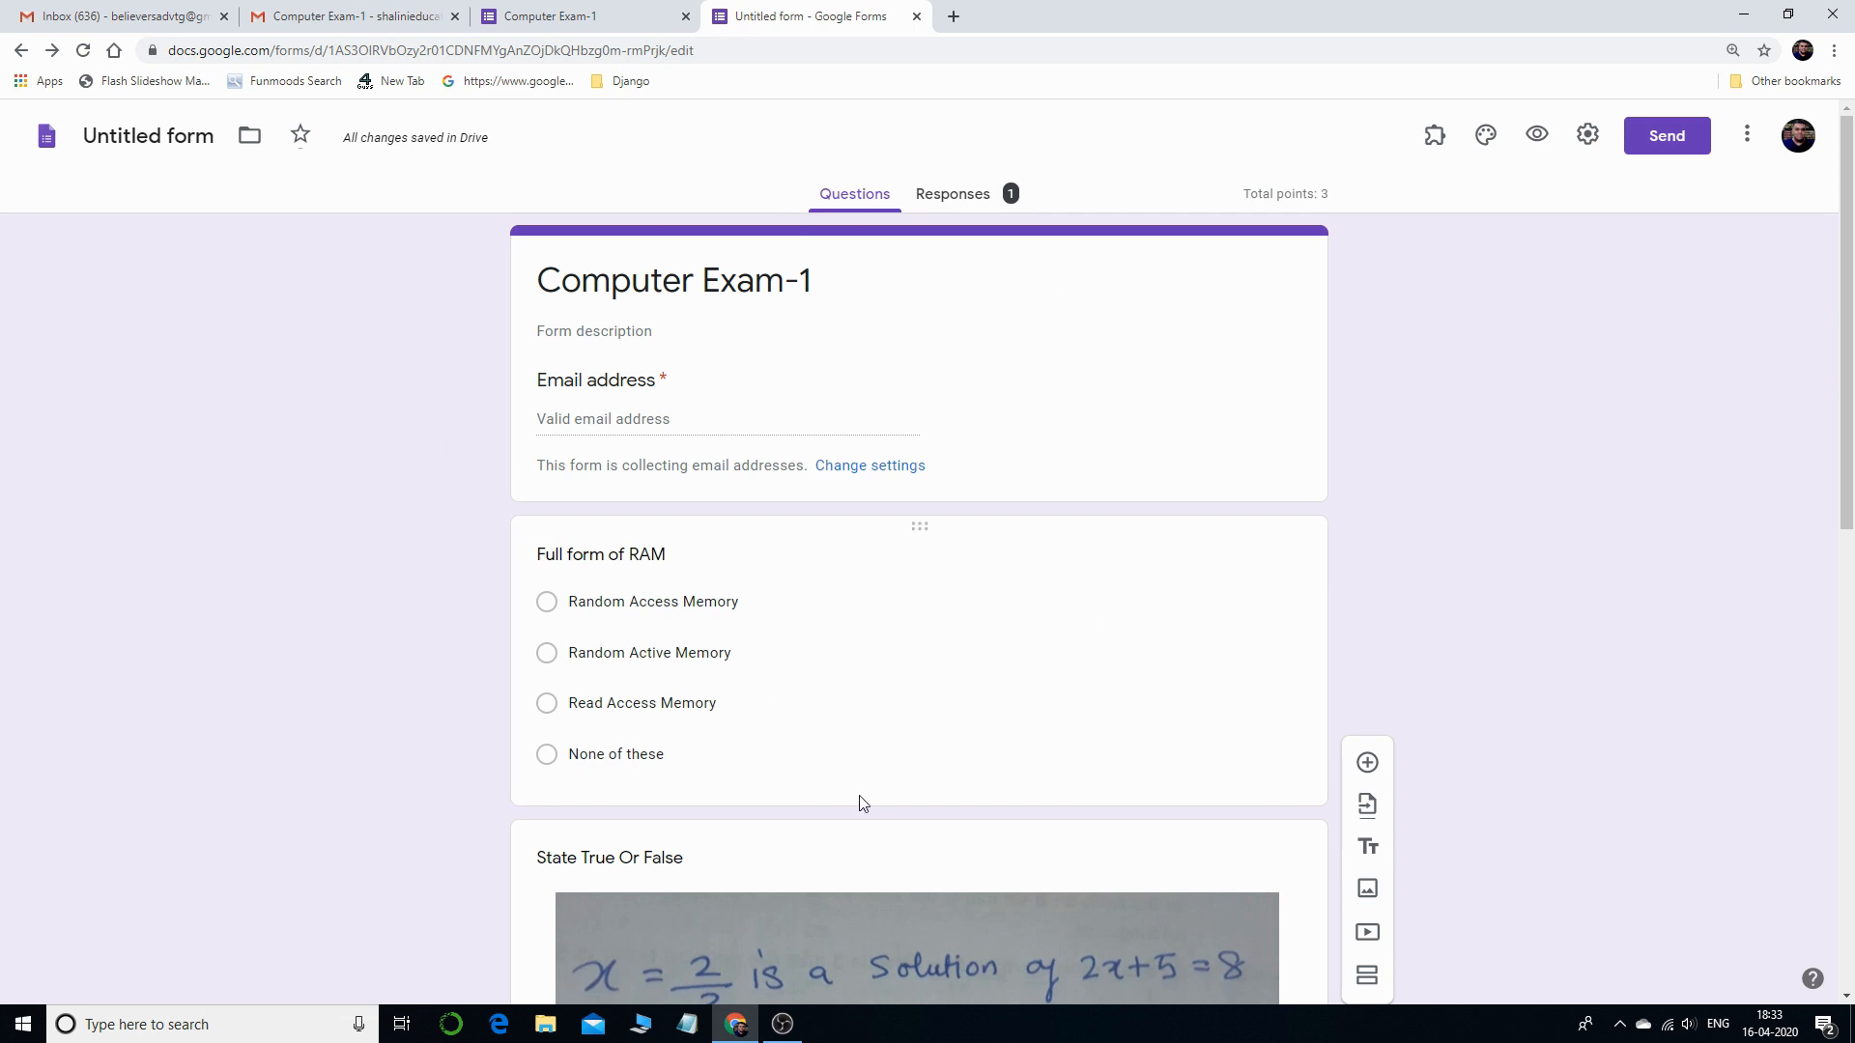
- Show the Responses tab's Individual view of the single 3/3 submission
left_click(956, 193)
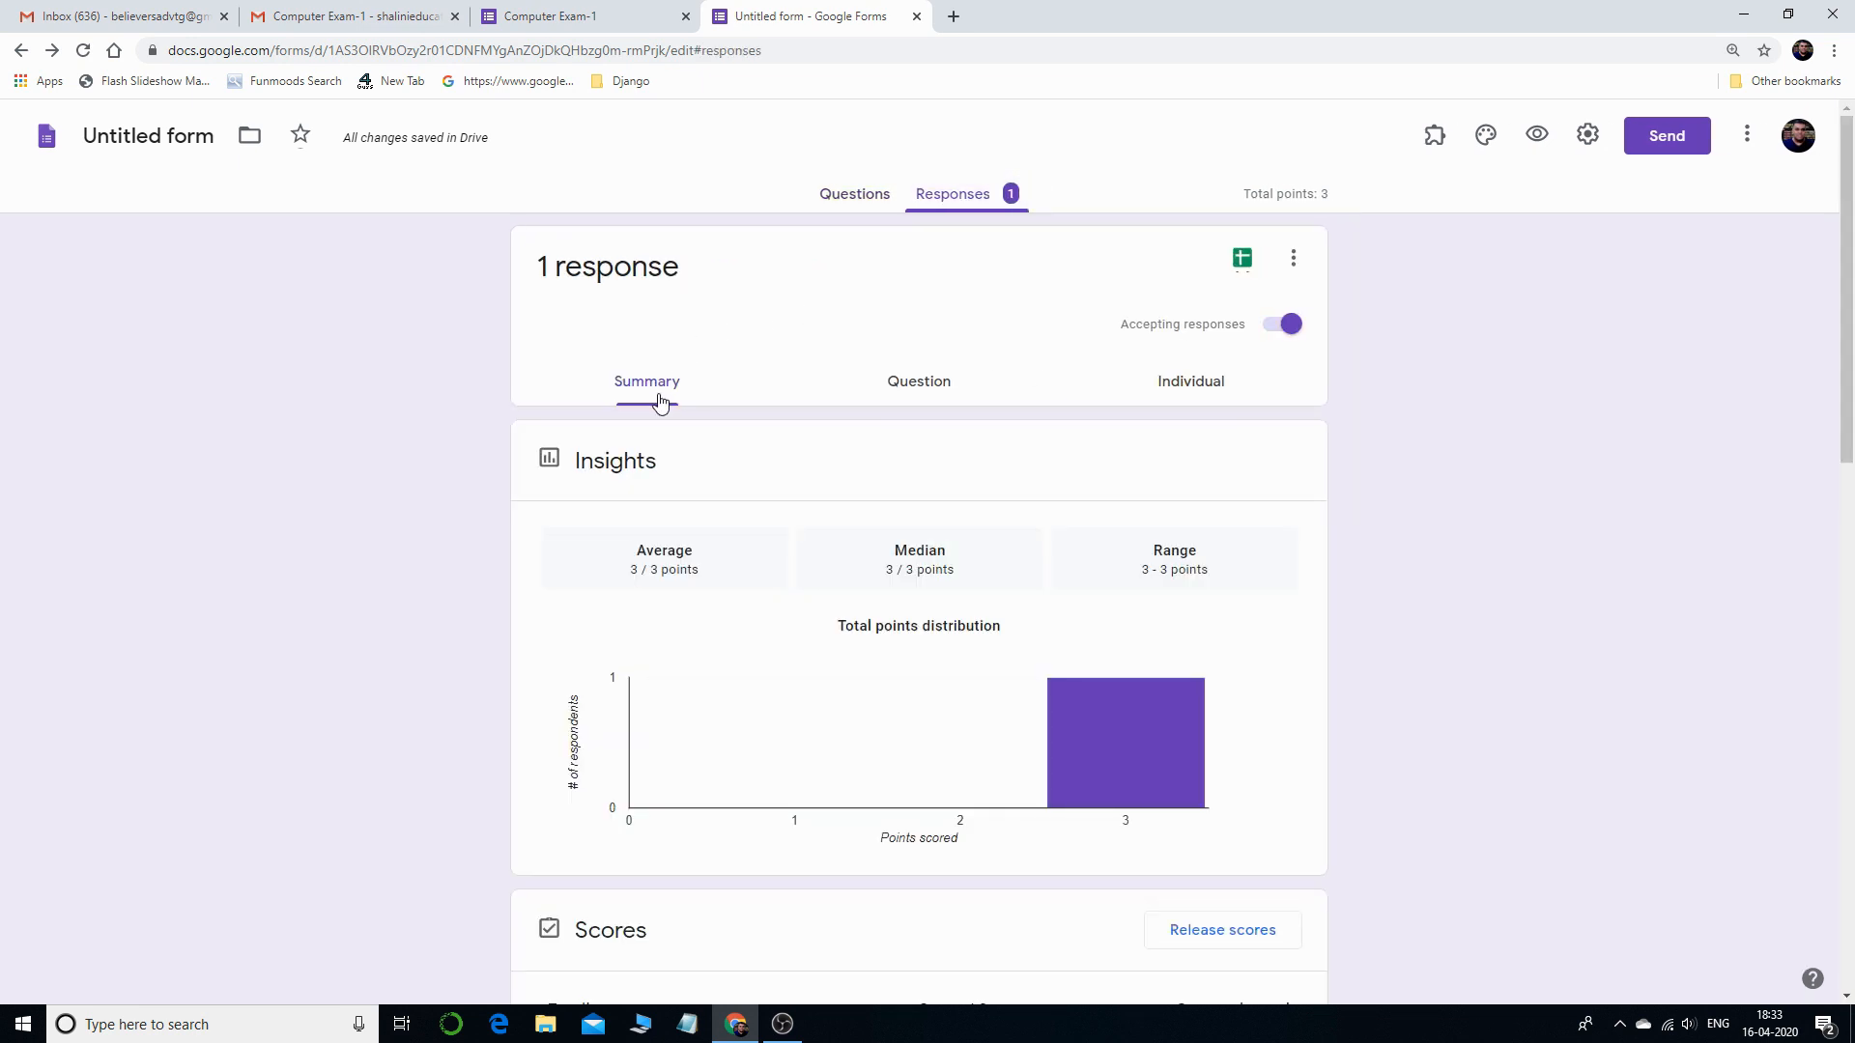
scroll(966, 667, "down", 2)
scroll(839, 711, "up", 2)
left_click(1194, 388)
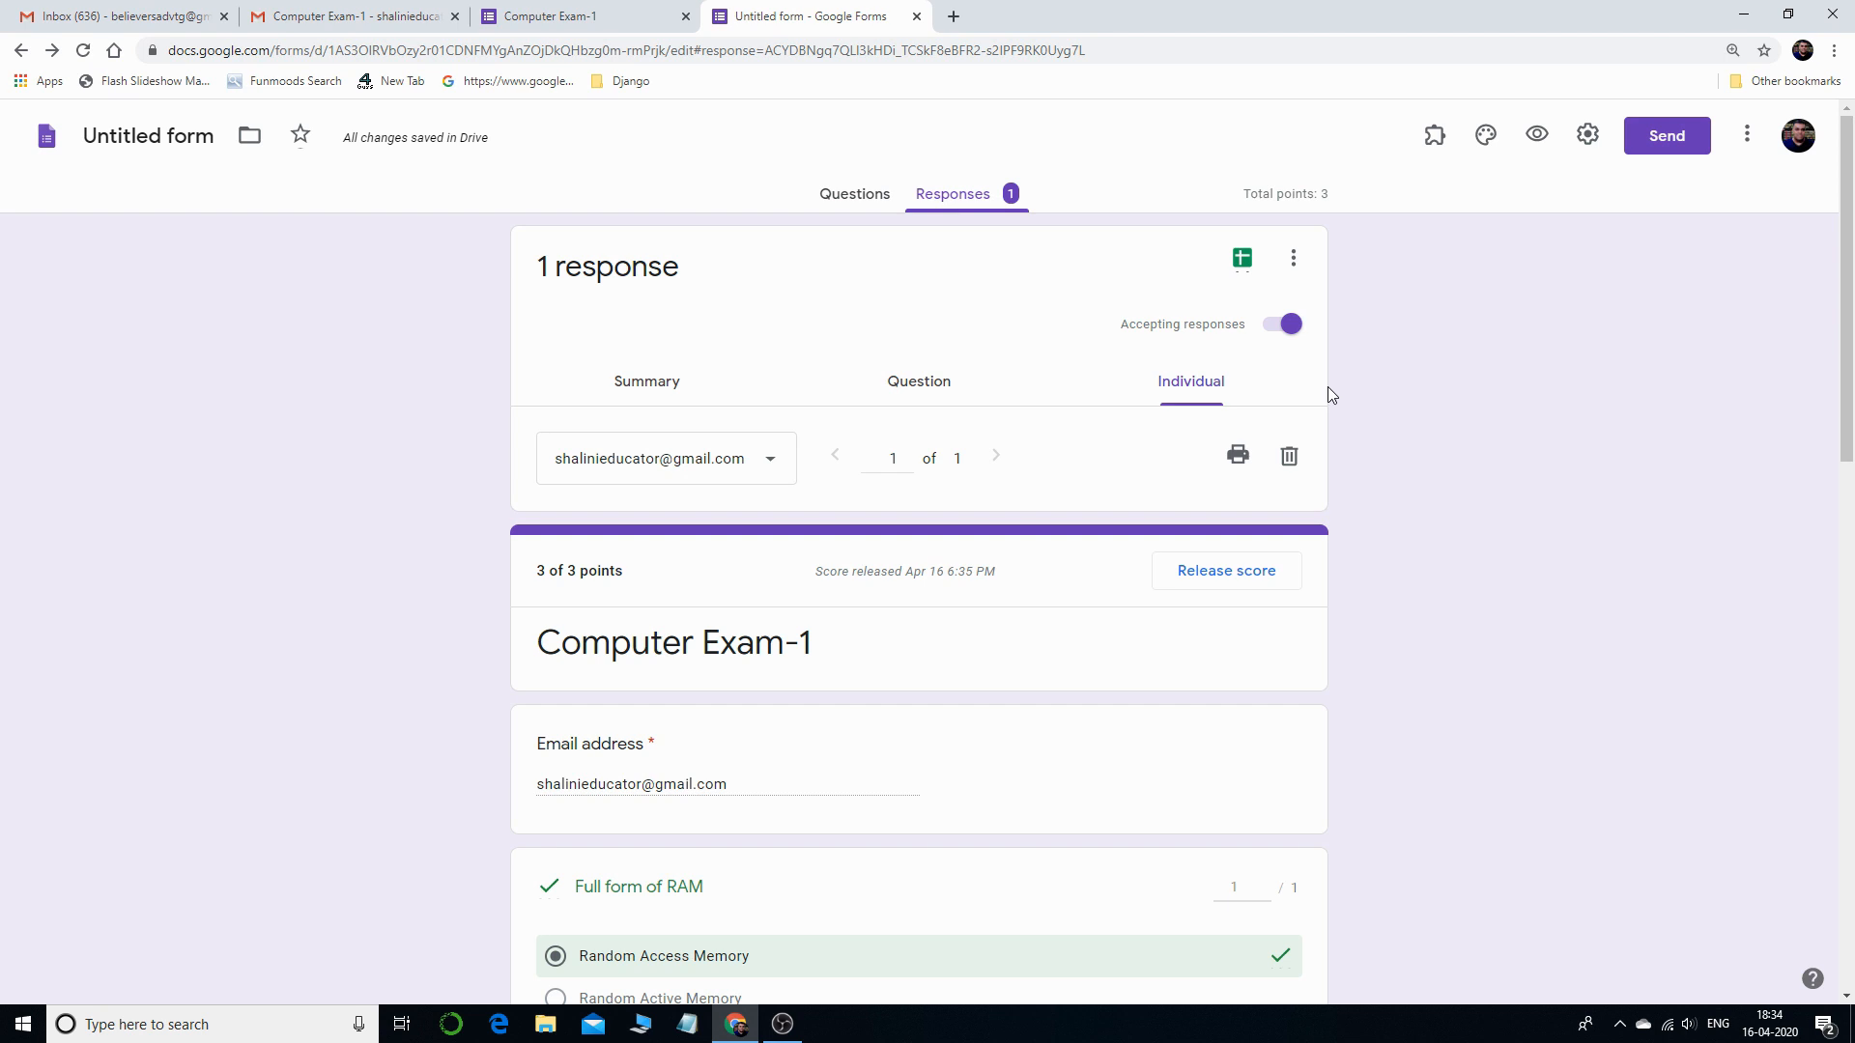
left_click(719, 462)
left_click(772, 463)
left_click(770, 461)
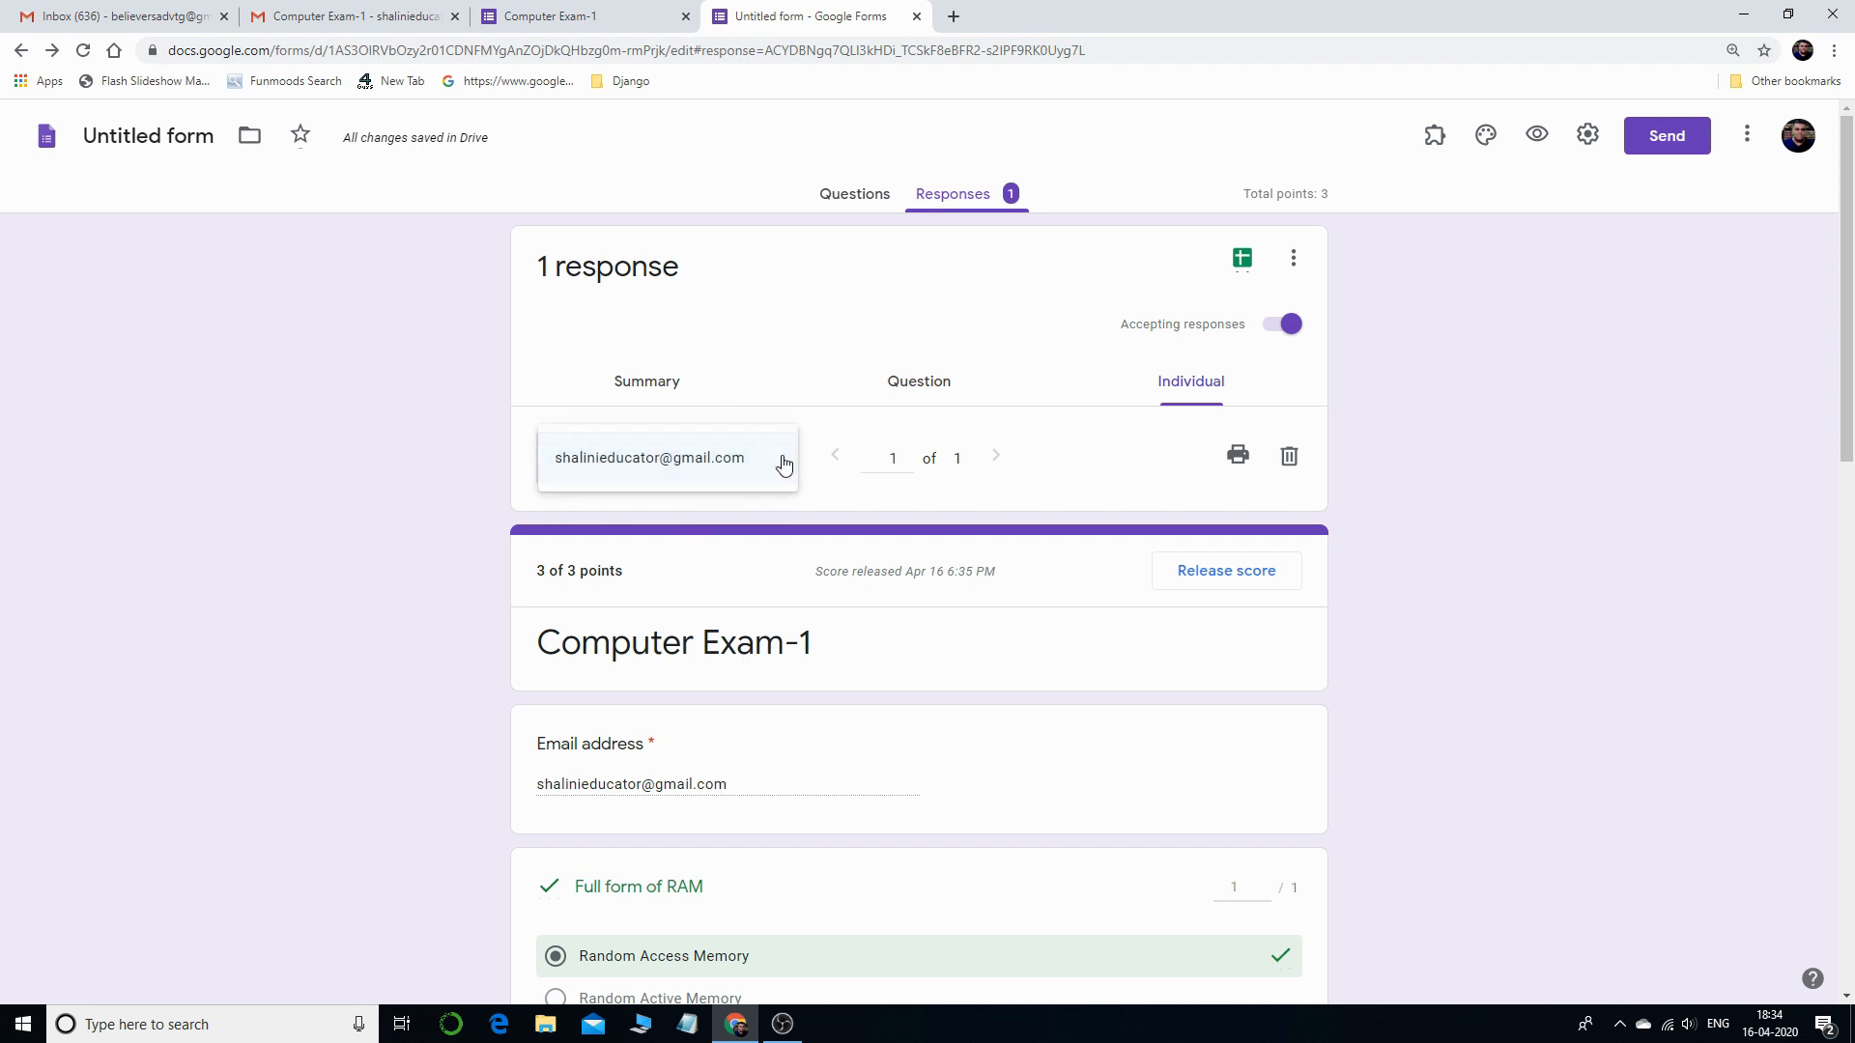
scroll(1093, 578, "down", 4)
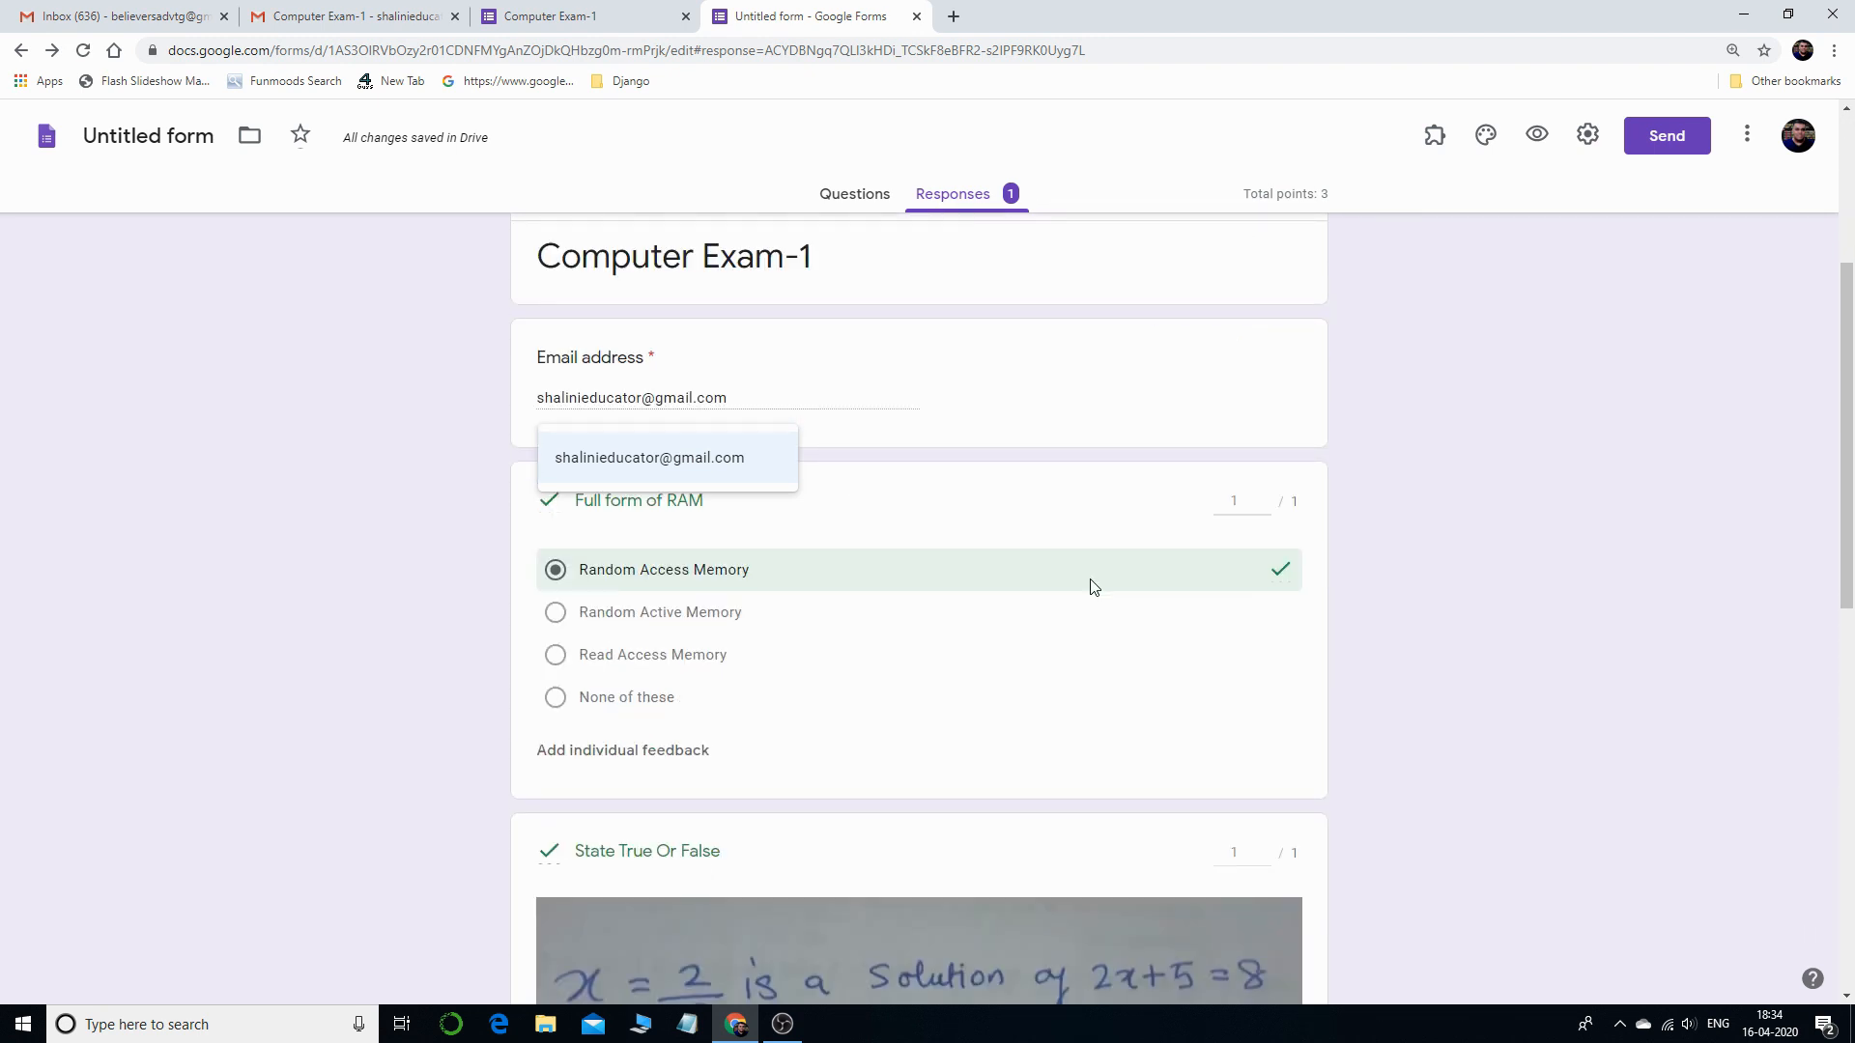
scroll(1091, 584, "down", 4)
scroll(1089, 584, "up", 8)
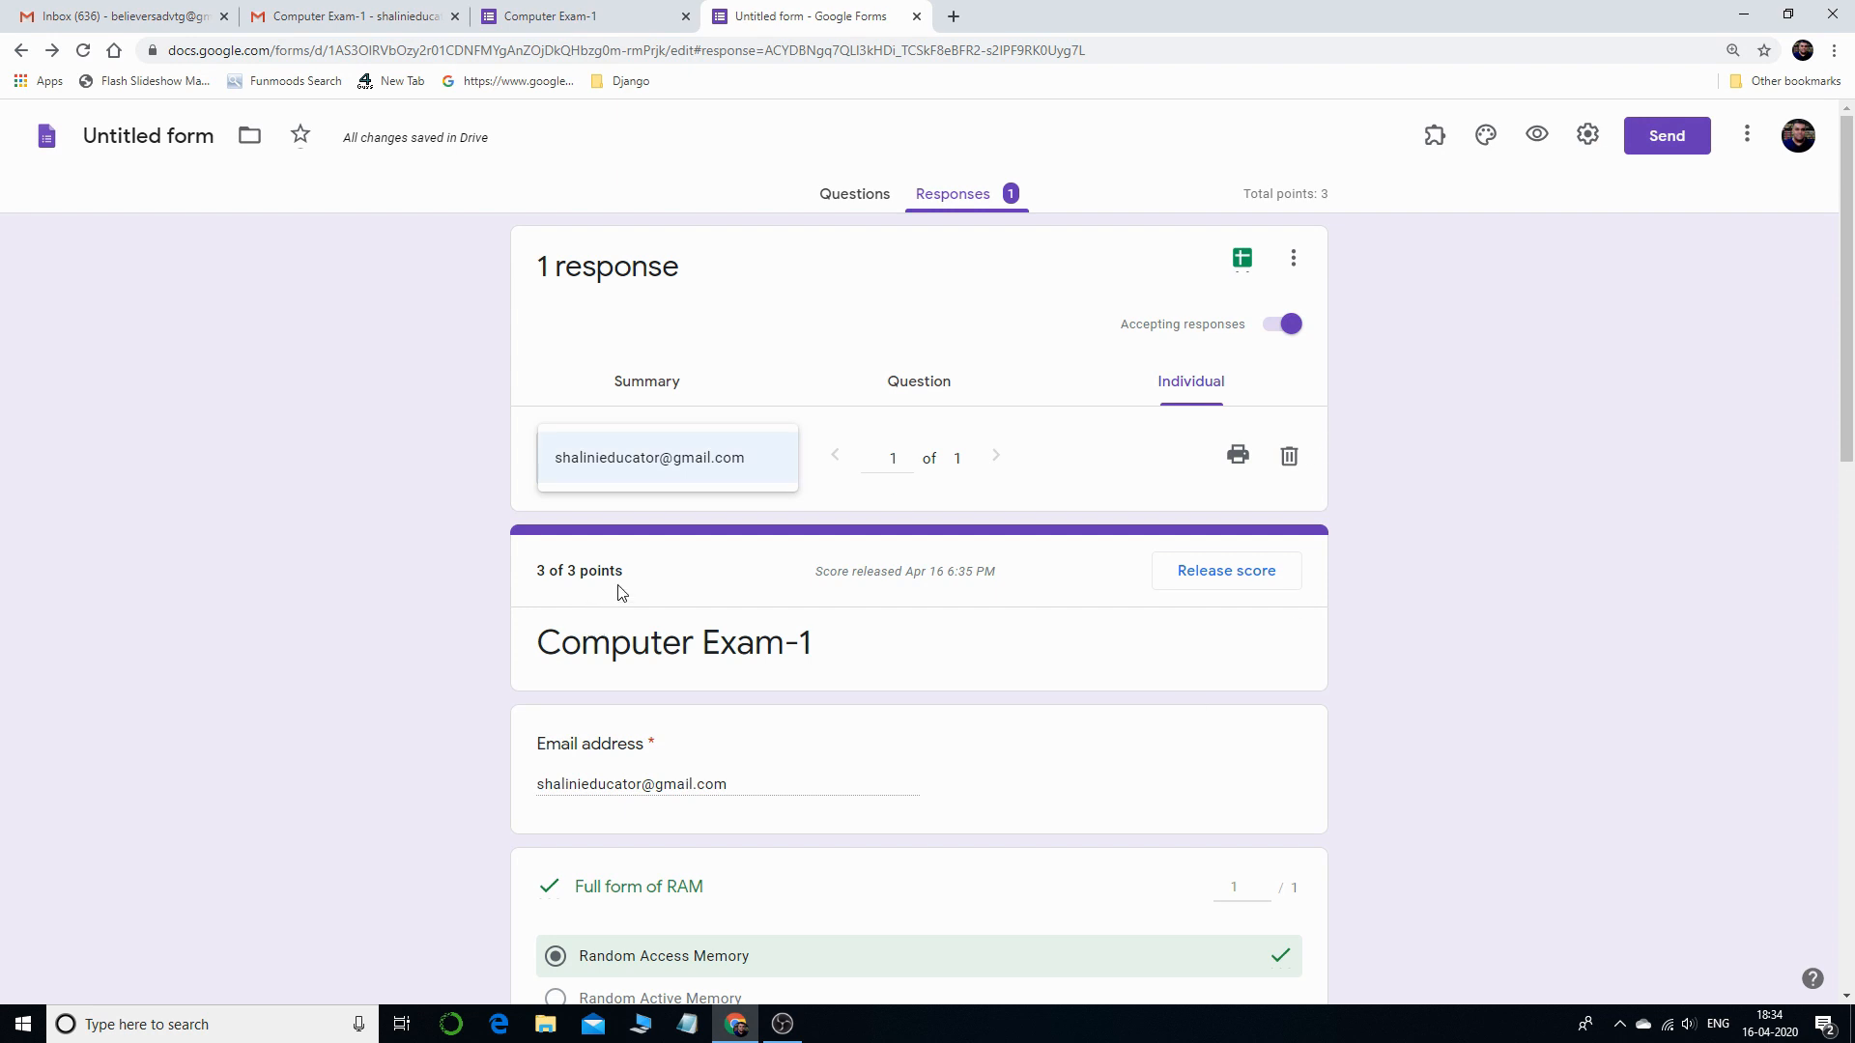
scroll(927, 638, "down", 13)
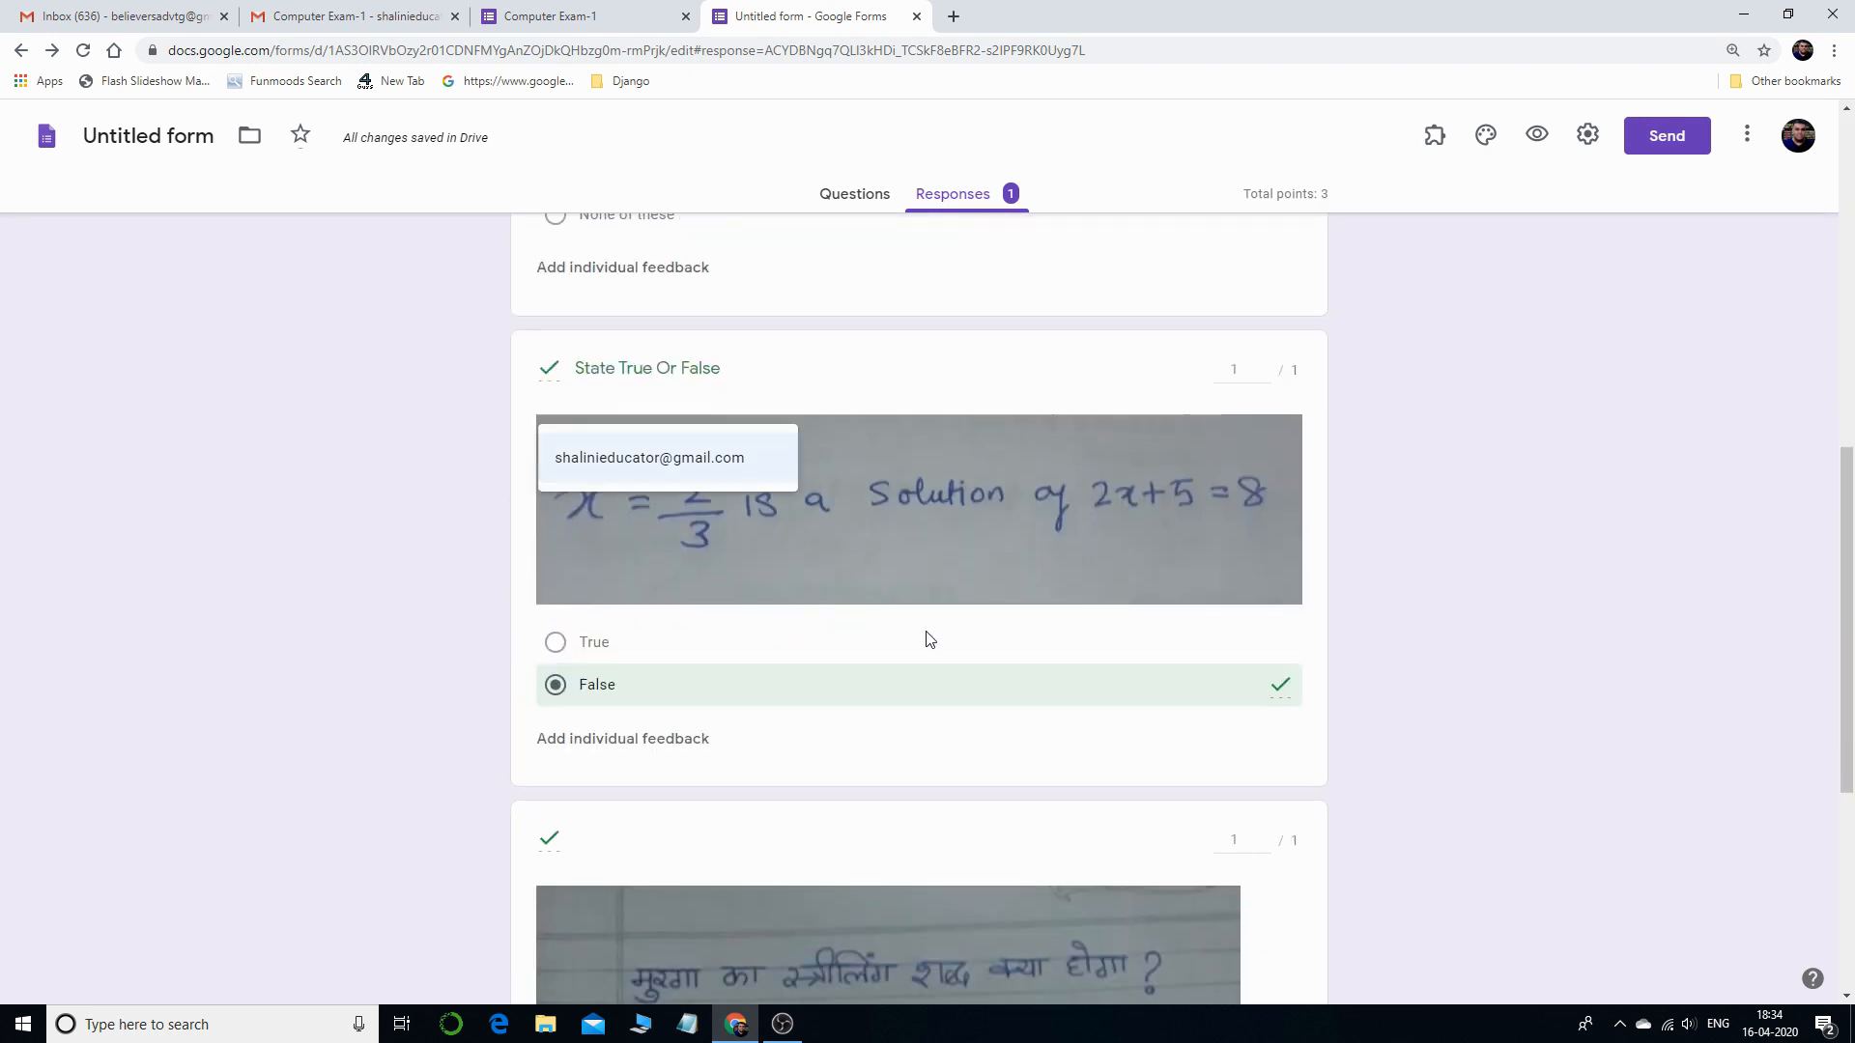